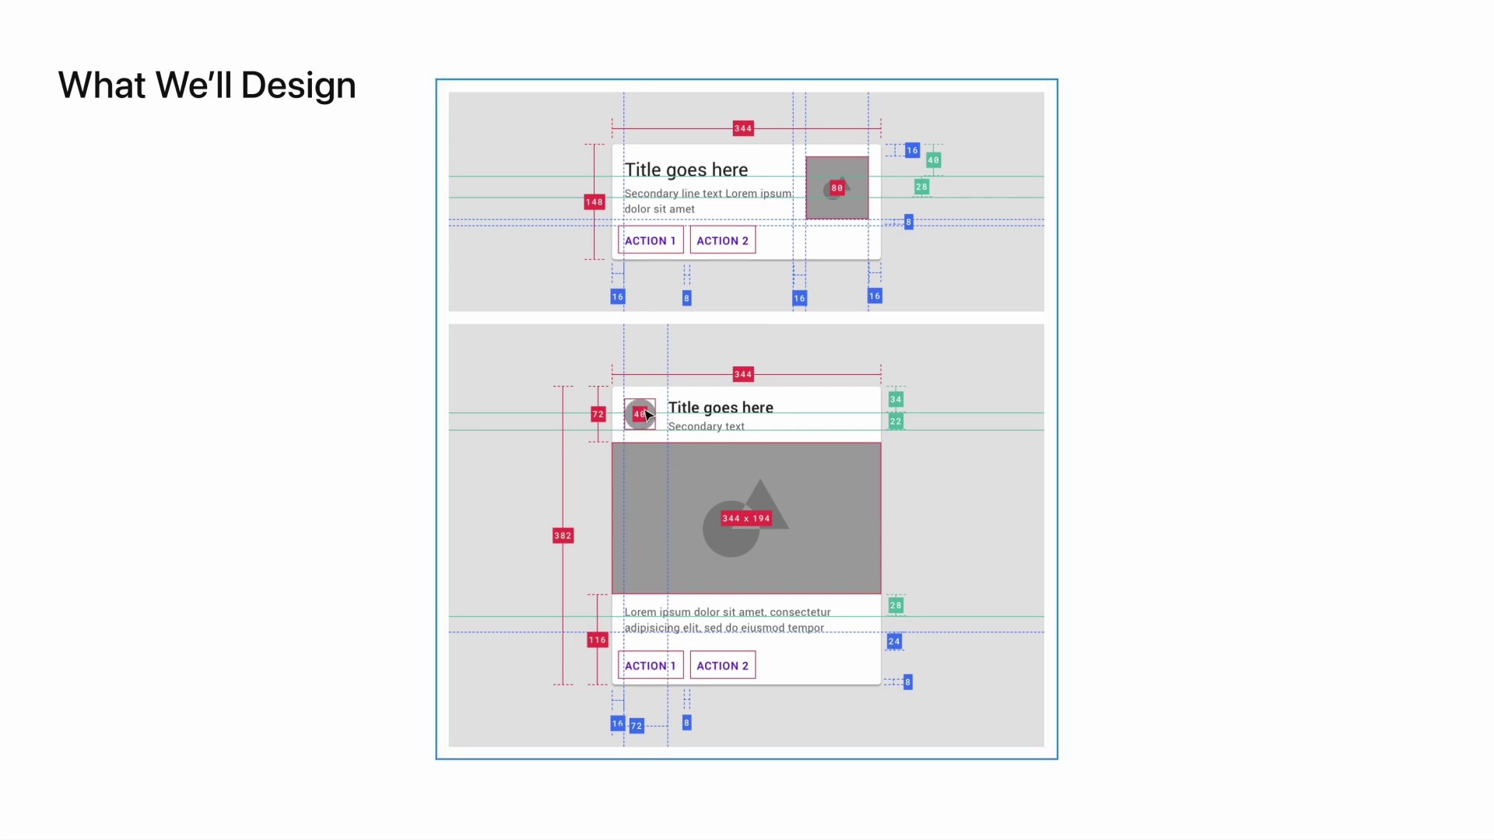
Step: Review the Usage and Behavior sections of the Material Design guidelines for cards
key(n)
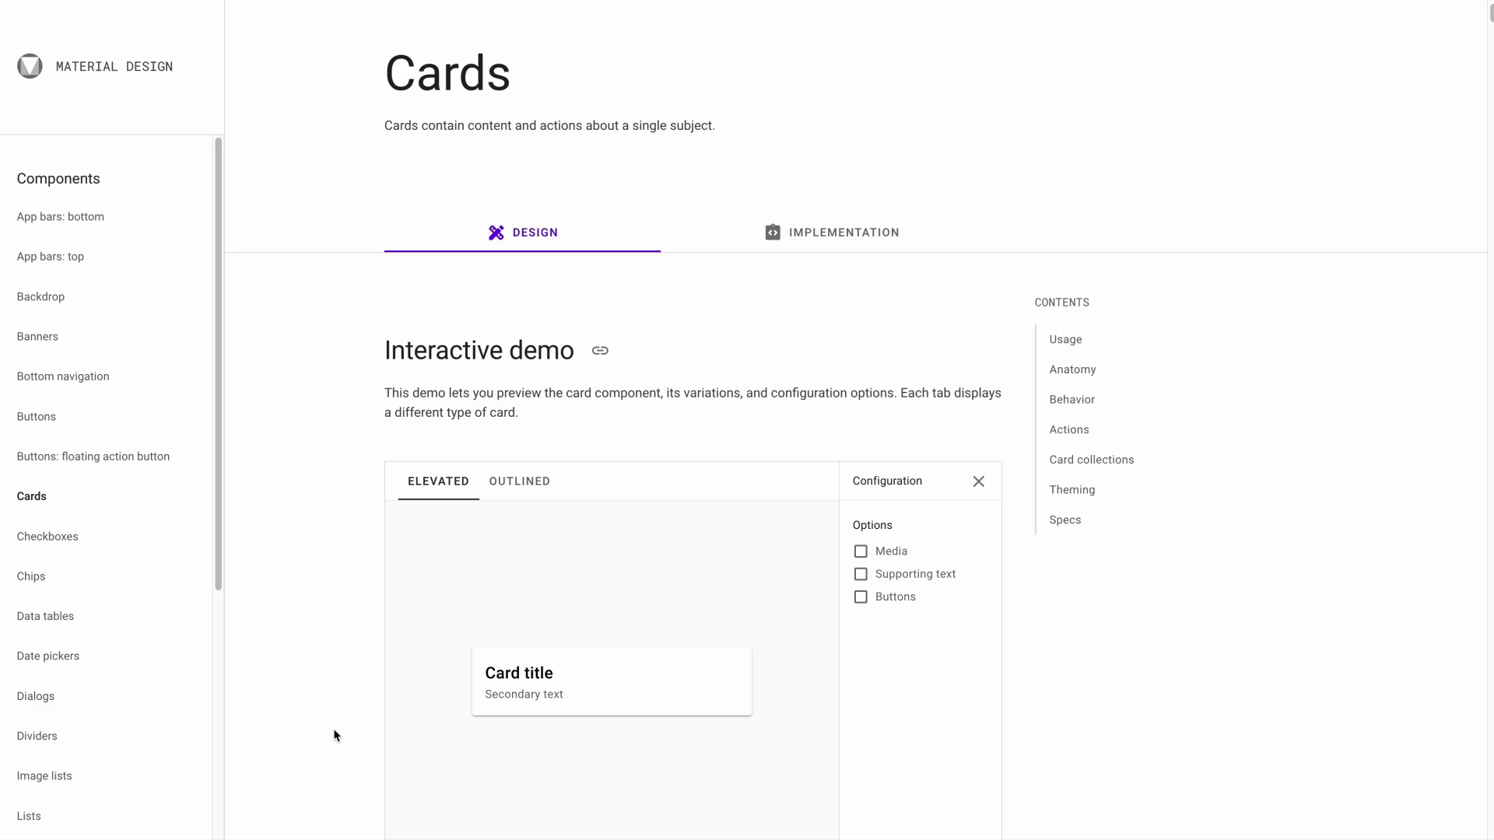
scroll(338, 540, down, 8)
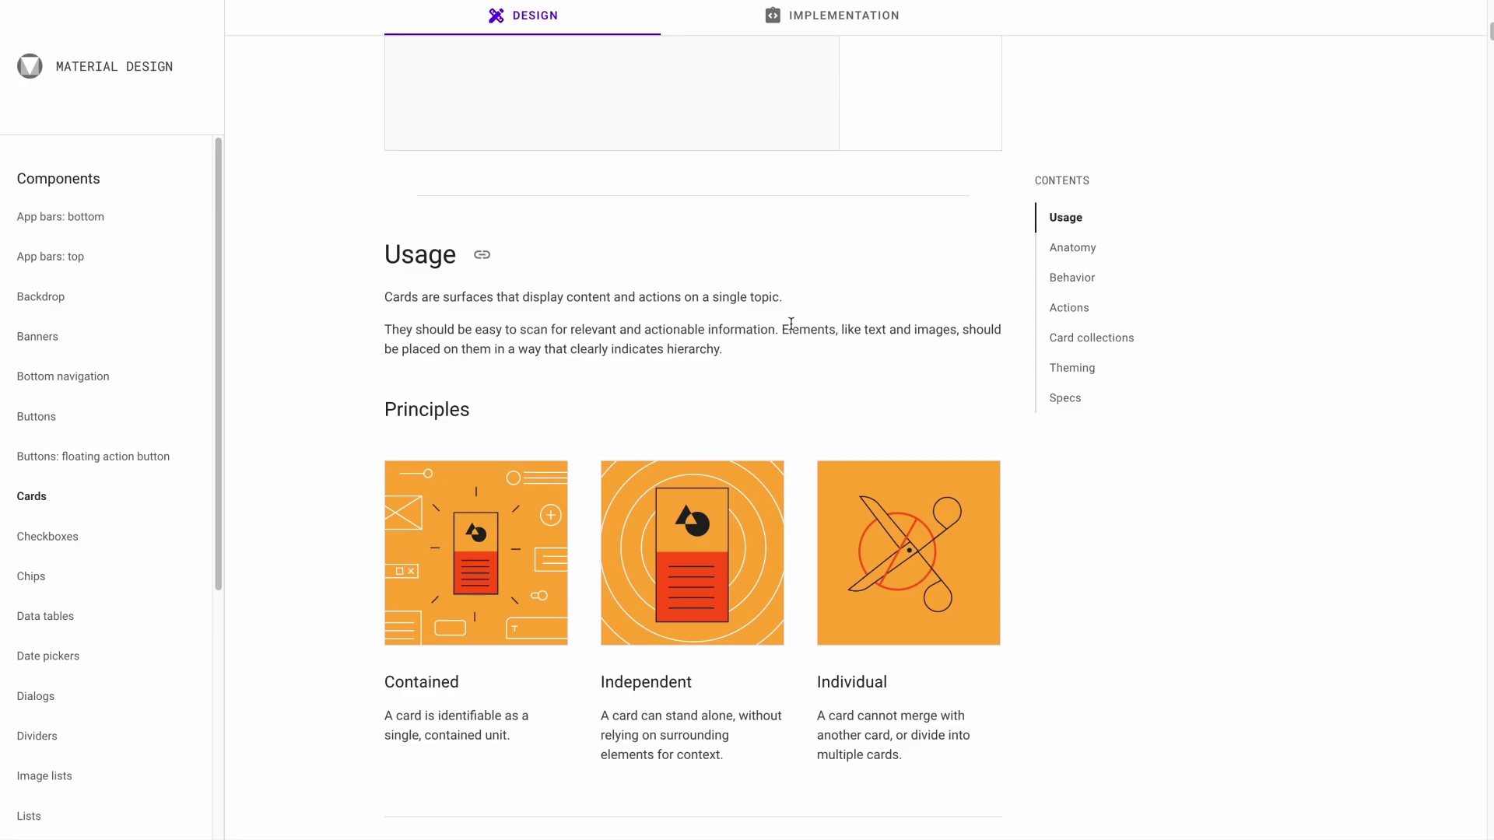
click(1086, 278)
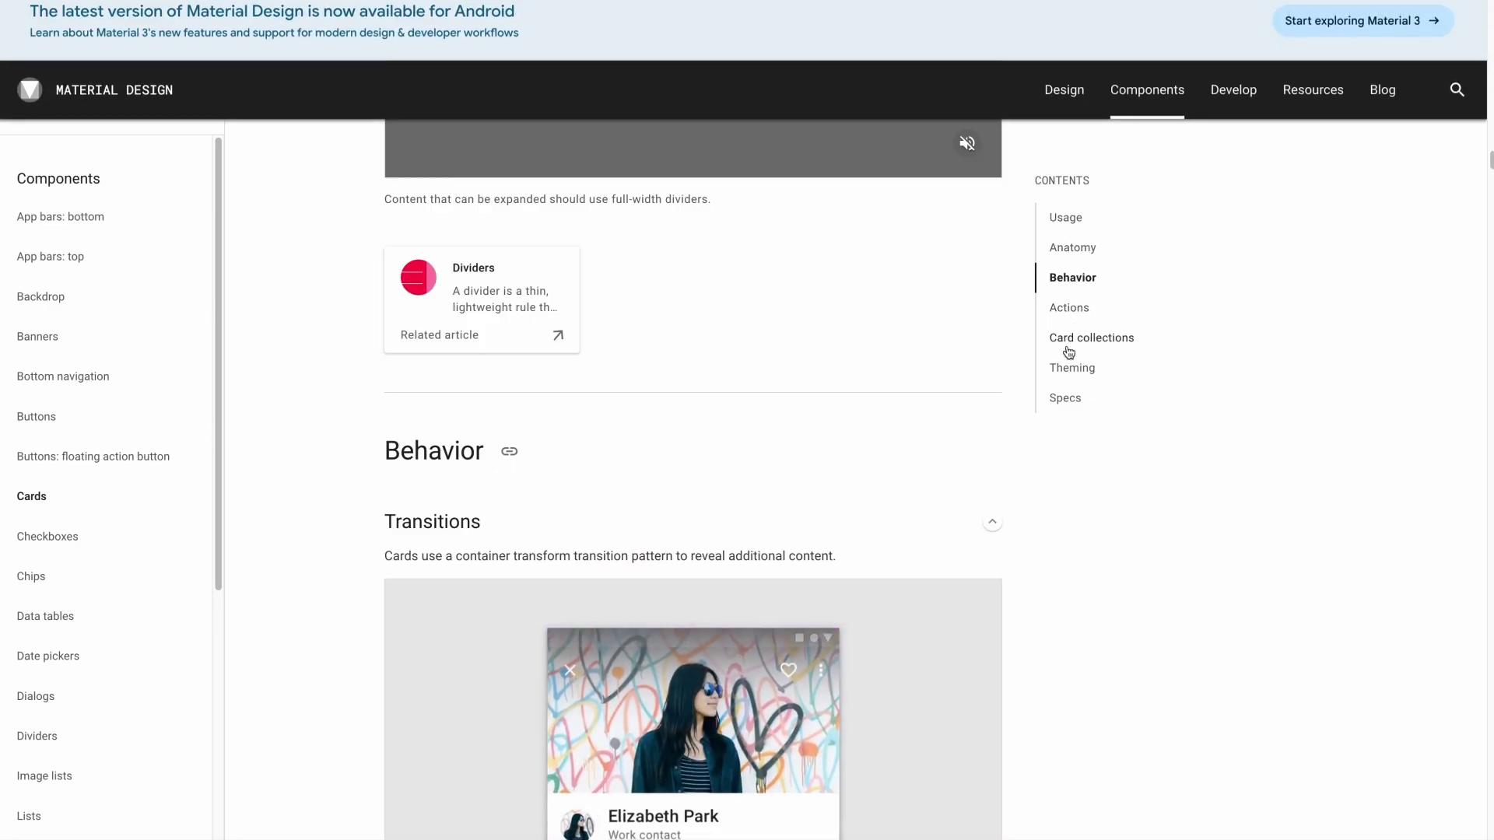
scroll(1272, 596, down, 5)
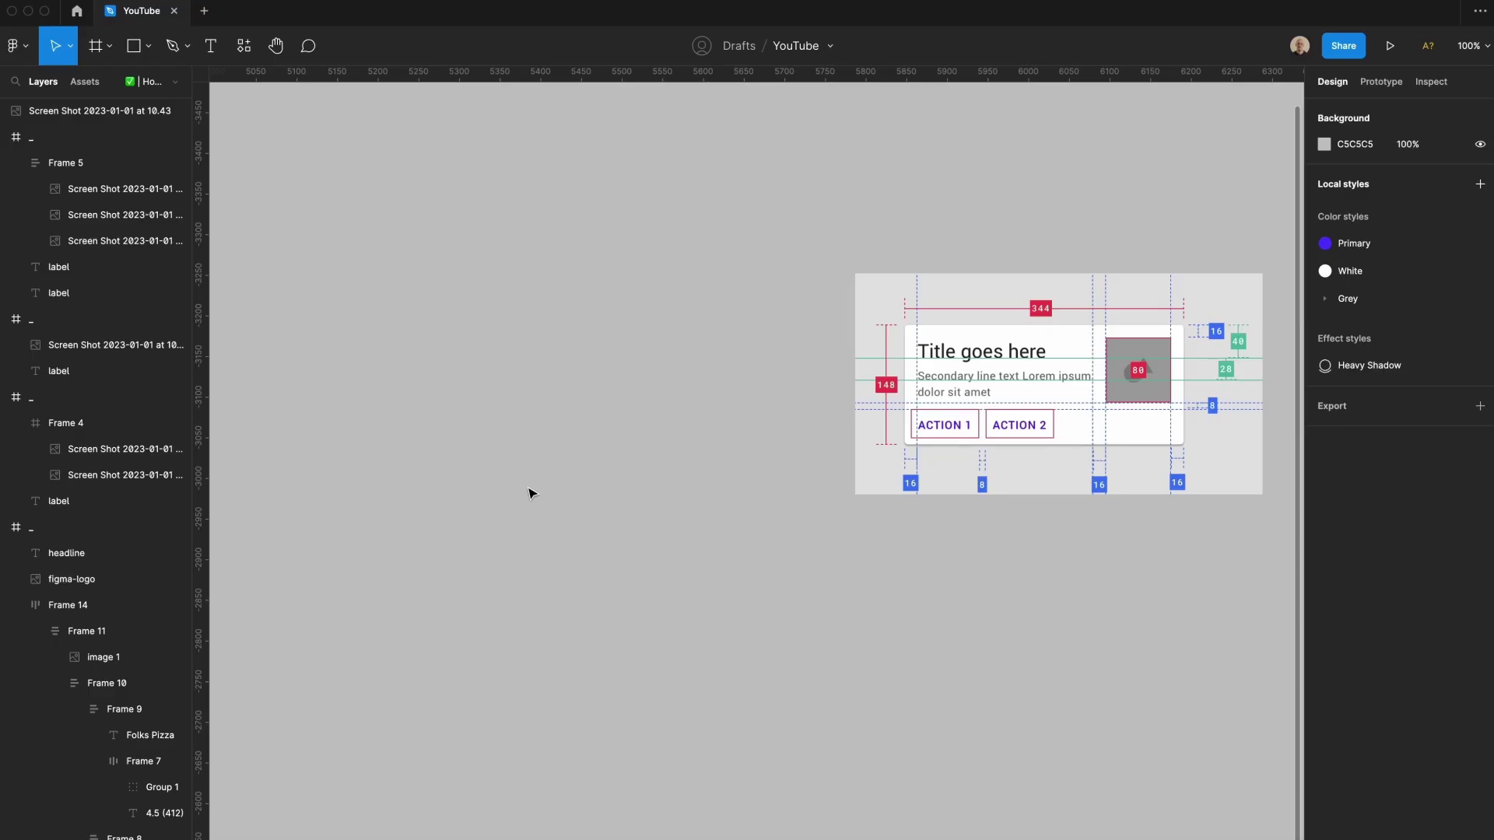
Step: Add the text "Title goes here" on the empty canvas with font size 22 and line height 30
key(t)
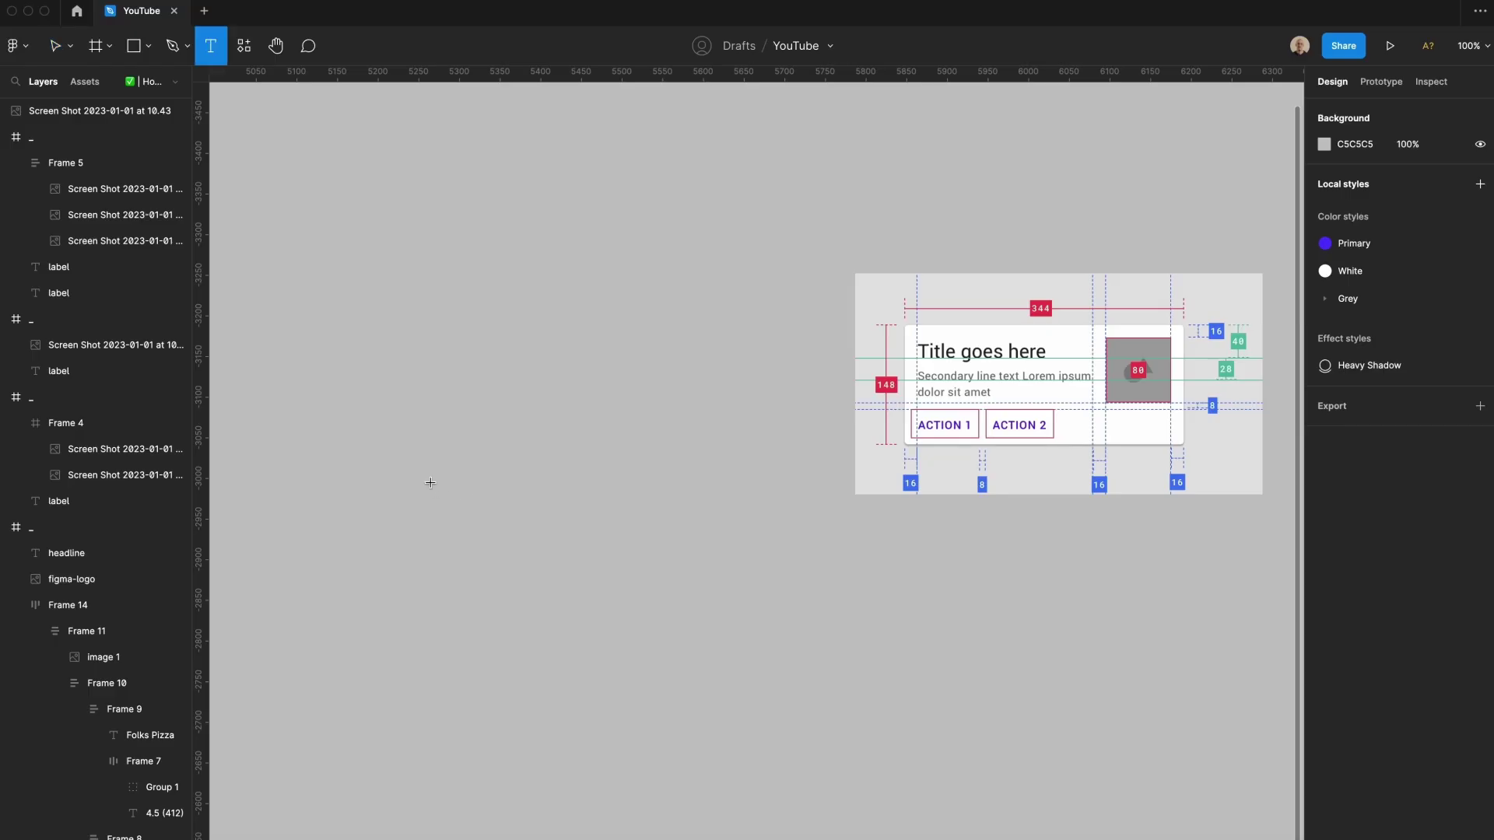
click(428, 483)
text(Title goes here)
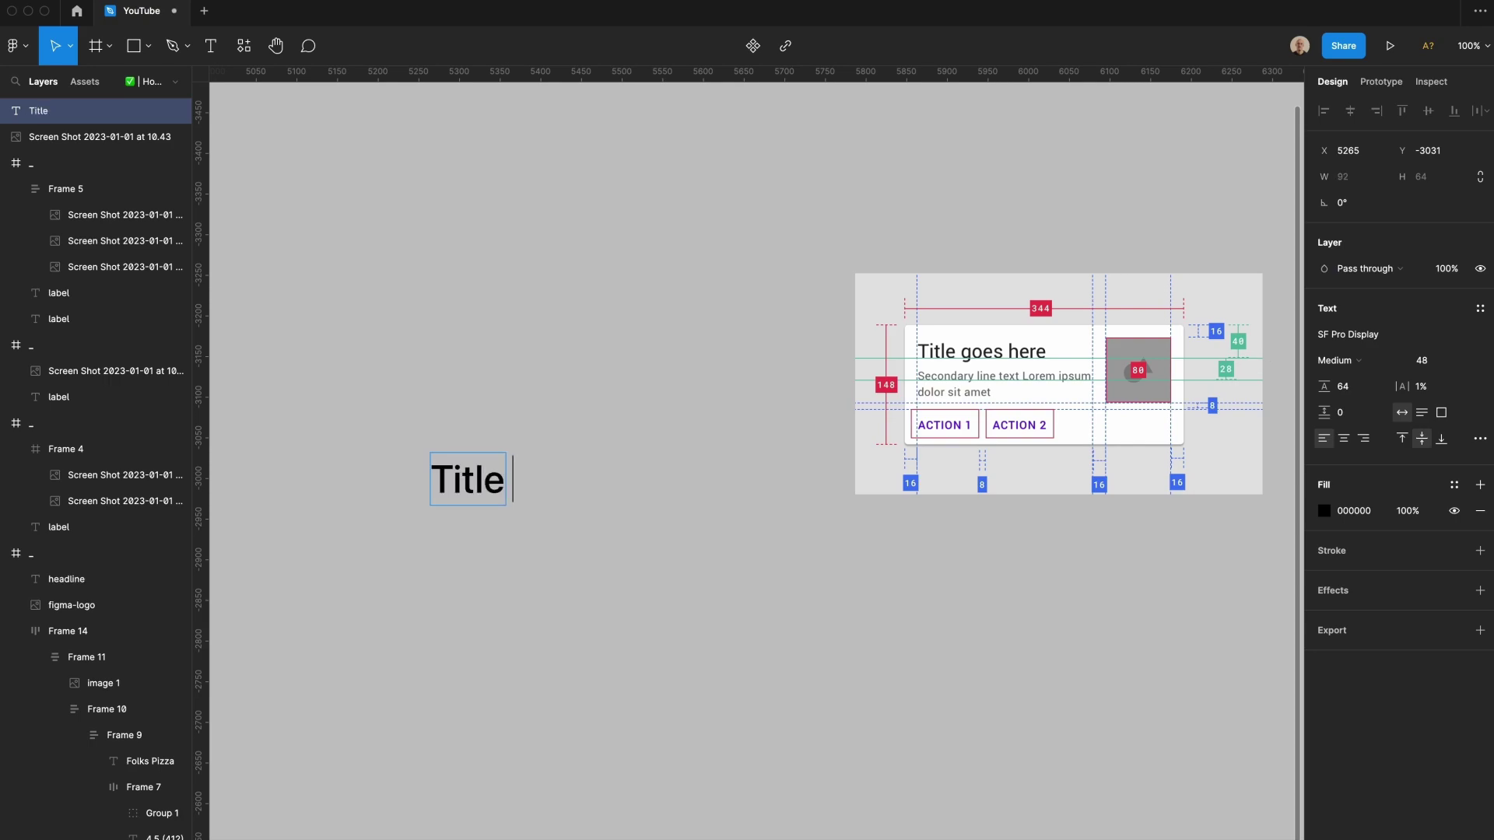
click(1421, 360)
text(22)
key(Tab)
text(3)
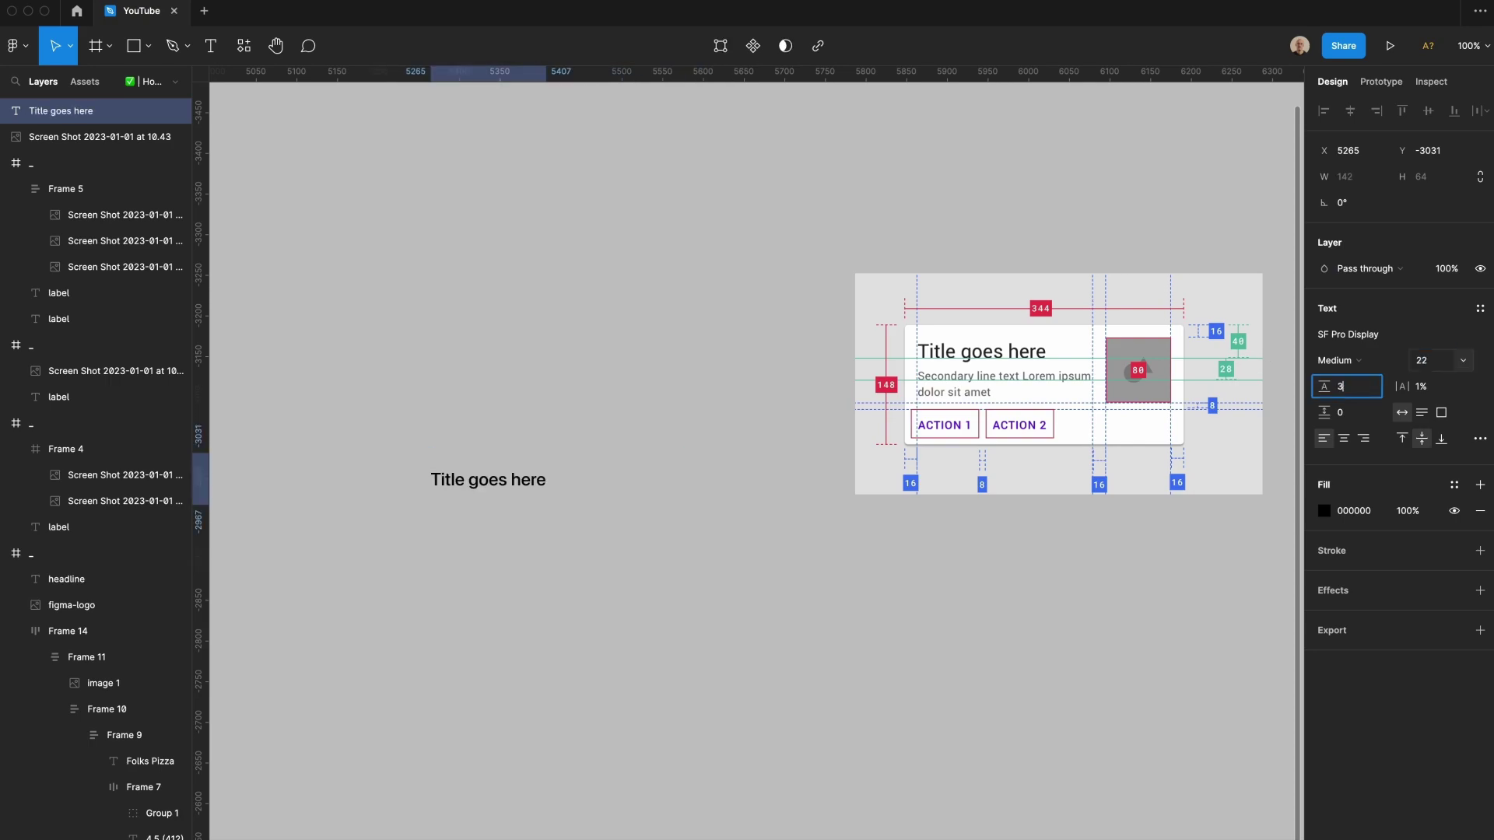
text(0)
key(Return)
Step: Duplicate the title below itself and set the copy to Regular, size 14, line height 20 and letter spacing 2%
key(ctrl+d)
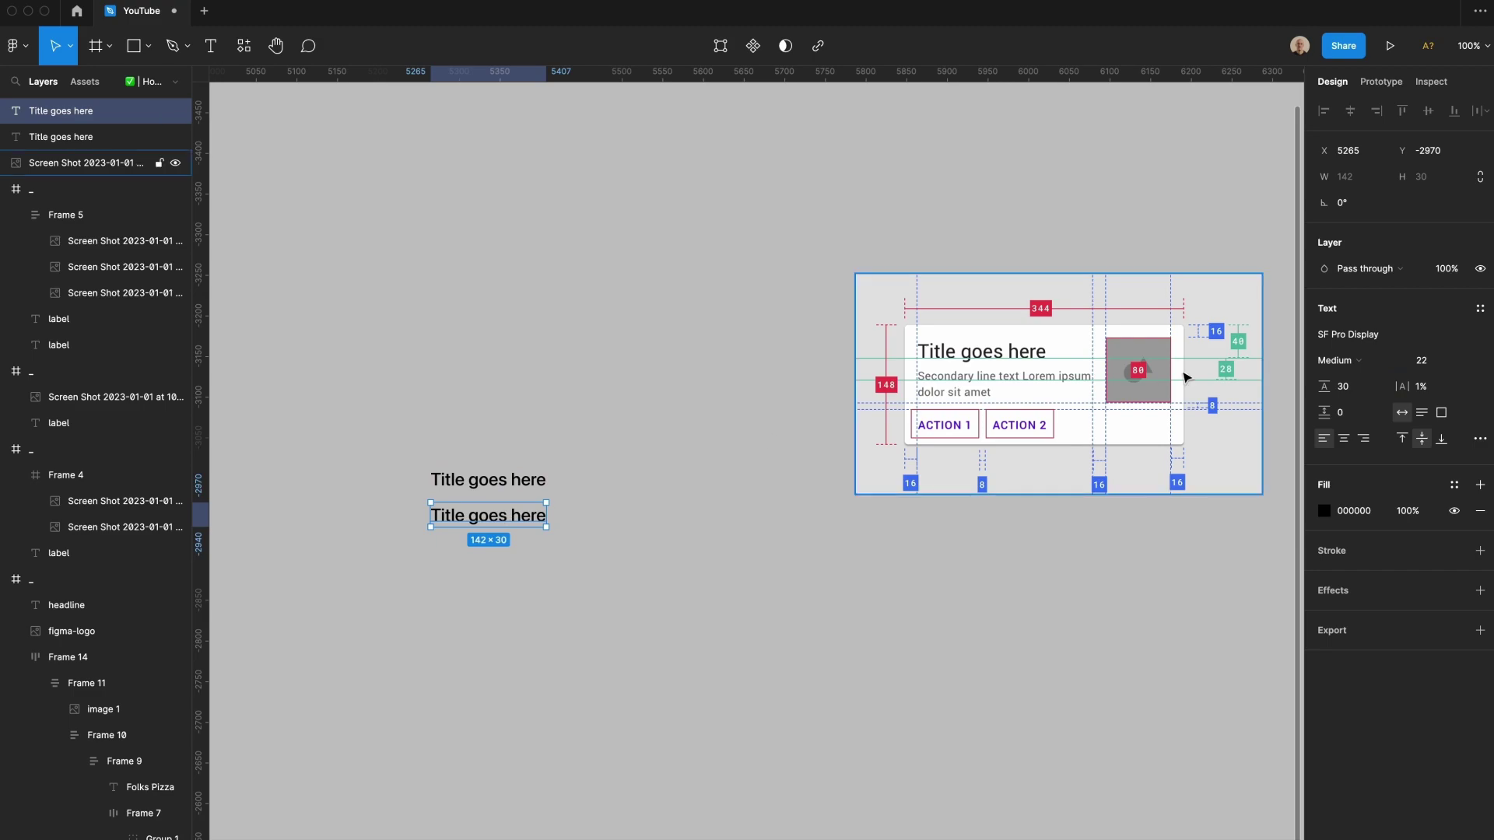
click(1428, 360)
text(14)
key(Tab)
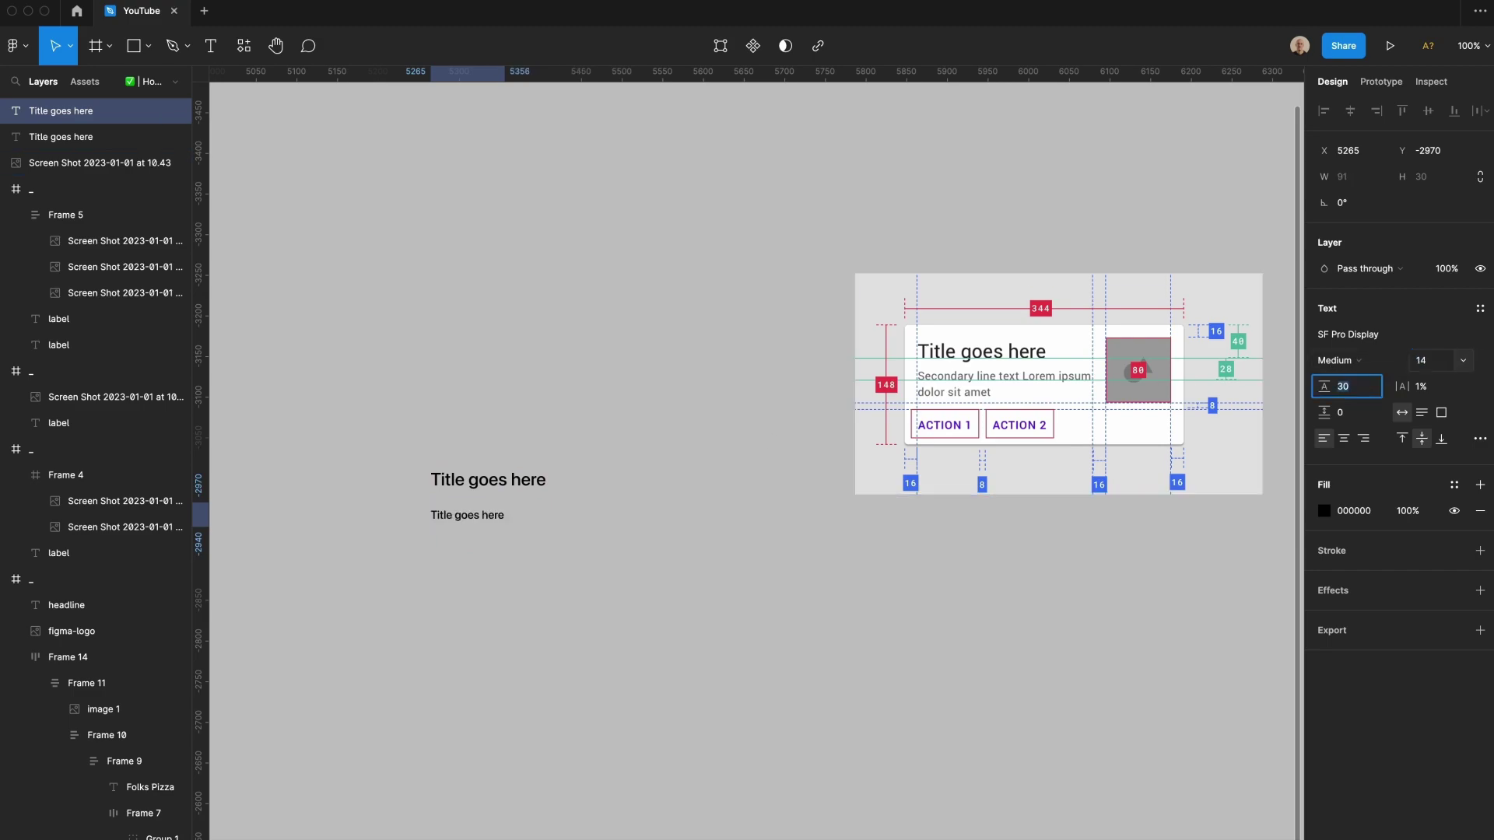
text(20)
key(Tab)
key(Up)
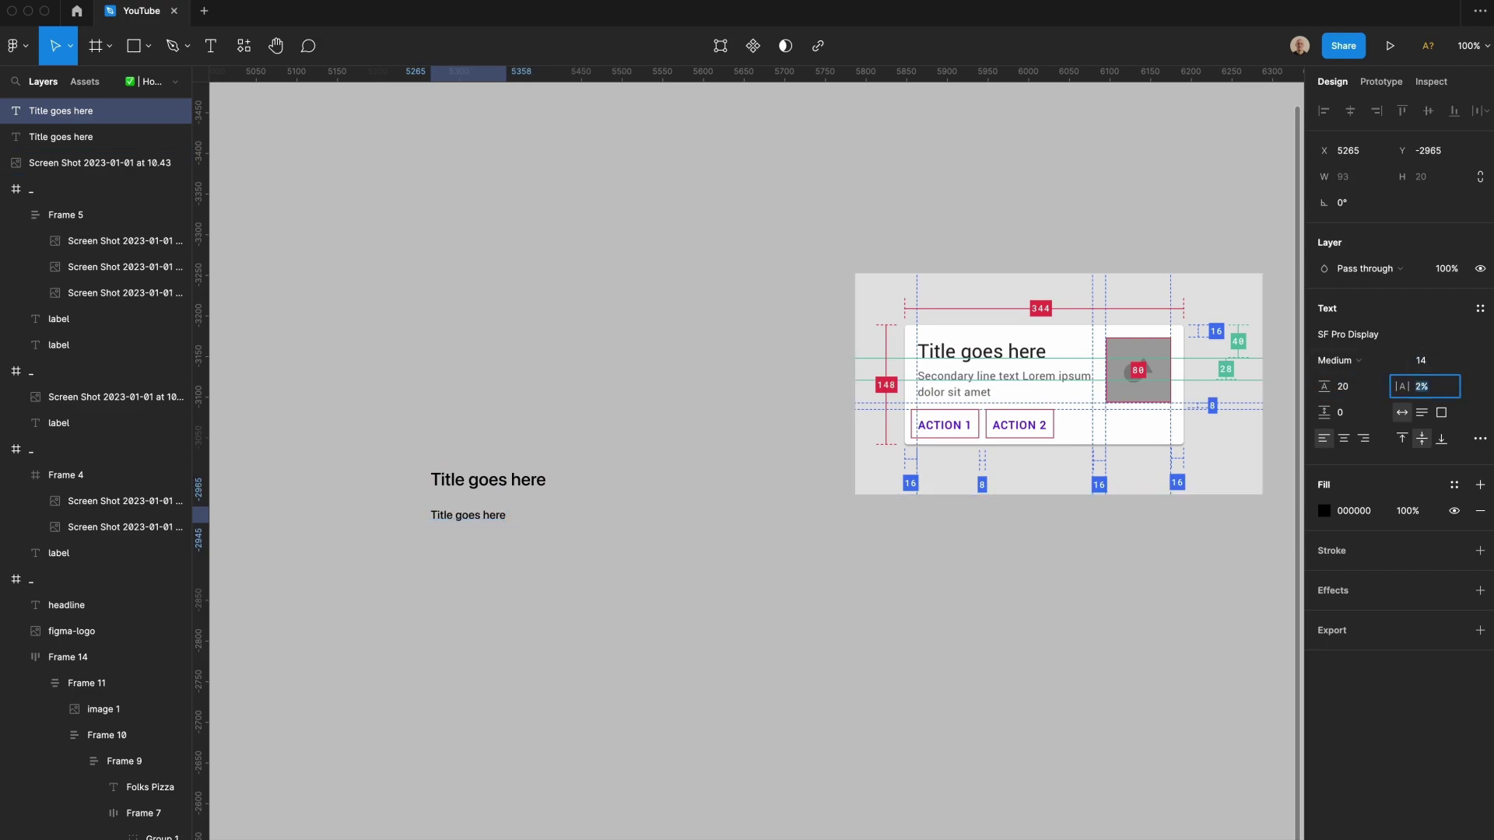
click(1347, 360)
click(1354, 341)
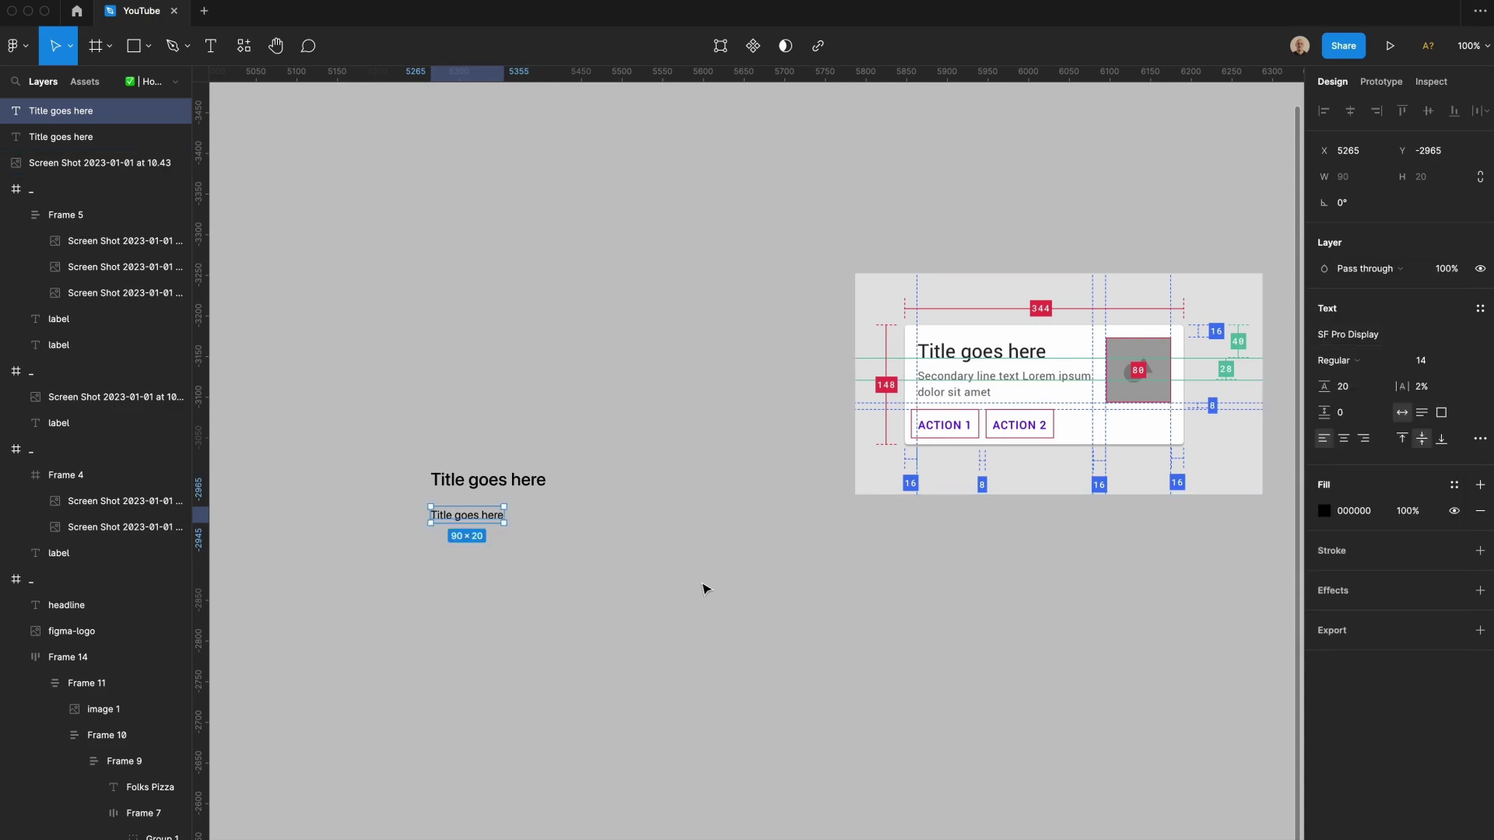
Step: Colour the smaller text 303030 and nudge it up to sit 8 px below the title
click(1324, 511)
drag(1110, 722, 1105, 689)
key(shift+Up)
key(shift+Up)
key(shift+Down)
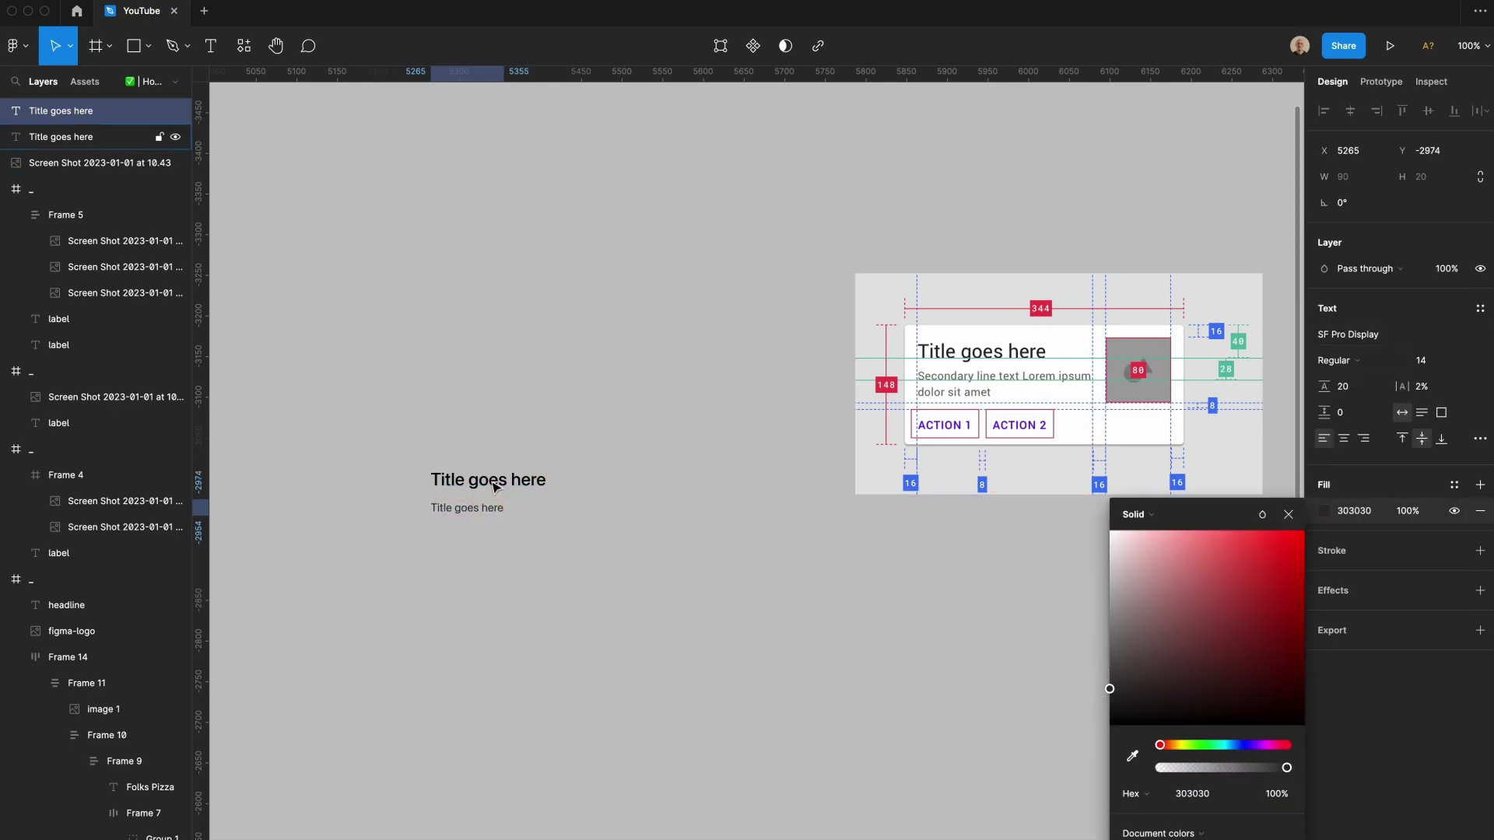
key(Up)
key(alt)
click(525, 542)
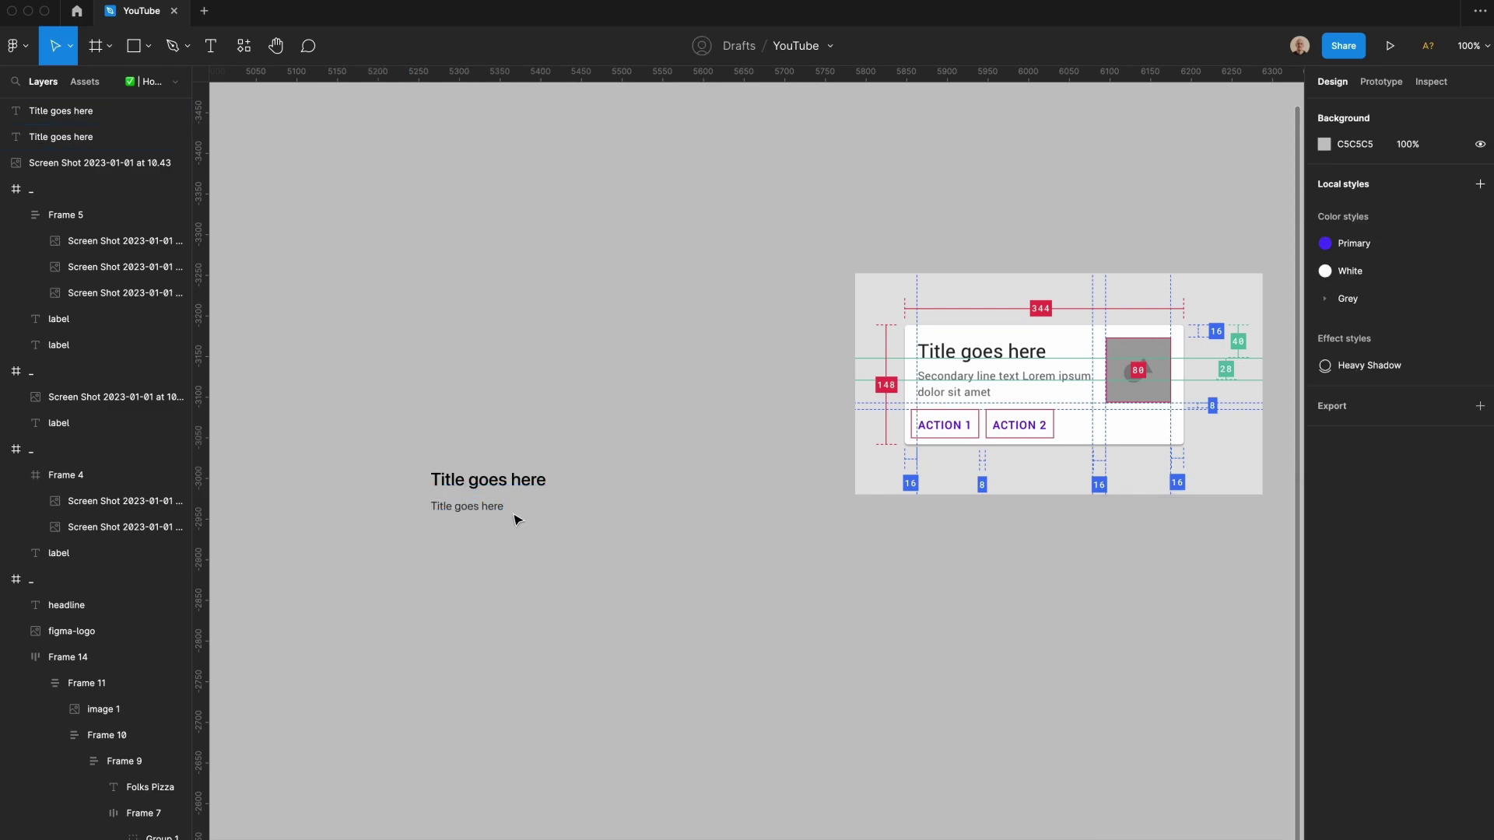
Step: Place an instance of the Button component below the texts and switch its type to the text-only variant
click(85, 81)
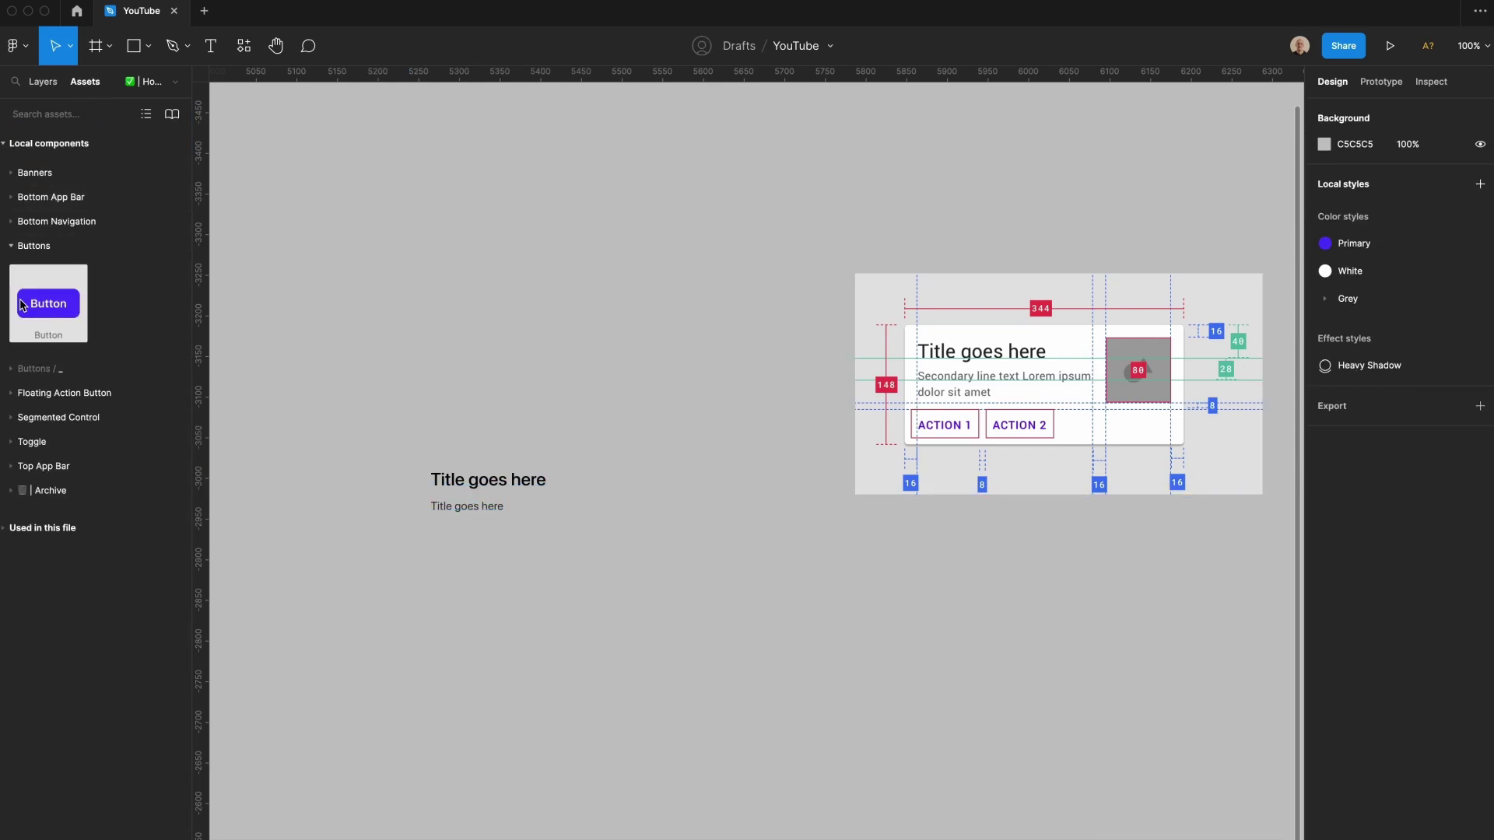
drag(21, 304, 450, 626)
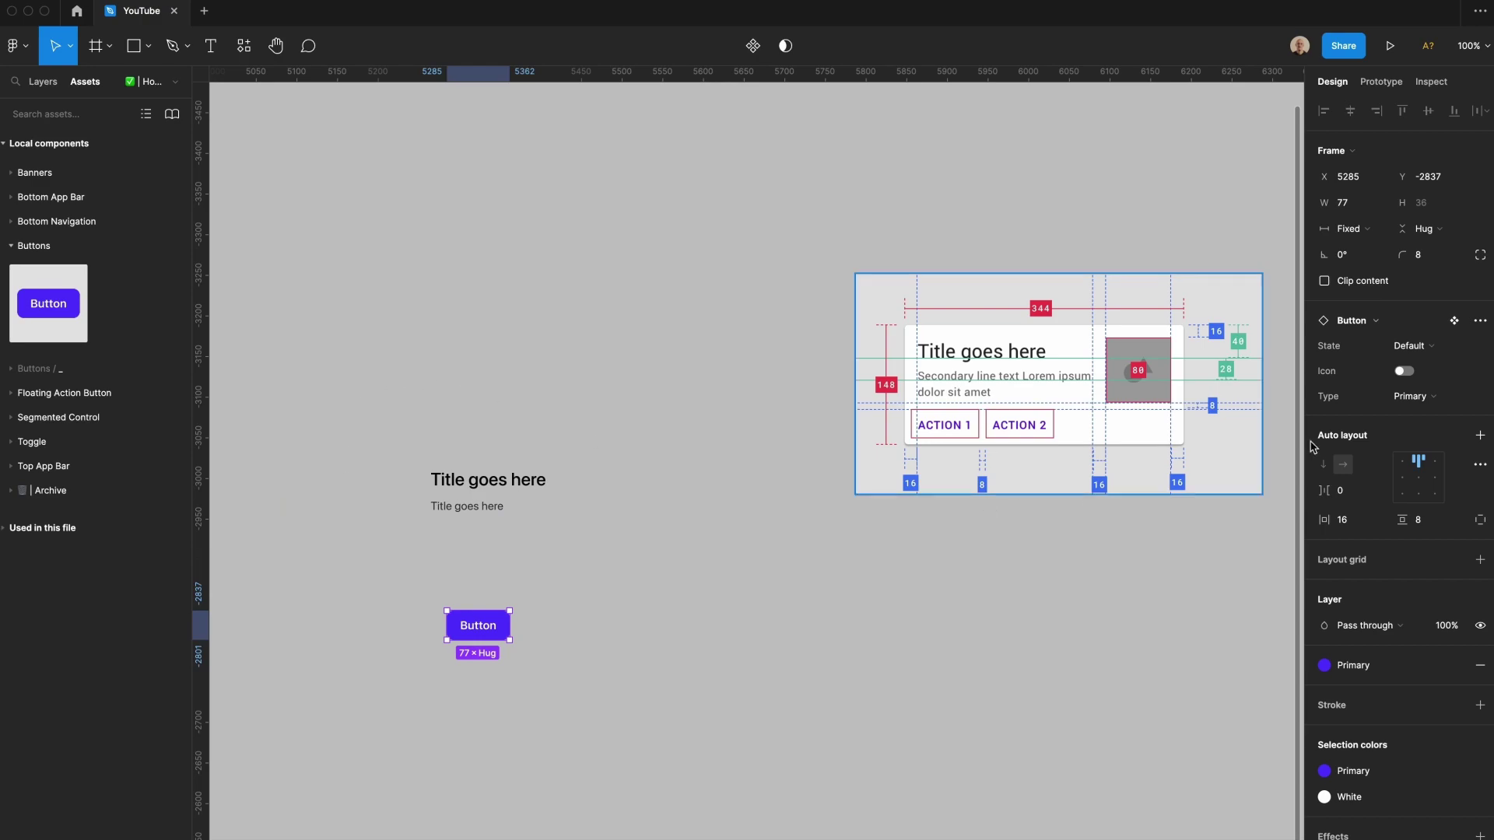
click(1430, 345)
click(1373, 363)
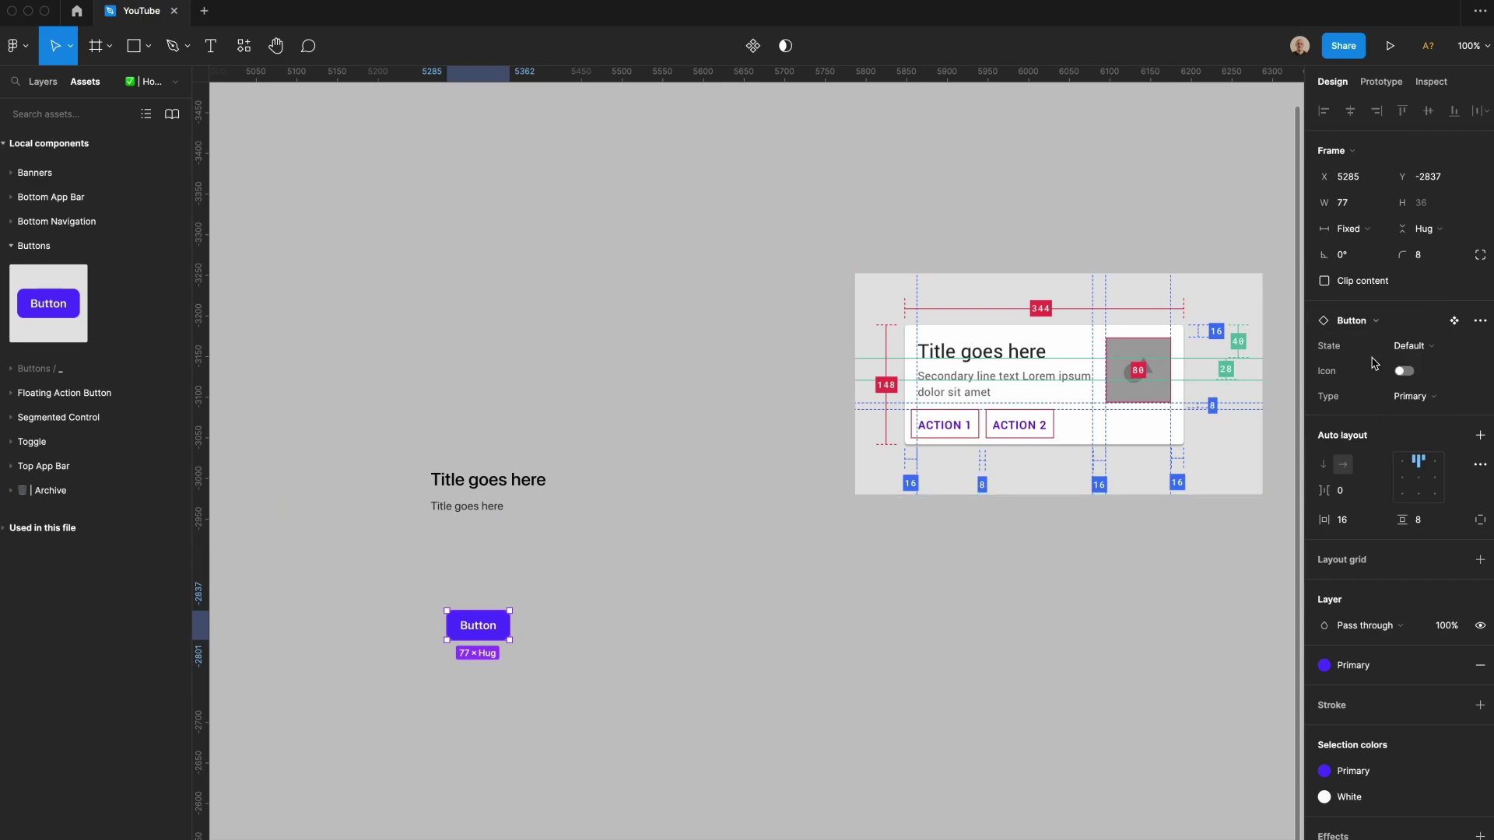
click(1413, 396)
click(1420, 434)
click(677, 695)
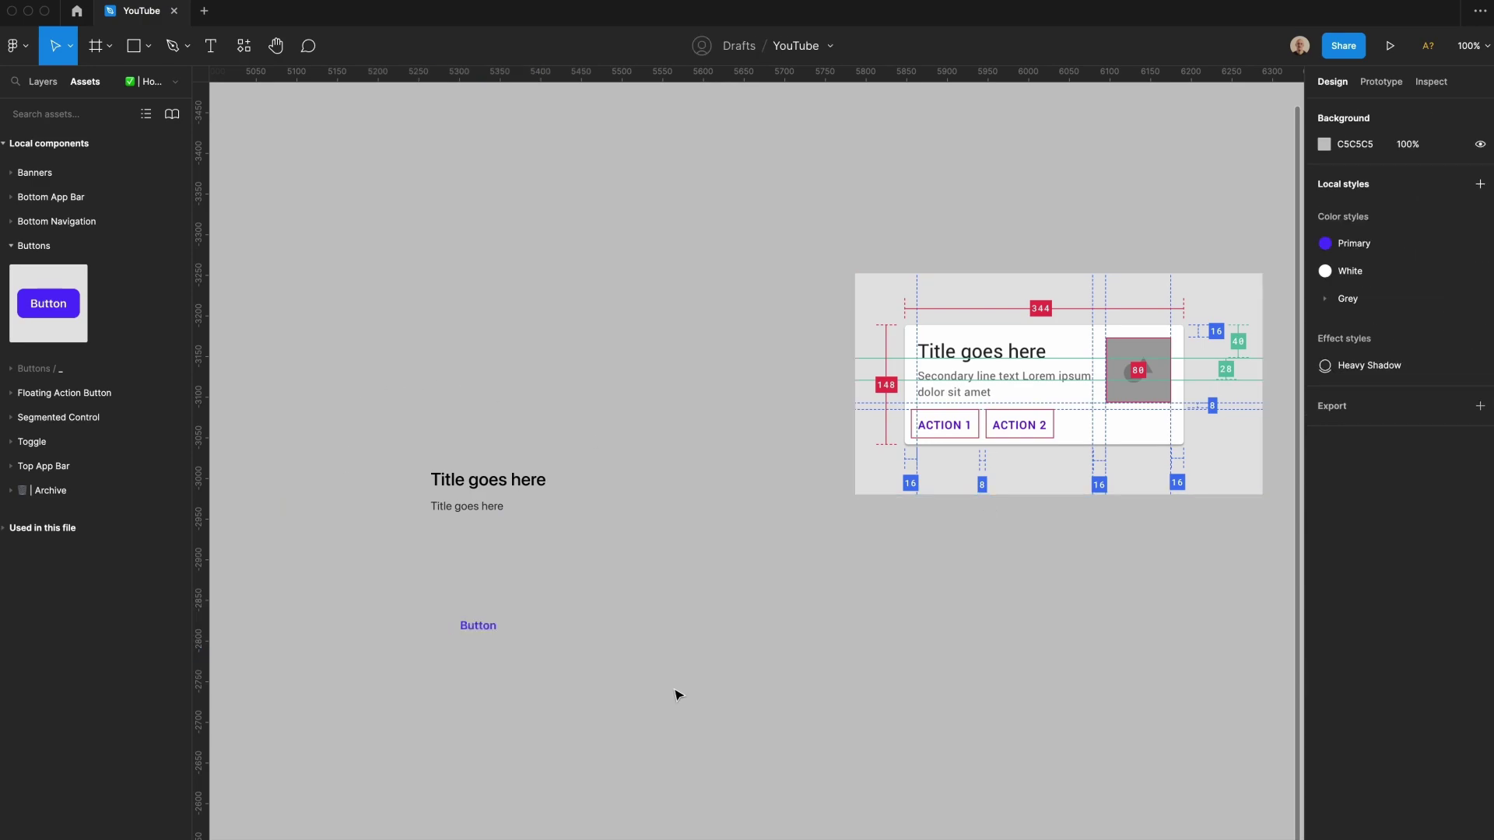
Step: Relabel the button as "Action 1" and make its label's width hug the contents
double_click(478, 625)
text(Action 1)
key(Escape)
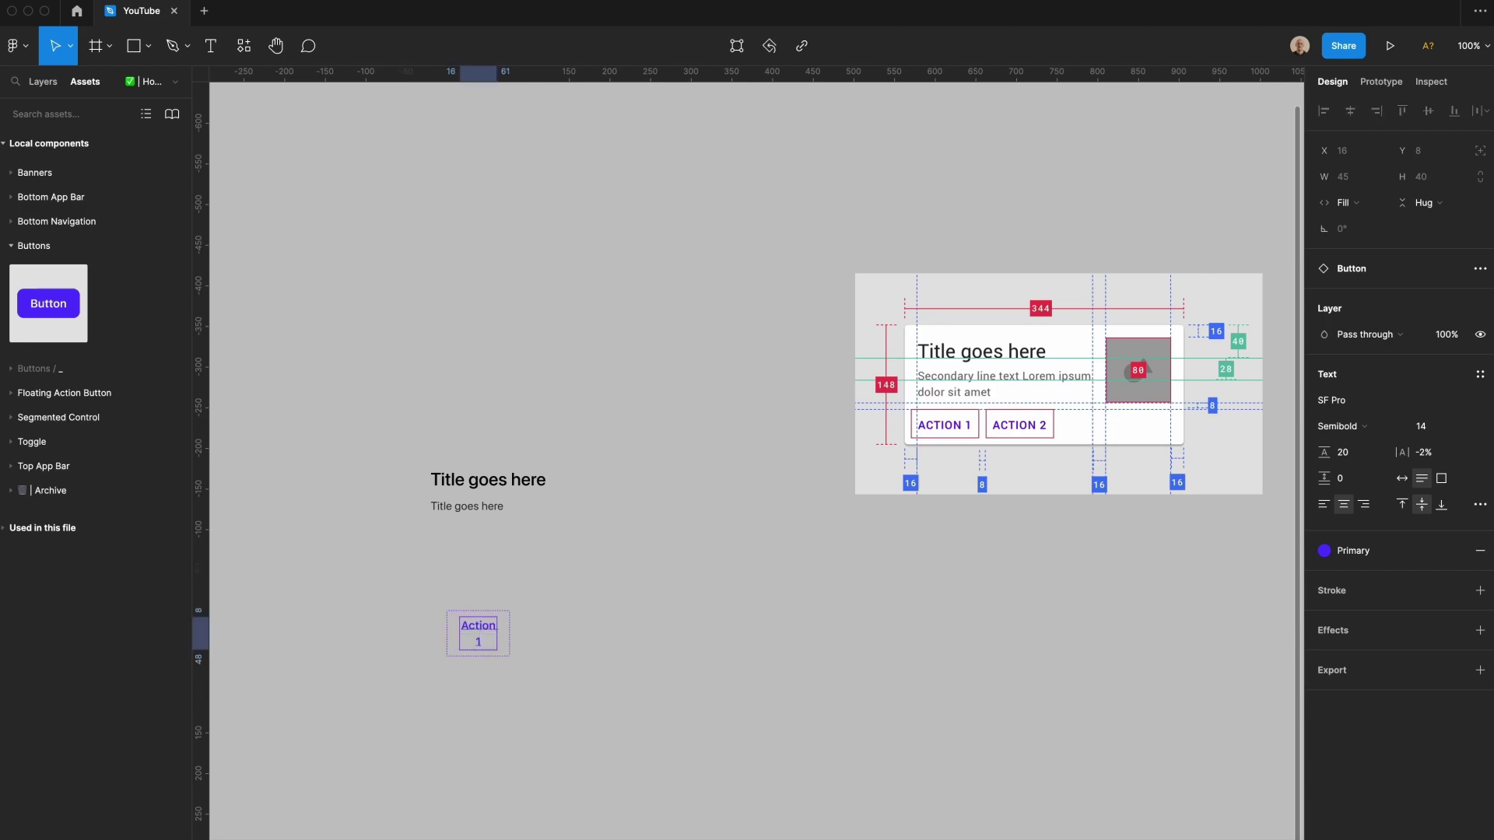
click(1345, 202)
click(1376, 187)
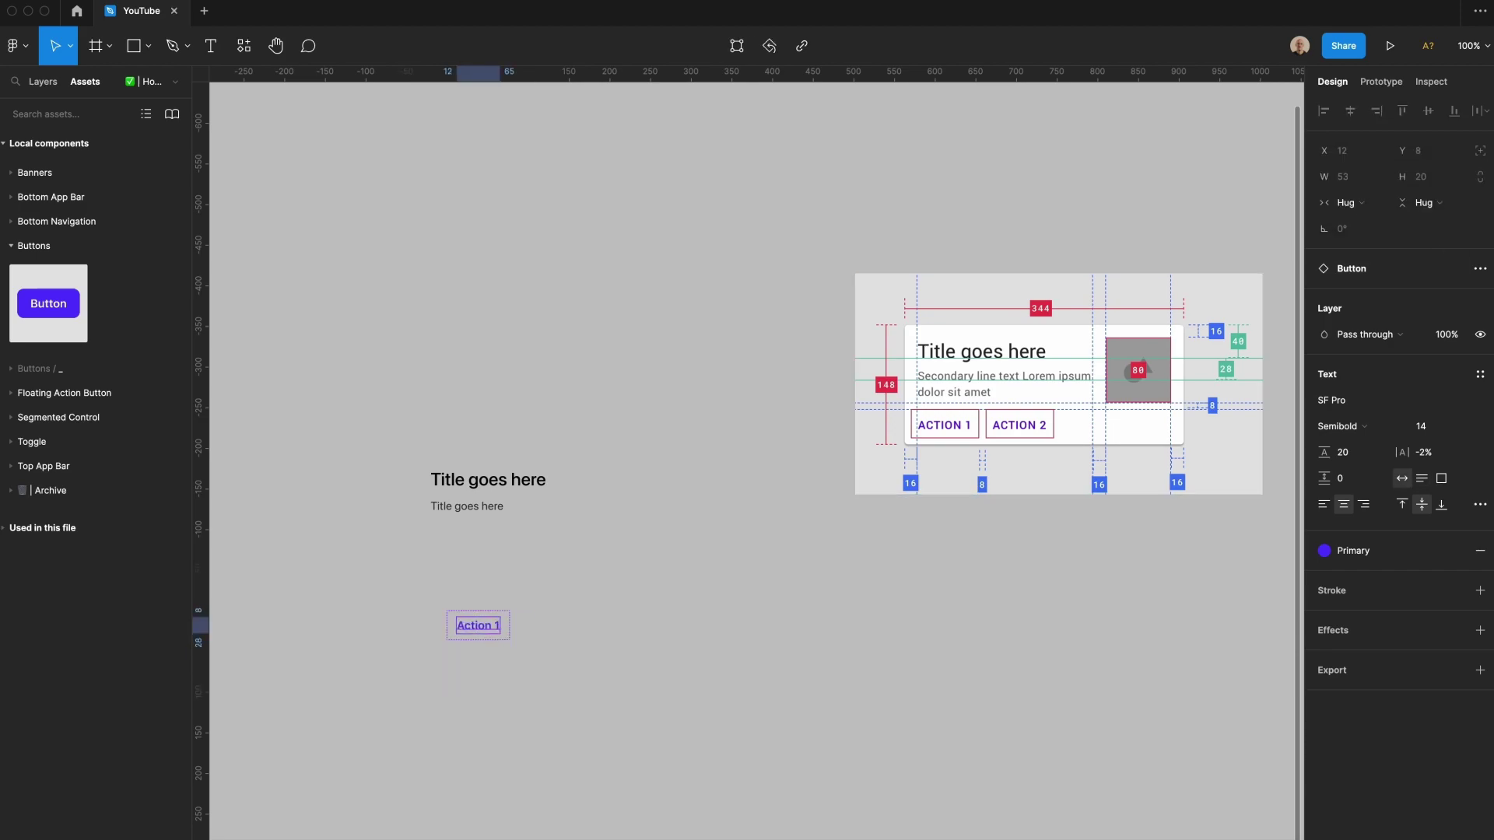
Step: Add a copy of the button beside it labelled "Action 2" and put both in an auto layout matching the reference's 8 px gap
alt+drag(490, 629, 557, 630)
double_click(556, 628)
key(Right)
key(BackSpace)
text(2)
key(Escape)
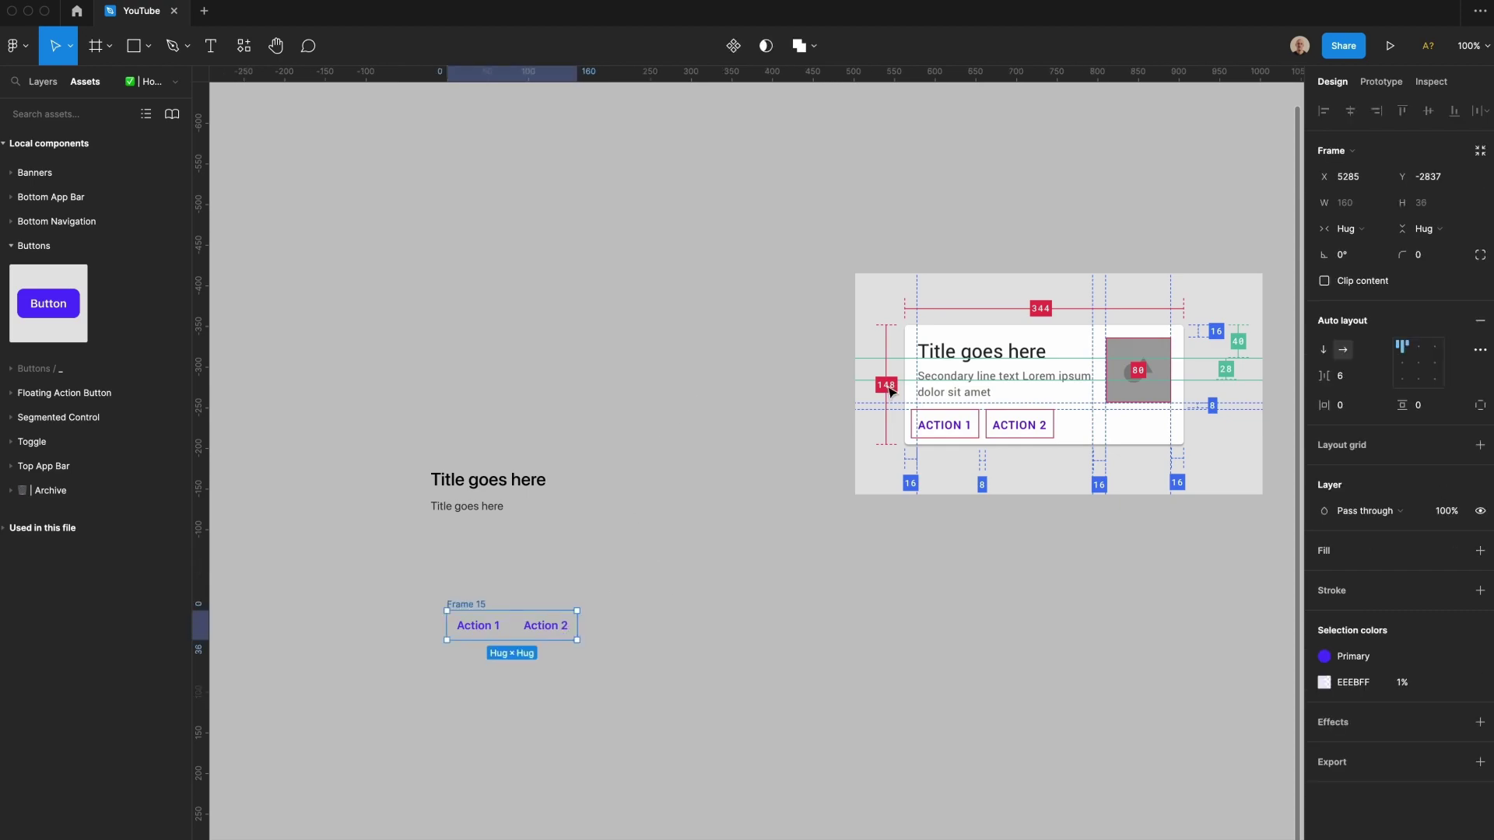
drag(1324, 375, 1332, 376)
click(780, 480)
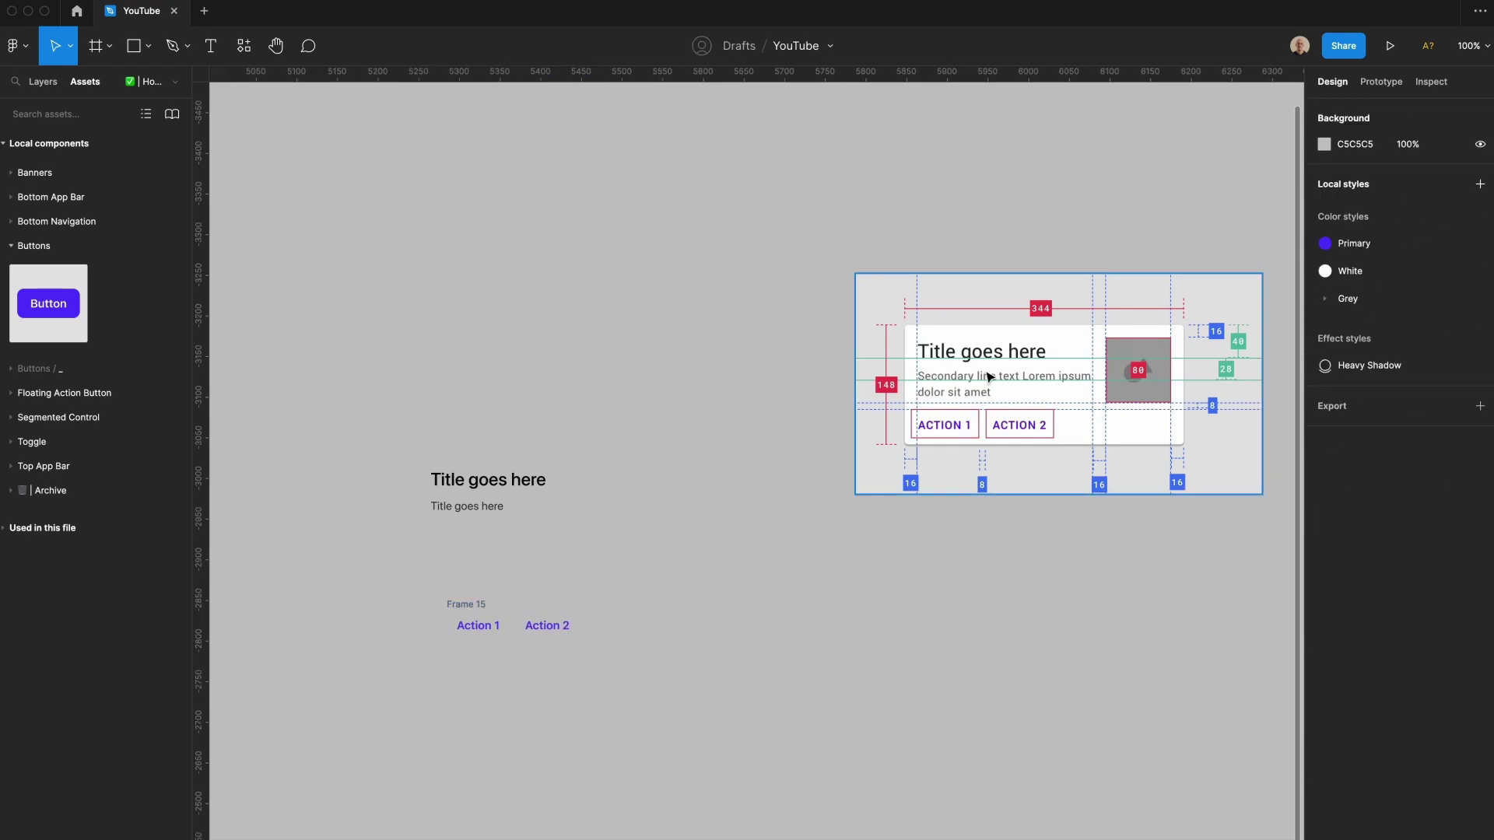
Step: Draw an 80 × 80 square beside the texts as the image placeholder, with a corner radius of 2
key(r)
drag(662, 479, 725, 542)
click(1345, 177)
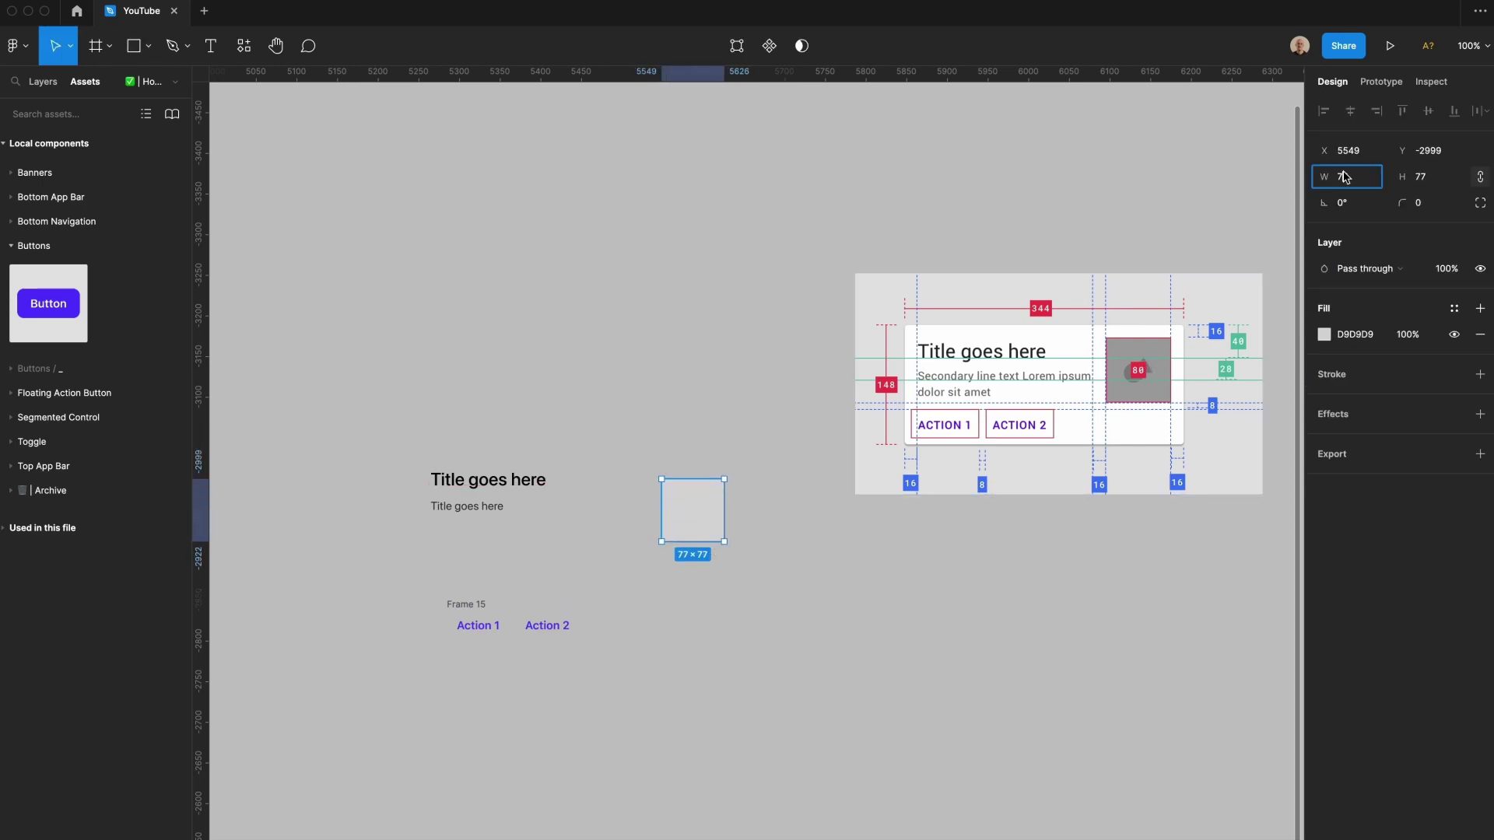
text(80)
key(Return)
click(1434, 199)
text(4)
key(Return)
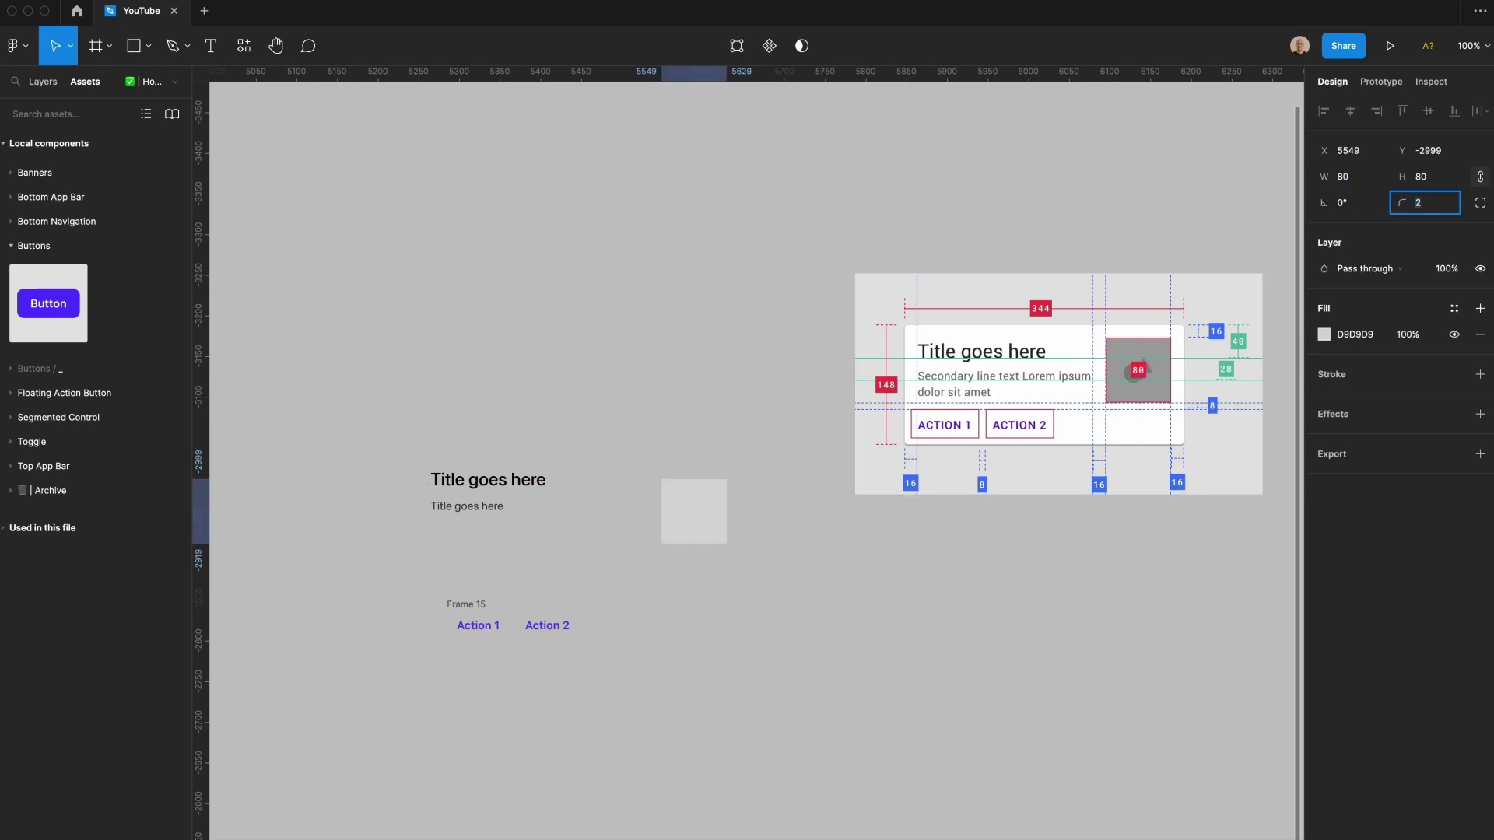
Step: Stack the title and secondary text in a vertical auto layout and combine it with the square in a horizontal one
click(348, 441)
drag(427, 424, 470, 536)
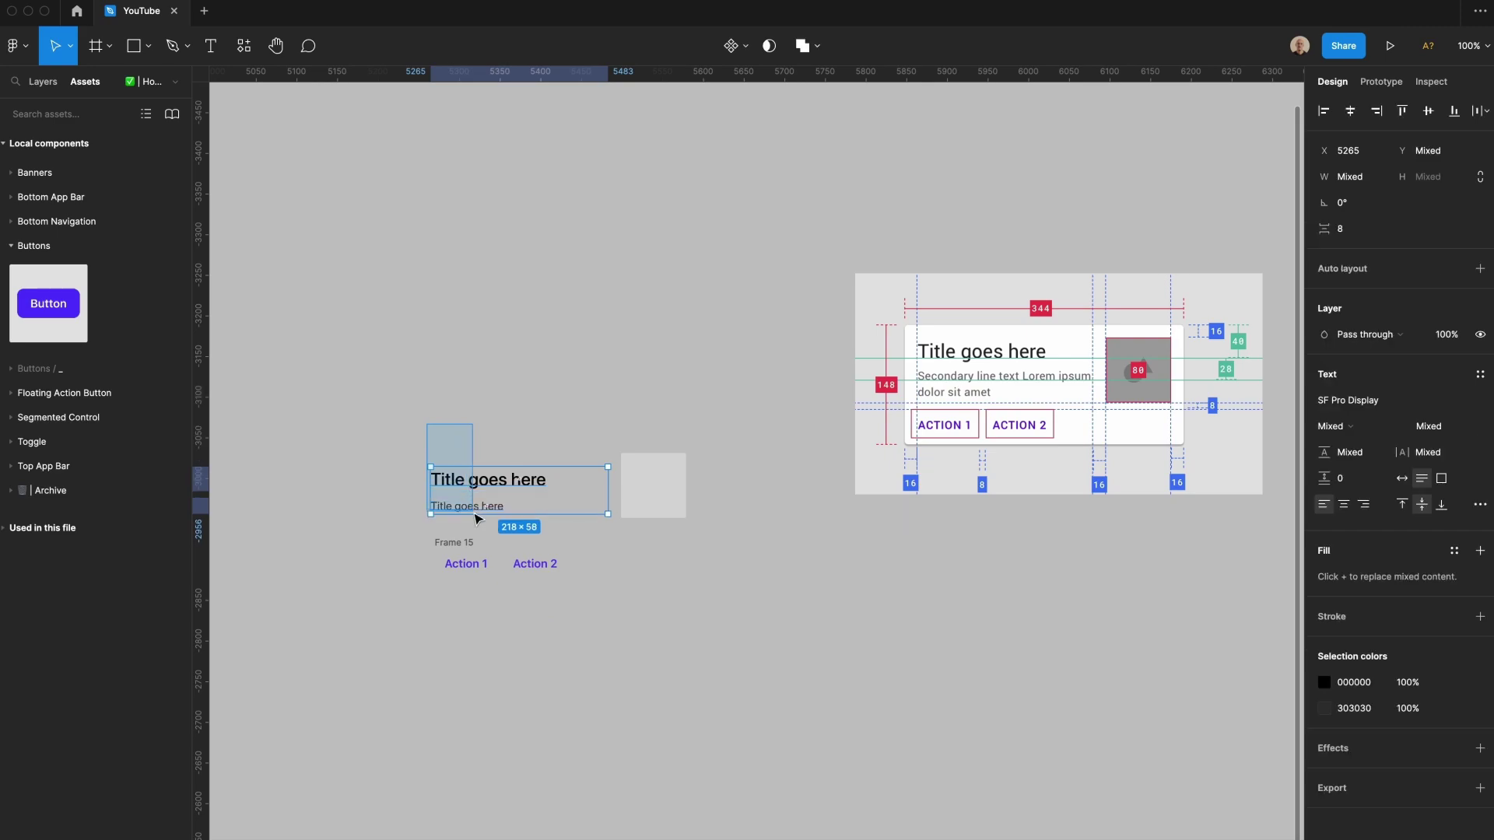
key(shift+a)
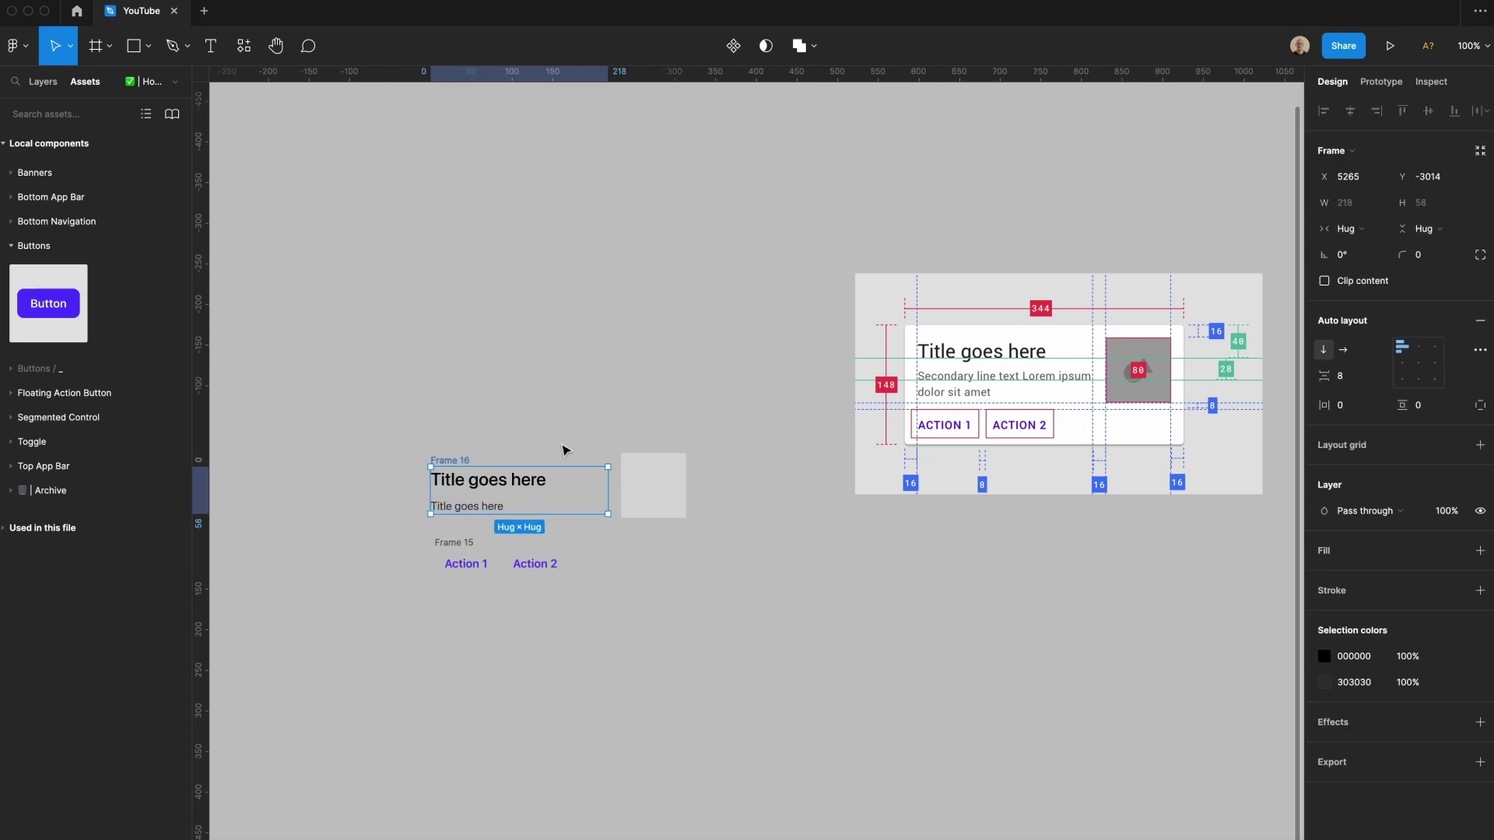
shift+click(635, 475)
key(shift+a)
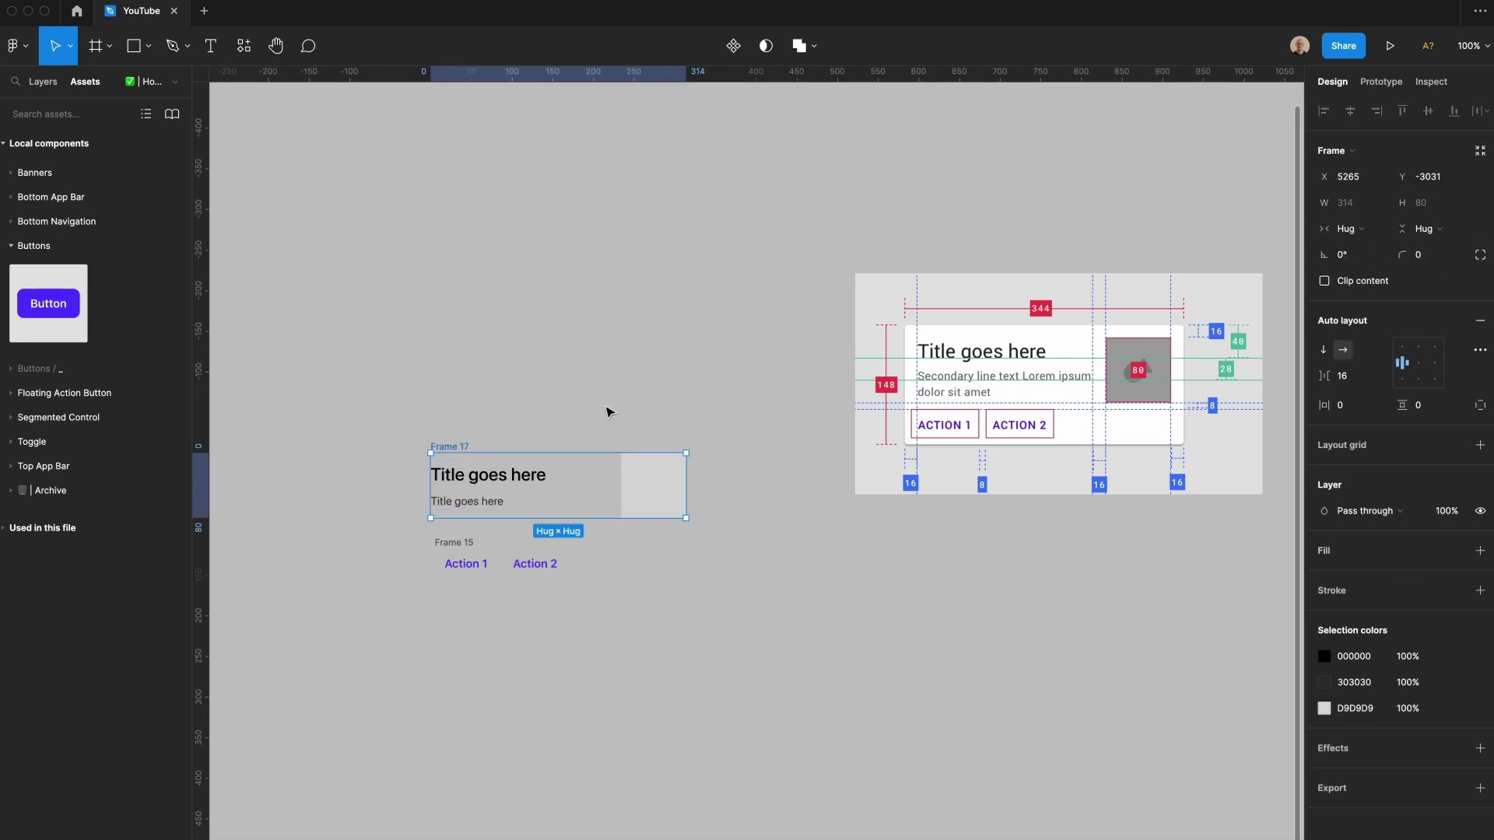
Step: Wrap the text-and-image row and the button row in a vertical auto layout with horizontal and vertical padding of 16
shift+click(469, 545)
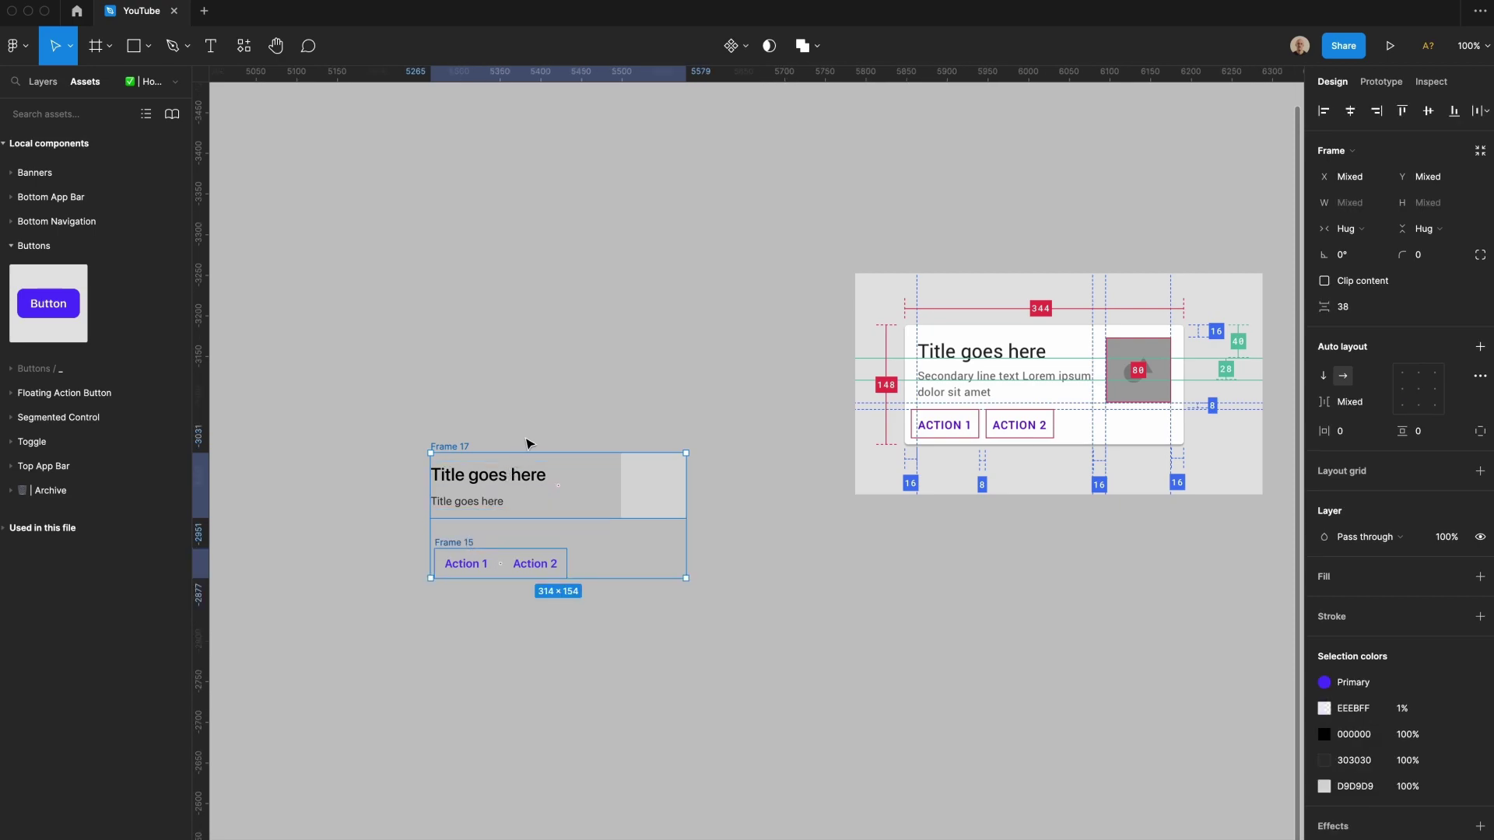
key(shift+a)
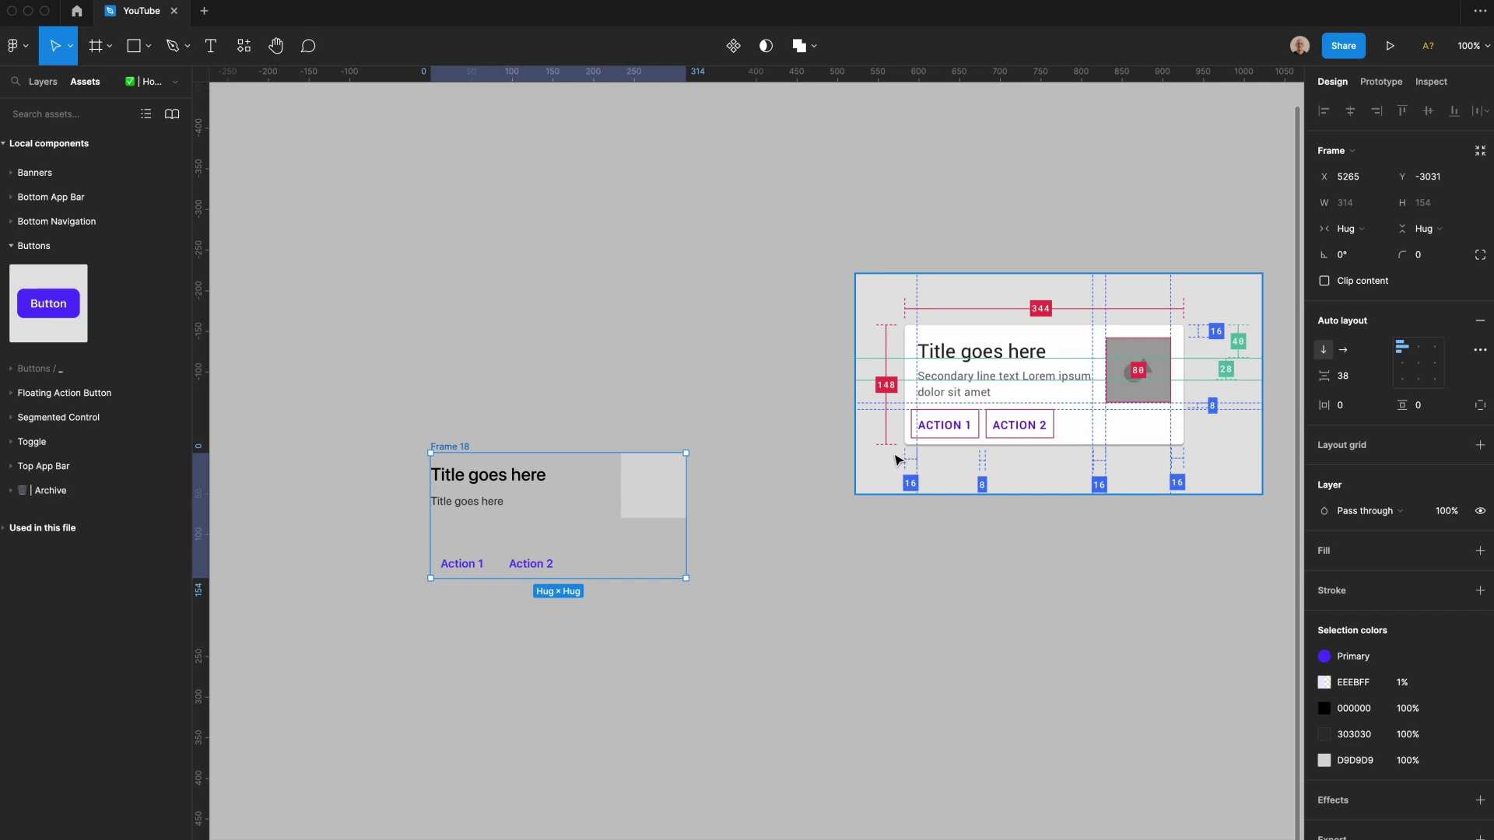
click(1355, 411)
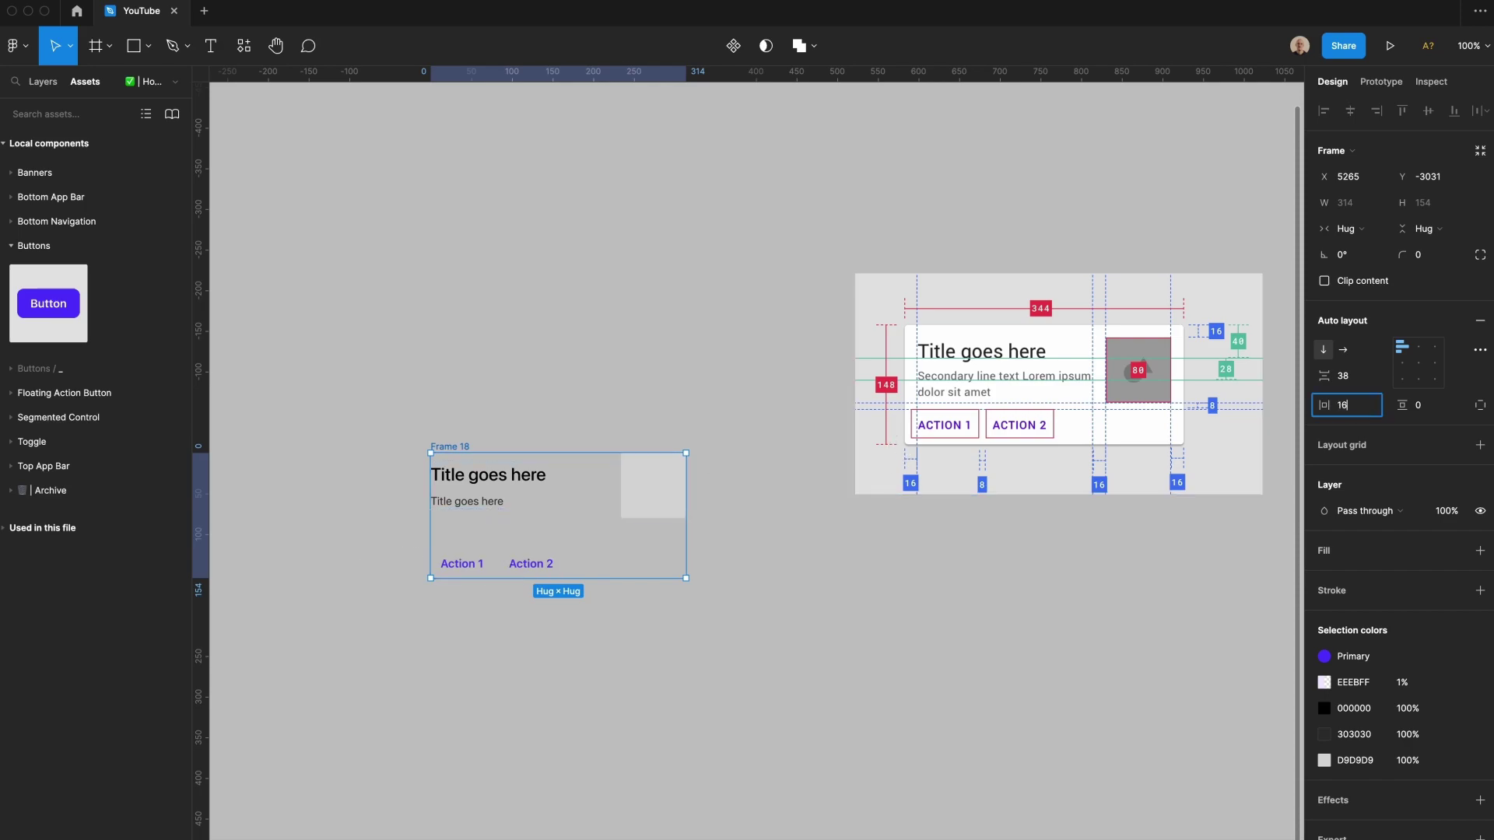
key(Tab)
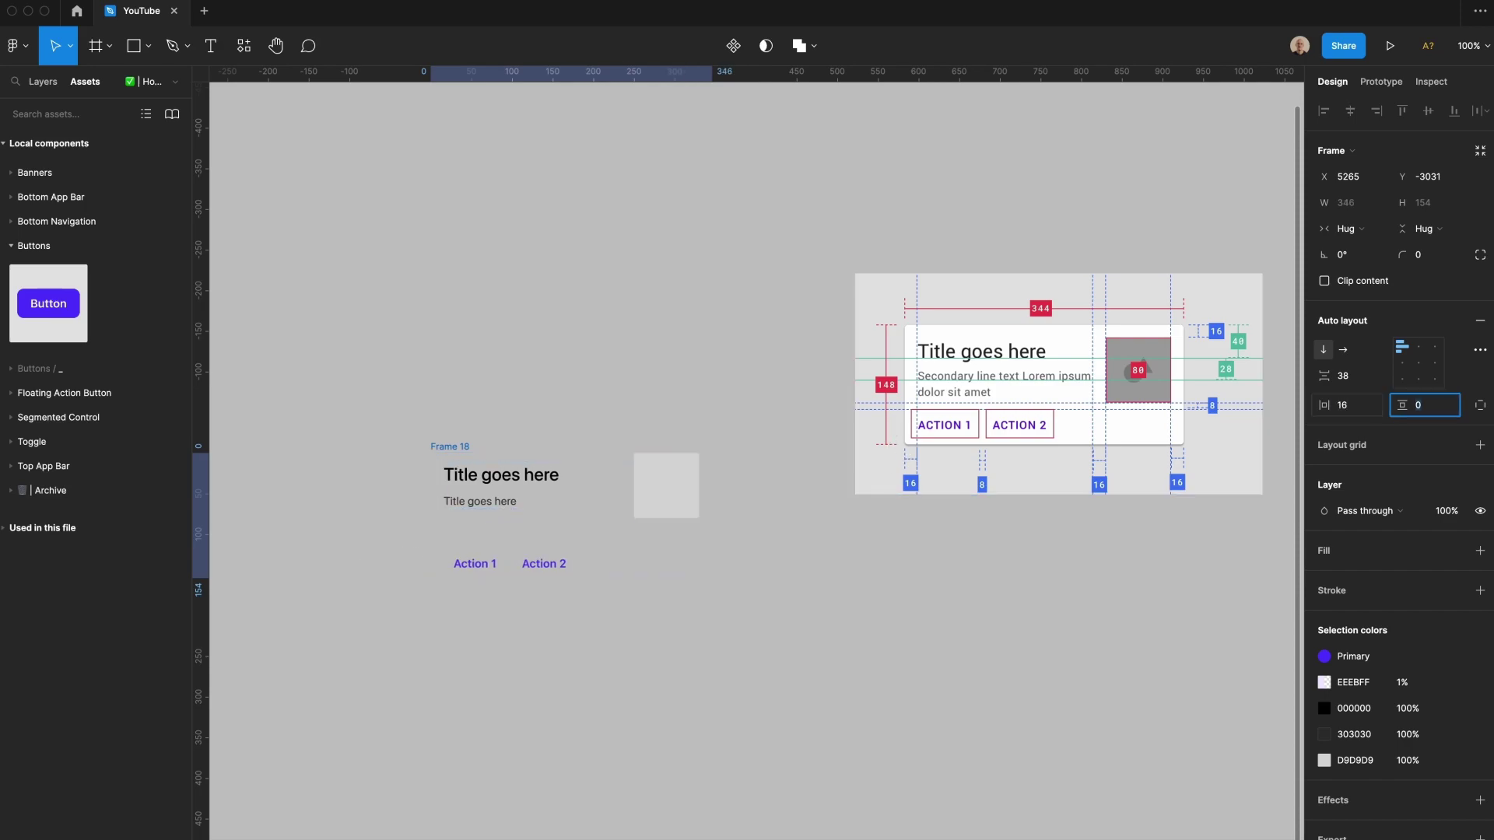
key(Up)
key(Up)
key(Up)
key(Up)
key(Up)
key(Up)
key(Up)
key(Up)
key(Up)
key(Up)
key(Up)
key(Up)
key(Up)
key(Up)
key(Up)
key(Up)
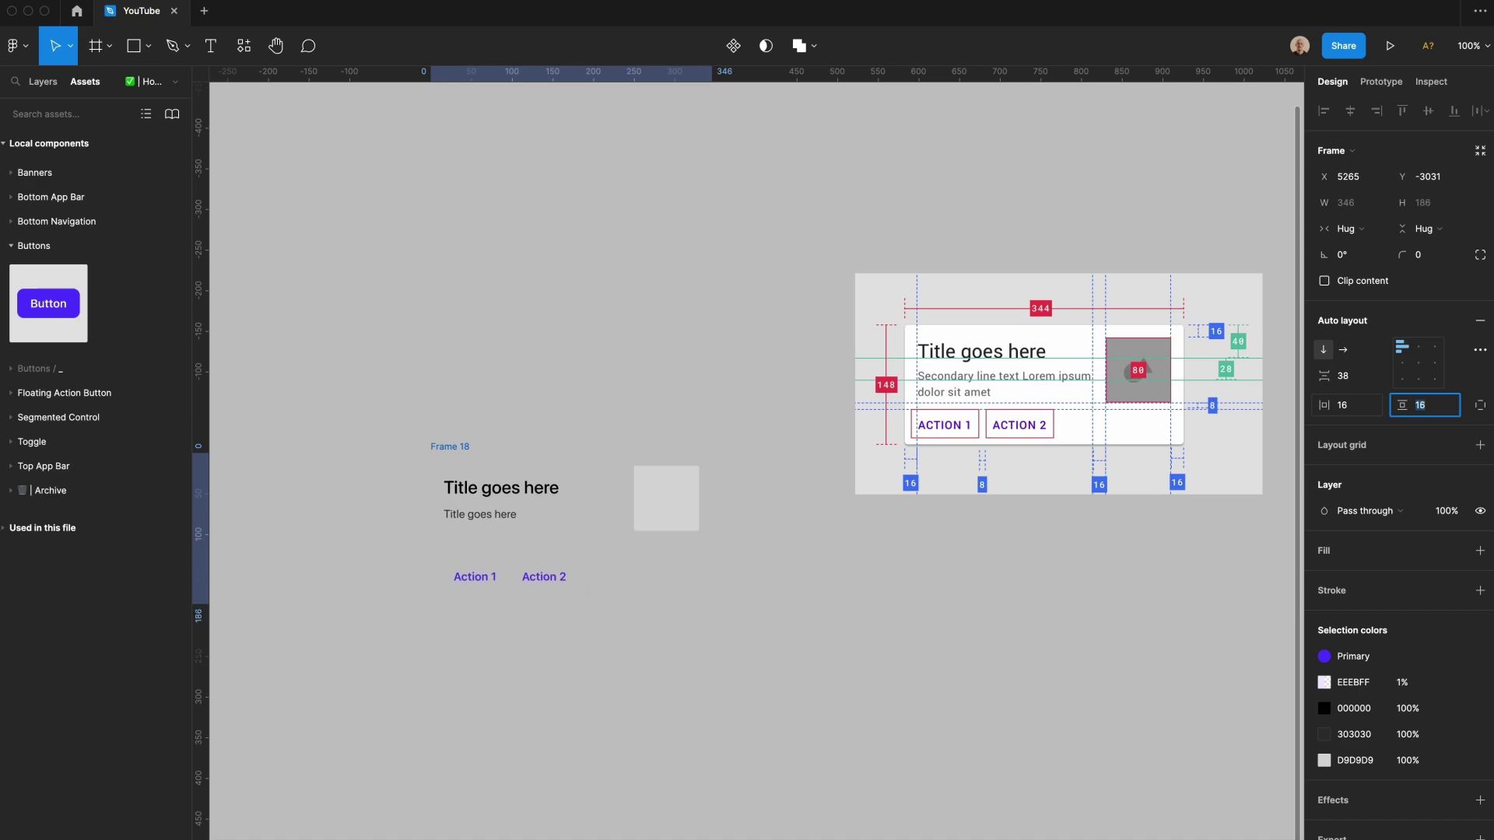
Step: Give the card frame the White fill style and a corner radius of 6
click(1480, 550)
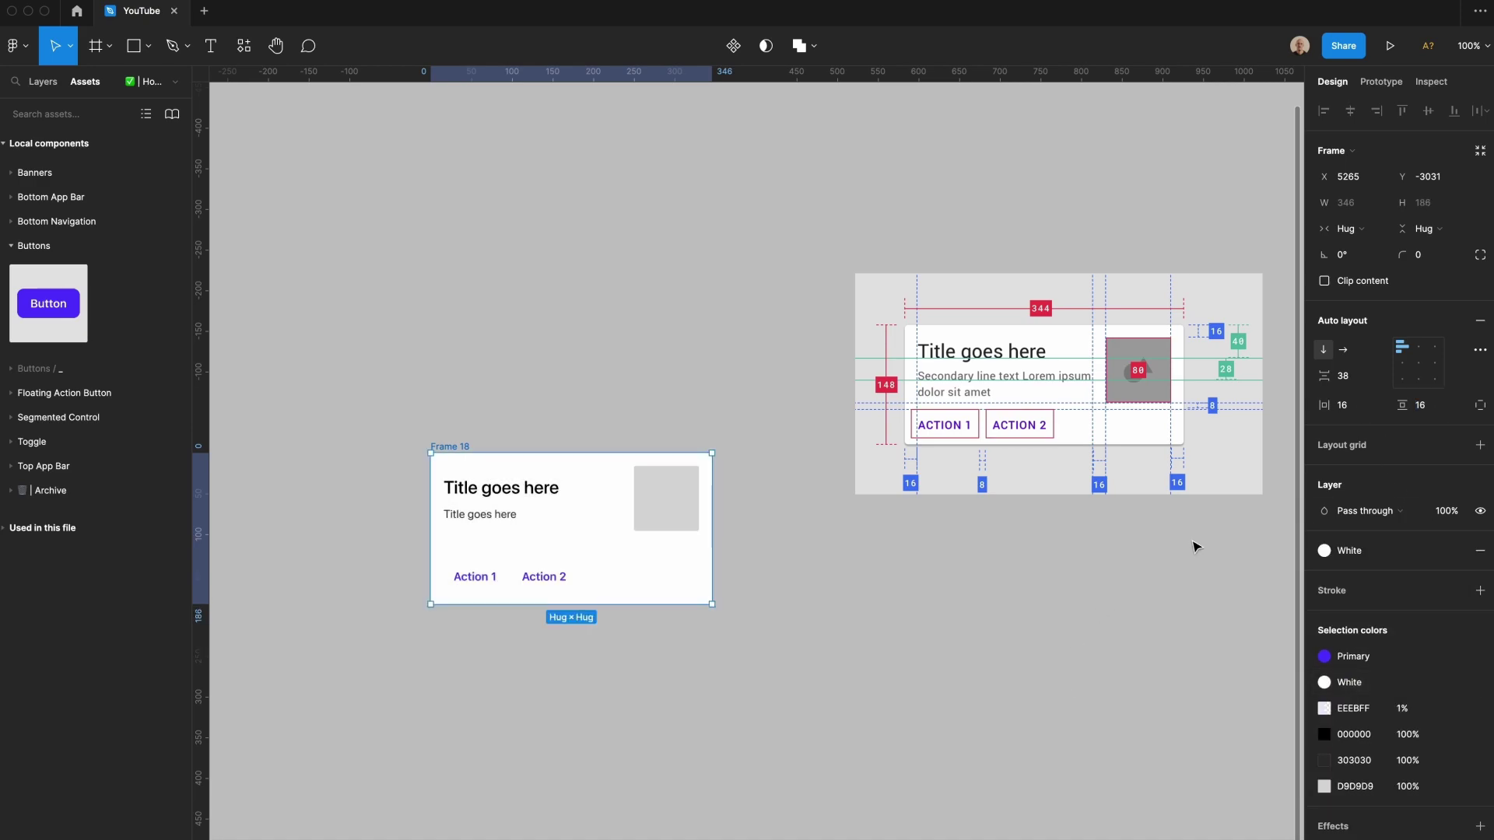
drag(1406, 255, 1414, 254)
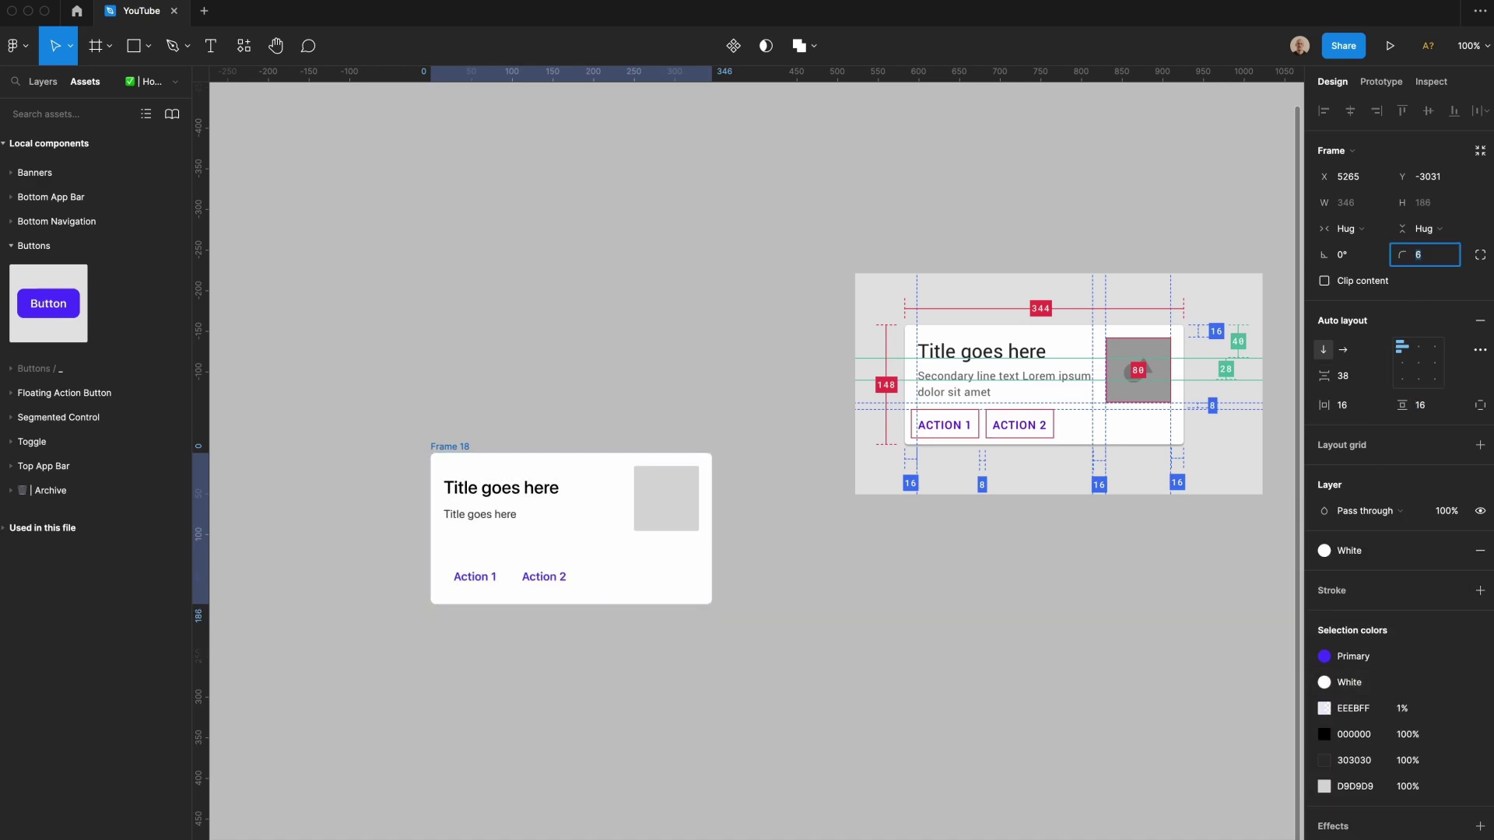
Step: Add a drop shadow to the card frame with a Y offset of 1, blur 4 and 15% opacity
click(1480, 827)
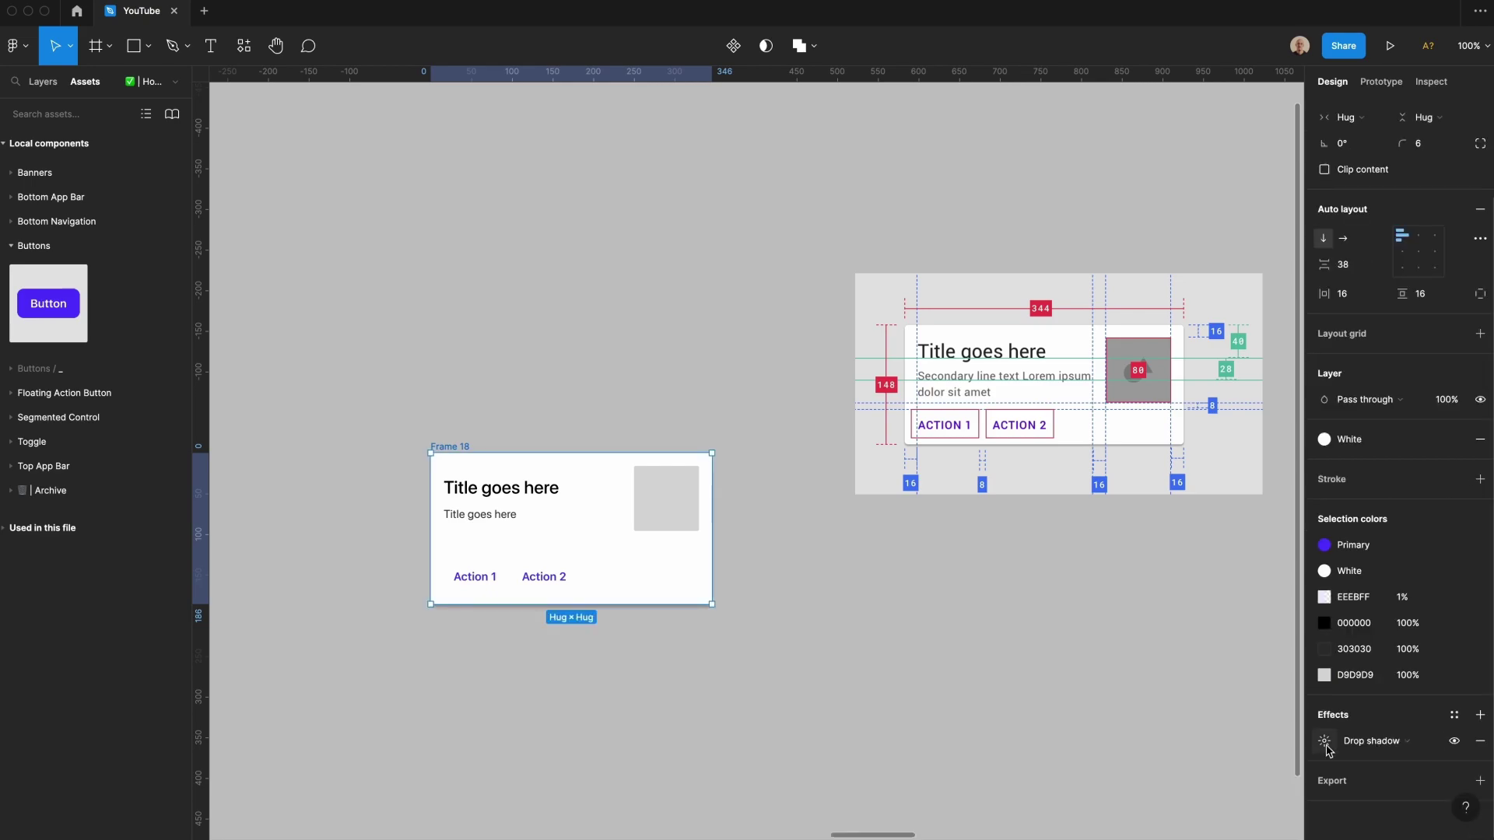
click(1324, 741)
click(1223, 717)
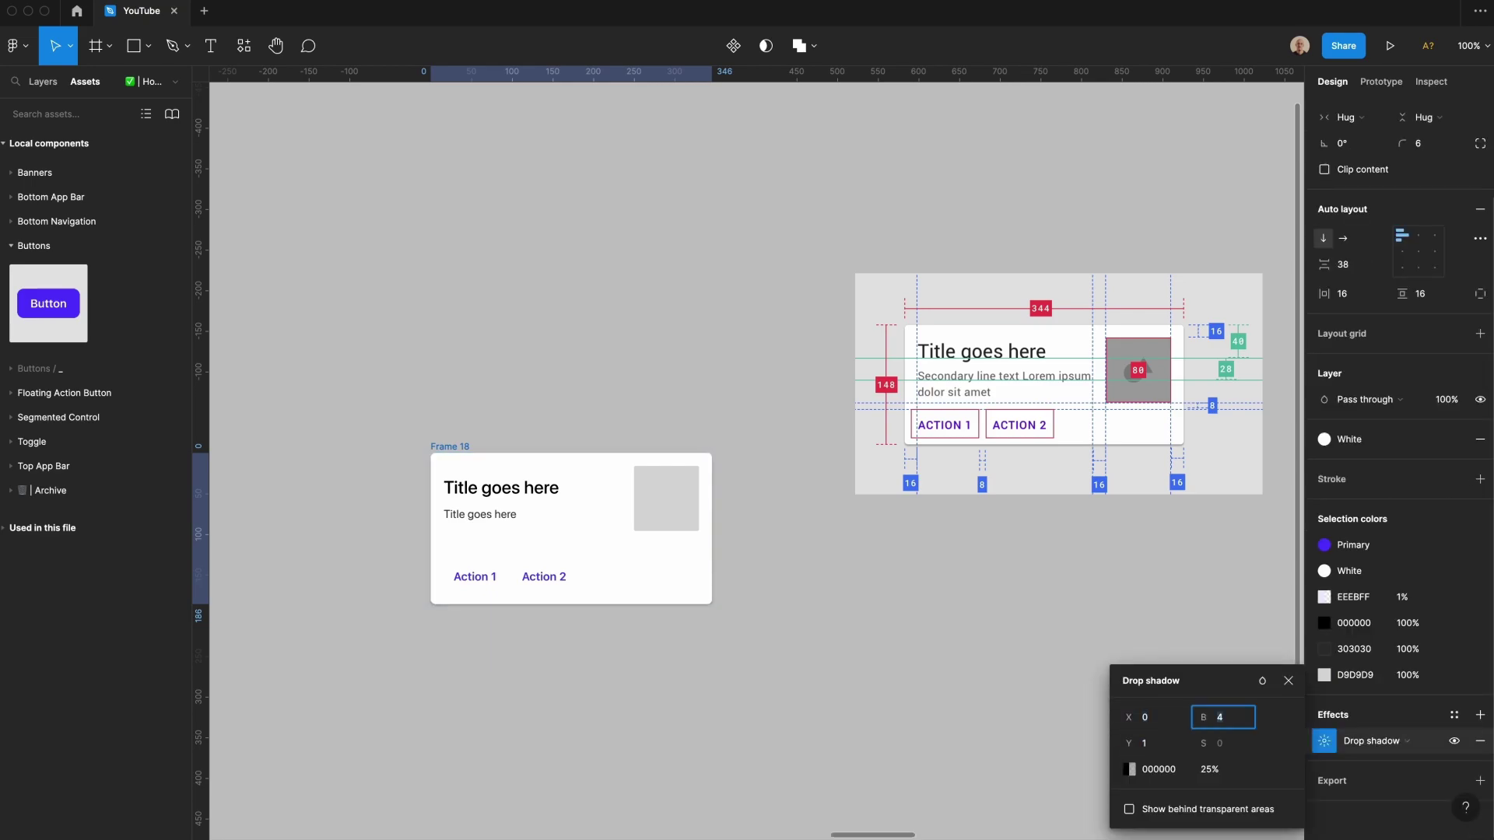
key(Tab)
key(Tab)
text(15)
key(Return)
Step: Add a second drop shadow to the card with a Y offset of 2, blur 4 and 12% opacity
click(1480, 714)
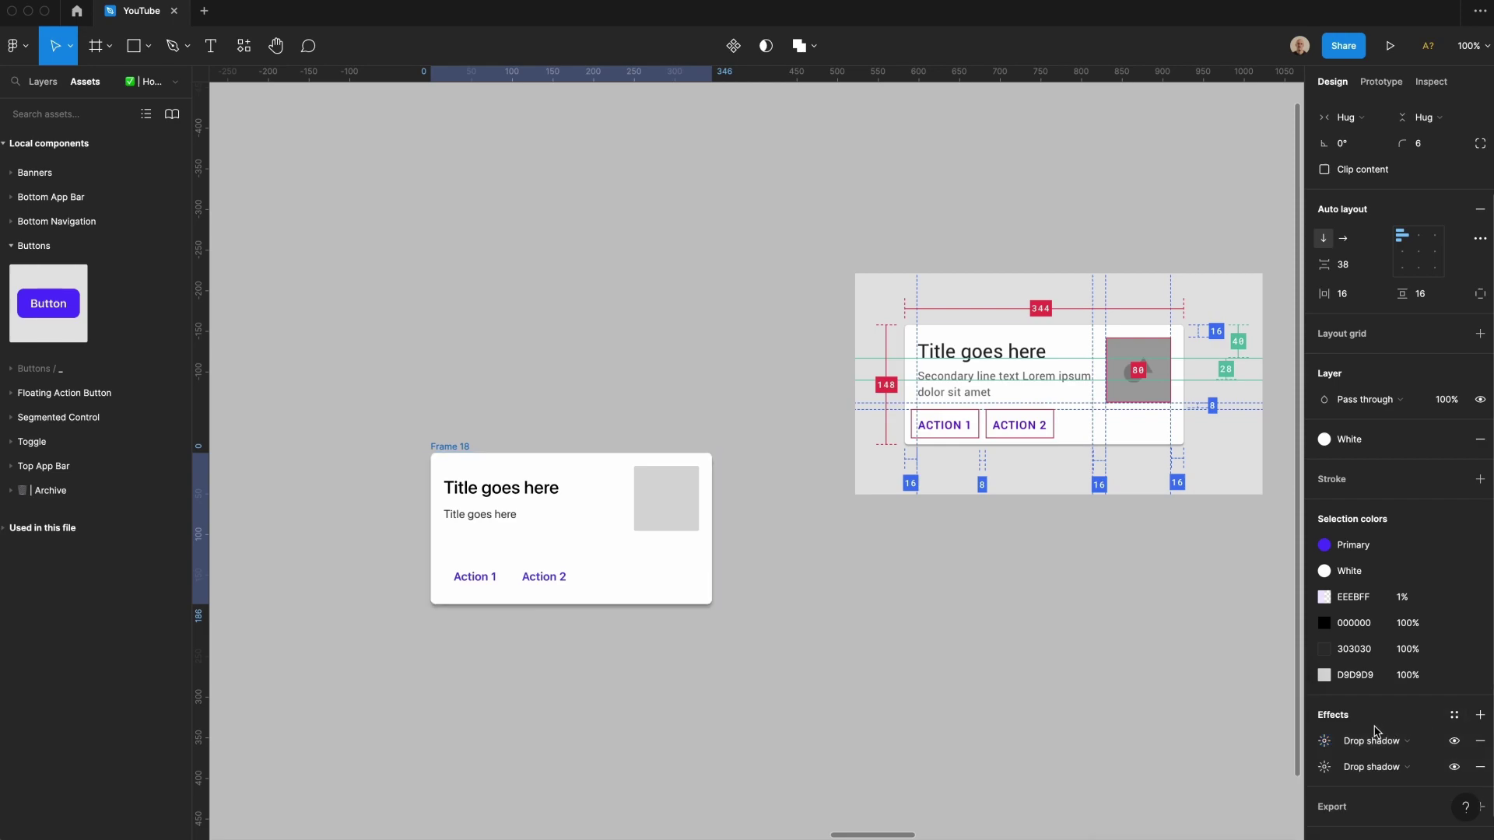
click(1330, 744)
key(Tab)
text(3)
key(Tab)
key(Tab)
key(Tab)
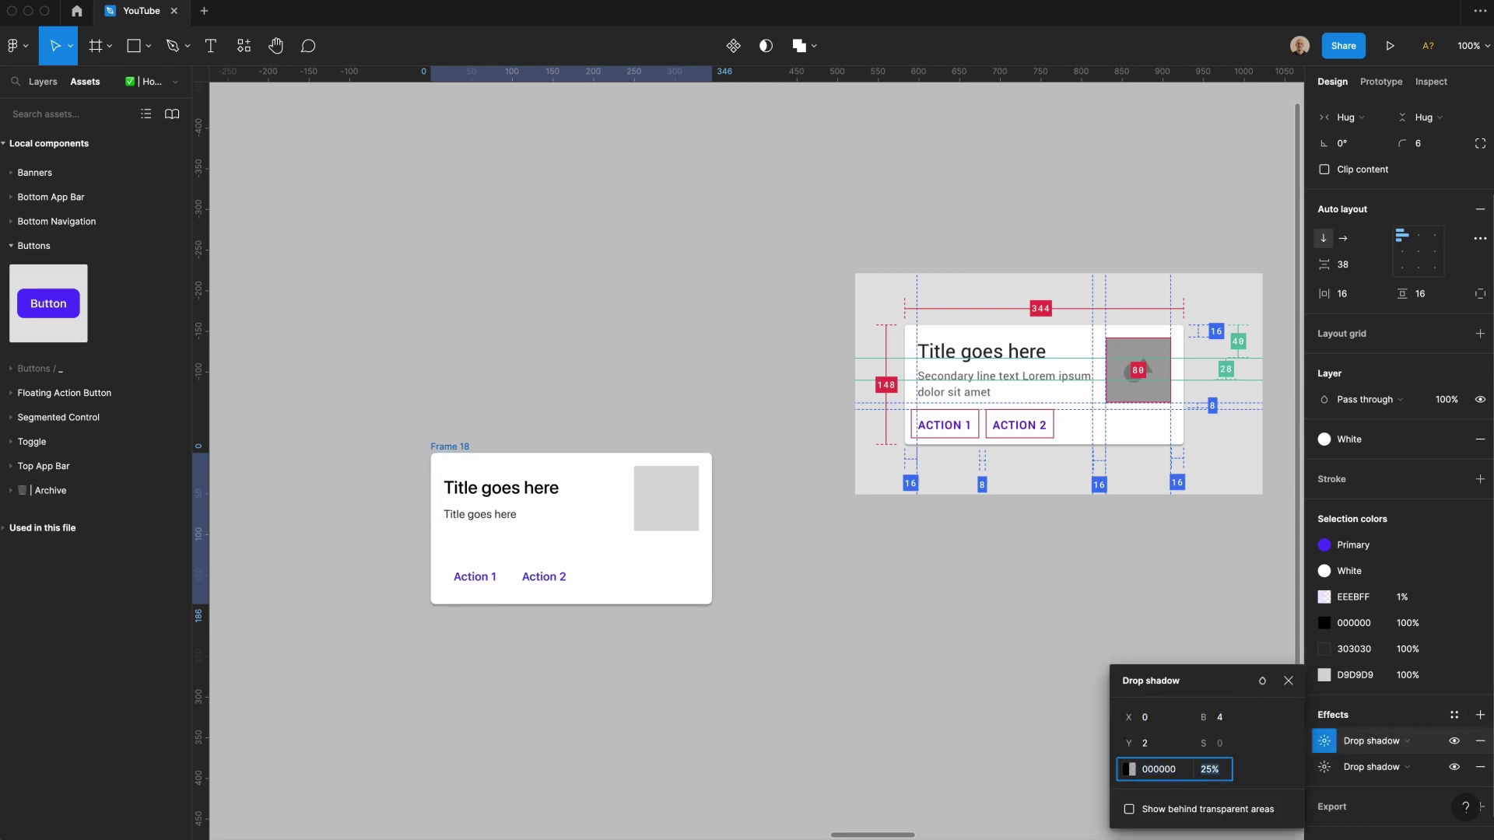
text(12)
key(Return)
Step: Add a third drop shadow to the card with a Y offset of 4, blur 4 and 10% opacity
click(1480, 715)
click(1325, 741)
key(Tab)
key(Tab)
key(Tab)
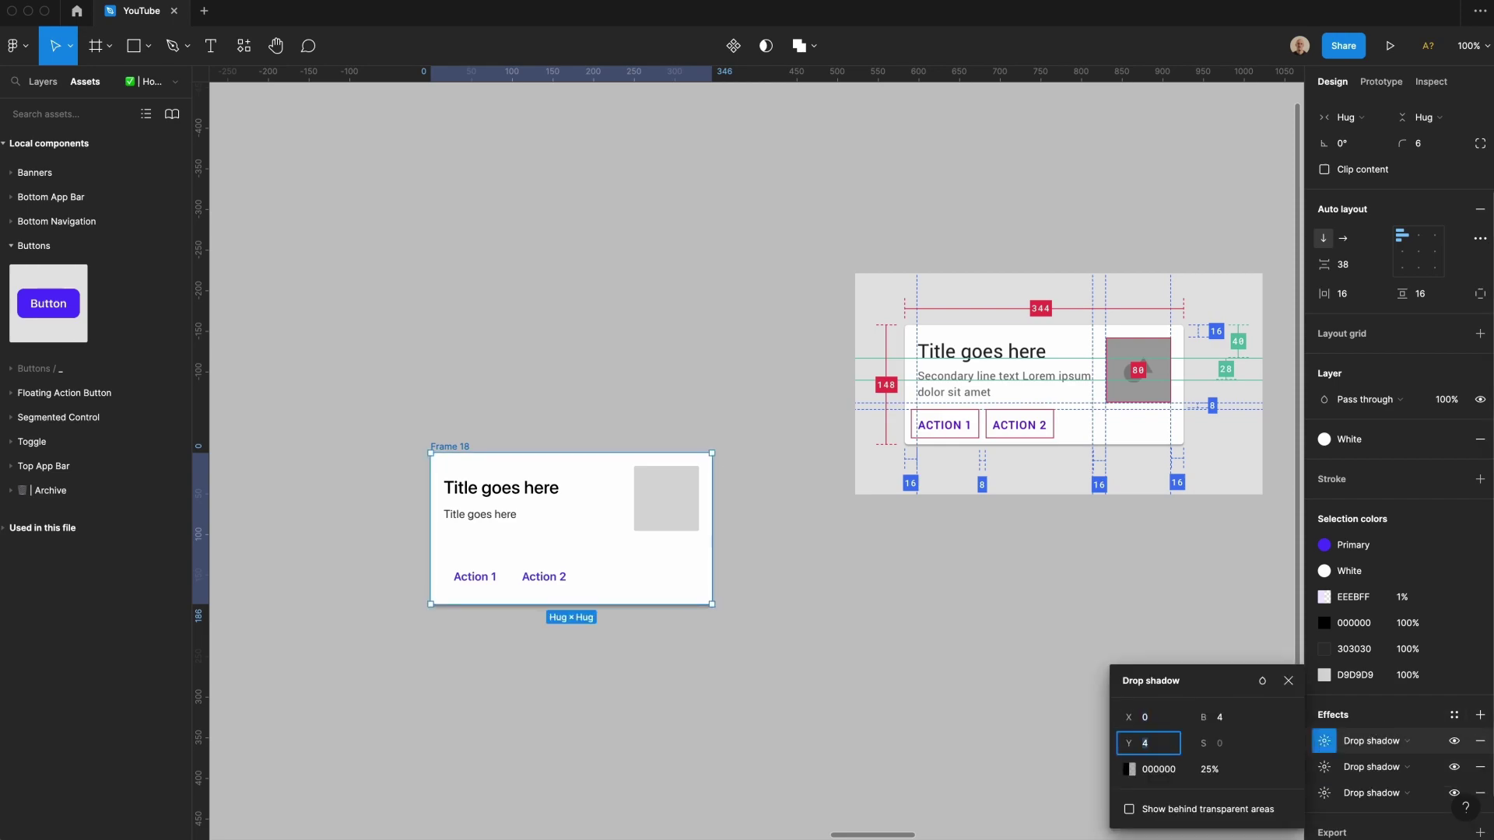
key(Tab)
key(Tab)
text(10)
key(Return)
key(Escape)
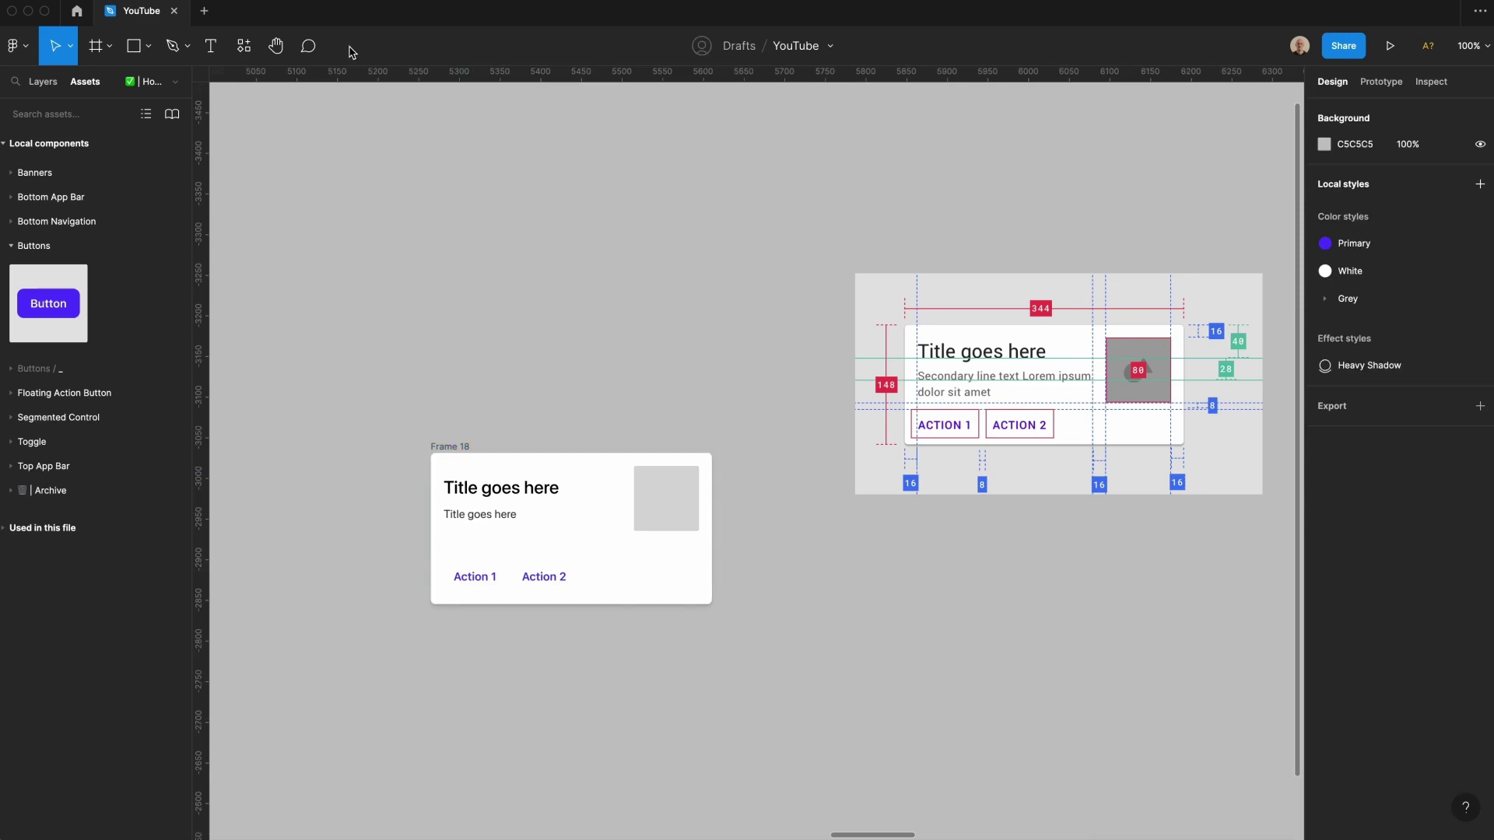
Step: Set the horizontal resizing of the card's title and secondary text to fill their container
click(498, 479)
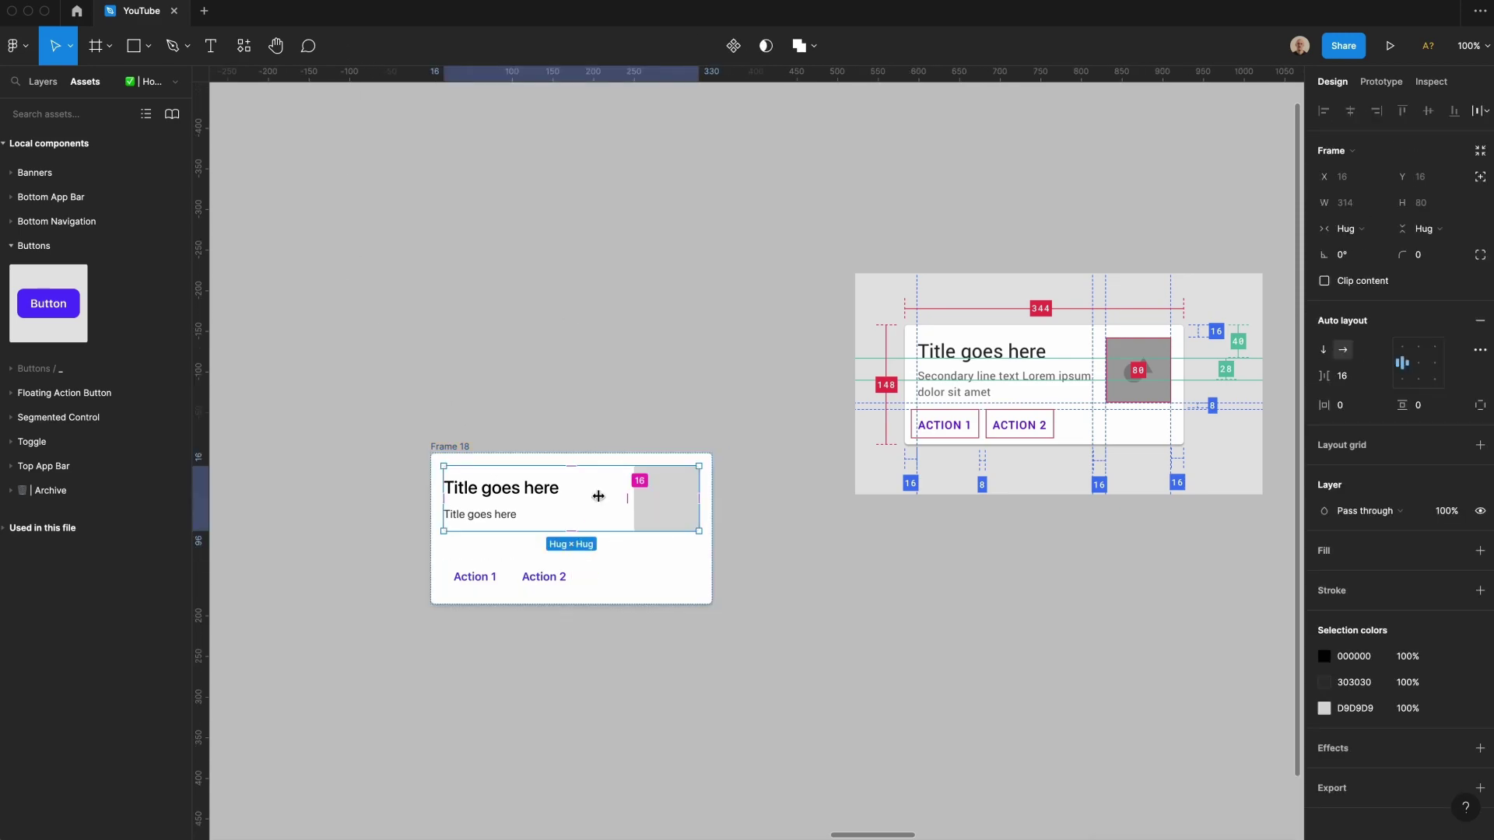
double_click(554, 513)
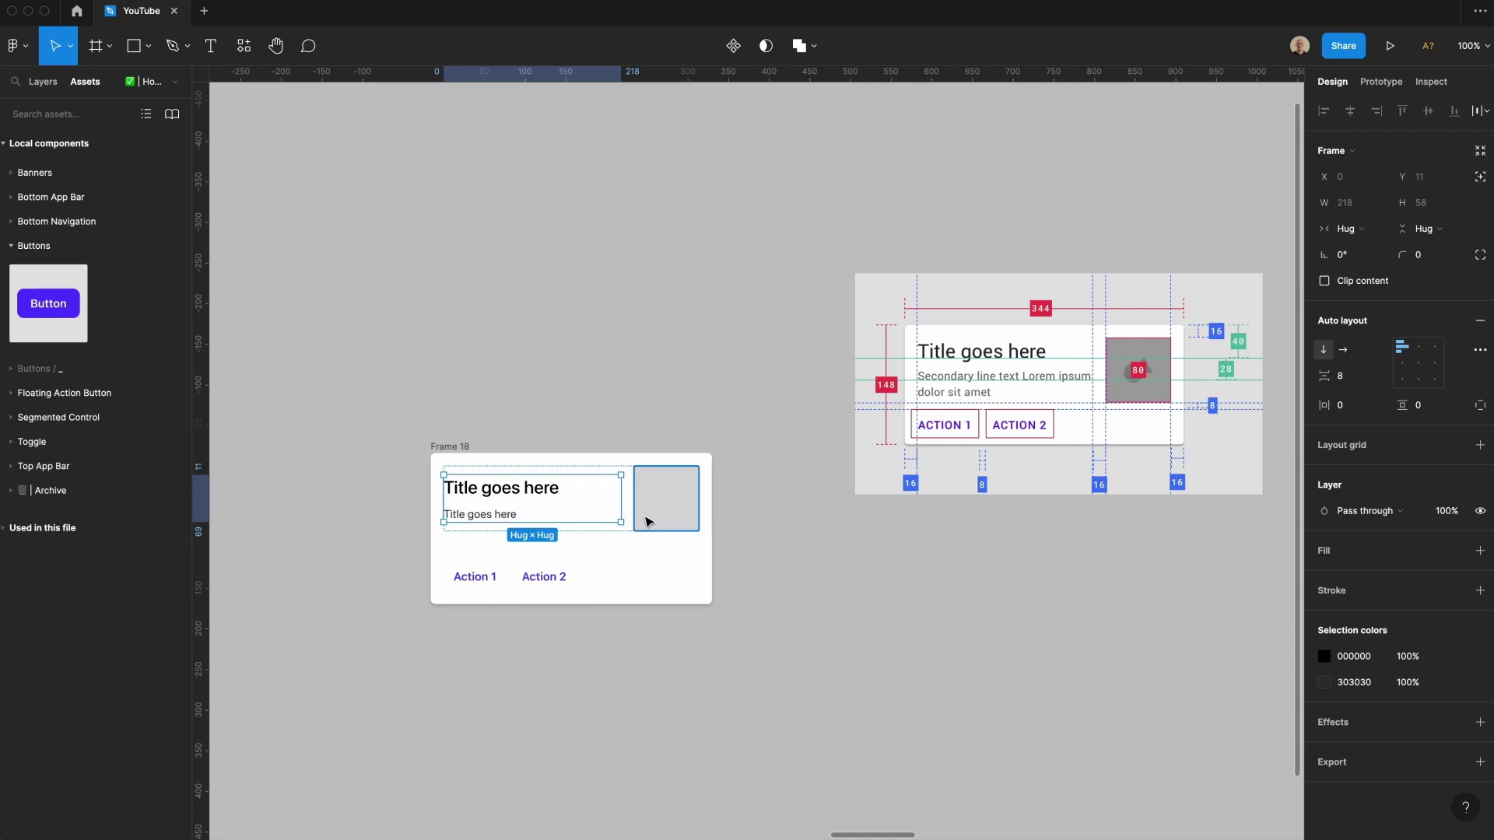
key(Return)
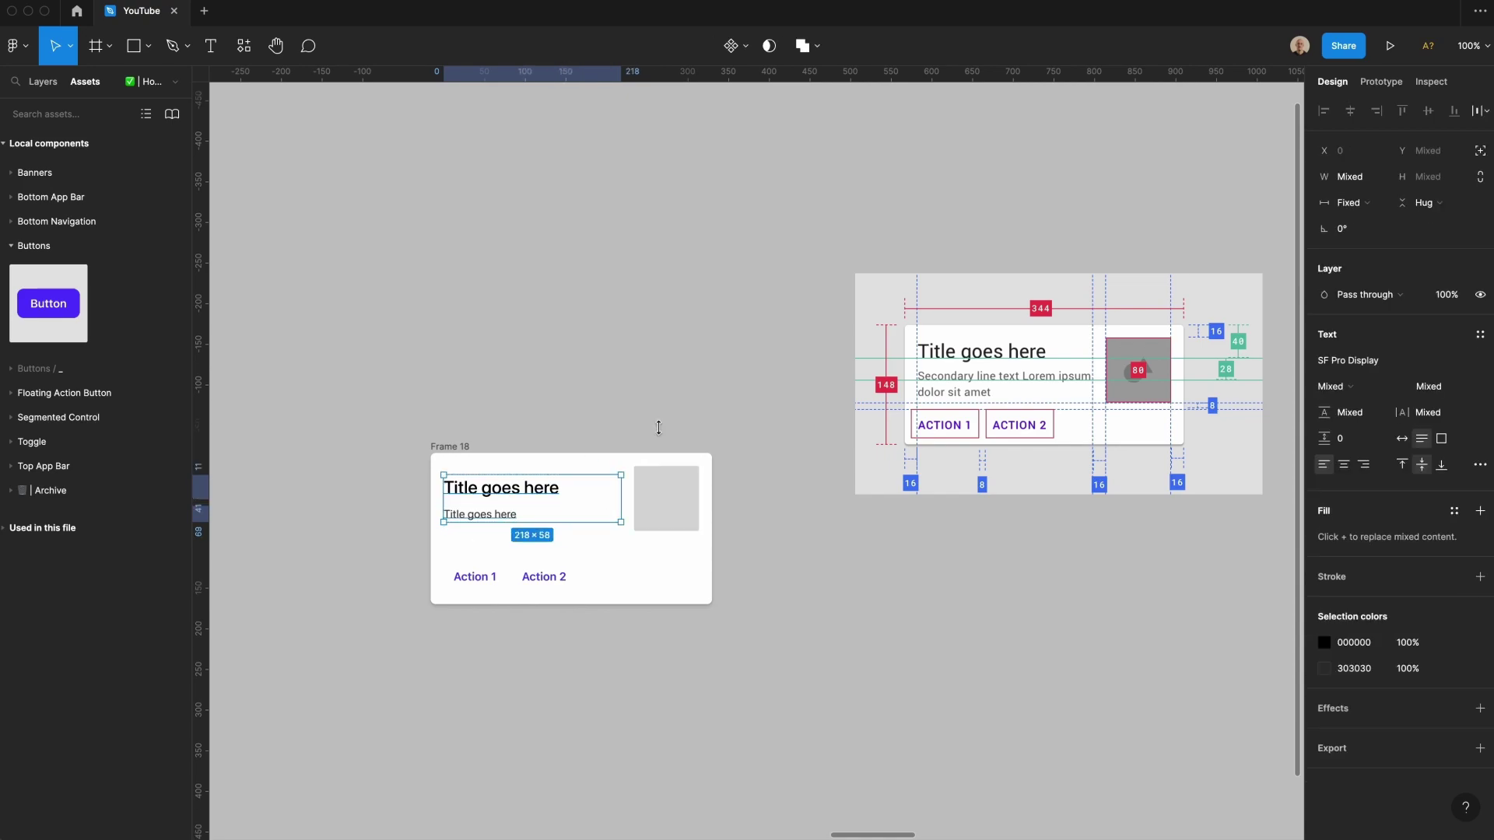
click(1347, 202)
click(1357, 241)
click(591, 293)
Step: Move the card up level with the reference image and set its vertical spacing between items to 8
drag(464, 444, 456, 339)
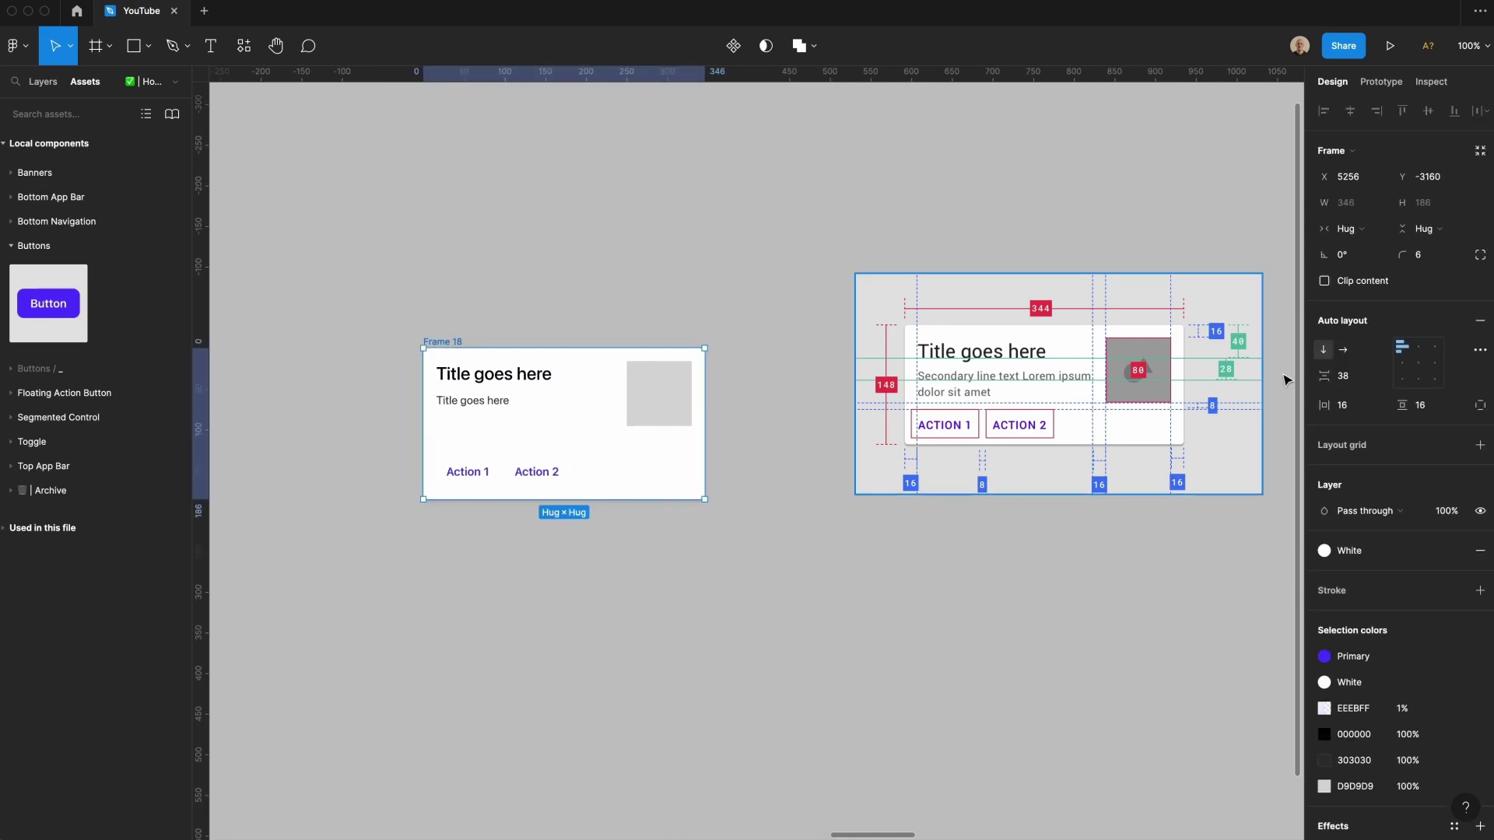
click(1358, 383)
text(8)
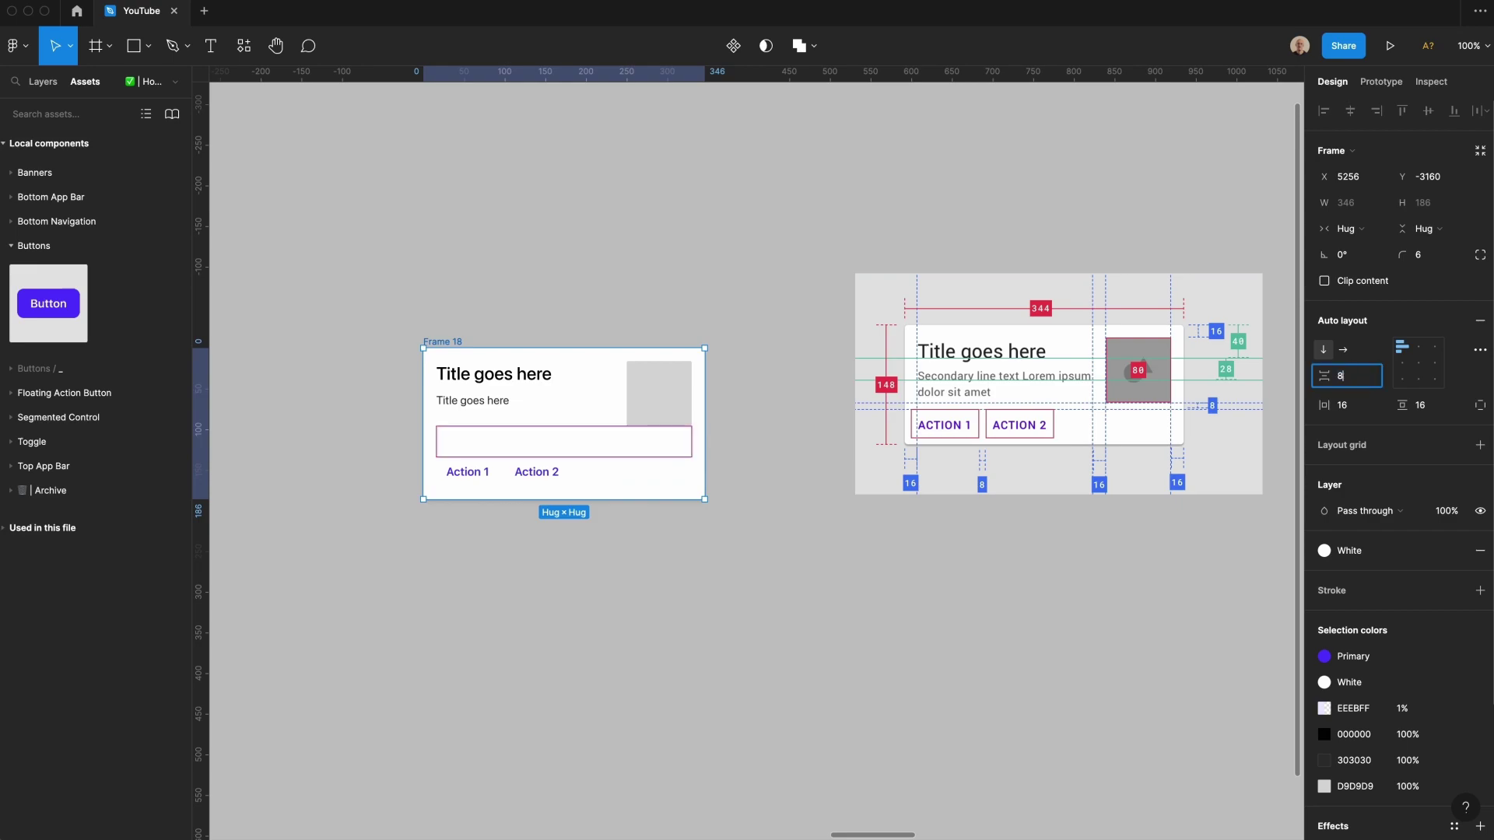
key(Return)
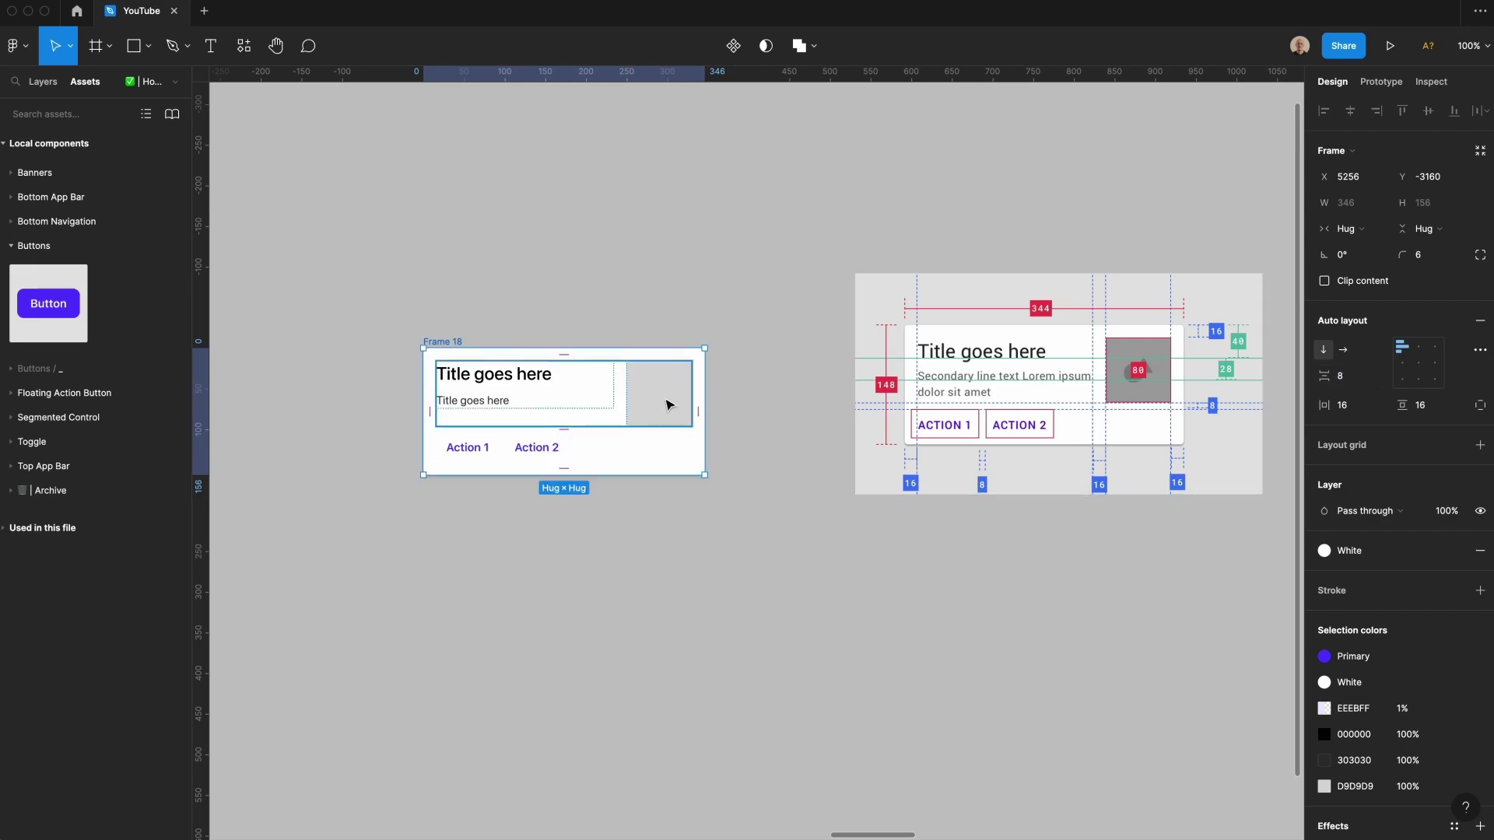
Step: Set the card's bottom padding to 8 and align the text-and-image row's contents to the top left
click(471, 334)
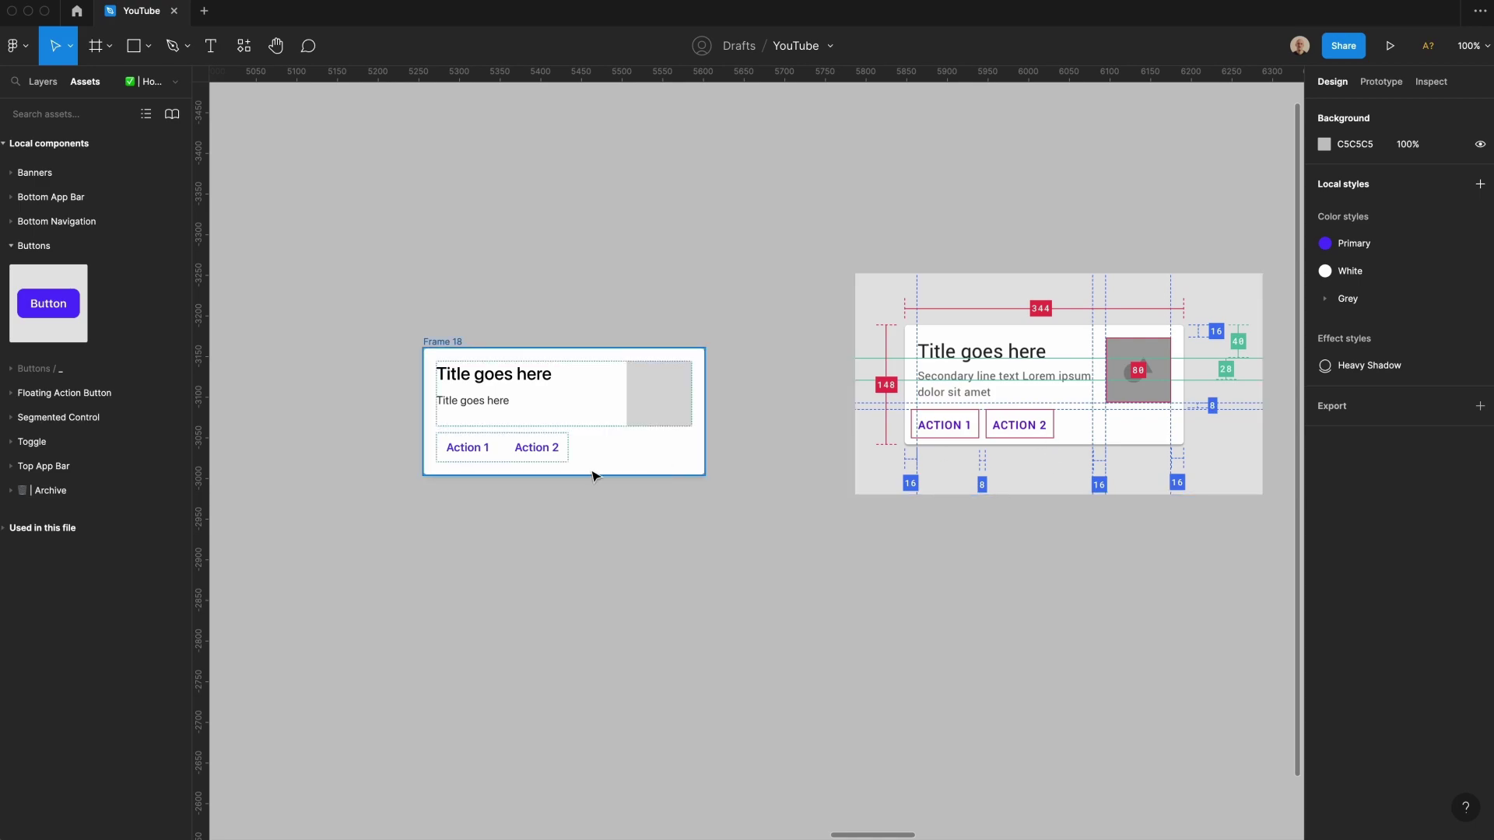
click(559, 456)
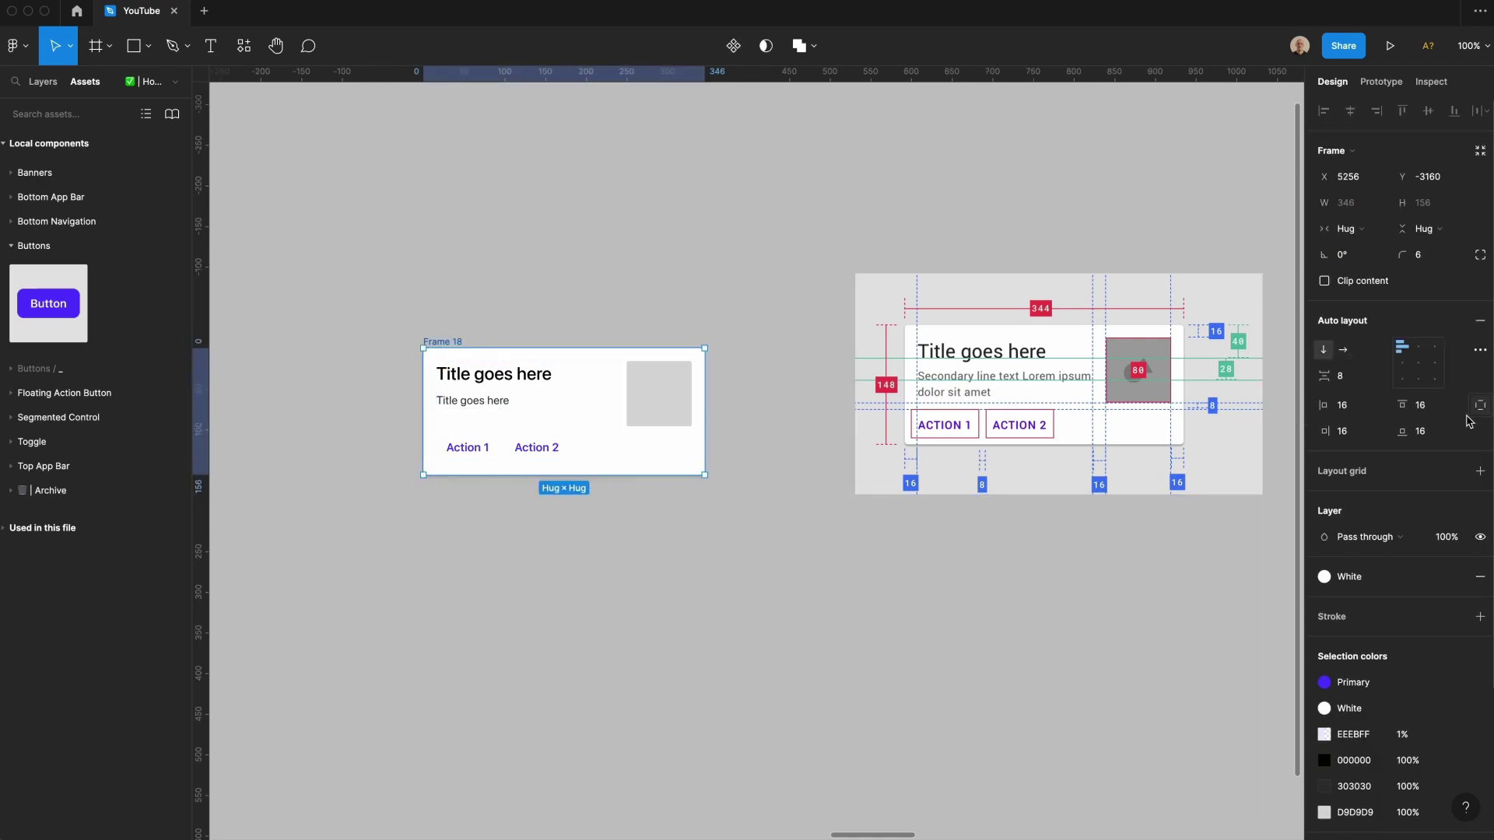
key(Escape)
click(512, 394)
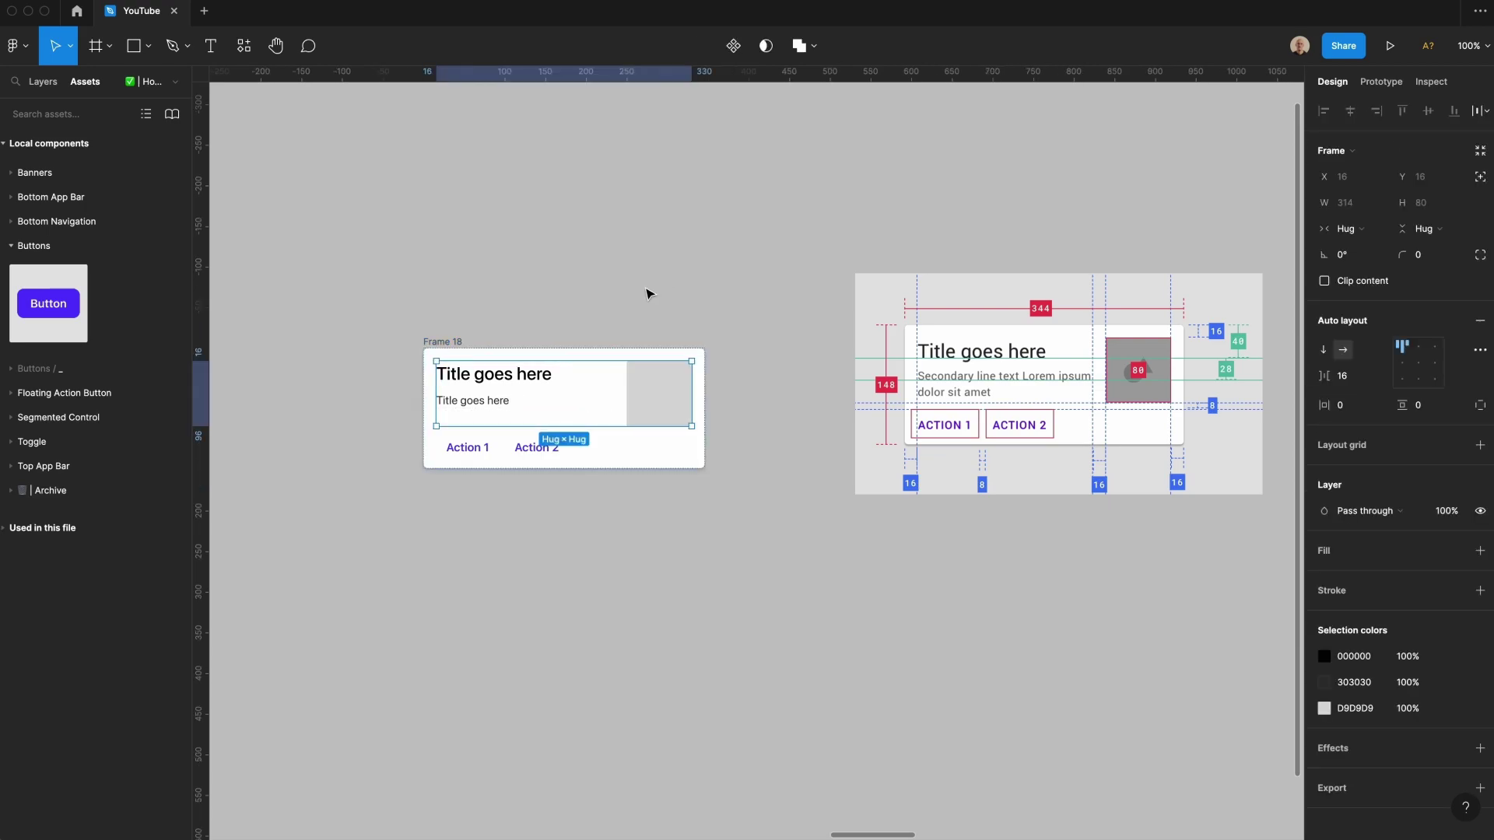
click(584, 288)
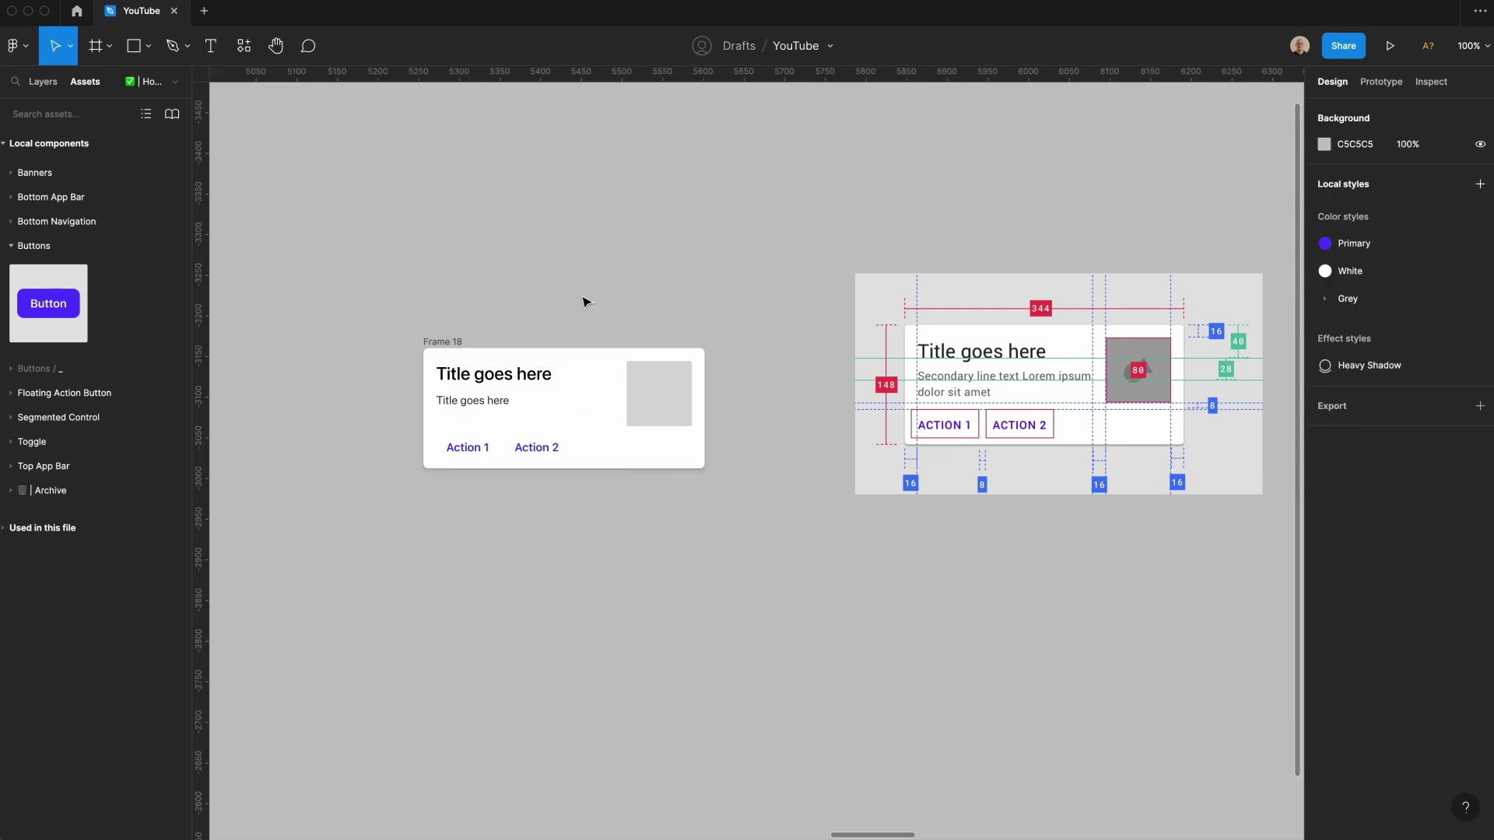
click(456, 341)
click(570, 243)
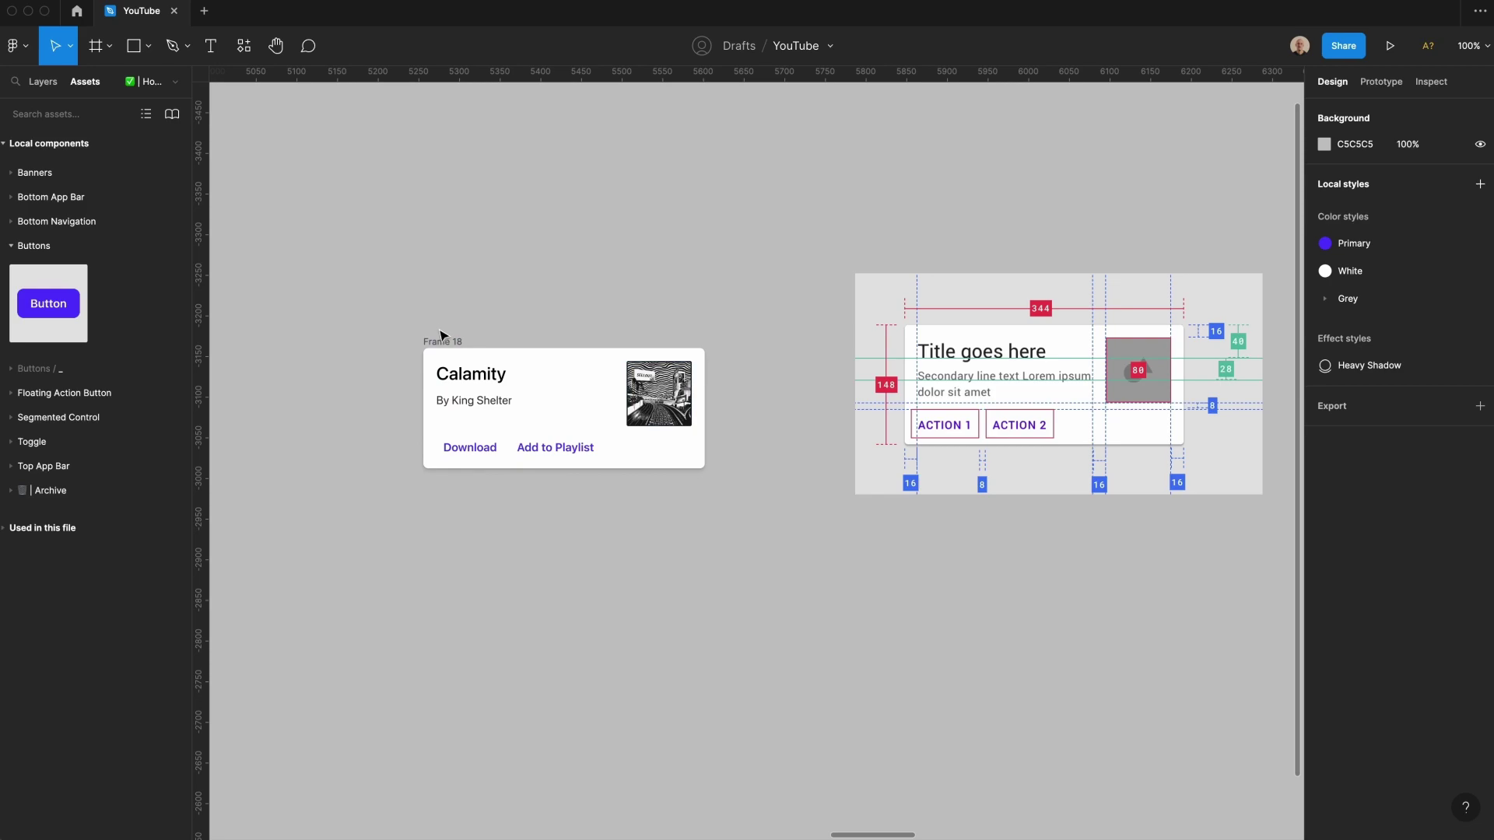
Step: Rename the card's outer frame as Card
scroll(442, 336, down, 2)
click(441, 310)
double_click(442, 310)
text(Card)
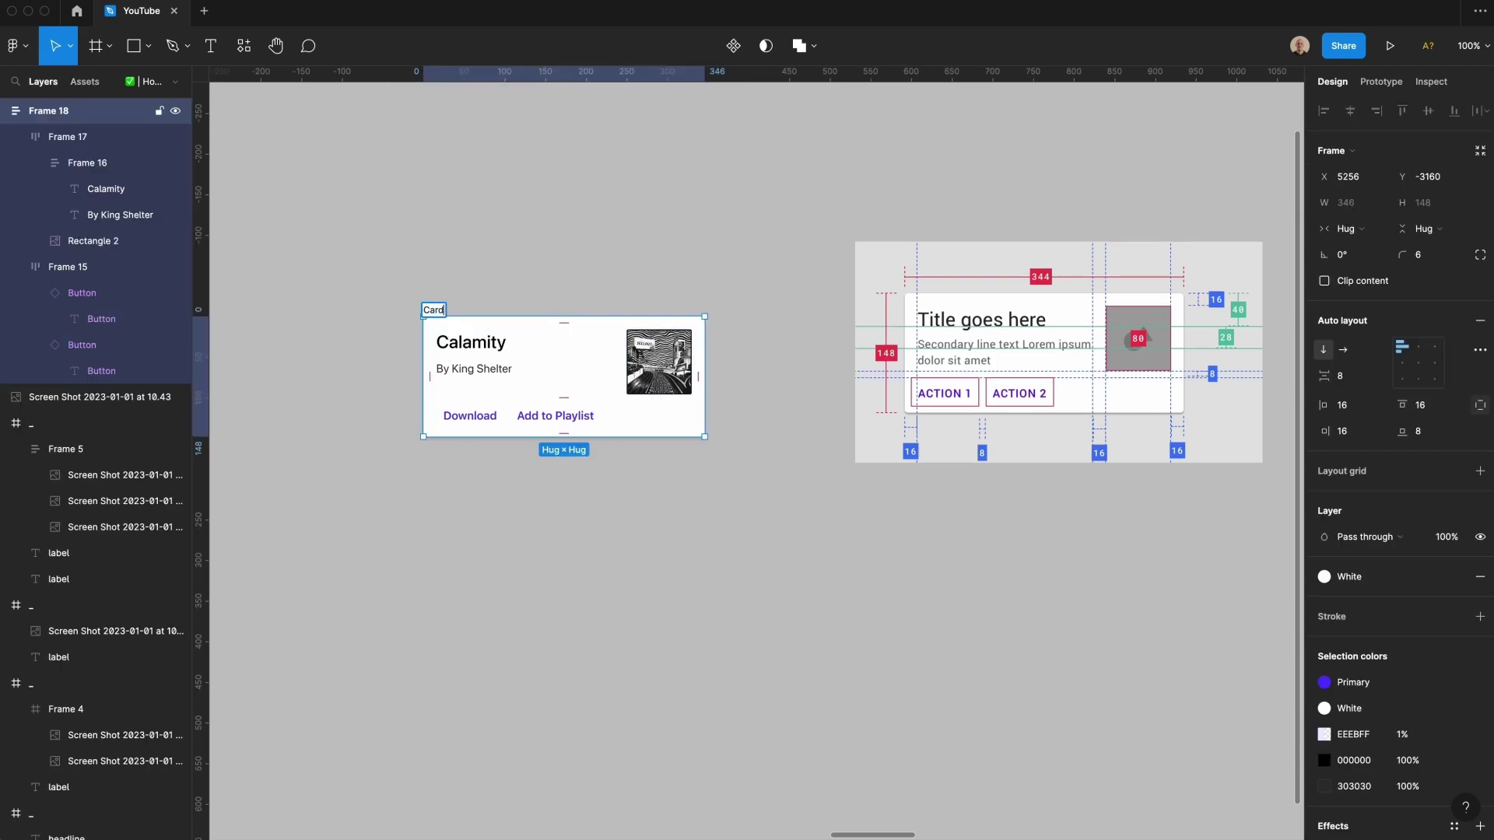
key(Return)
Step: Duplicate the card directly below the original, leaving a gap of 24 between them
scroll(462, 306, down, 4)
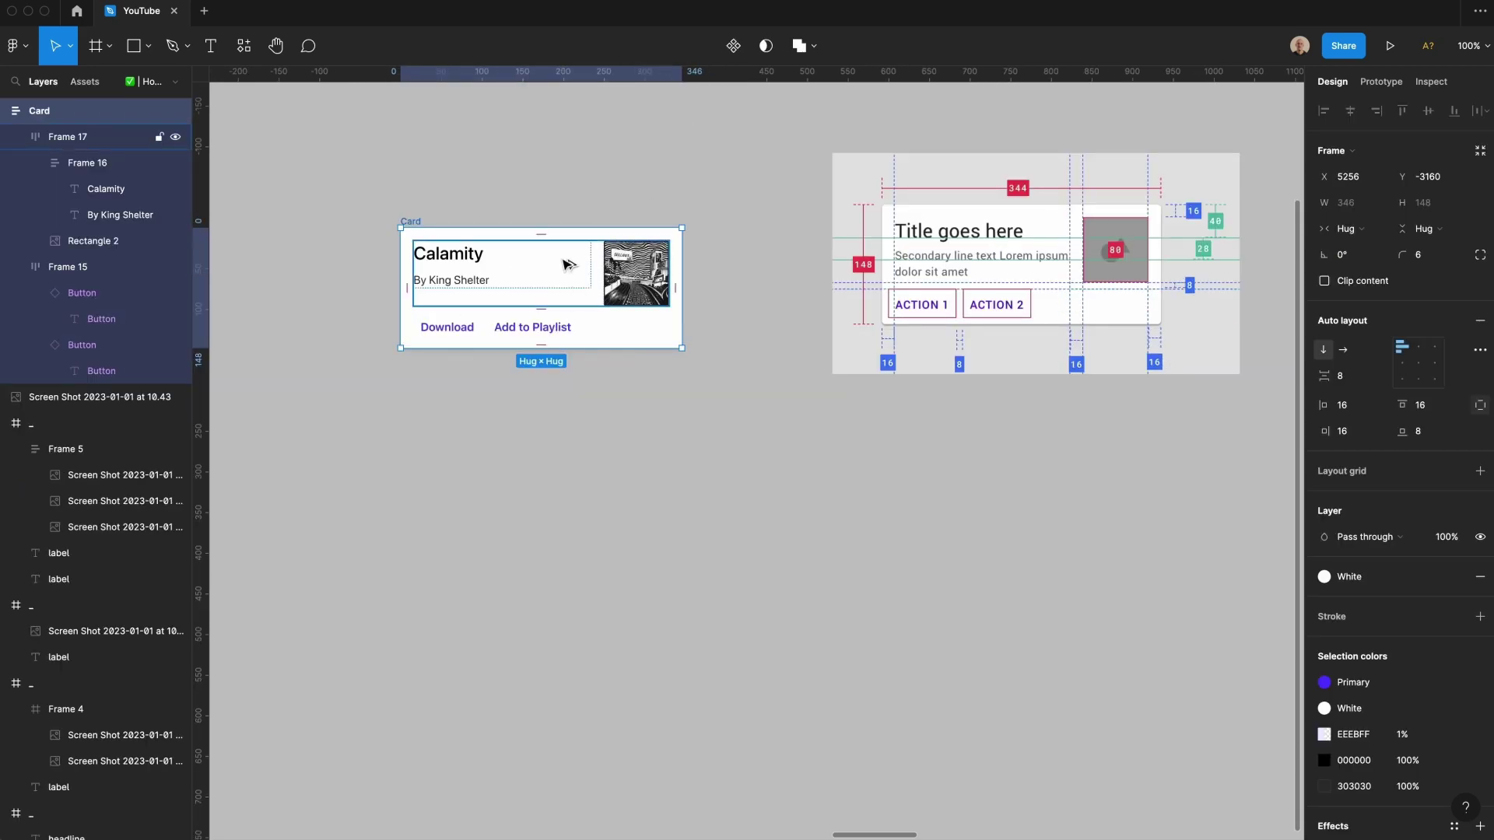
drag(568, 264, 573, 395)
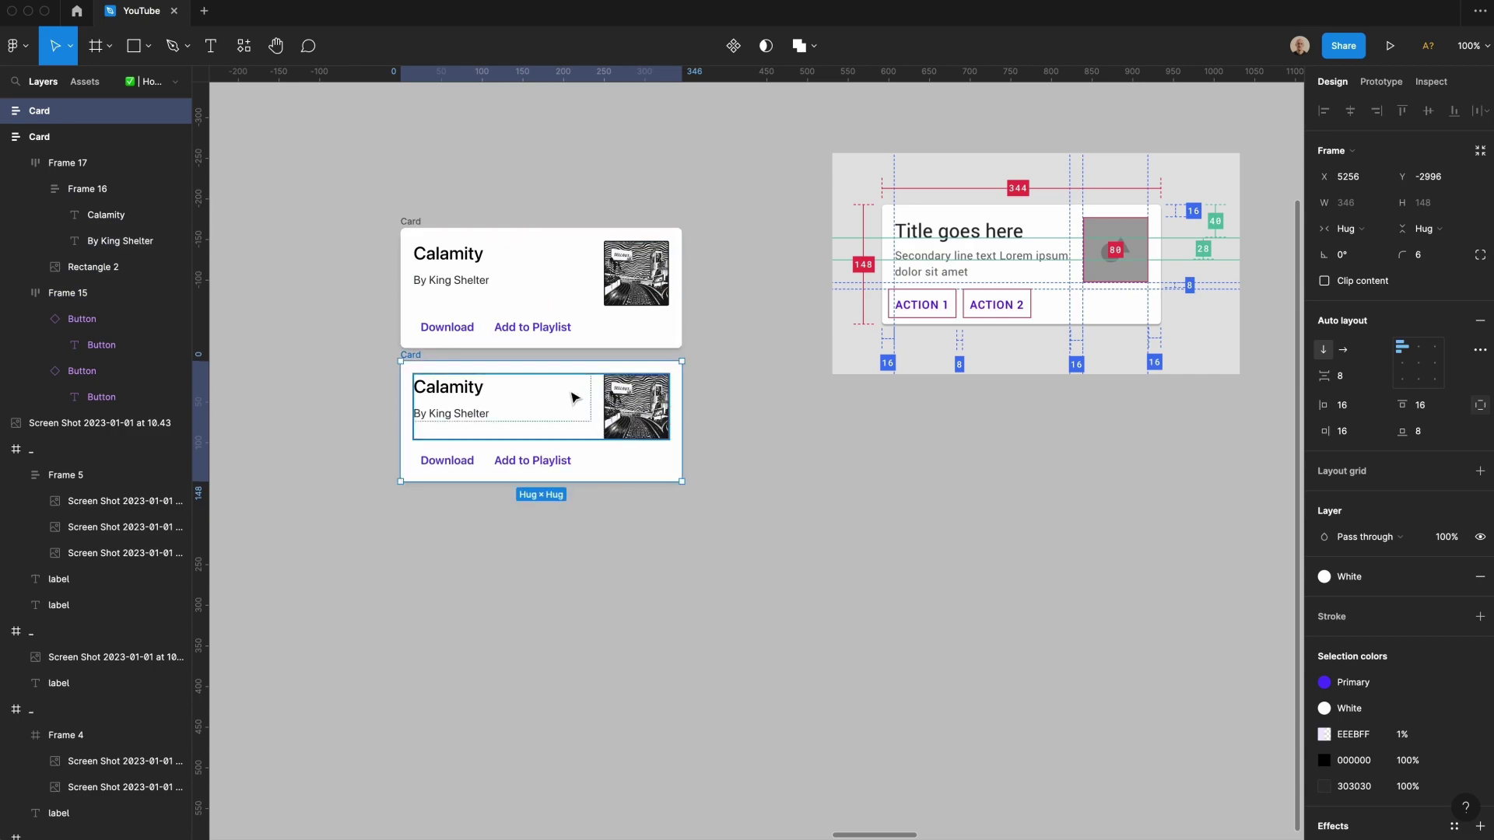
key(shift+Down)
Step: Delete the button row from the lower card and set that card's bottom padding to 16
click(526, 484)
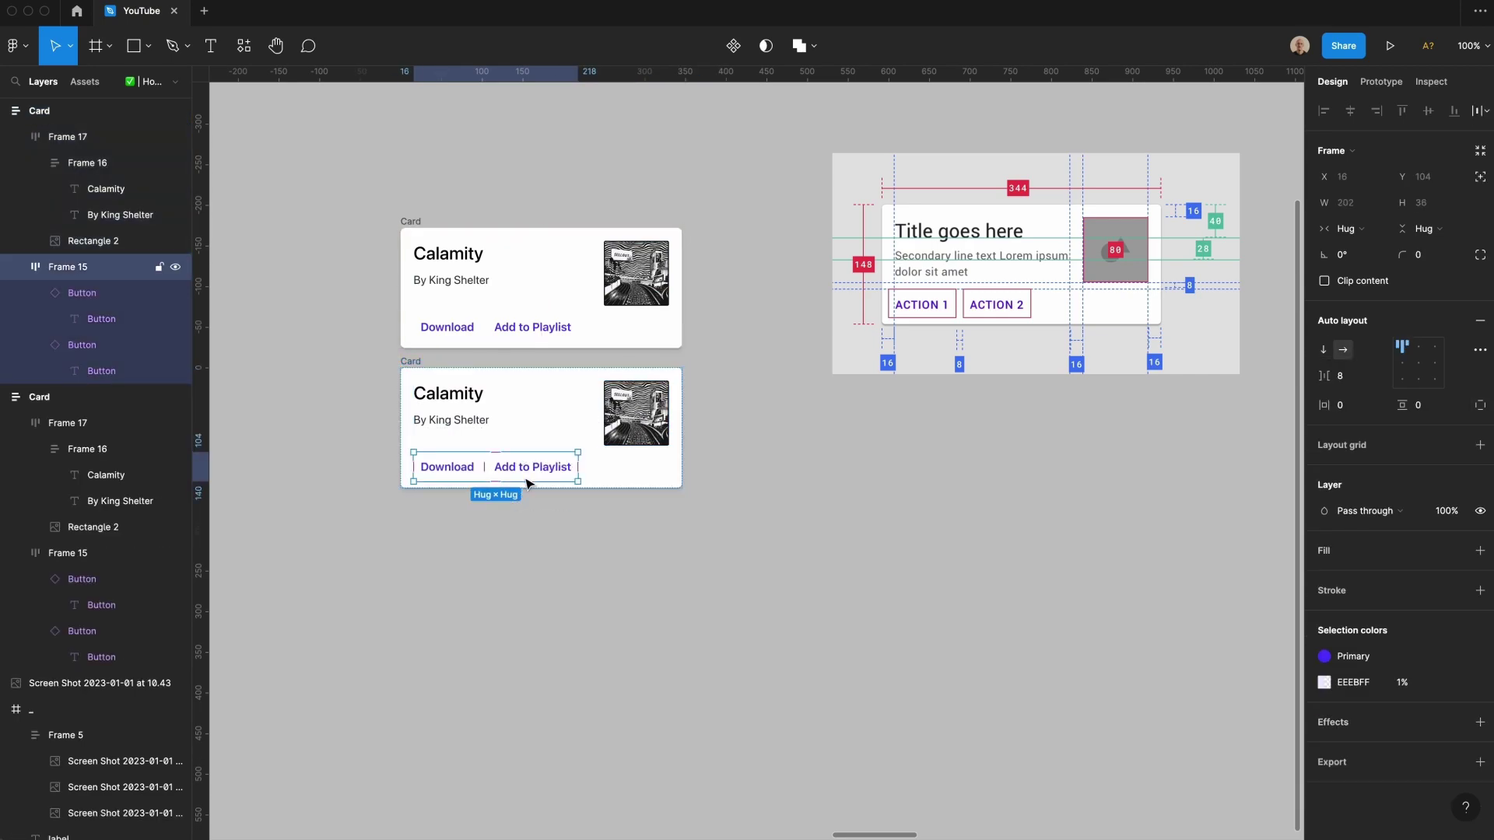
key(BackSpace)
click(1427, 436)
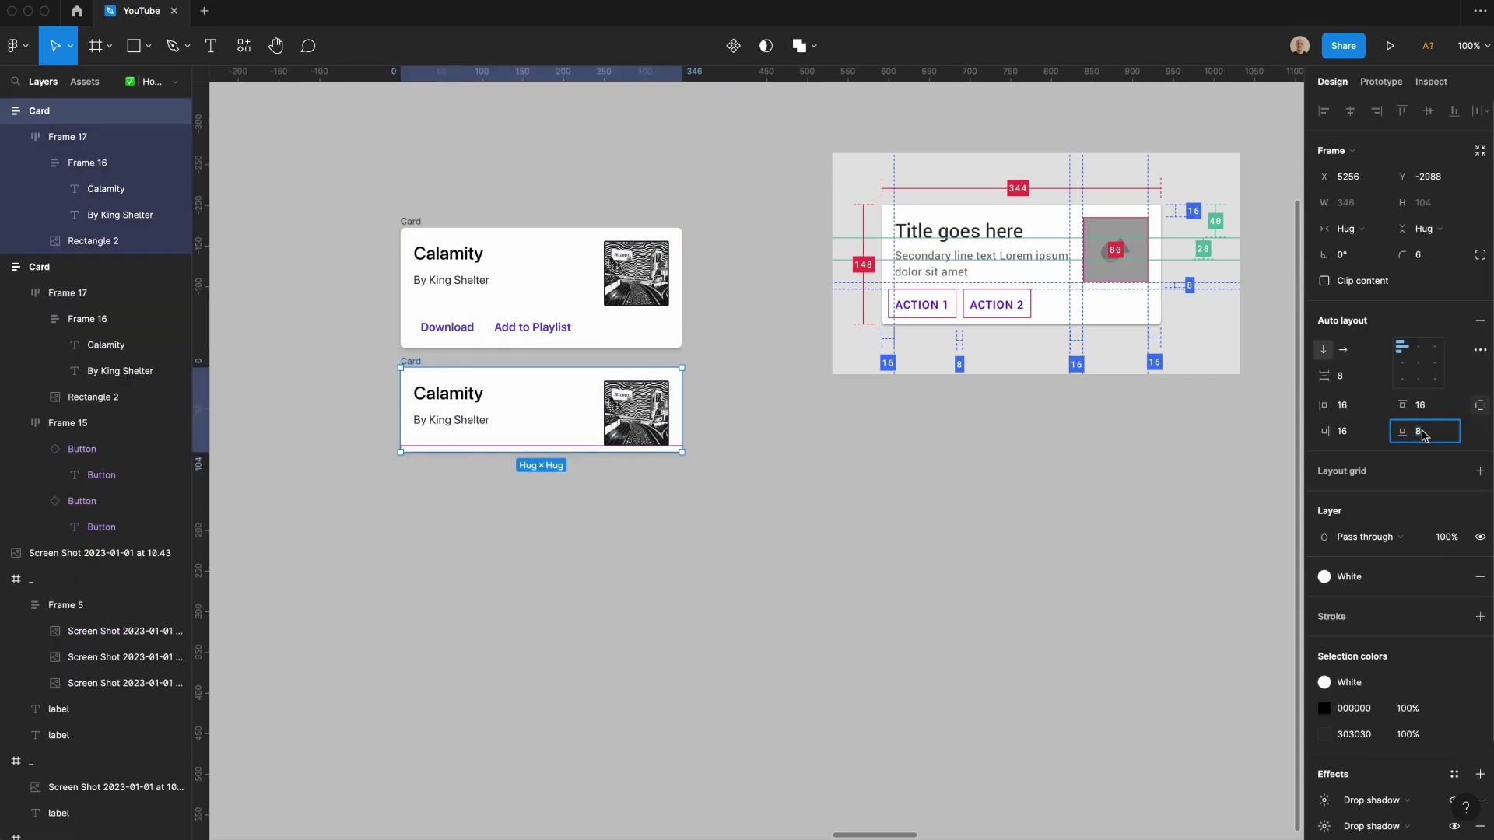
text(16)
key(Return)
Step: Combine both cards into one component set with two variants
drag(313, 185, 731, 572)
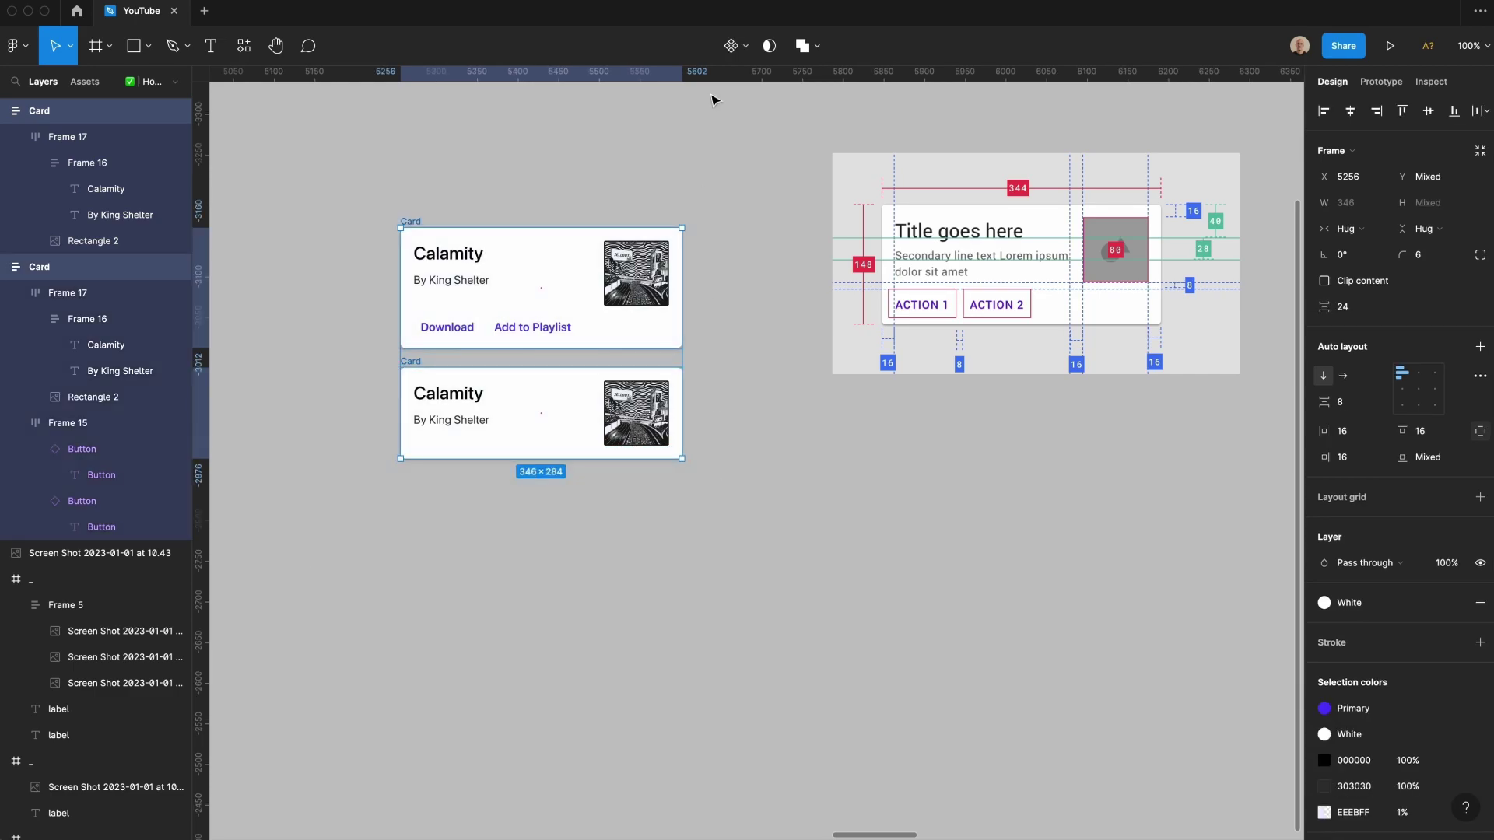
click(745, 46)
click(733, 123)
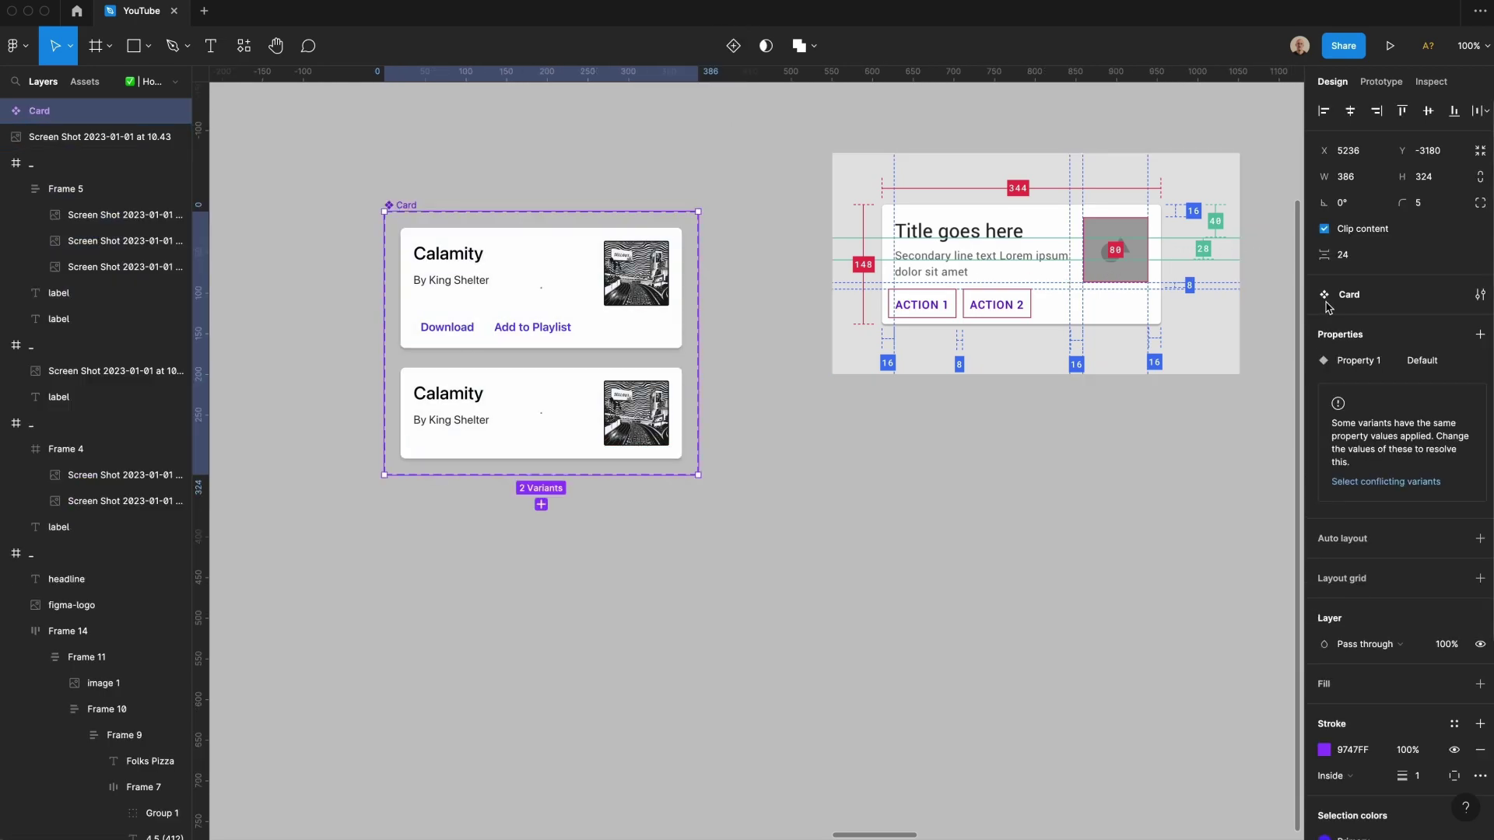
Step: Rename the component set as Small Card and its variant property as Button
click(1366, 295)
text(Small C)
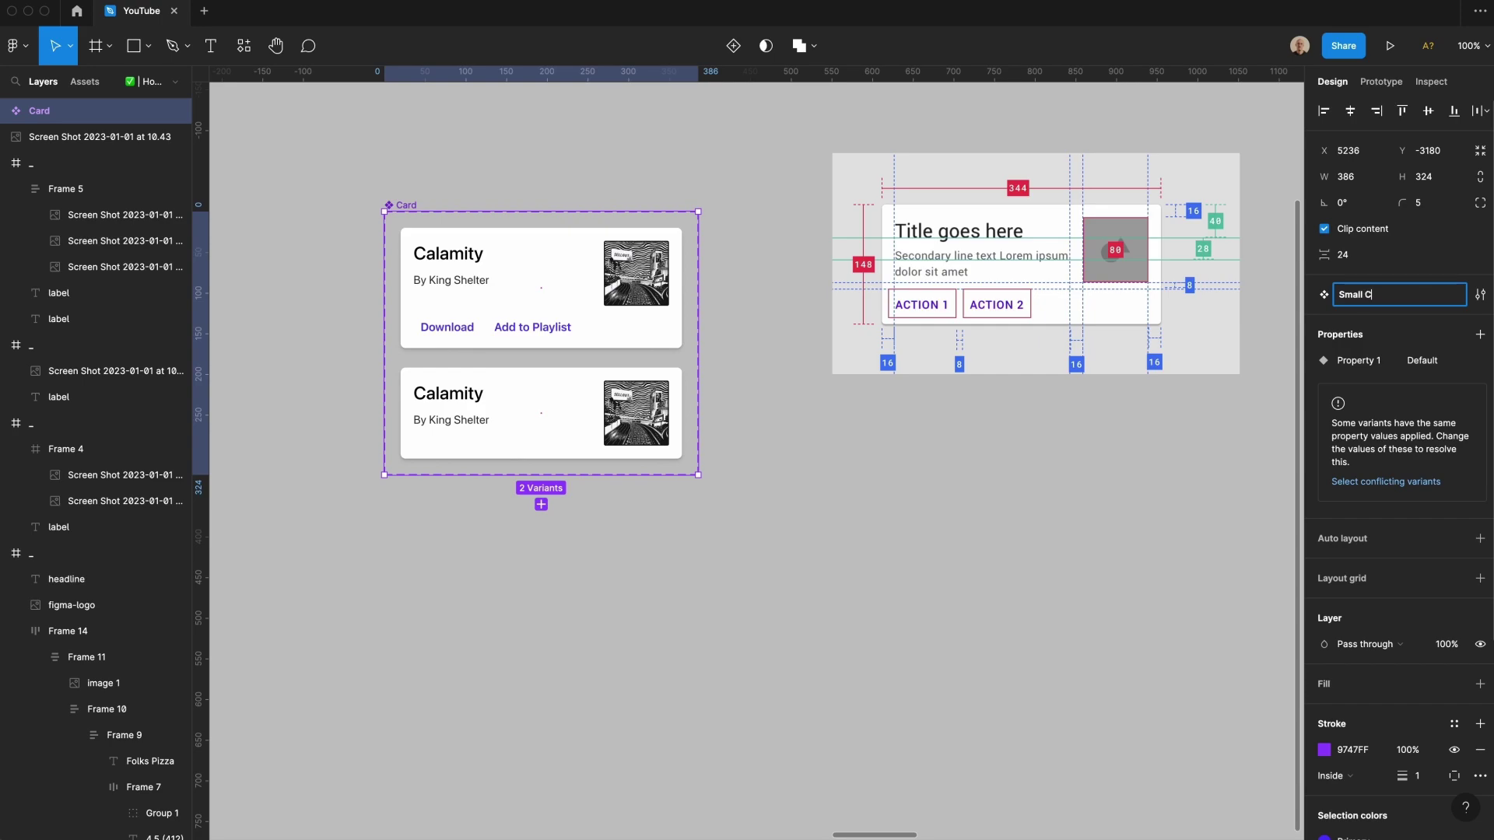
text(ard)
double_click(1398, 359)
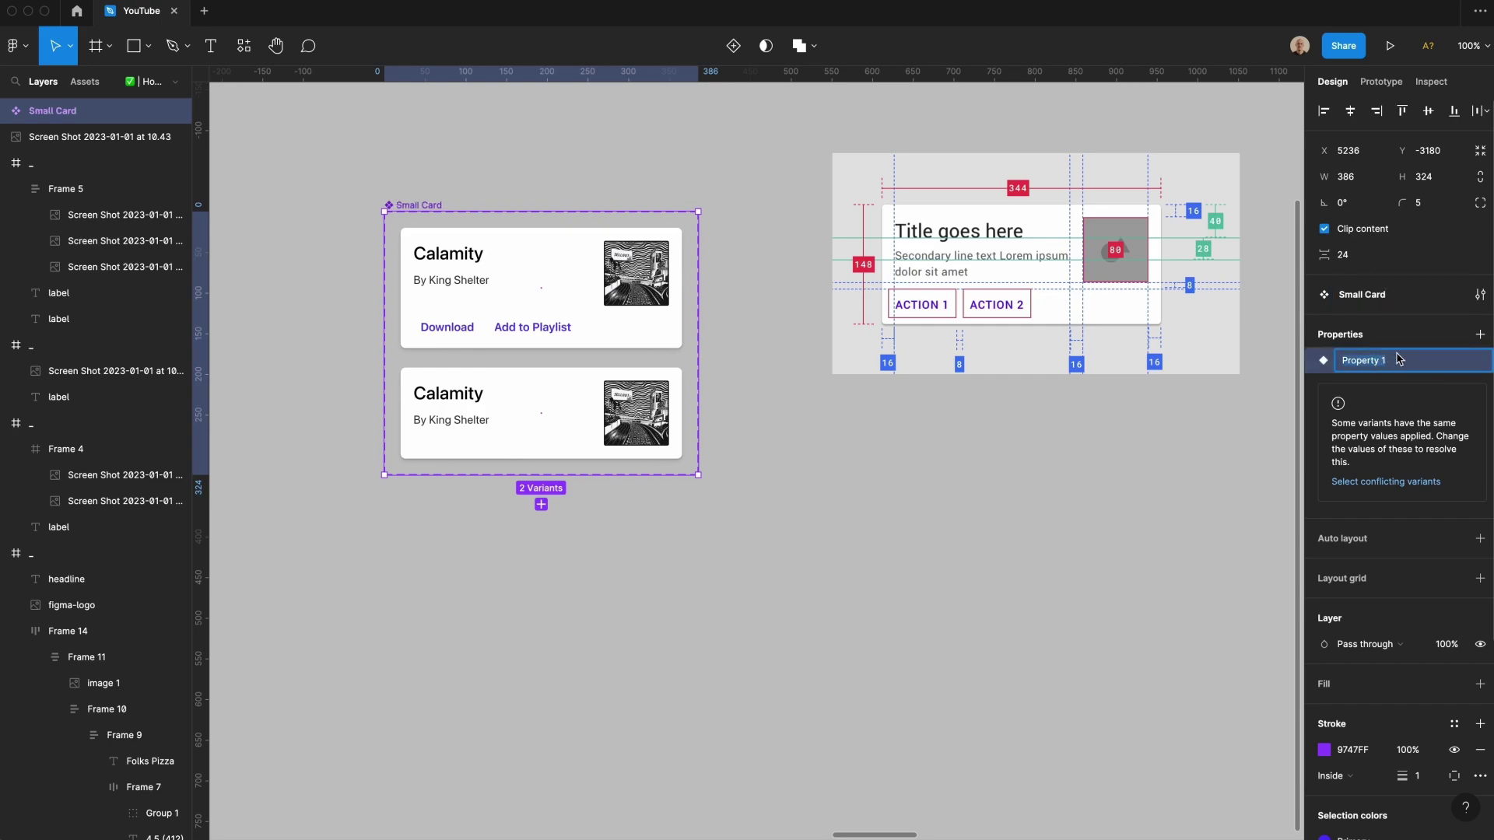
text(Button)
key(Return)
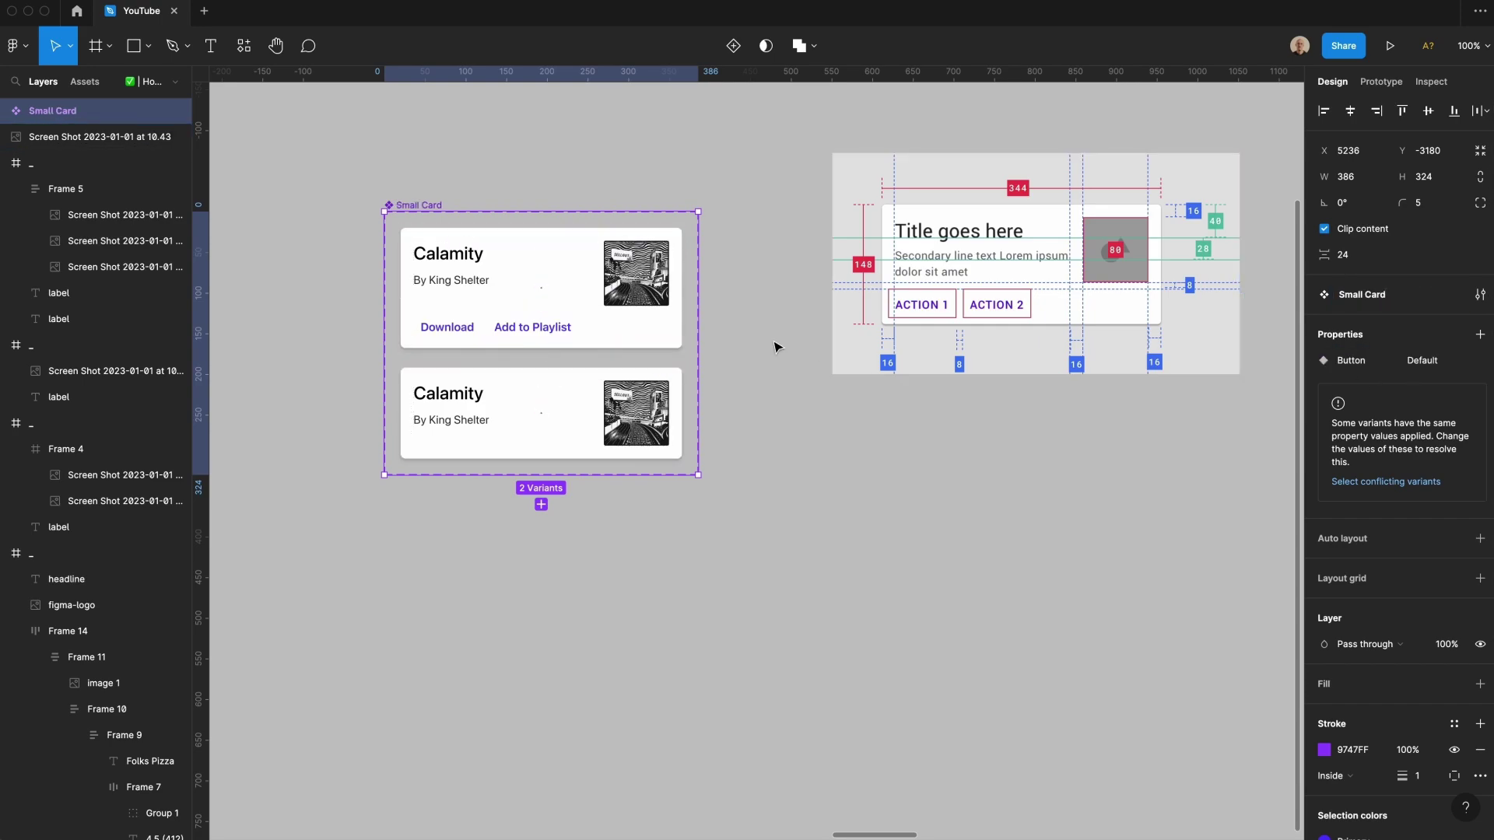
Step: Set the Button property to True for the variant with actions and False for the one without
click(661, 327)
click(1424, 412)
text(True)
key(Tab)
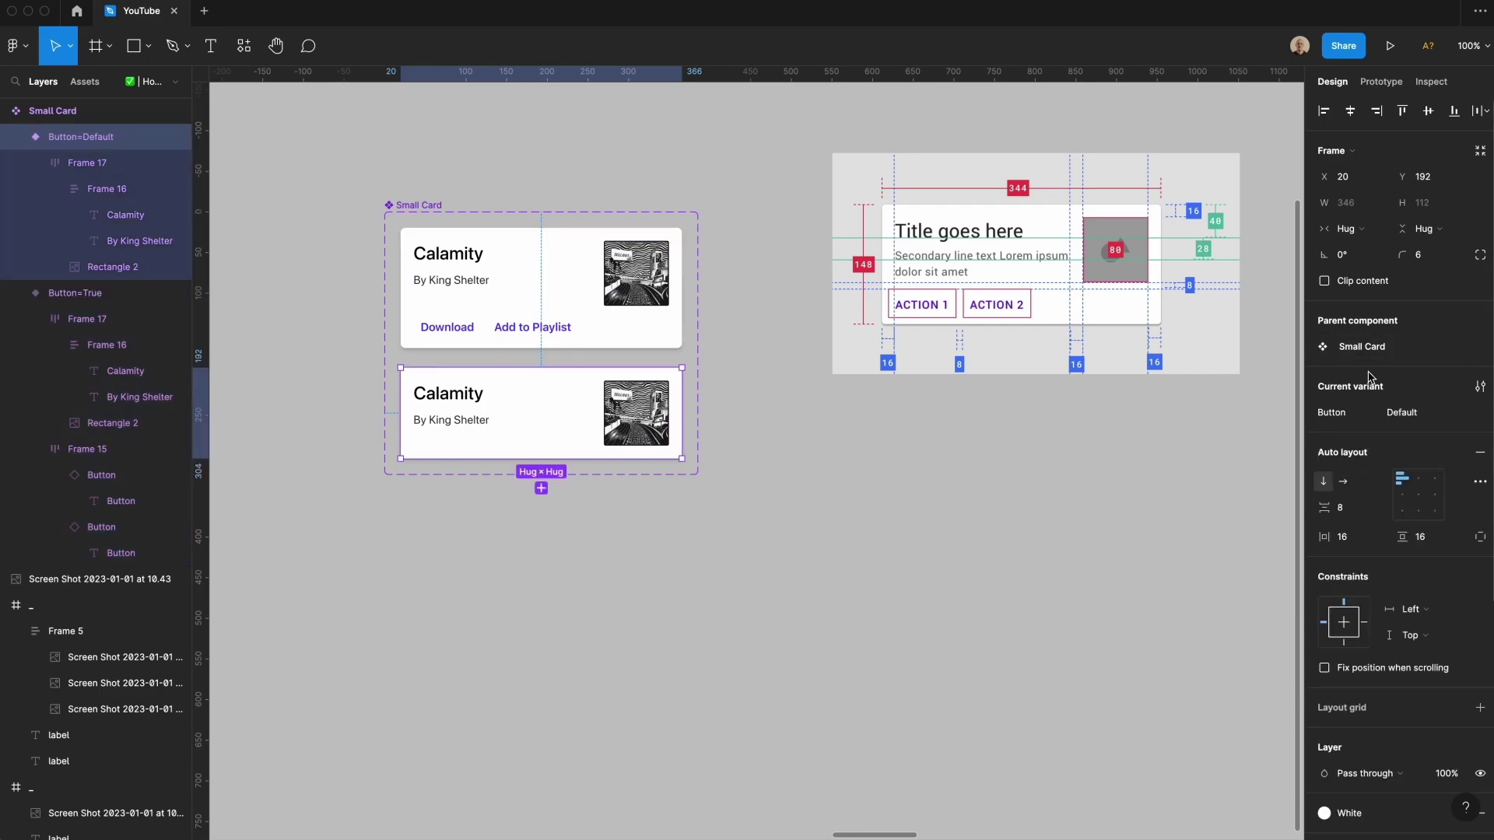
click(1407, 413)
text(False)
click(747, 334)
Step: Test the Button toggle on a temporary card instance placed below the component set, and delete the instance
drag(623, 311, 765, 652)
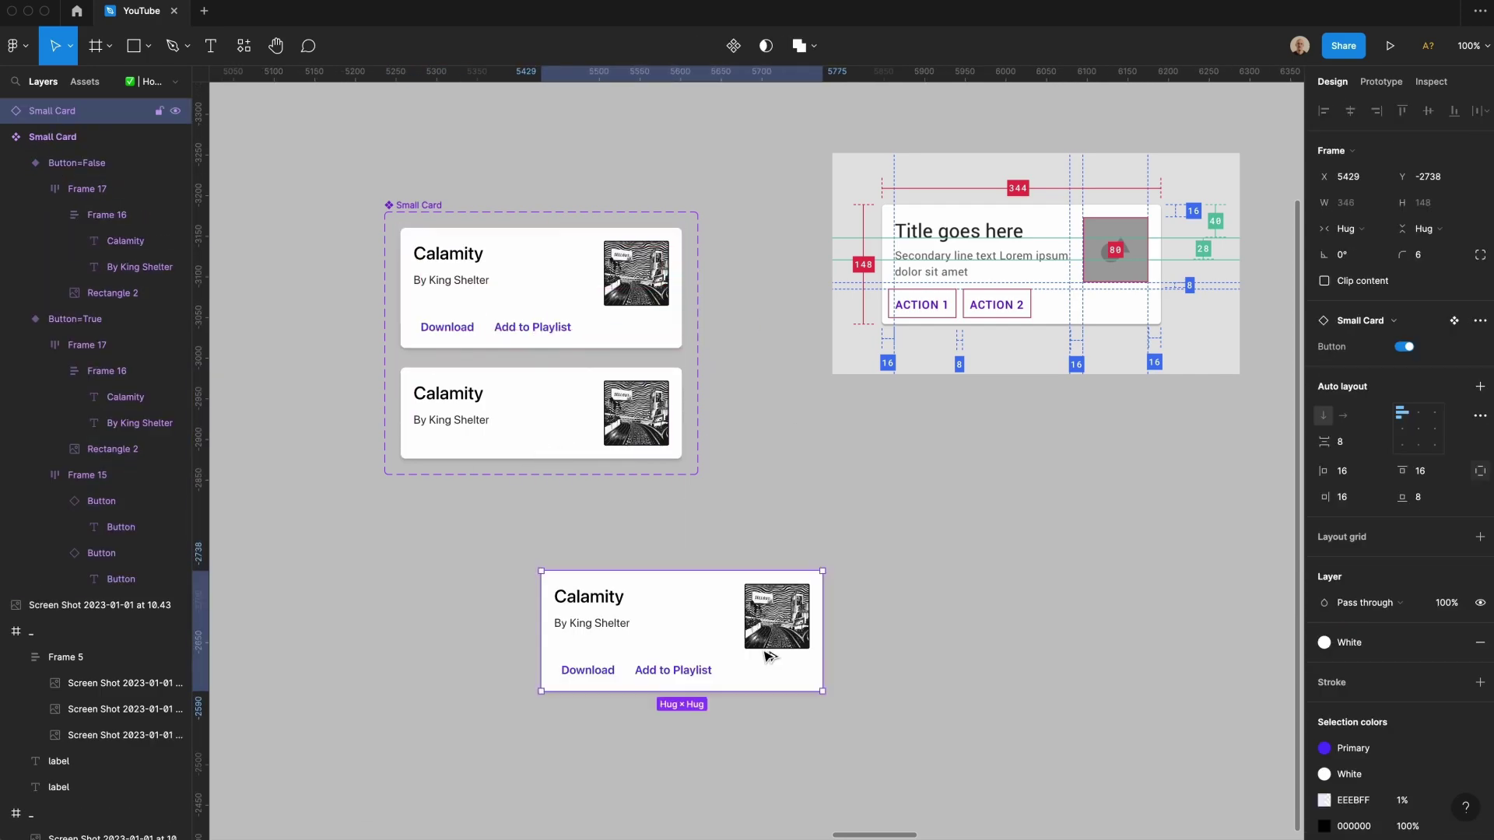
click(1405, 347)
click(1406, 347)
click(1405, 347)
click(1405, 347)
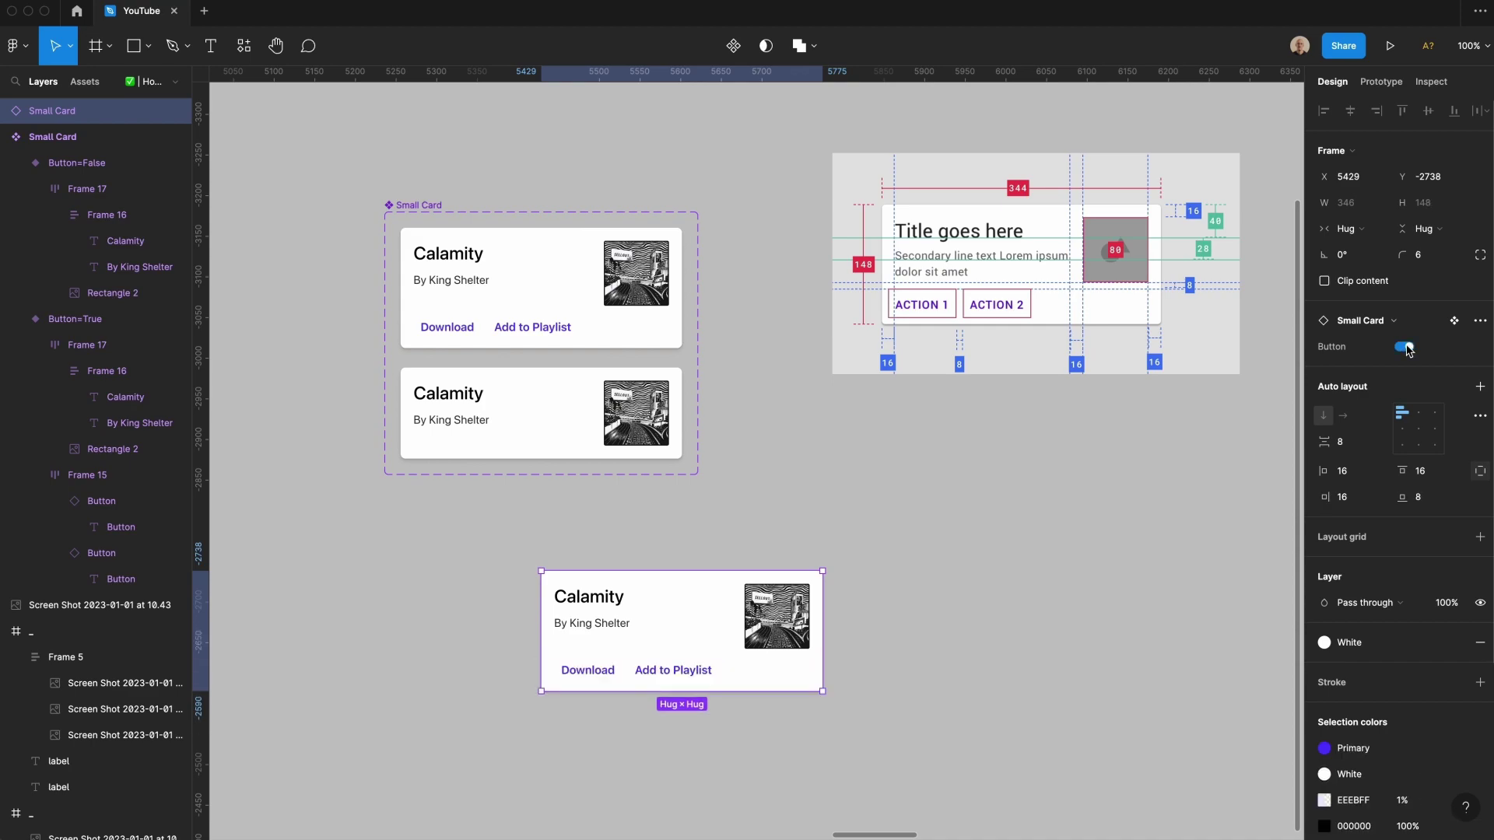
key(Delete)
Step: Delete the reference spec image beside the component set
click(1073, 275)
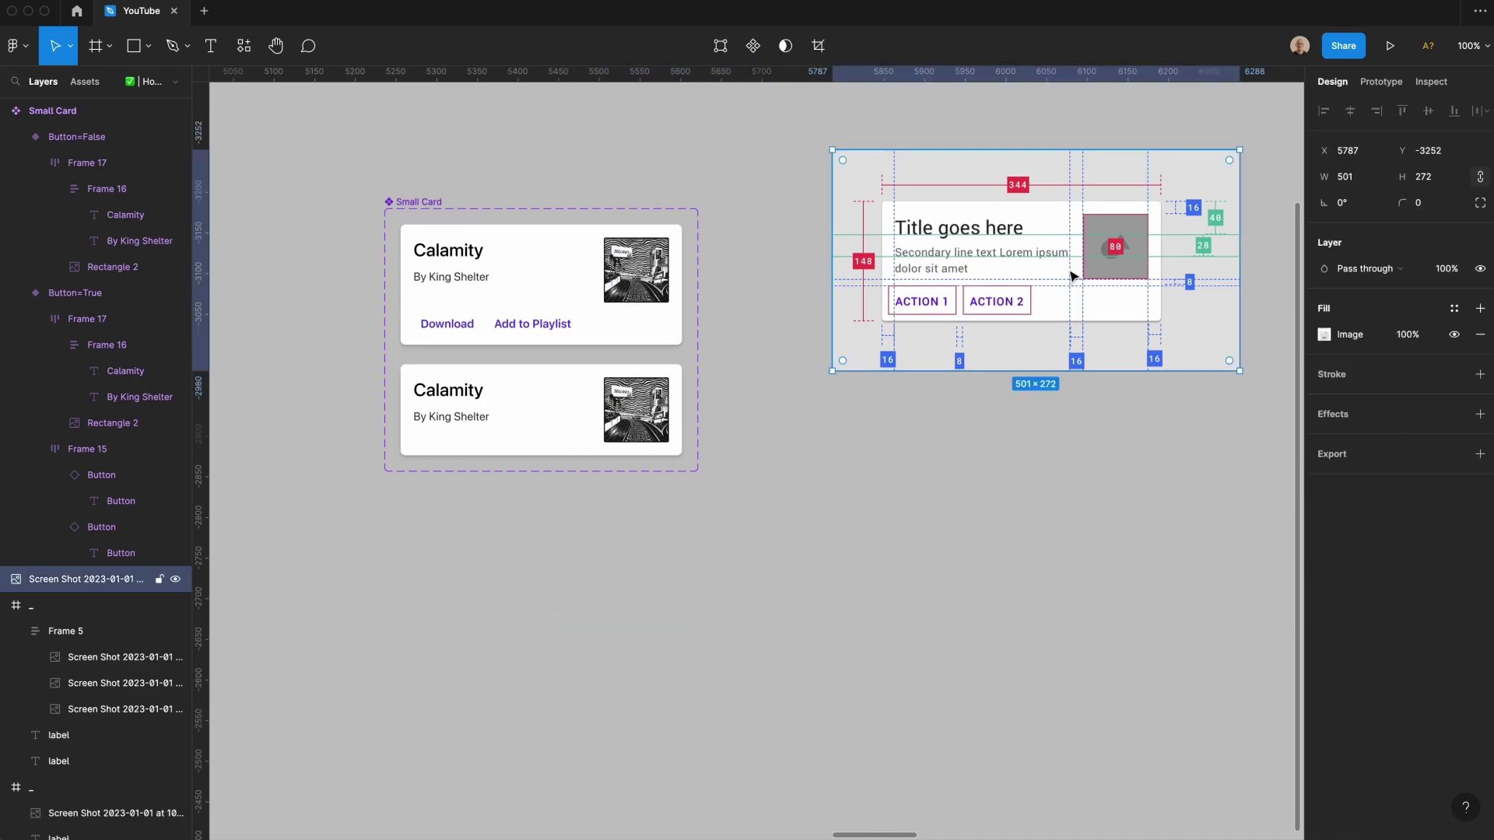
key(Delete)
Step: Widen the Small Card component set to about 918 and duplicate both variants into a second column
click(451, 202)
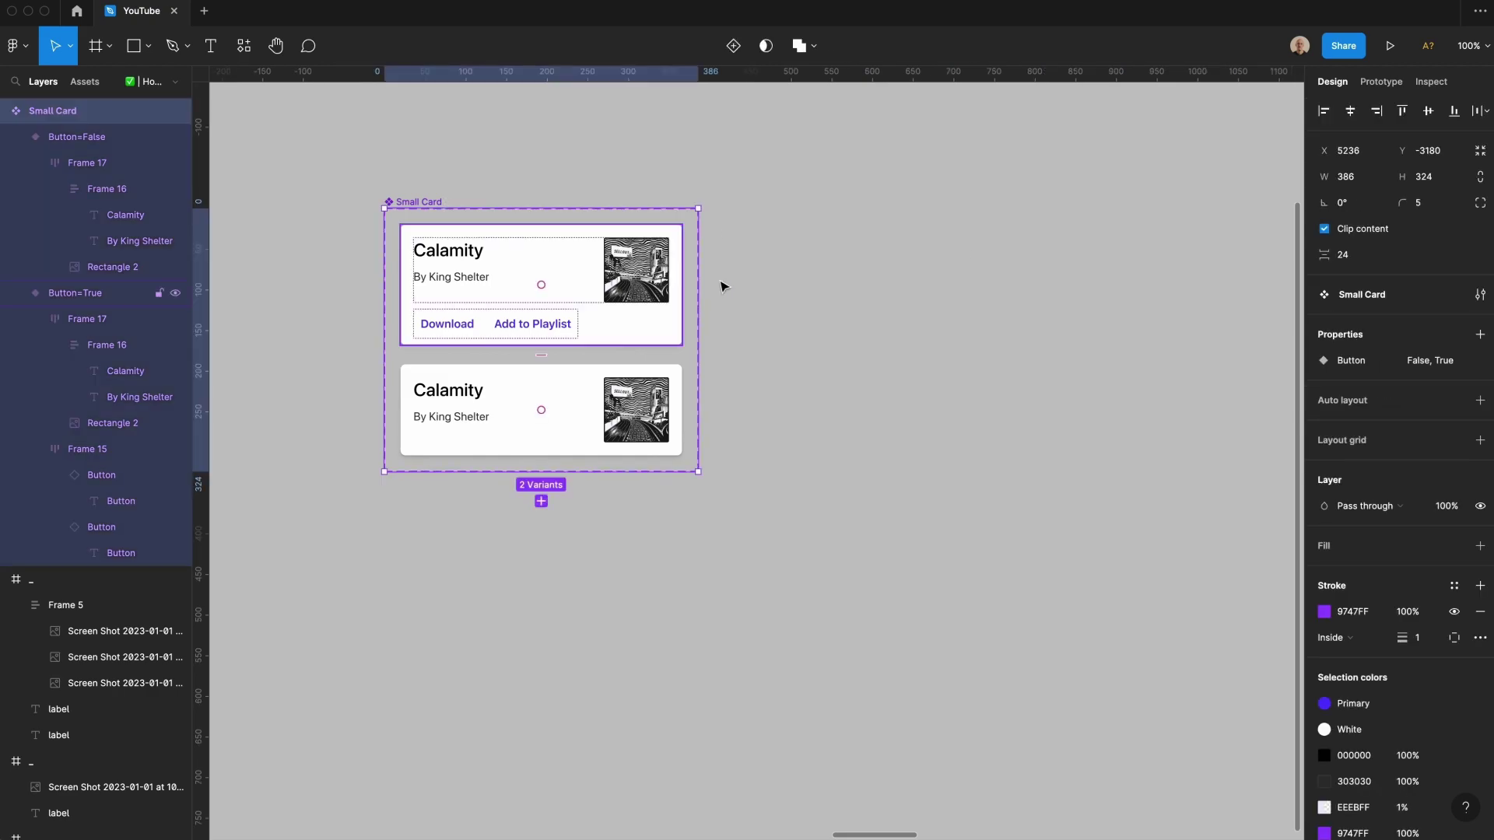
drag(700, 293, 1131, 370)
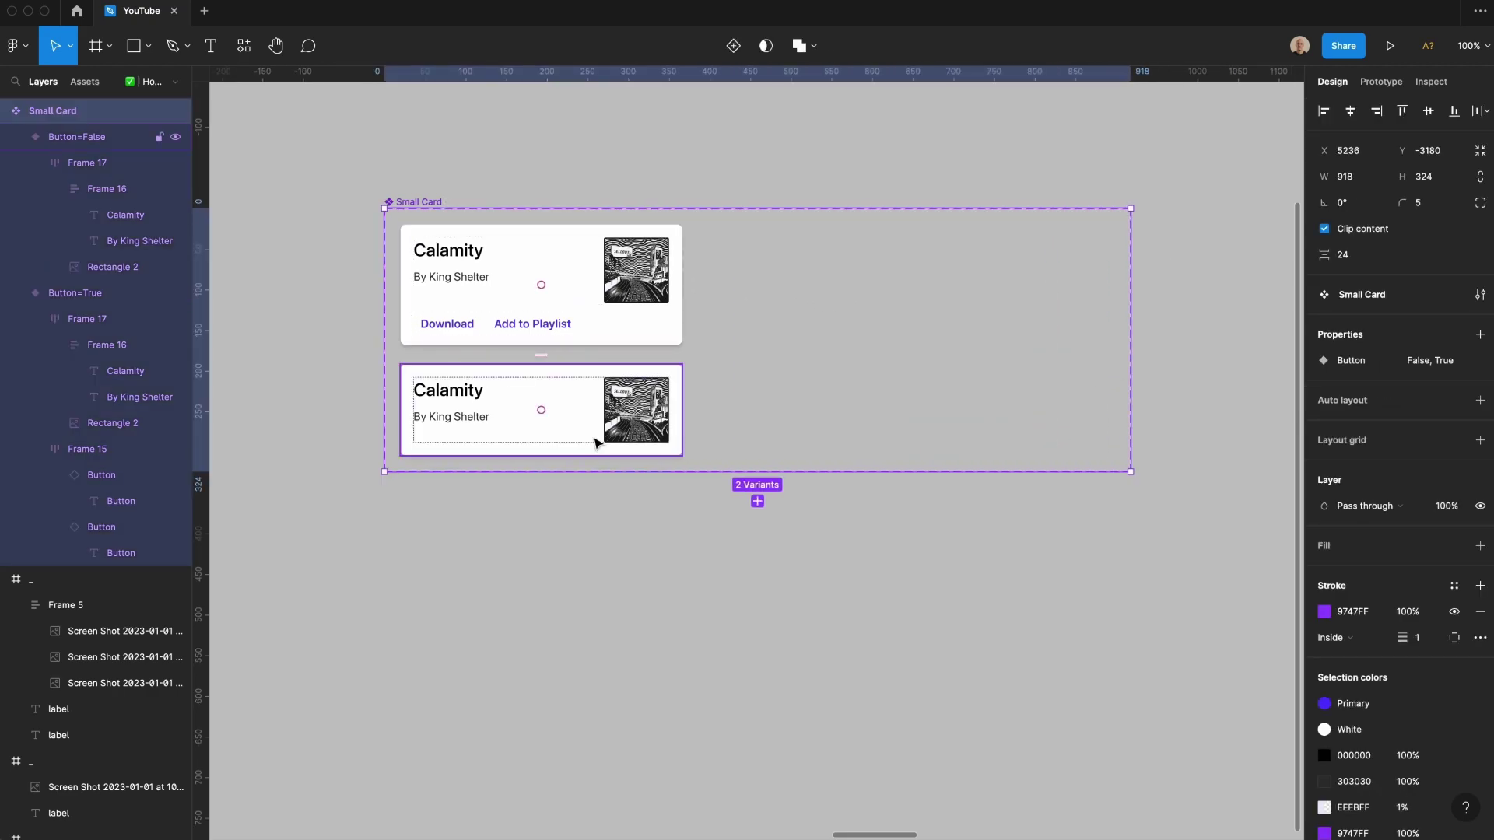
click(596, 441)
click(897, 617)
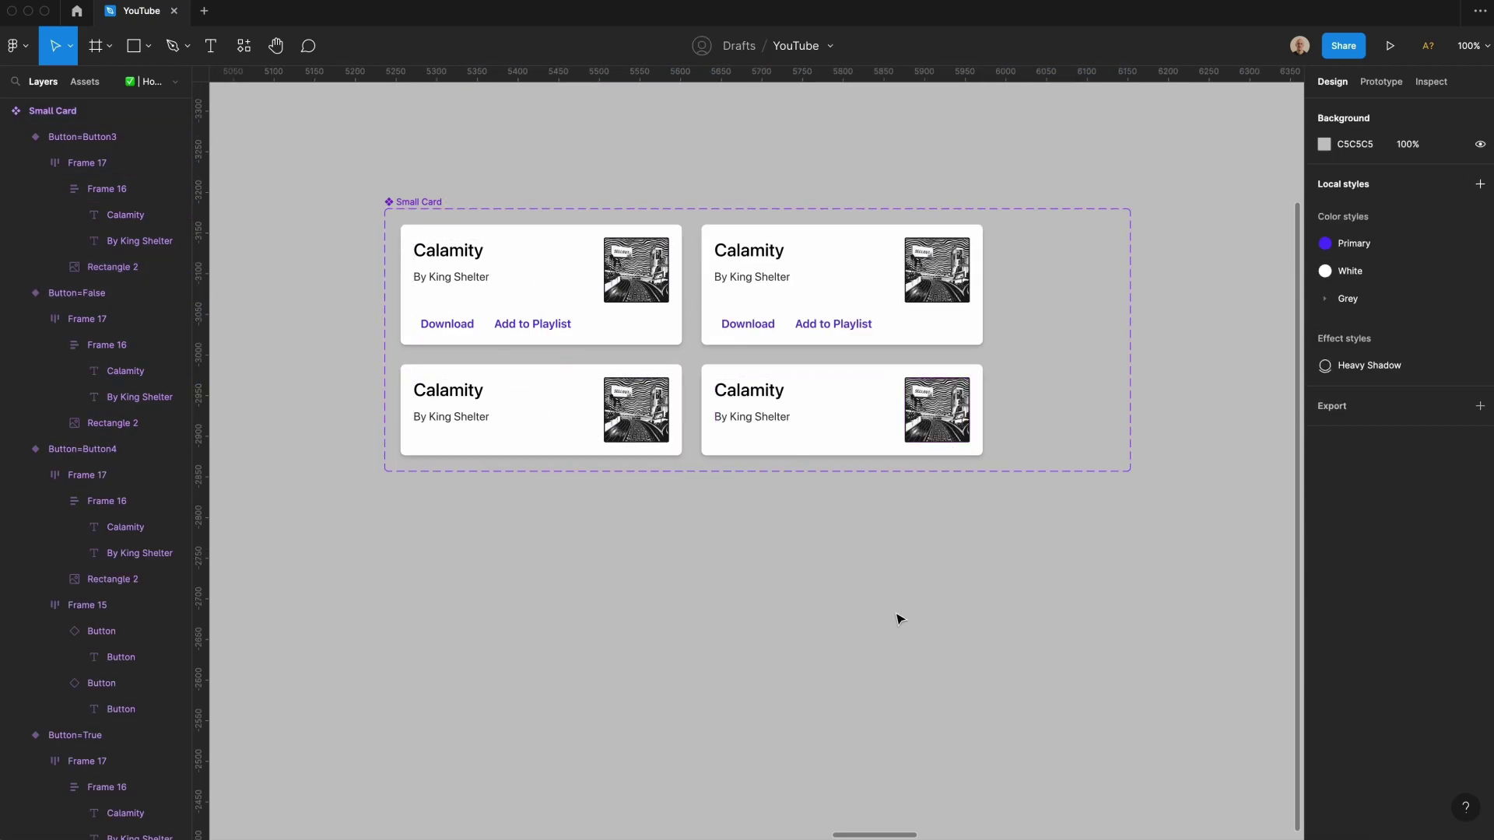
Step: Delete the image from both card variants in the second column
super+click(930, 413)
shift+super+click(932, 258)
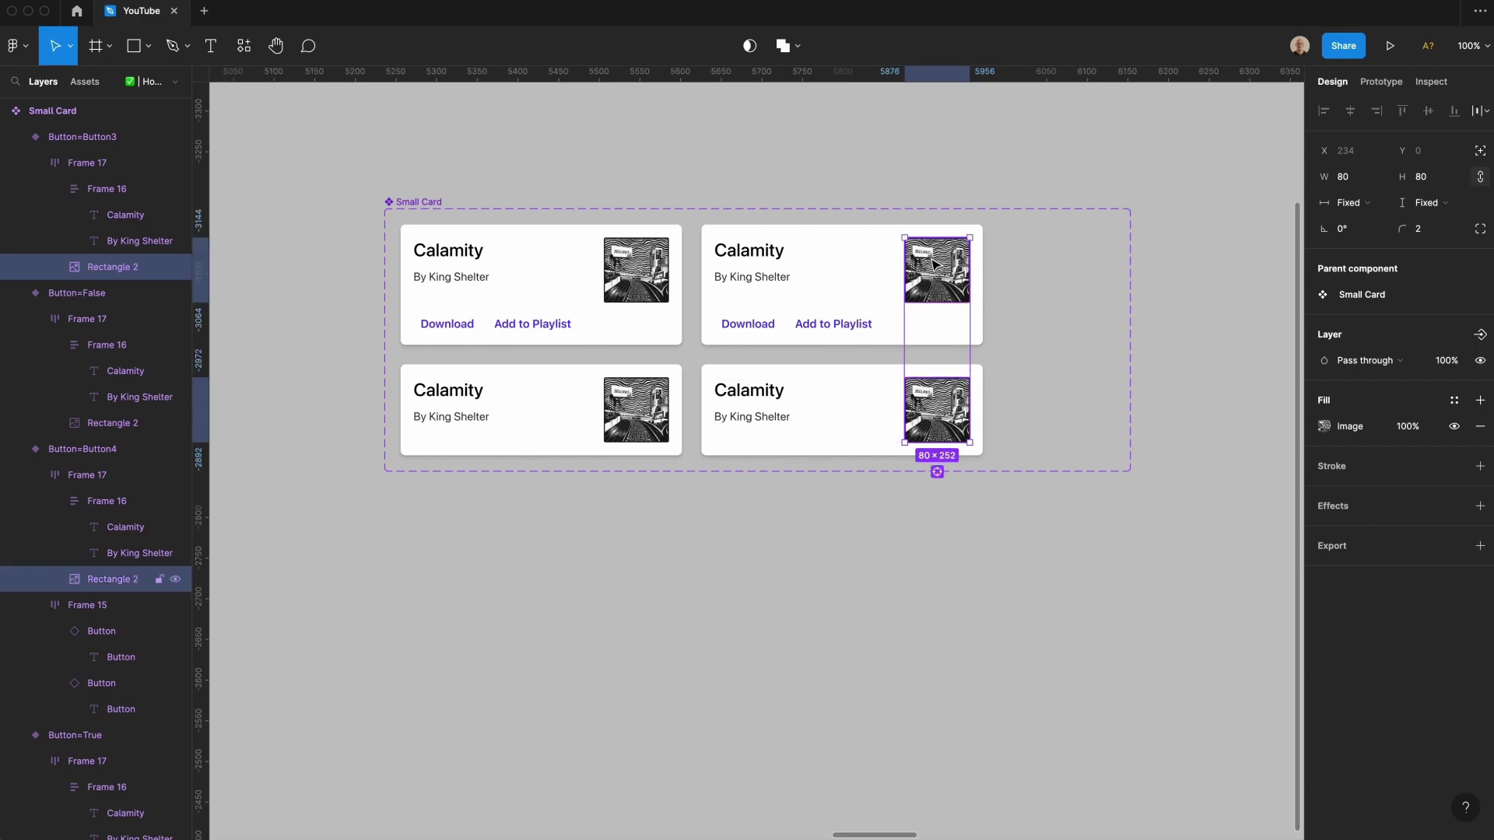
key(BackSpace)
Step: Set the text row frame's width to 314 in both second-column variants so they match the cards with images
click(653, 331)
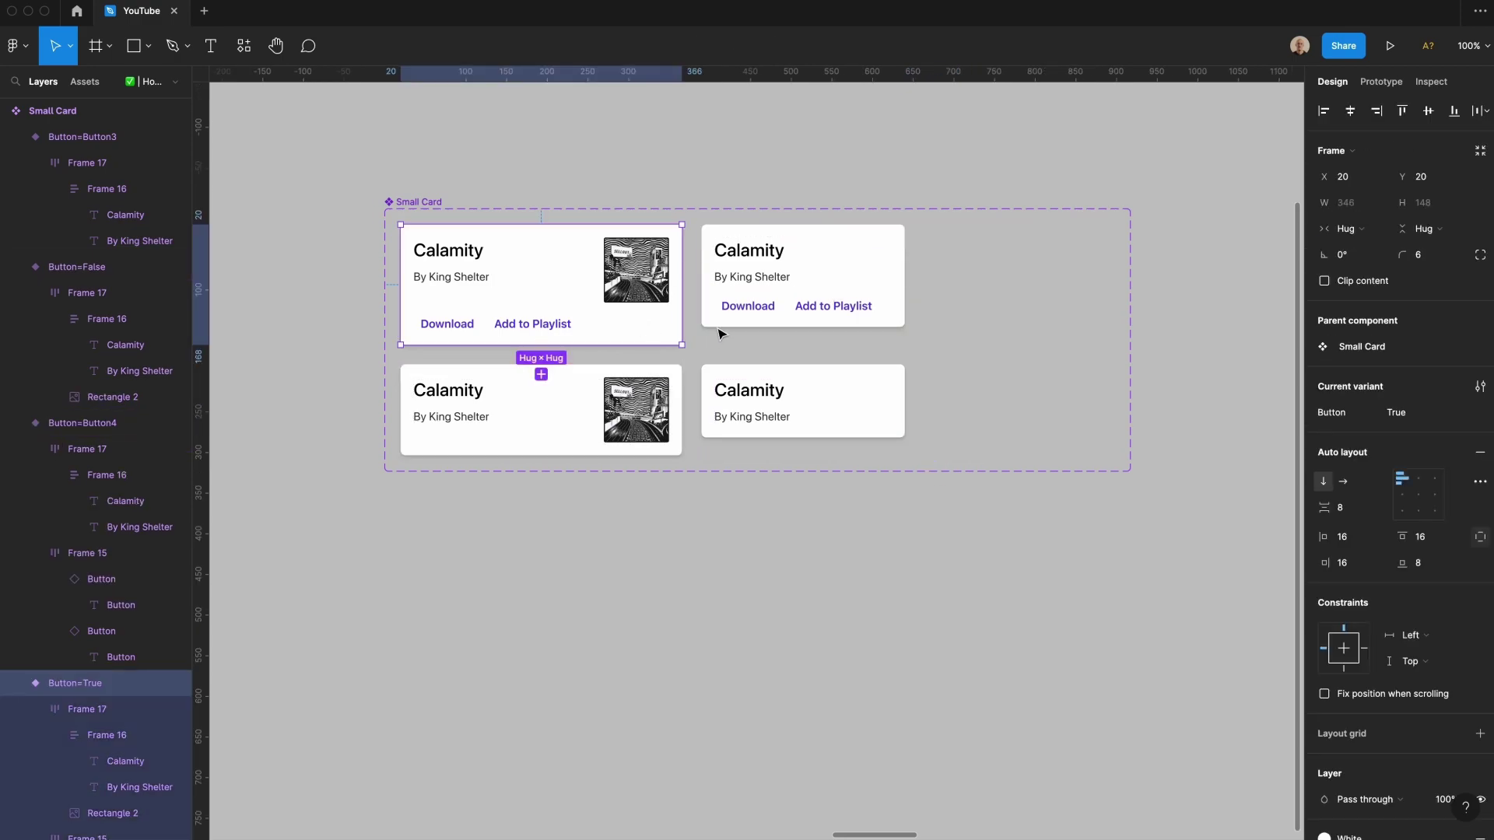
click(725, 390)
shift+click(751, 304)
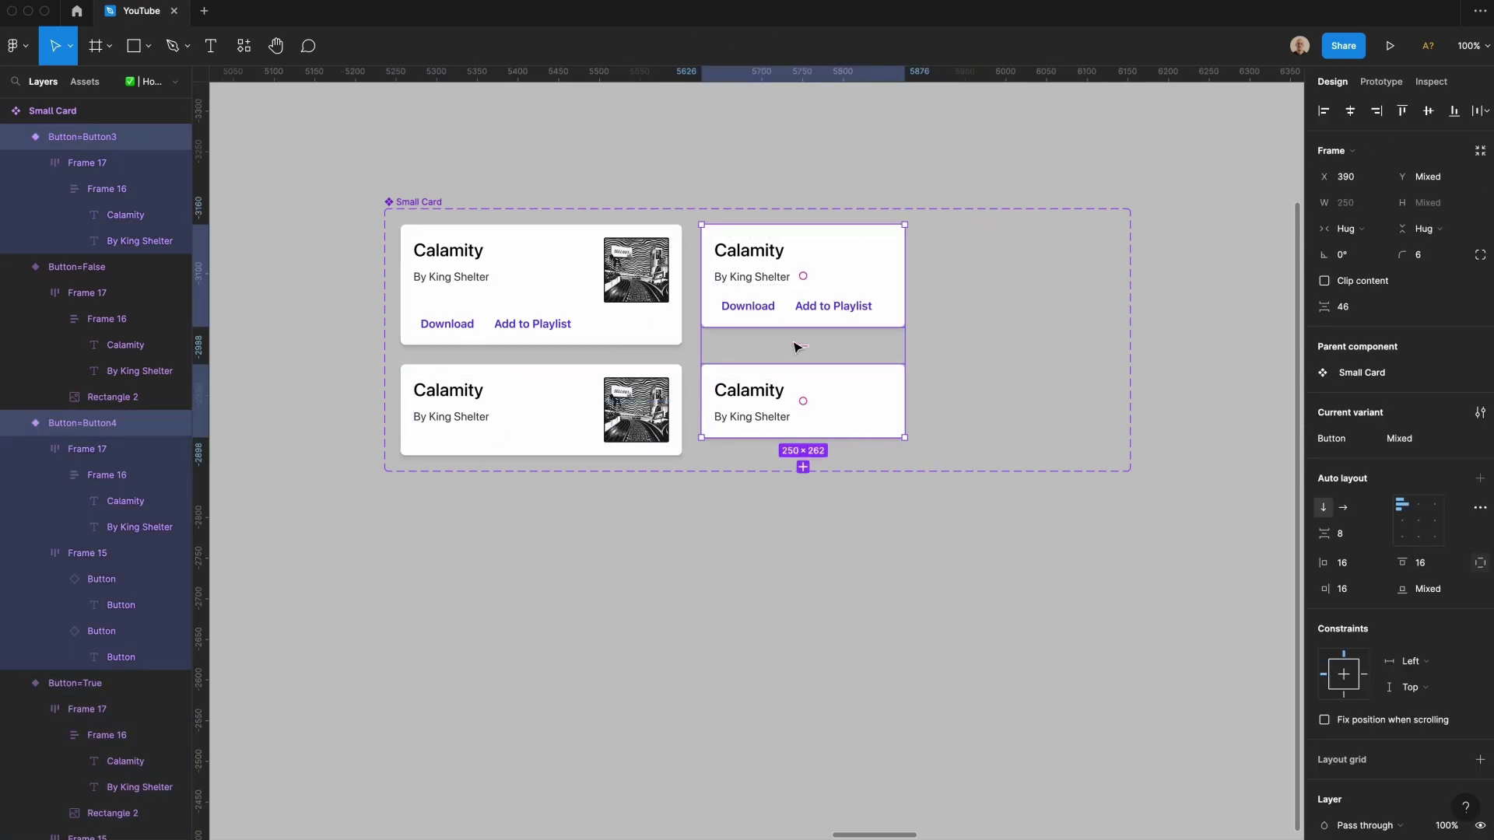
double_click(600, 412)
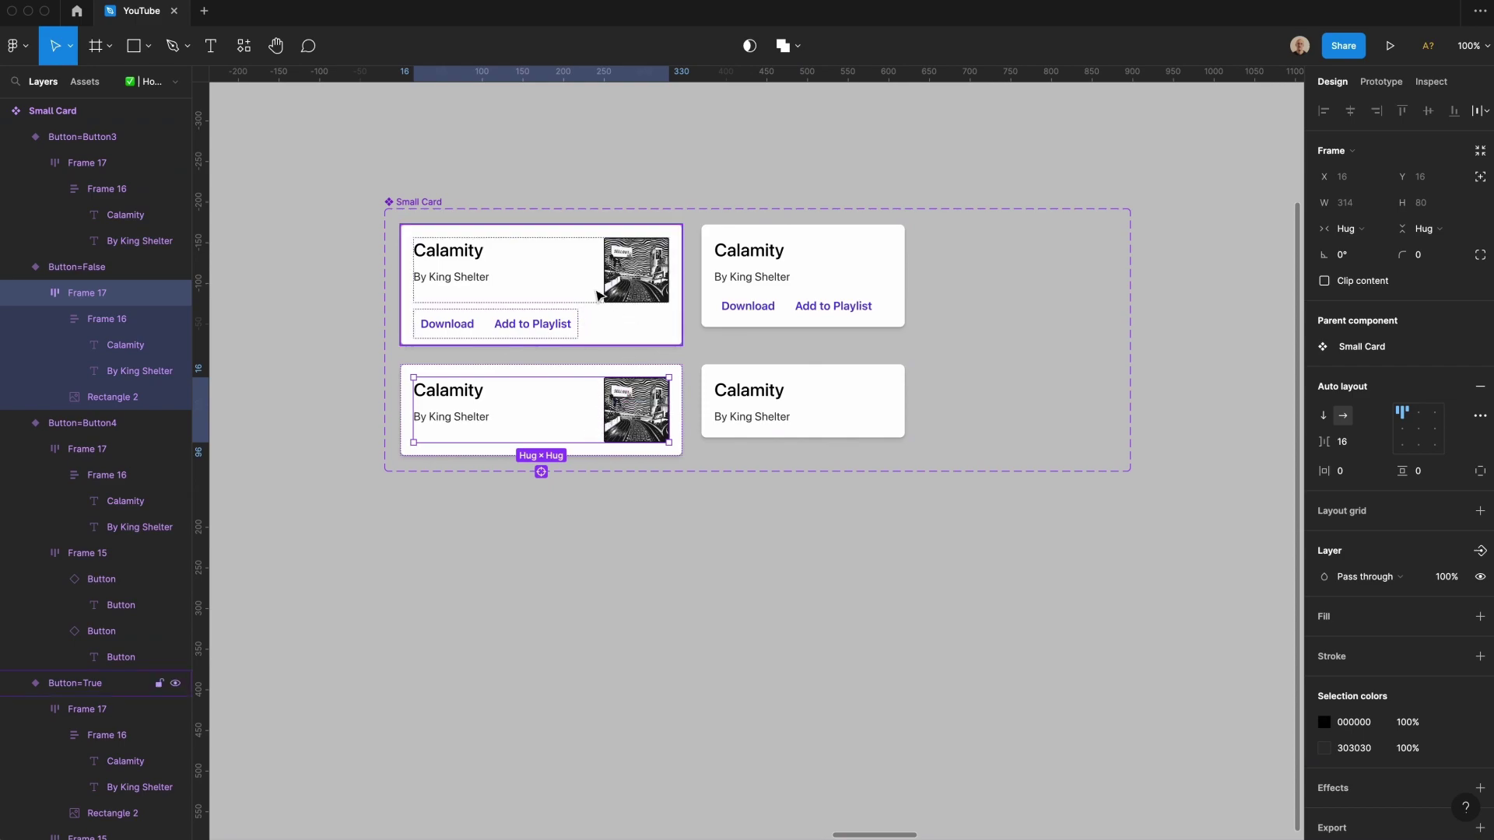
click(864, 407)
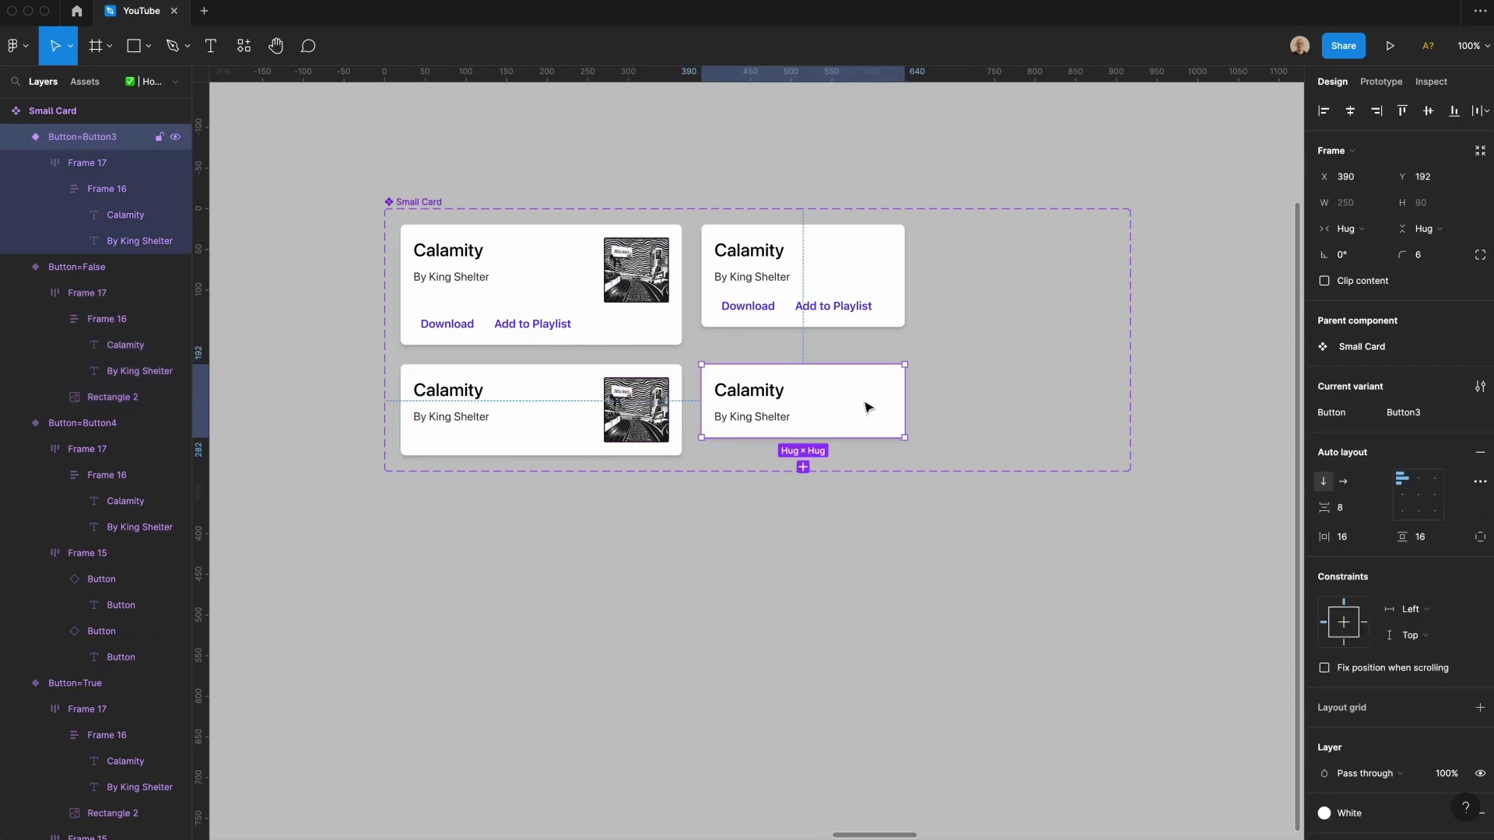
click(863, 407)
drag(892, 415, 904, 415)
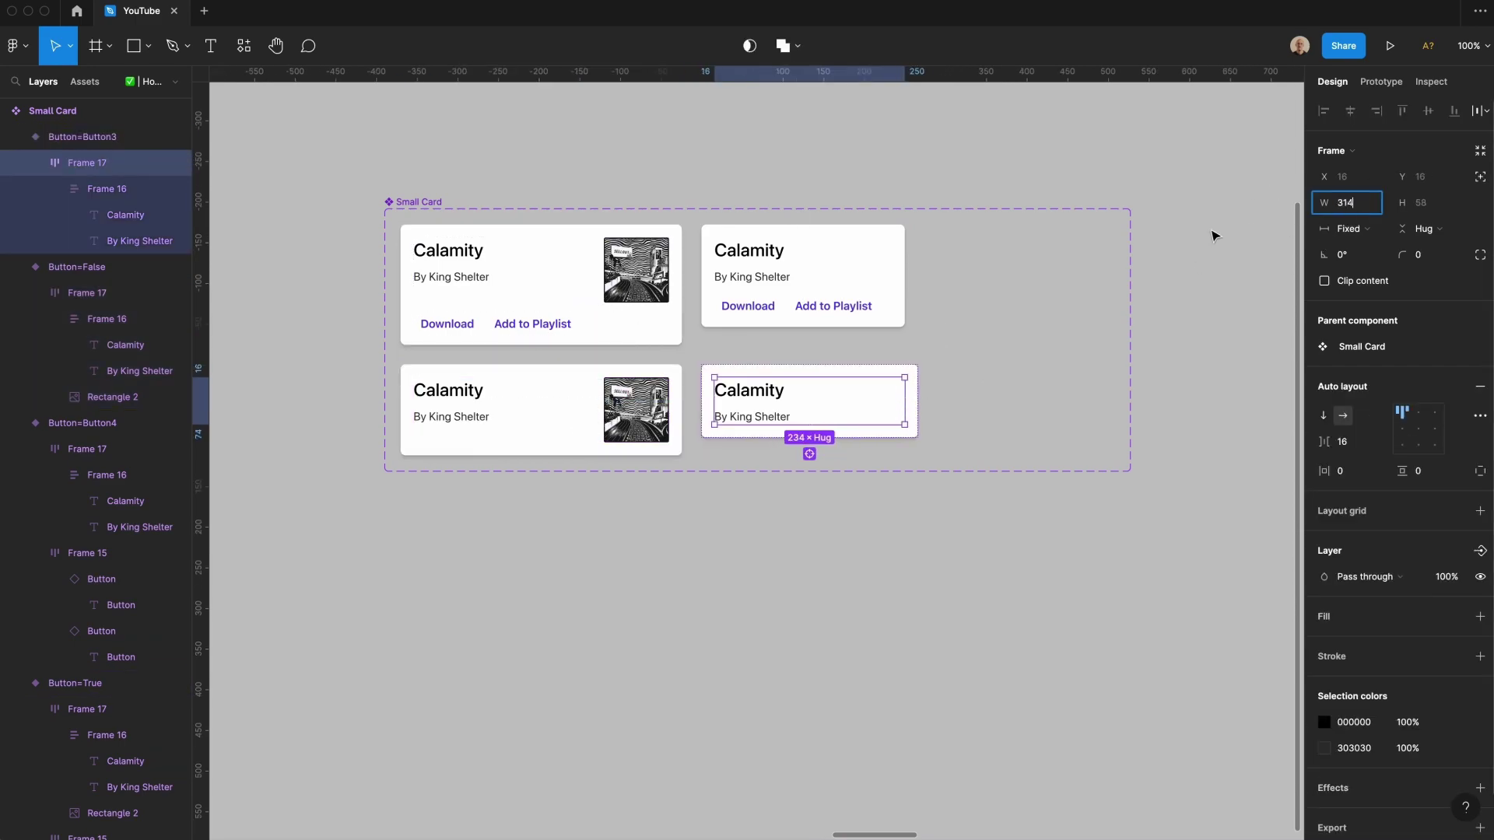
double_click(857, 257)
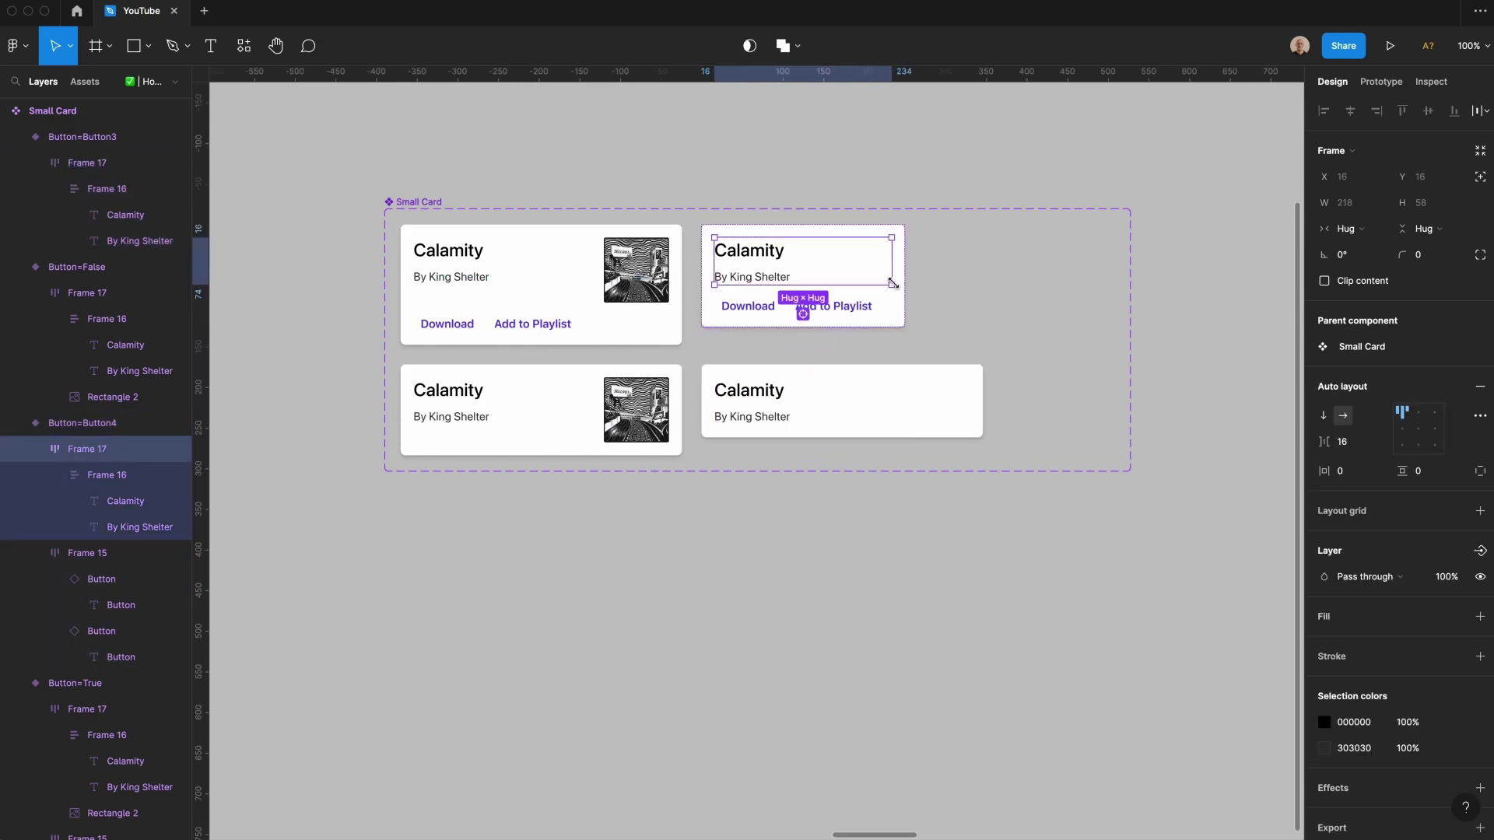
drag(897, 276, 909, 276)
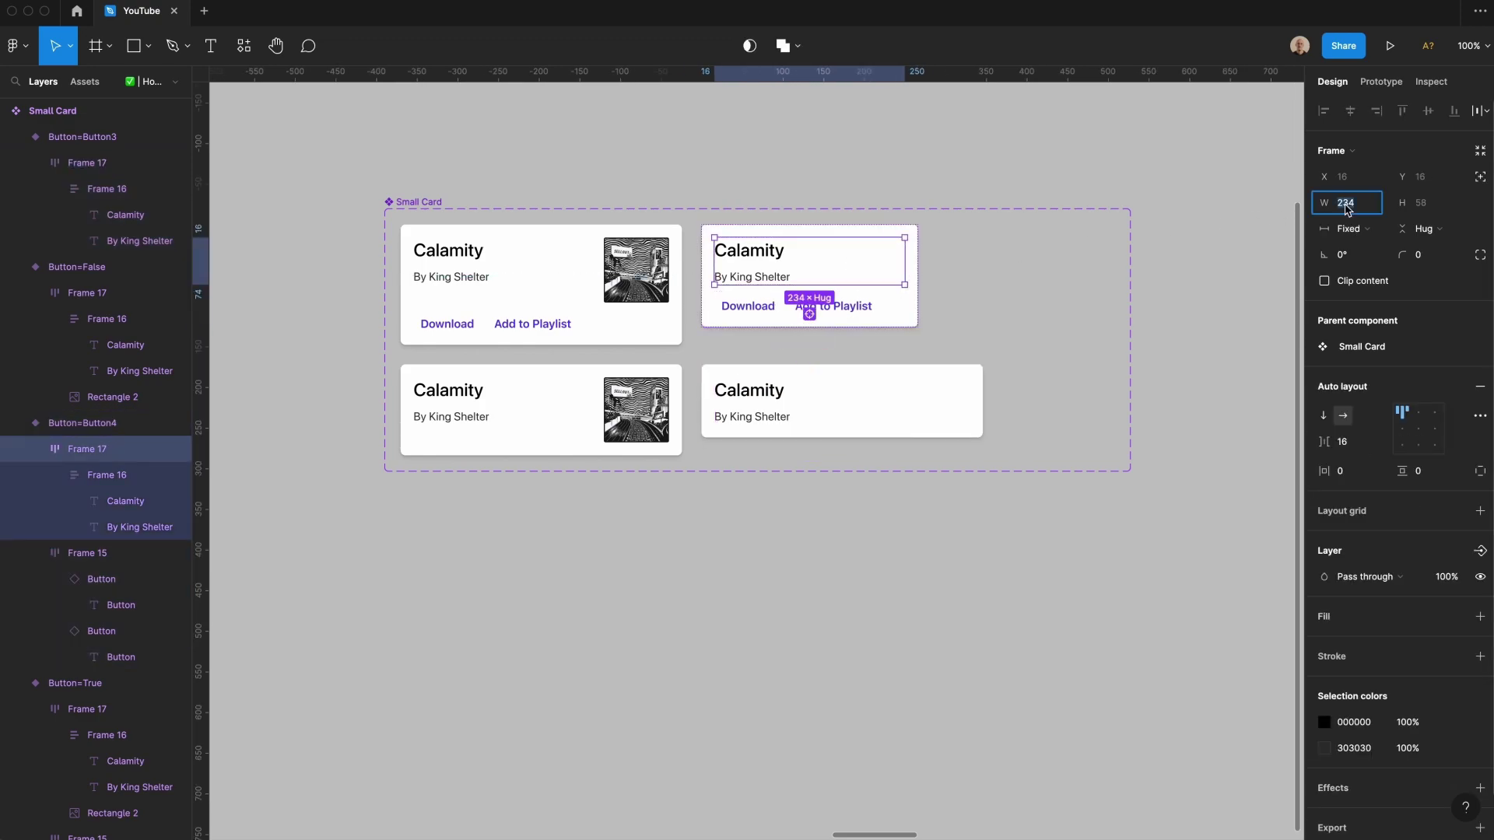
key(Return)
Step: Reduce the Small Card component set's width by 162 to 756
click(775, 608)
click(432, 201)
click(1352, 176)
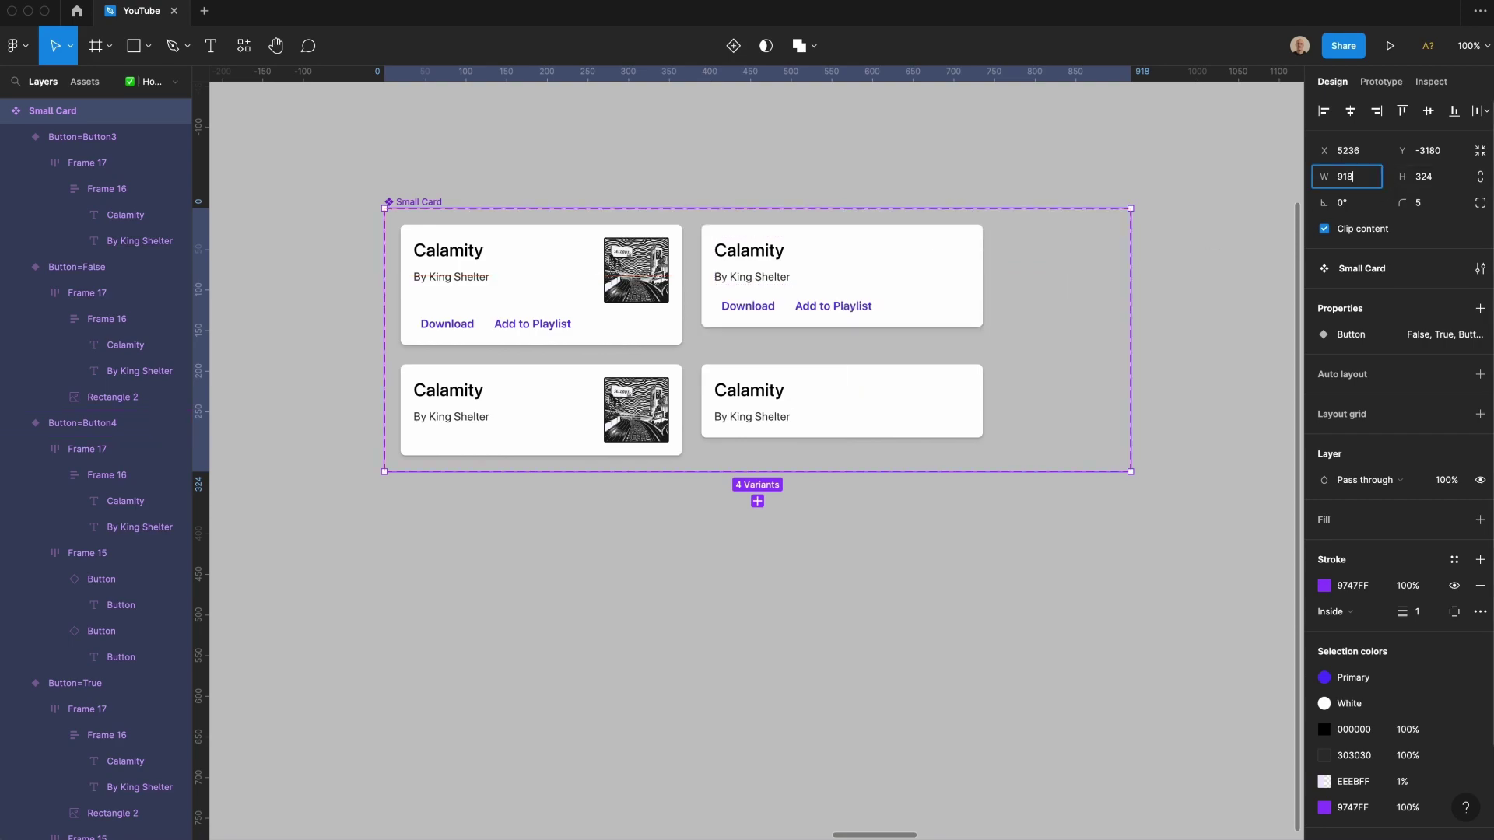
text(-162)
key(Return)
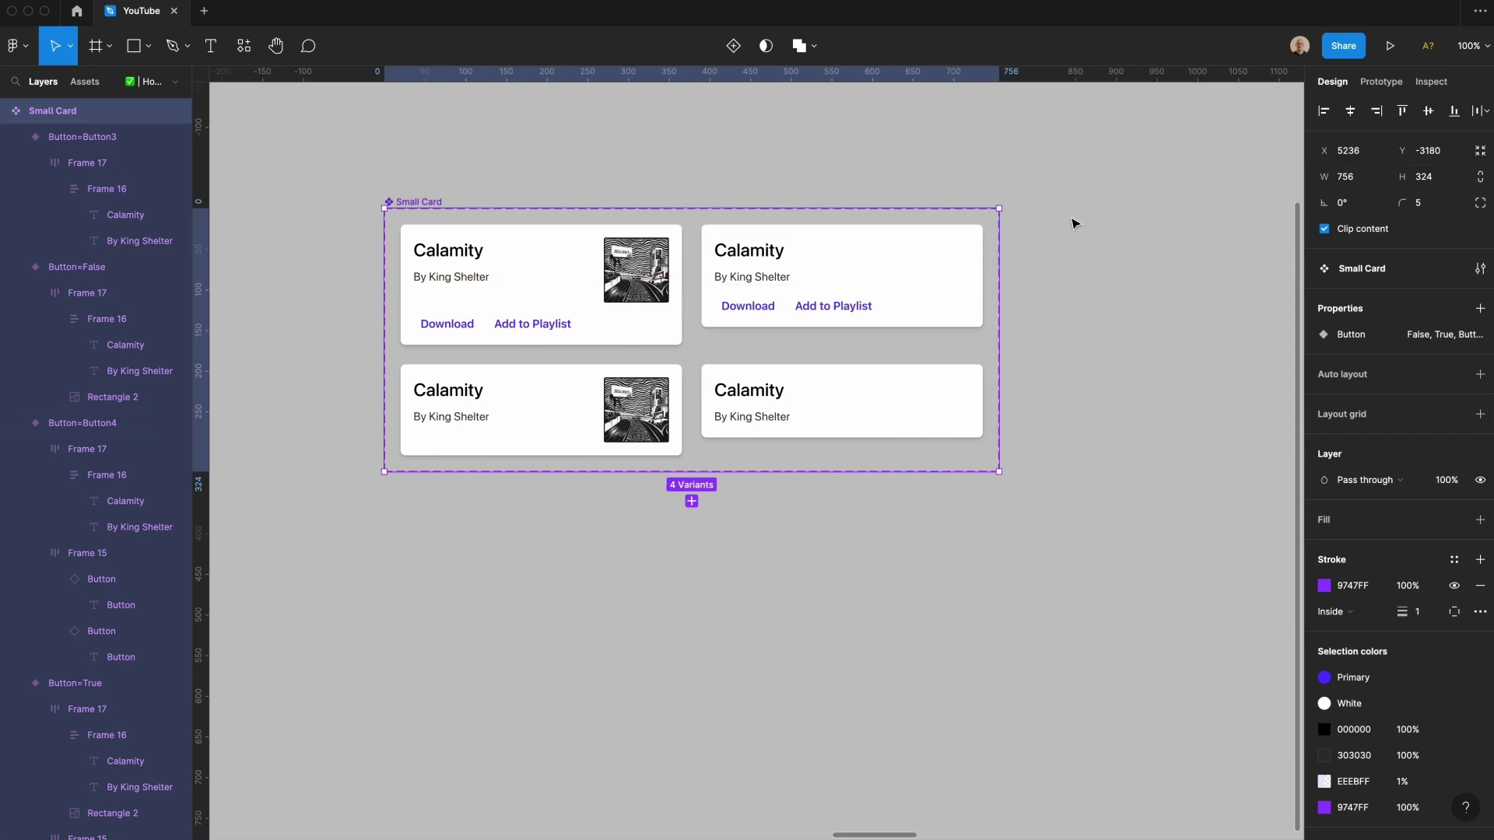
Step: Add a variant property named Image with the value True to the Small Card component set
click(1478, 310)
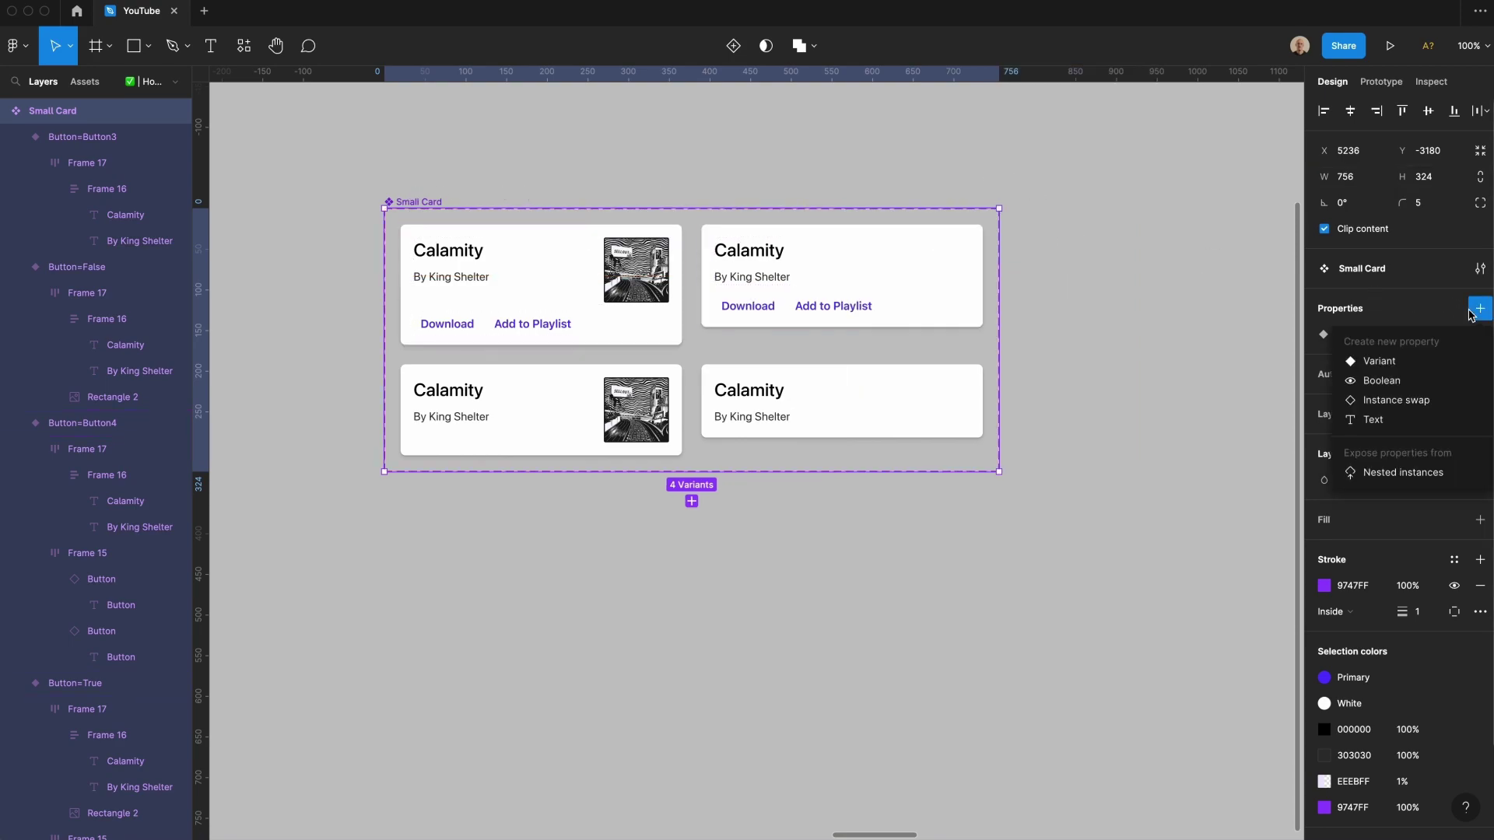
click(1401, 359)
key(BackSpace)
text(Image)
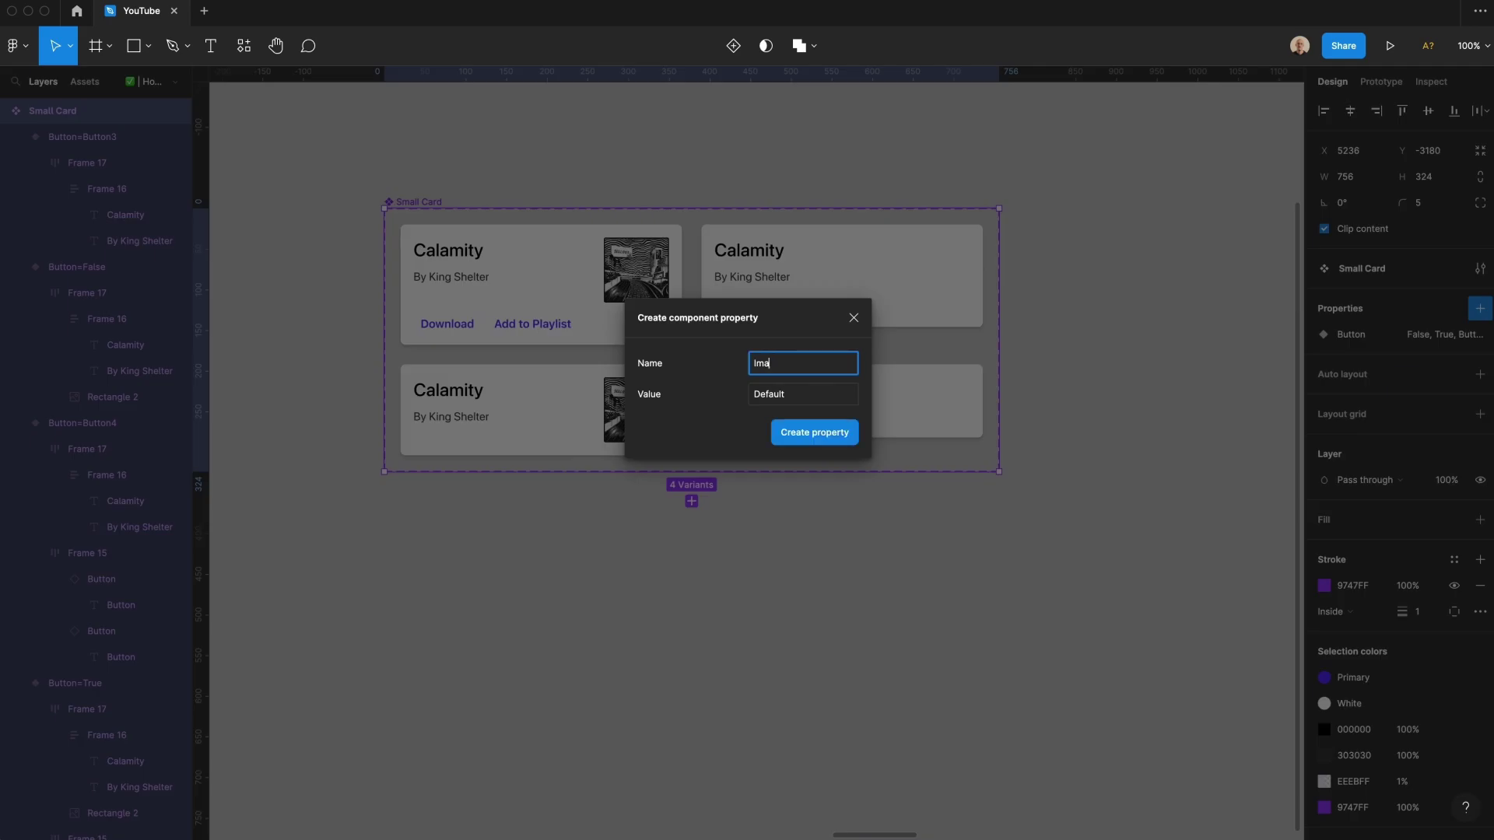
key(Tab)
key(Return)
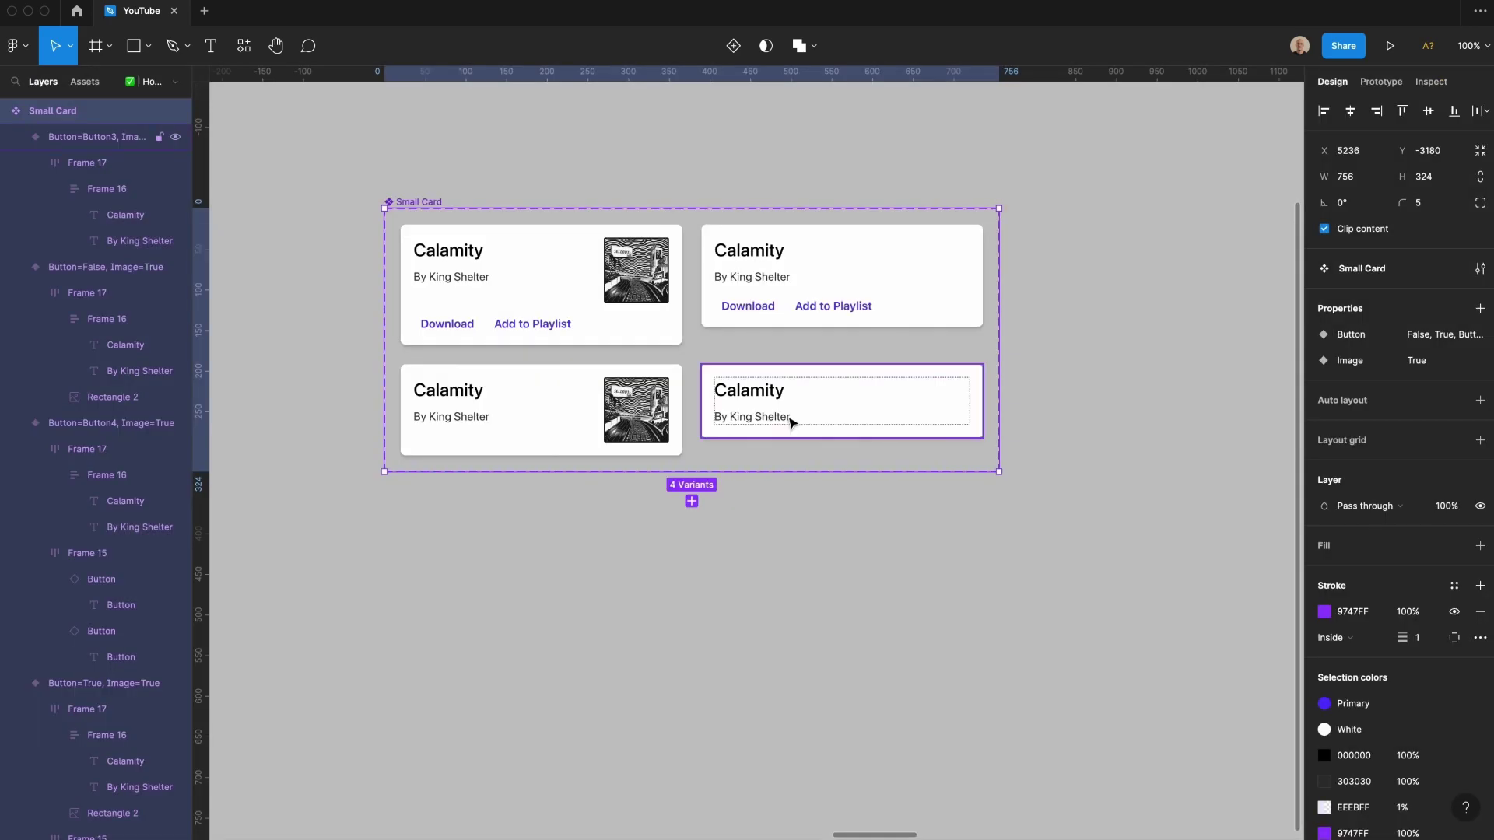
Step: Set the Image property to False for the two variants without an image
click(790, 423)
shift+click(819, 303)
click(1404, 463)
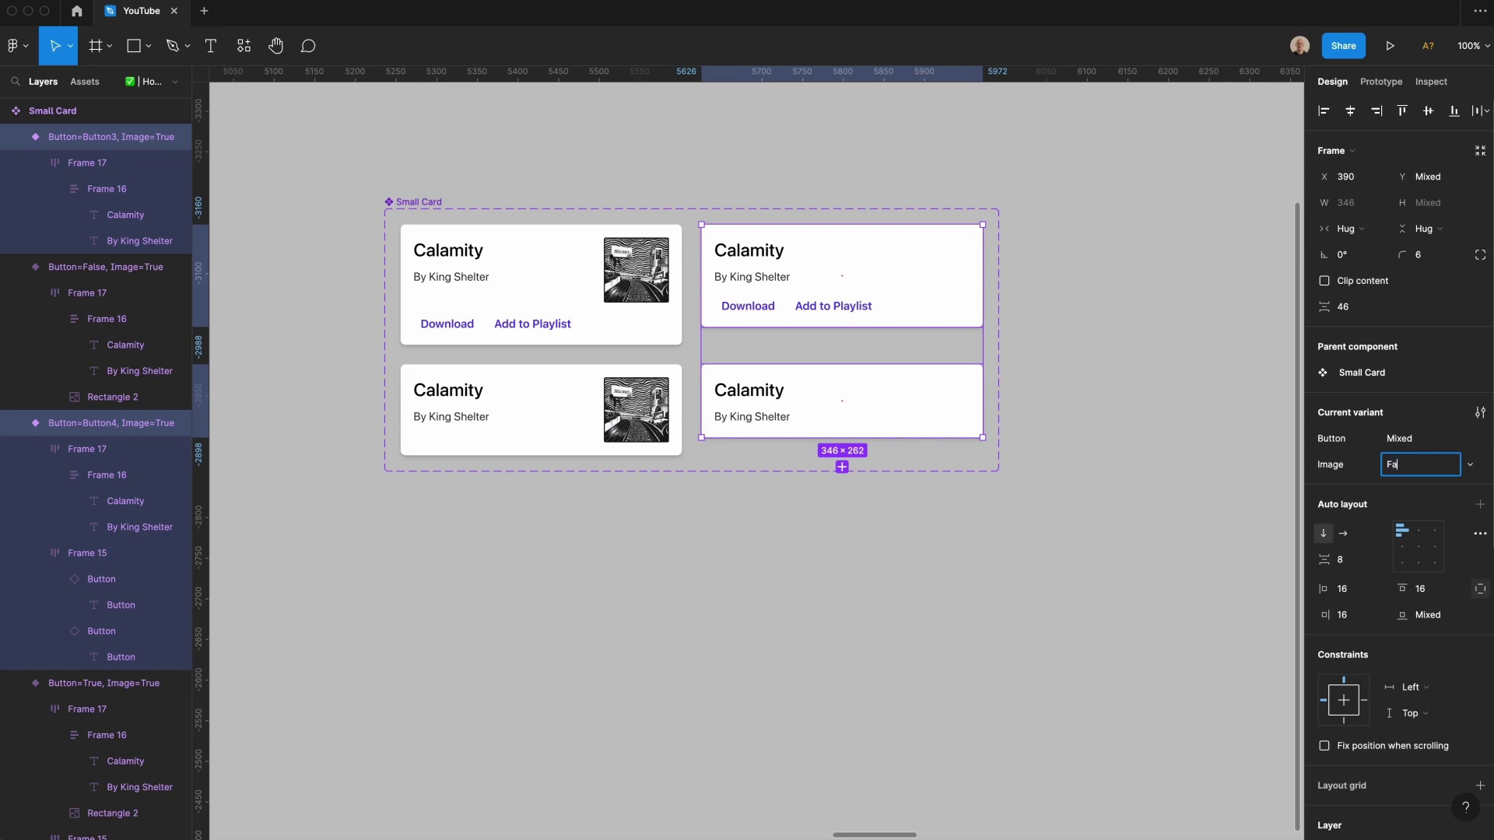
key(Return)
Step: For the image-less variants, set the Button property to True on the one with actions and False on the other
click(1429, 418)
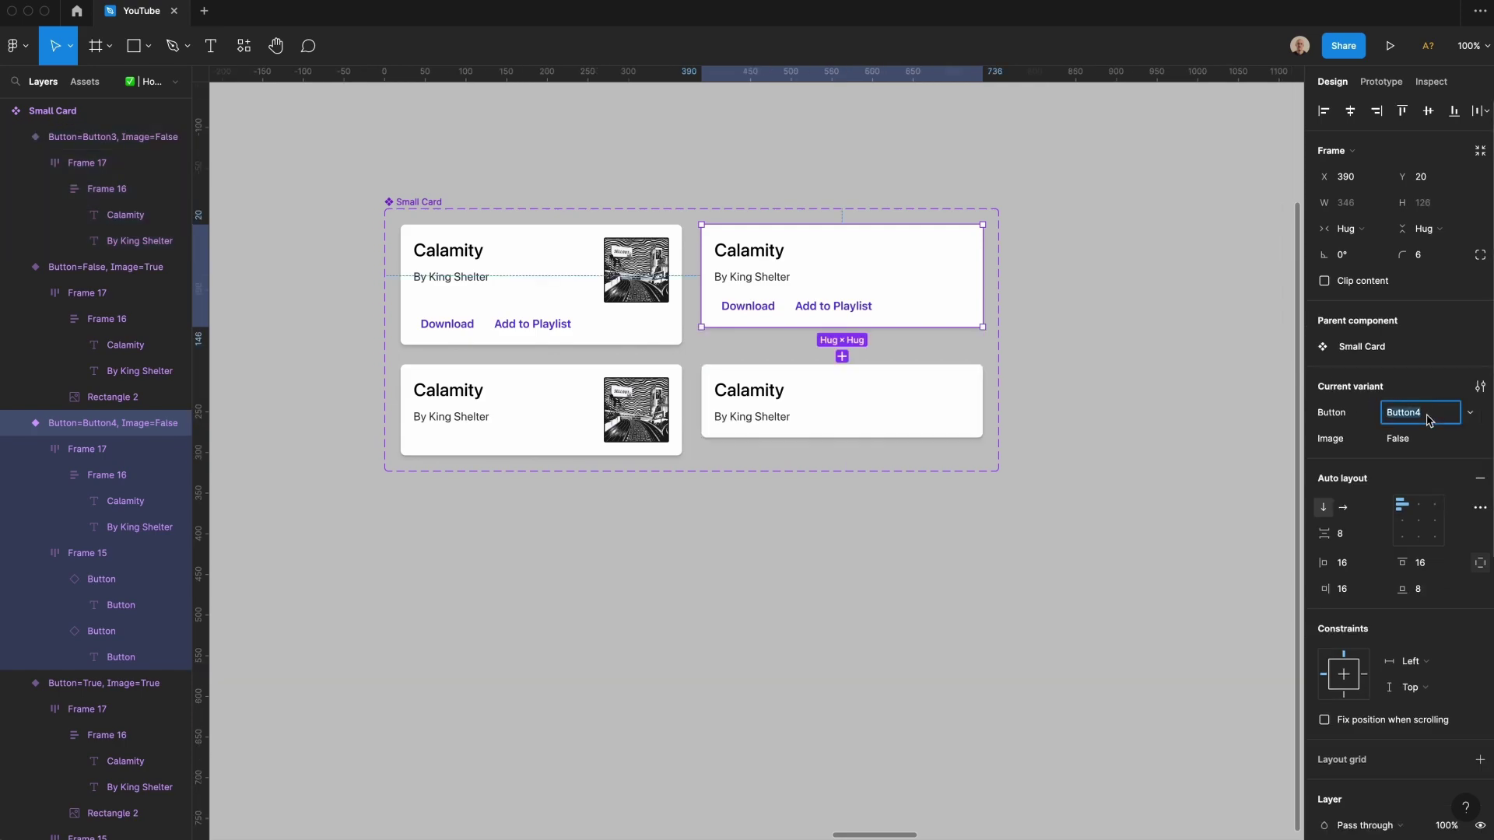
text(True)
click(955, 420)
click(1432, 414)
text(F)
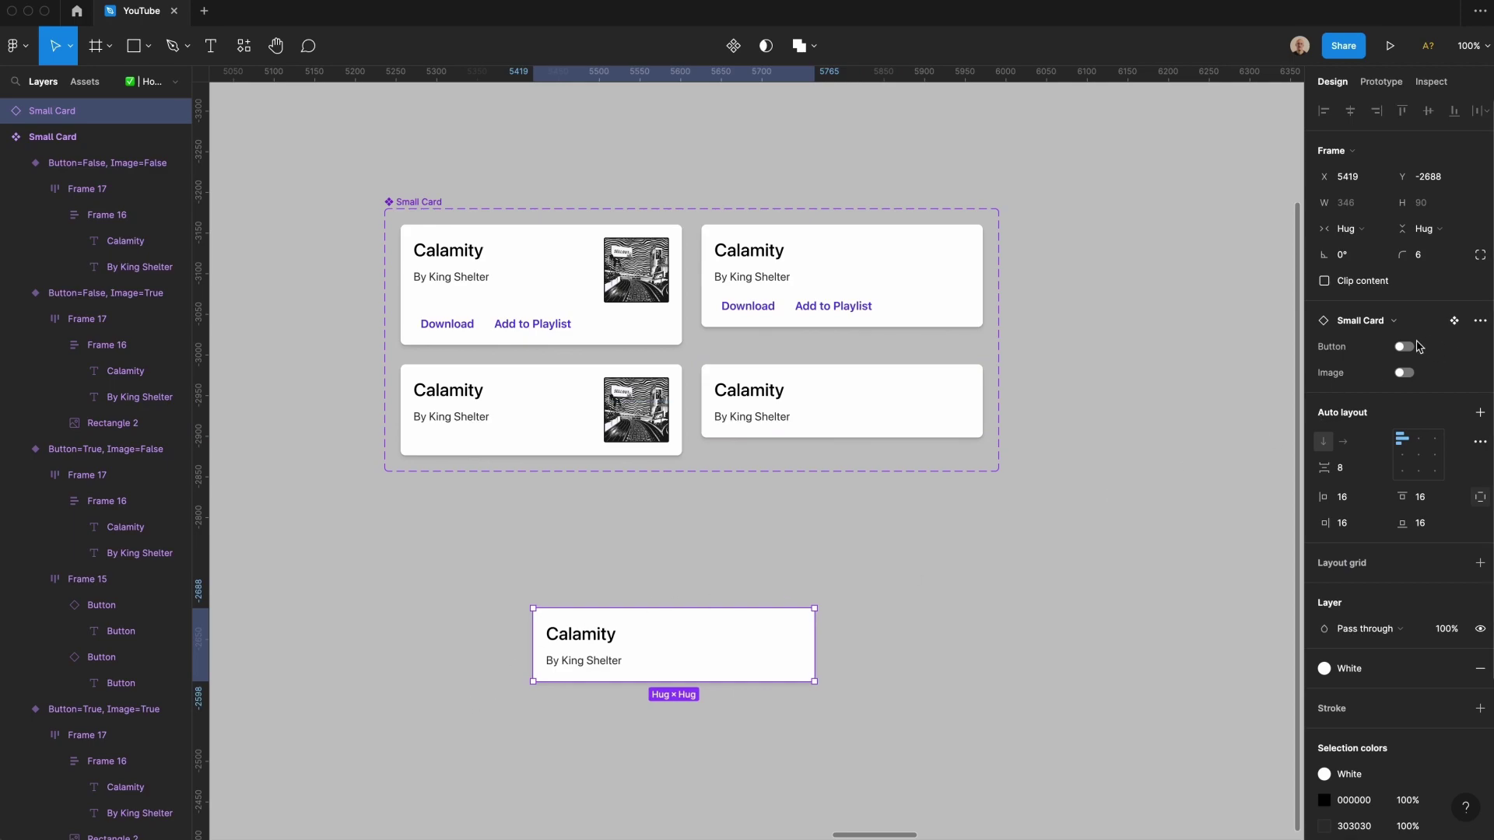
Step: Test the Button and Image toggles on a Small Card instance placed below the component set
click(1406, 348)
click(1406, 372)
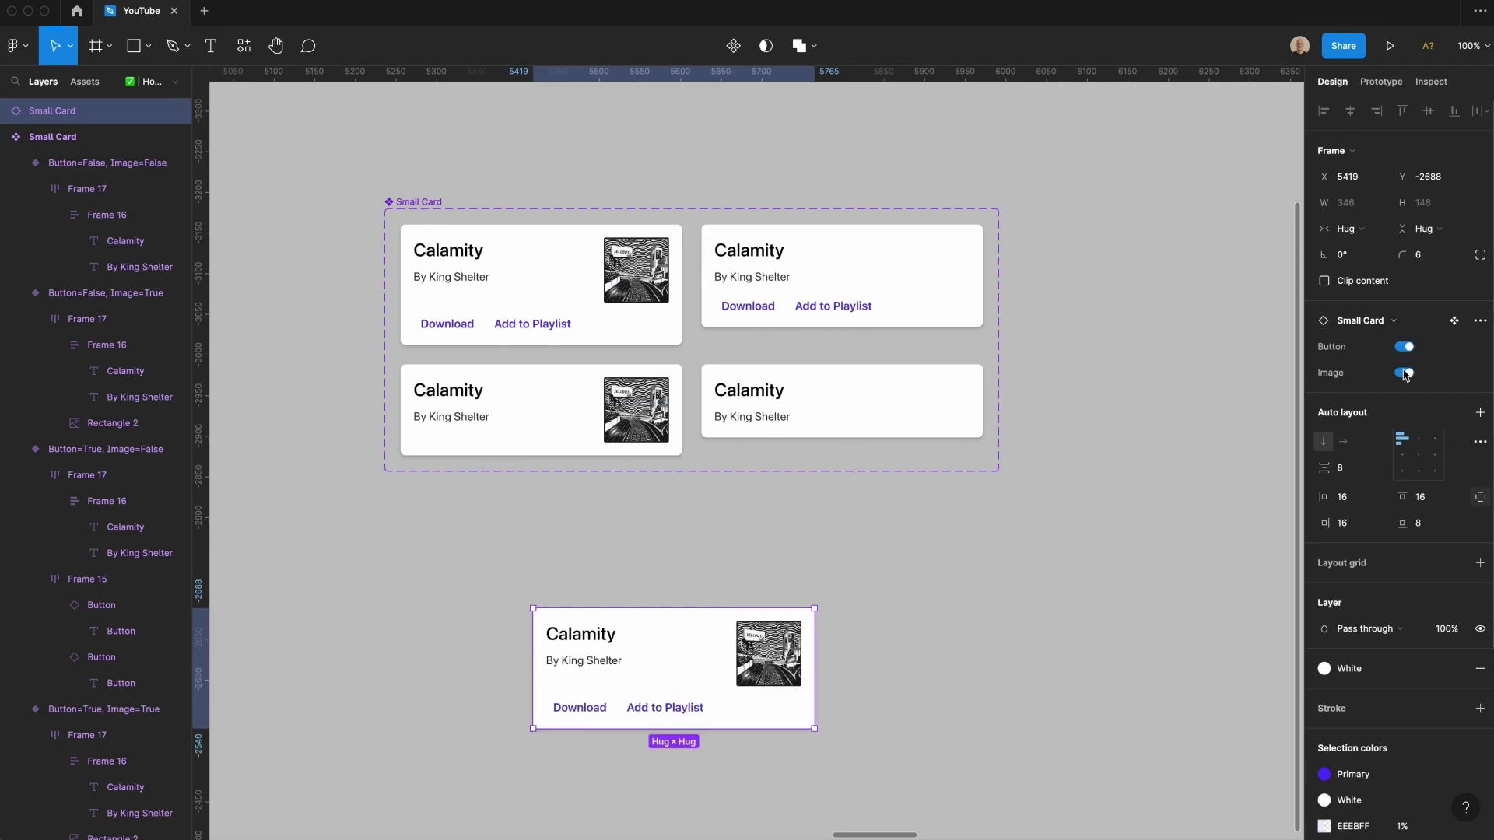
click(1405, 373)
click(1406, 372)
click(1410, 348)
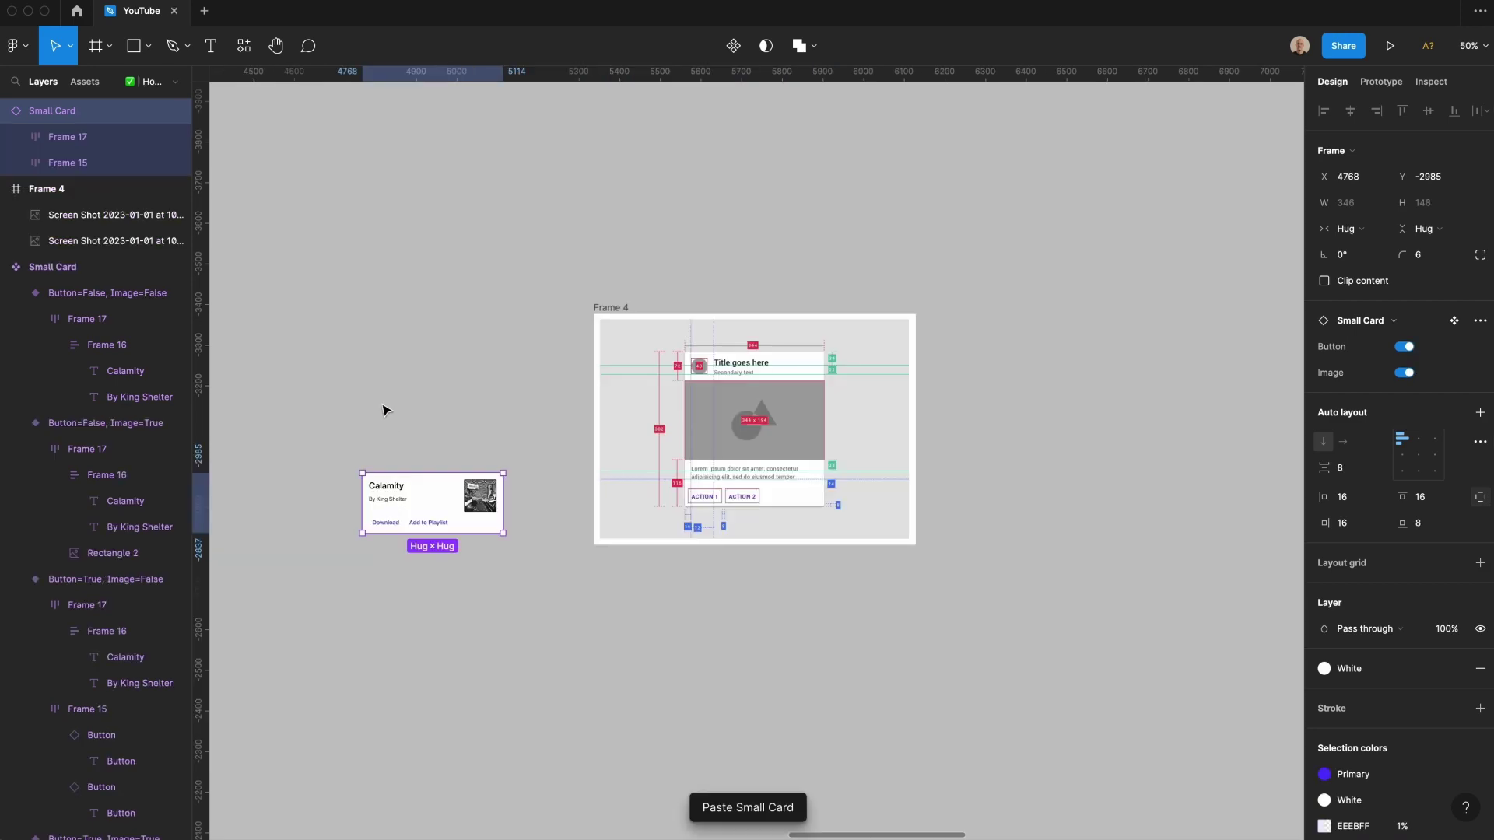
Step: Position the pasted Small Card instance beside the large-card reference frame and detach it from its component
drag(324, 182, 915, 653)
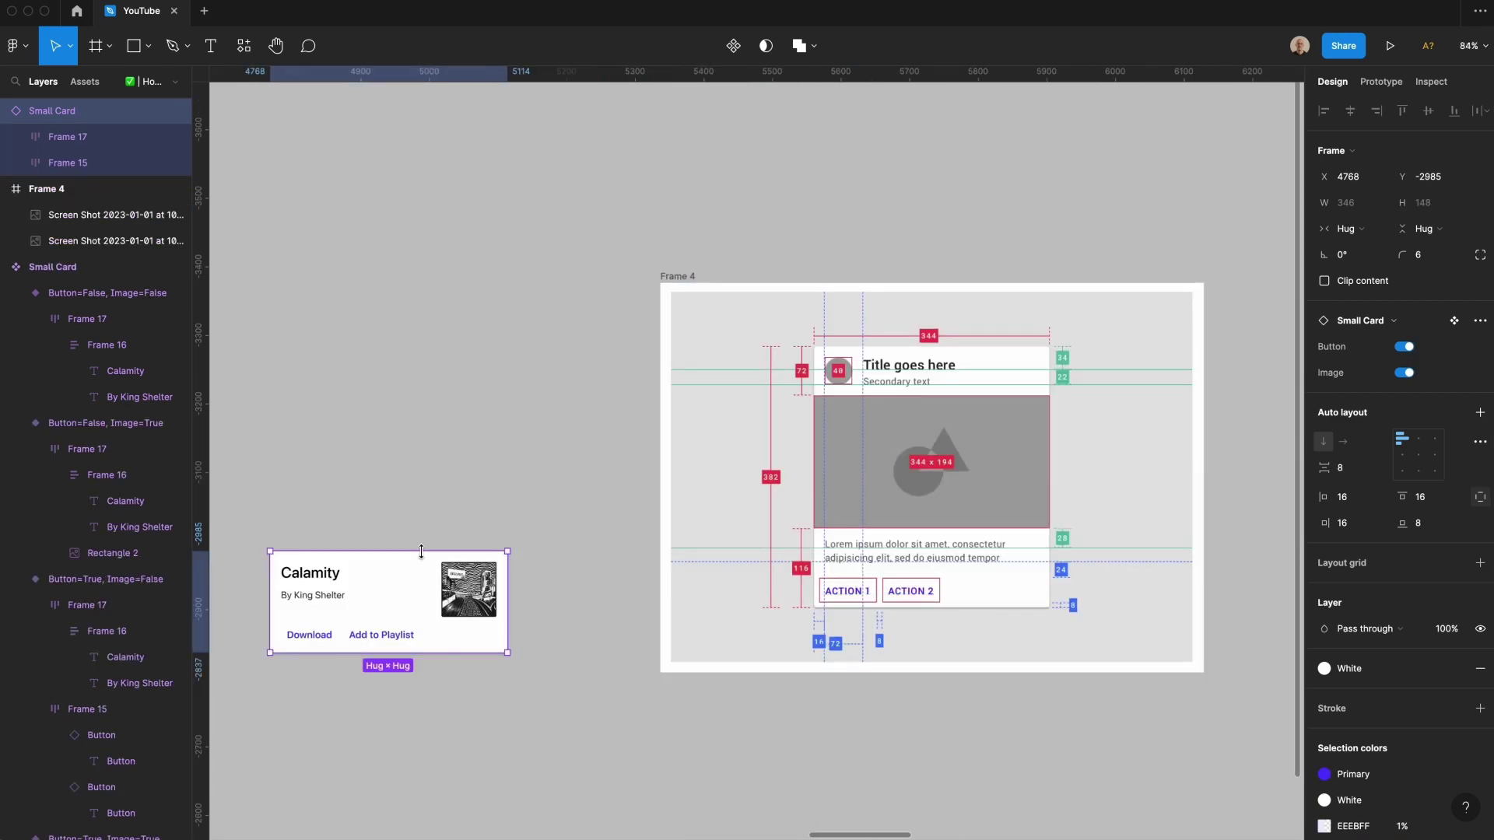
drag(403, 547, 431, 521)
right_click(381, 520)
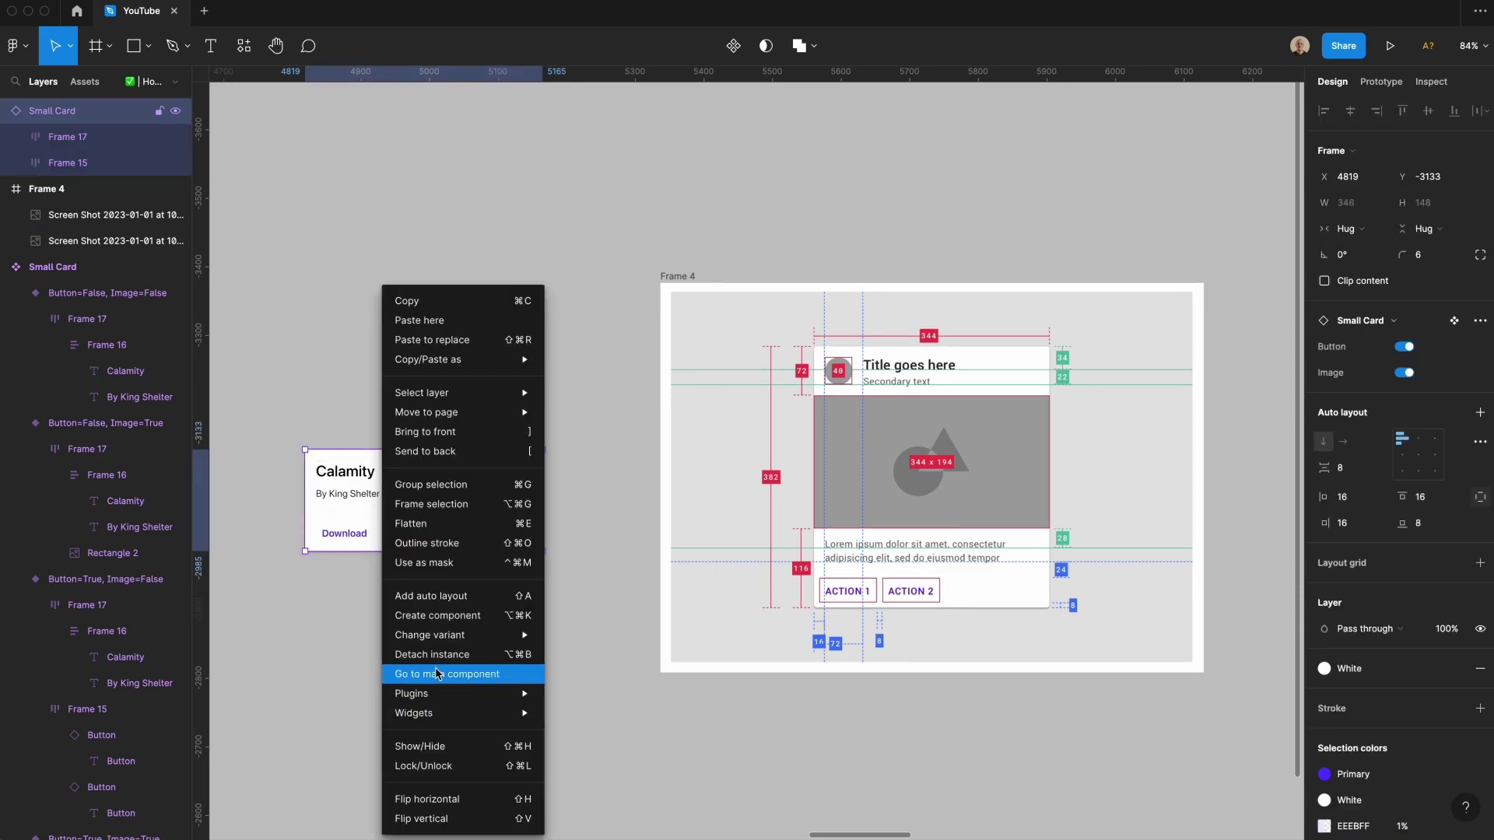
click(431, 654)
click(290, 645)
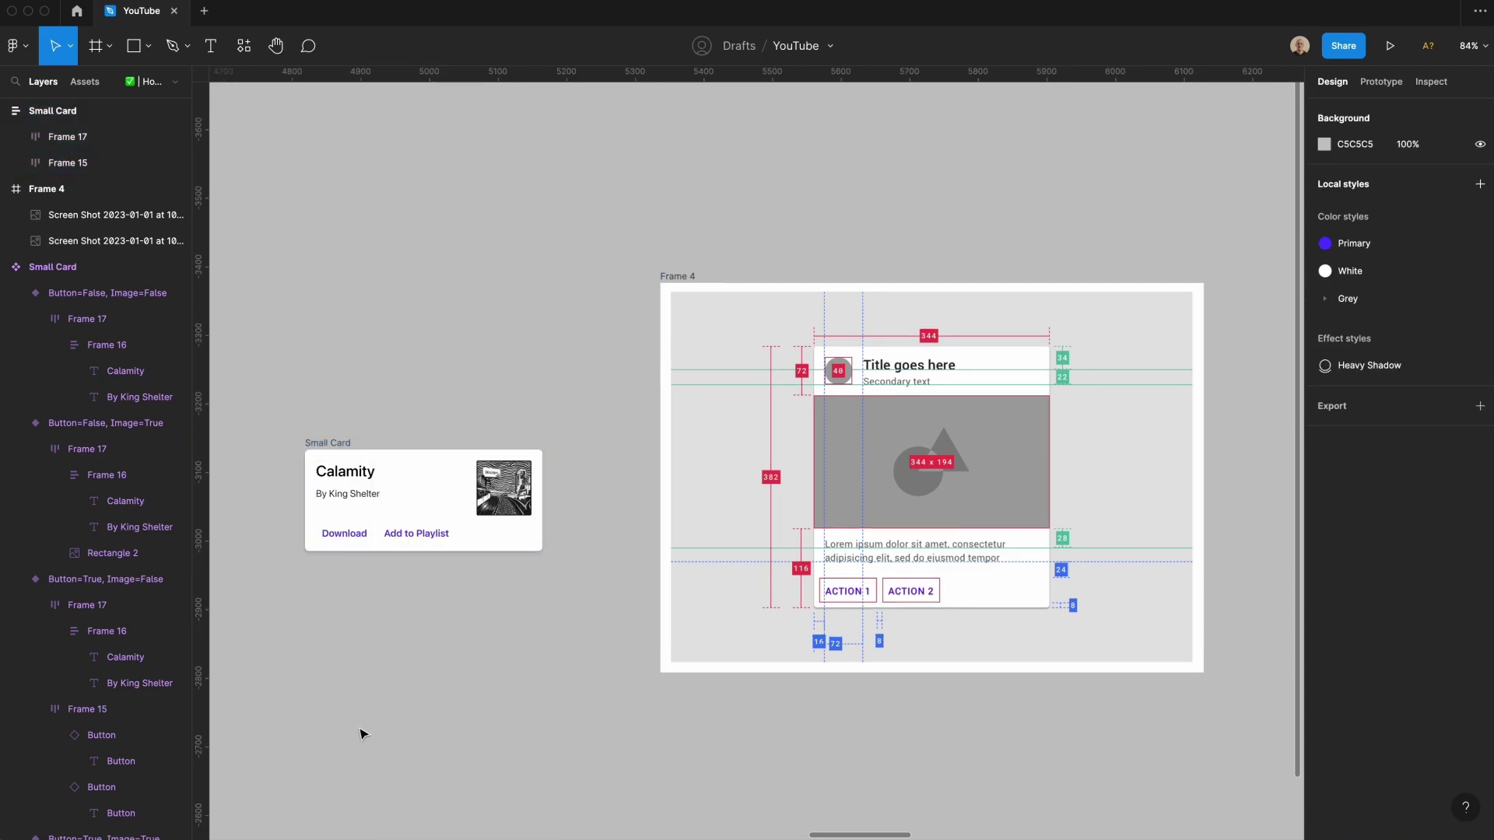
Step: Draw a rectangle below the detached card and size it to 344 × 194
key(r)
drag(336, 639, 493, 737)
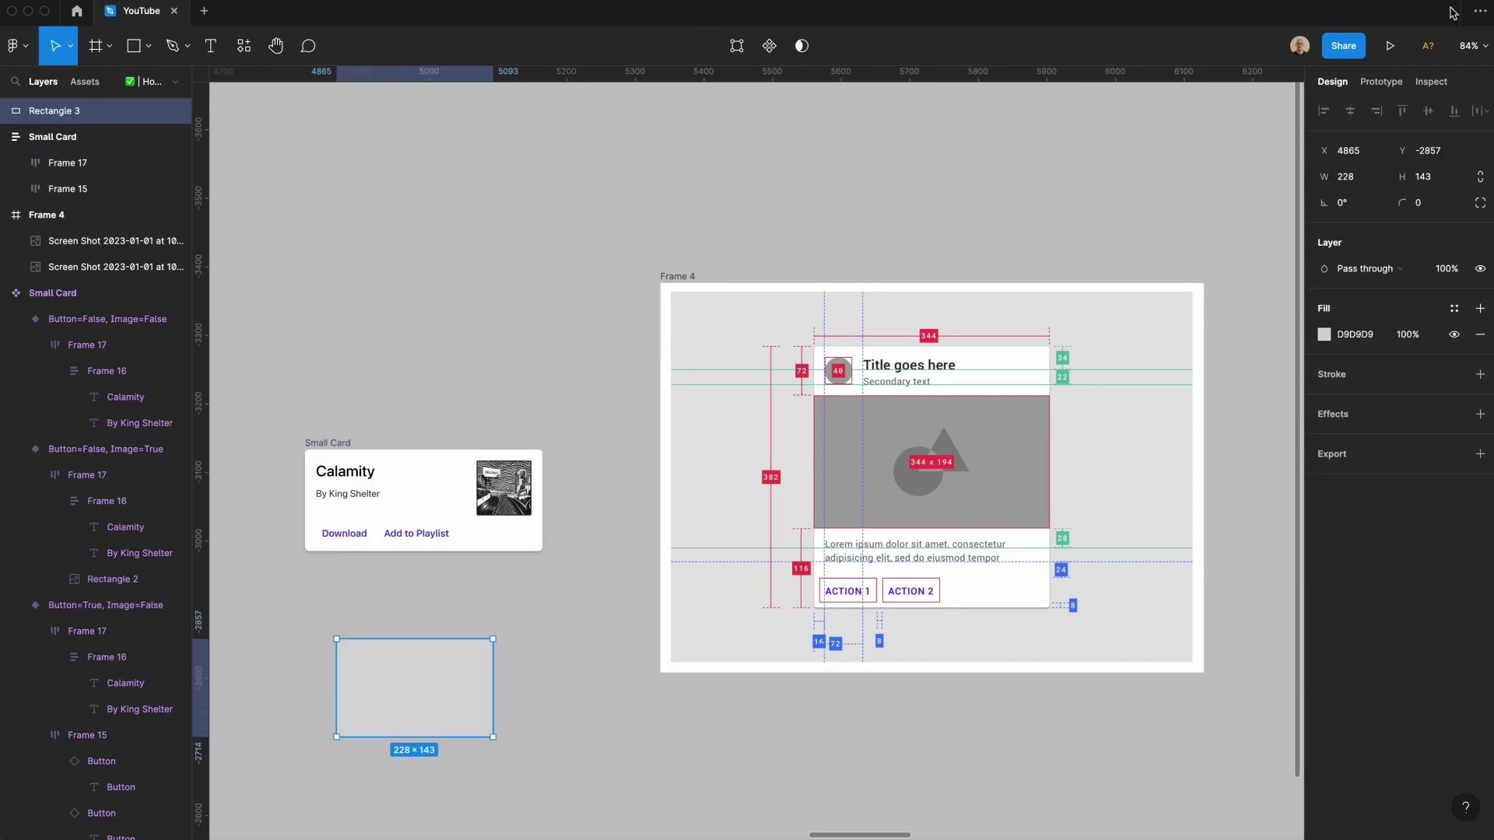
click(1349, 178)
key(Tab)
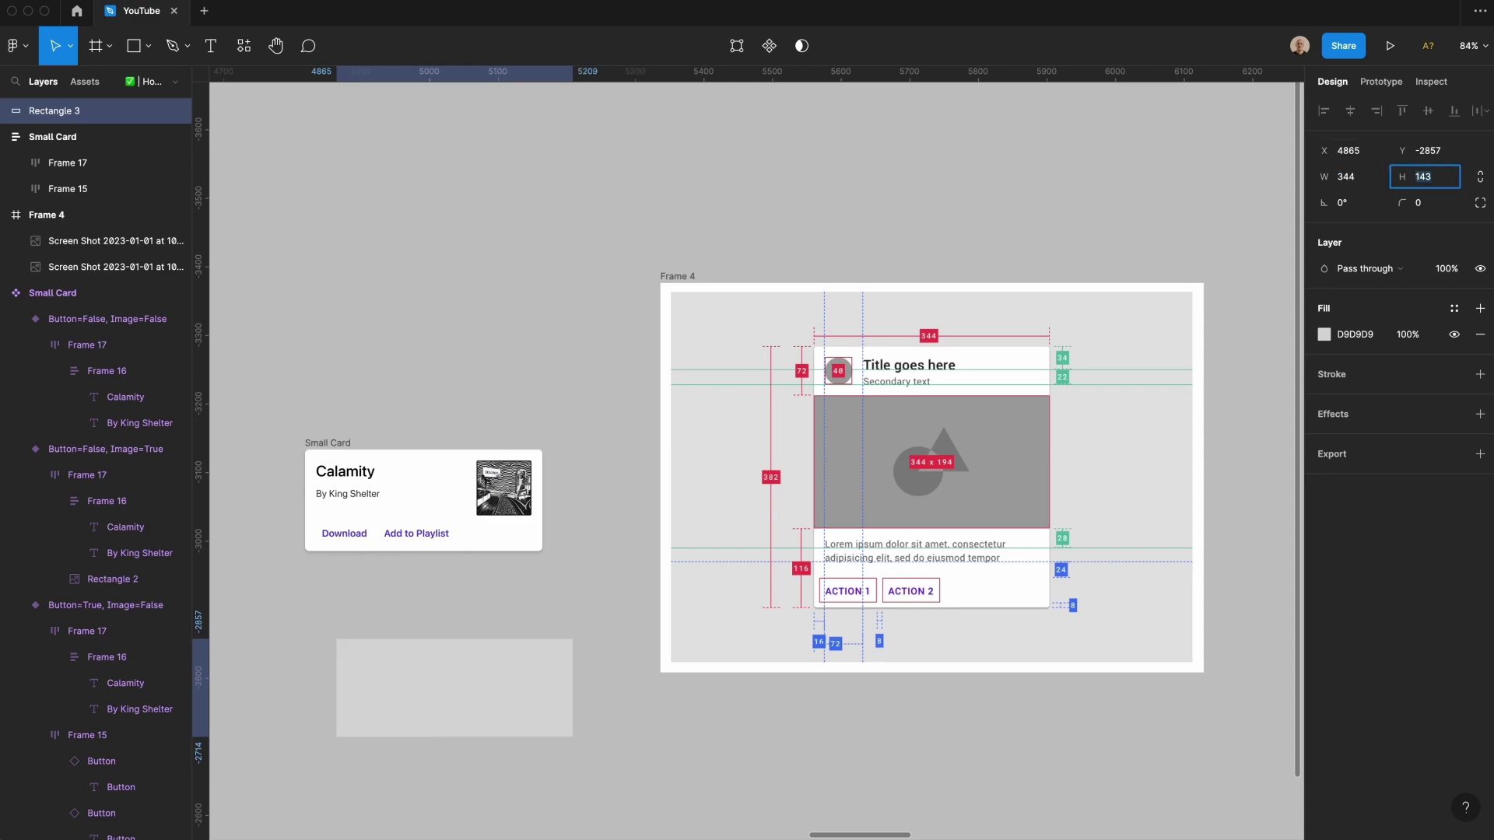
text(194)
click(704, 783)
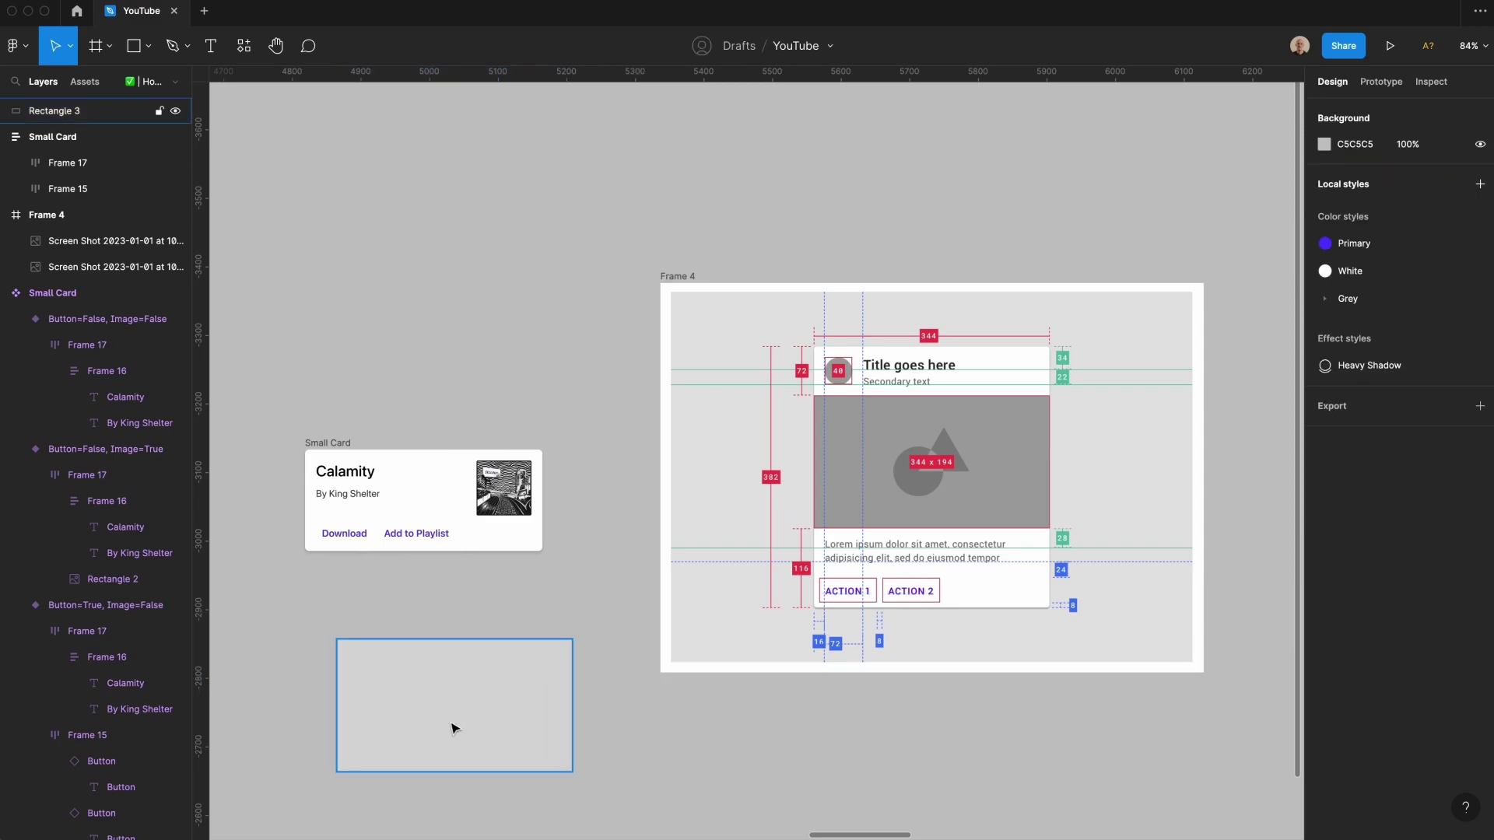
Step: Move the rectangle above the detached card, wrap it in auto layout, and set the horizontal padding to 0
drag(451, 717, 441, 284)
key(shift+a)
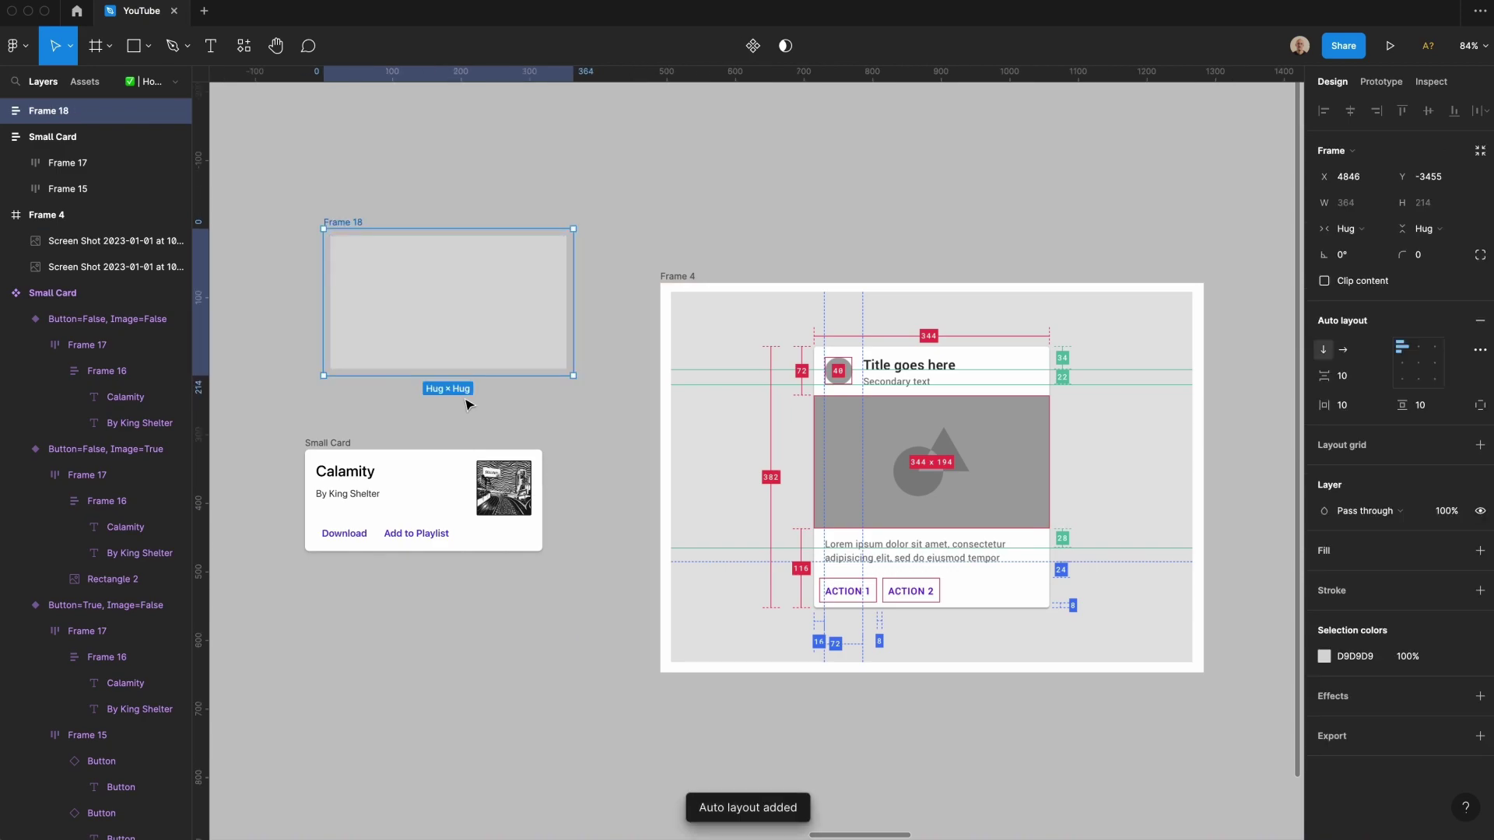
click(1347, 405)
text(0)
key(Return)
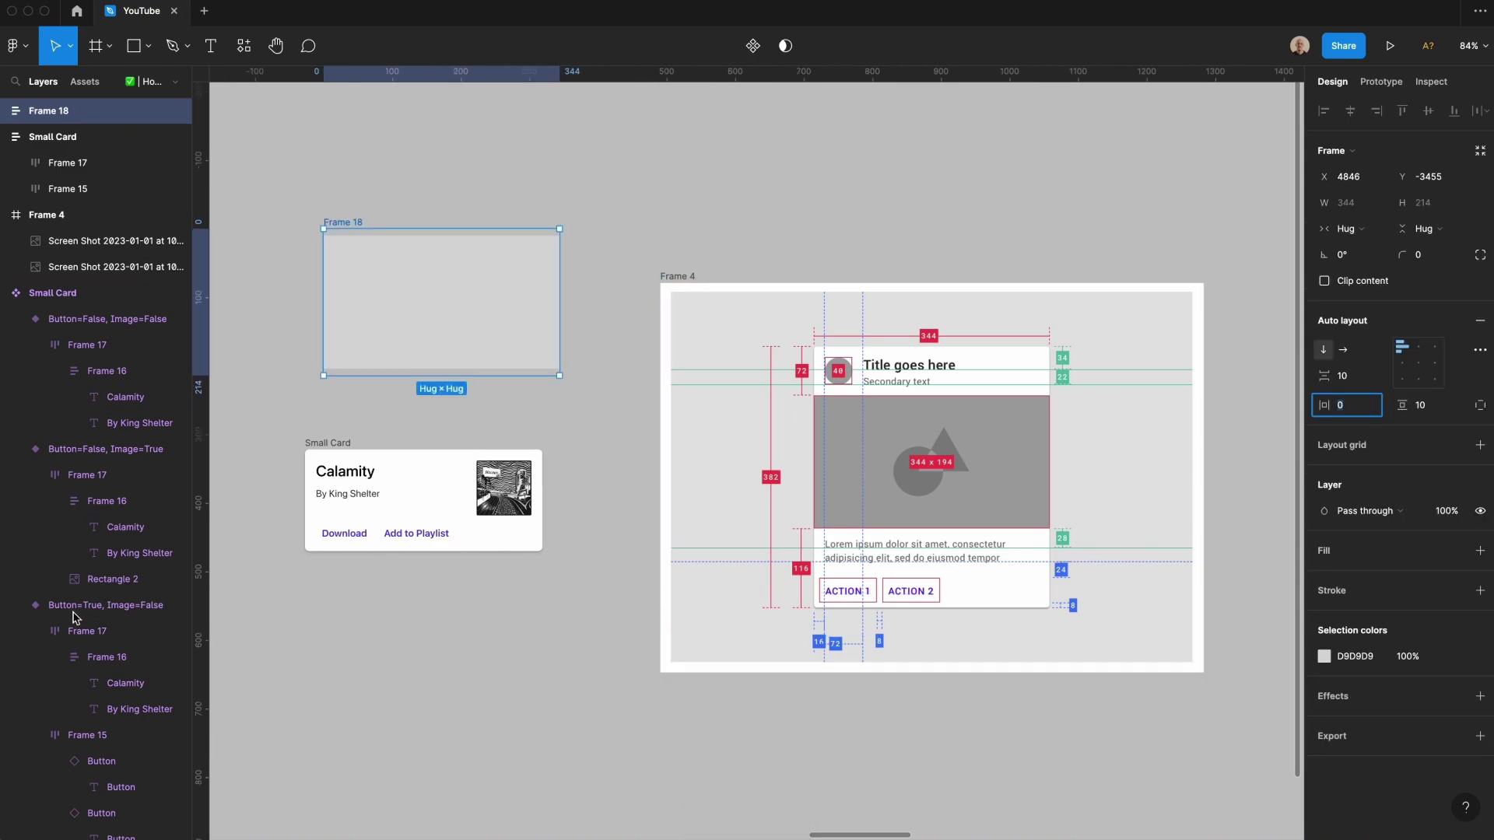
Step: Move the Download and Add to Playlist actions row from the detached card into the new auto layout frame
click(372, 535)
key(Delete)
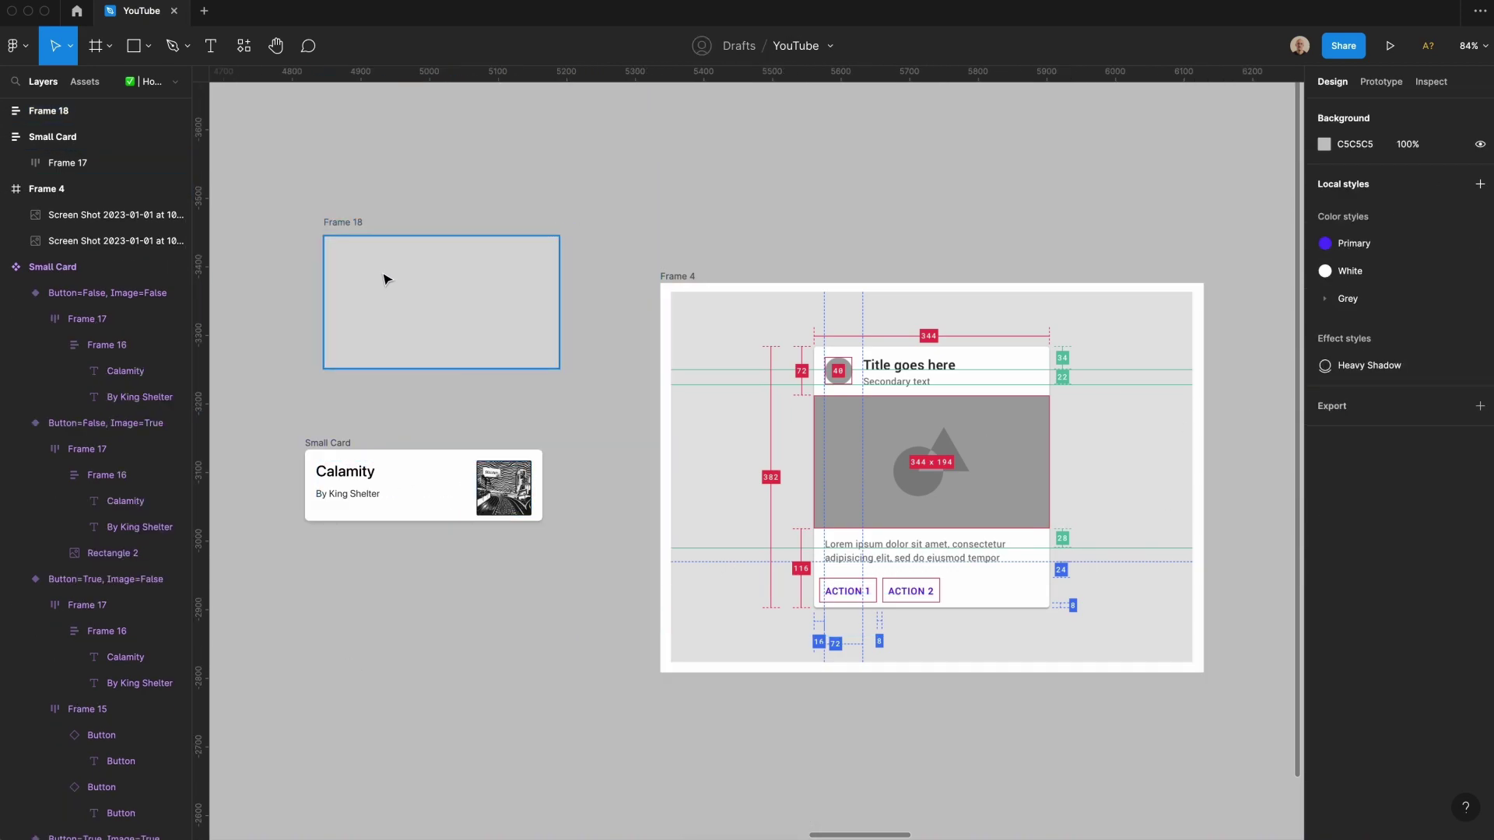
click(350, 224)
key(ctrl+v)
click(558, 470)
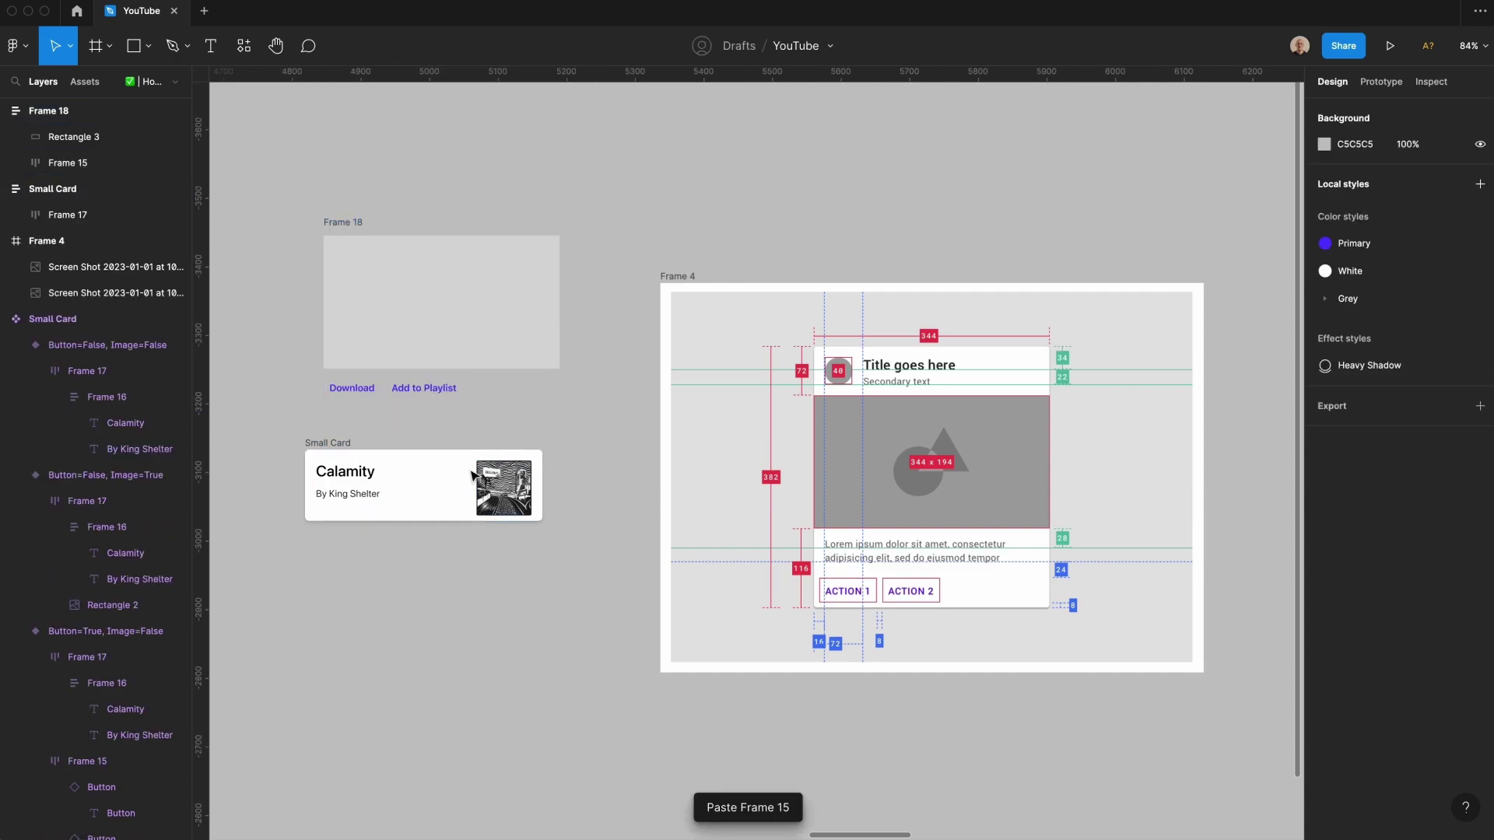
Step: Copy the detached card's subtitle text into the new frame and place it between the rectangle and the actions row
click(360, 498)
click(360, 498)
key(ctrl+c)
click(343, 224)
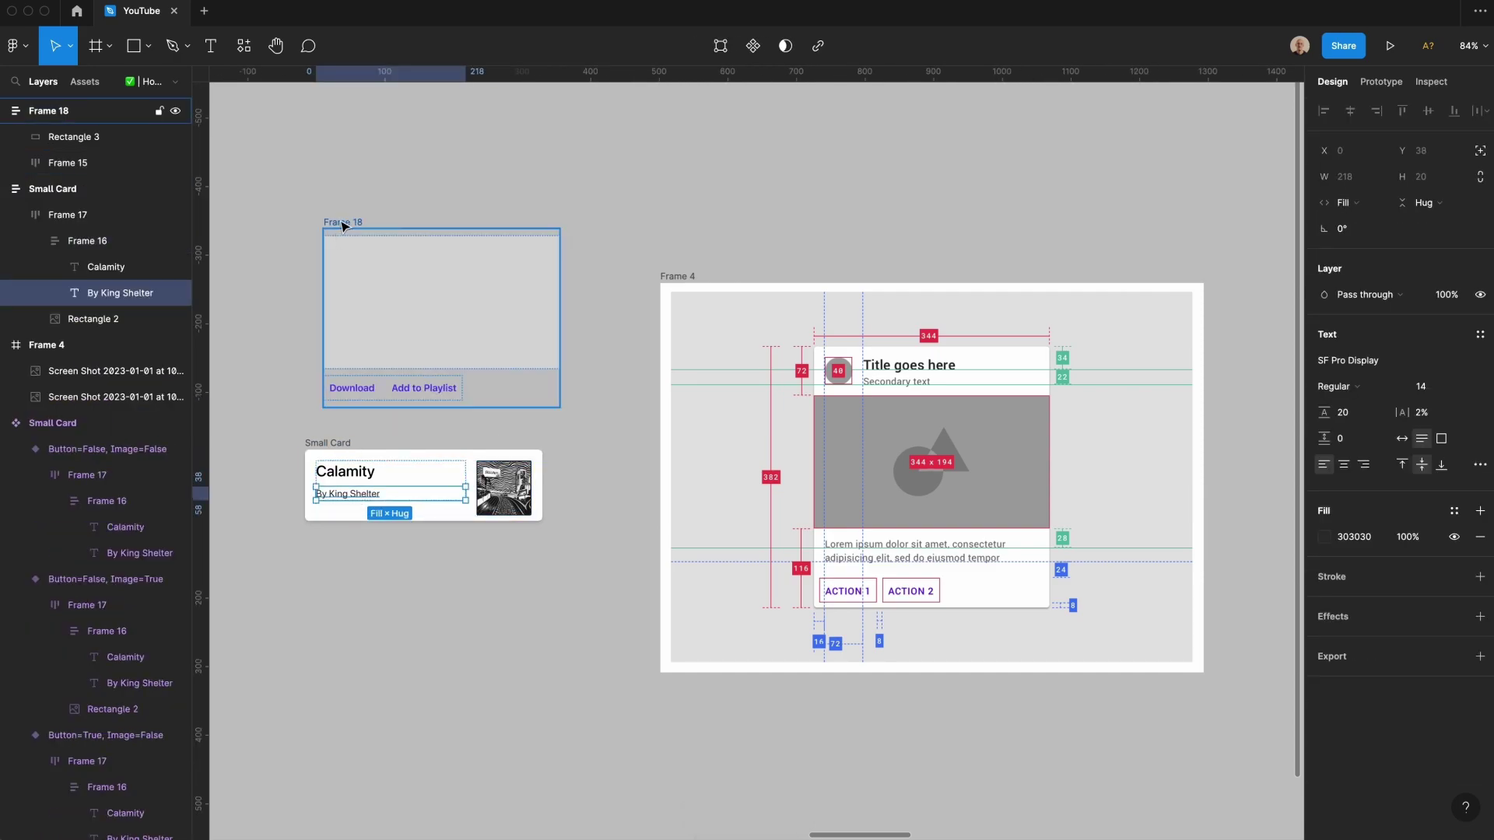
key(ctrl+v)
key(Up)
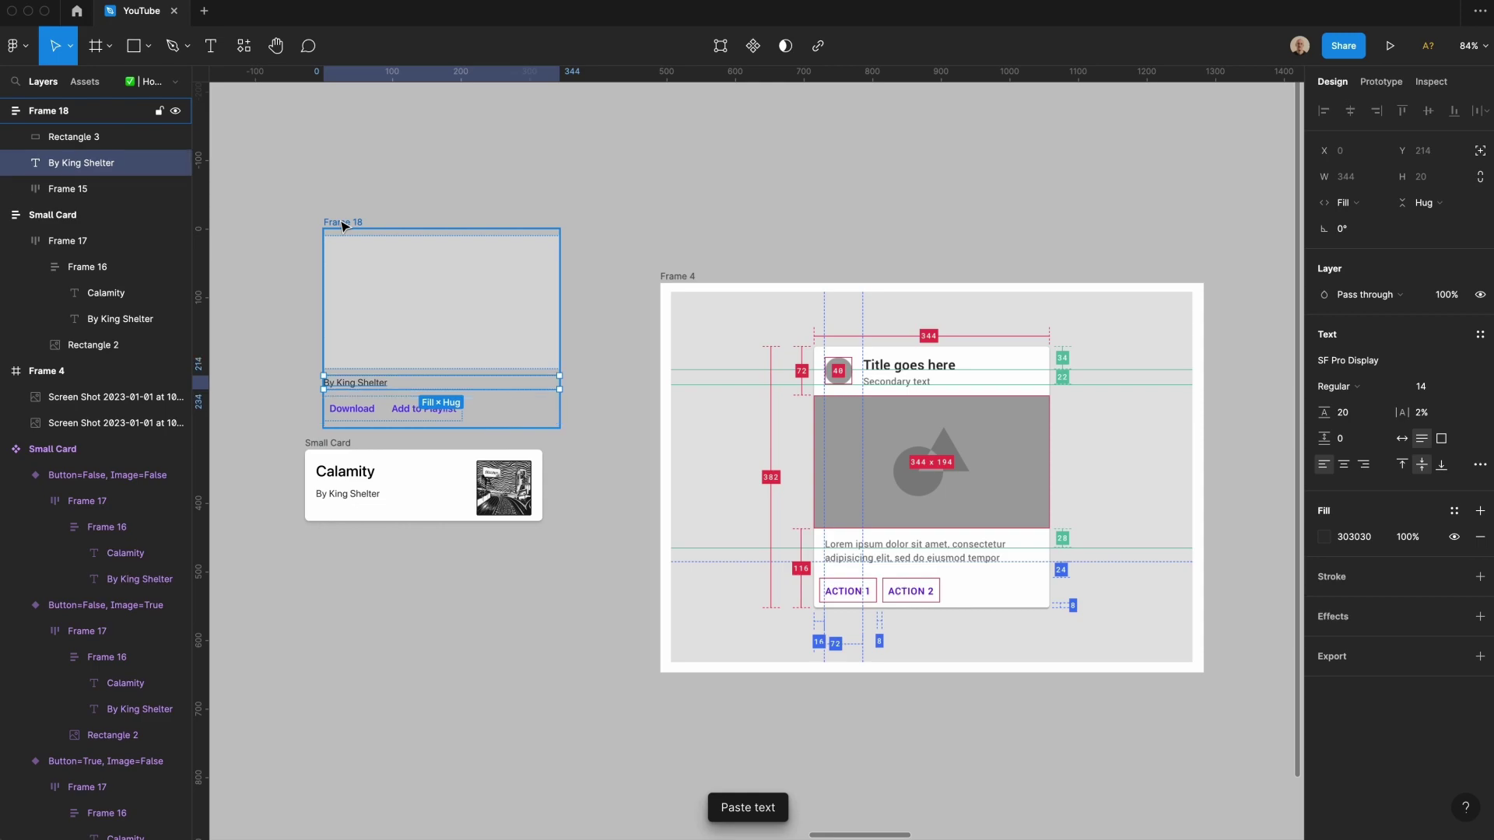
Step: Wrap the subtitle and actions row in an auto layout frame with 16 horizontal padding
shift+click(447, 414)
key(shift+a)
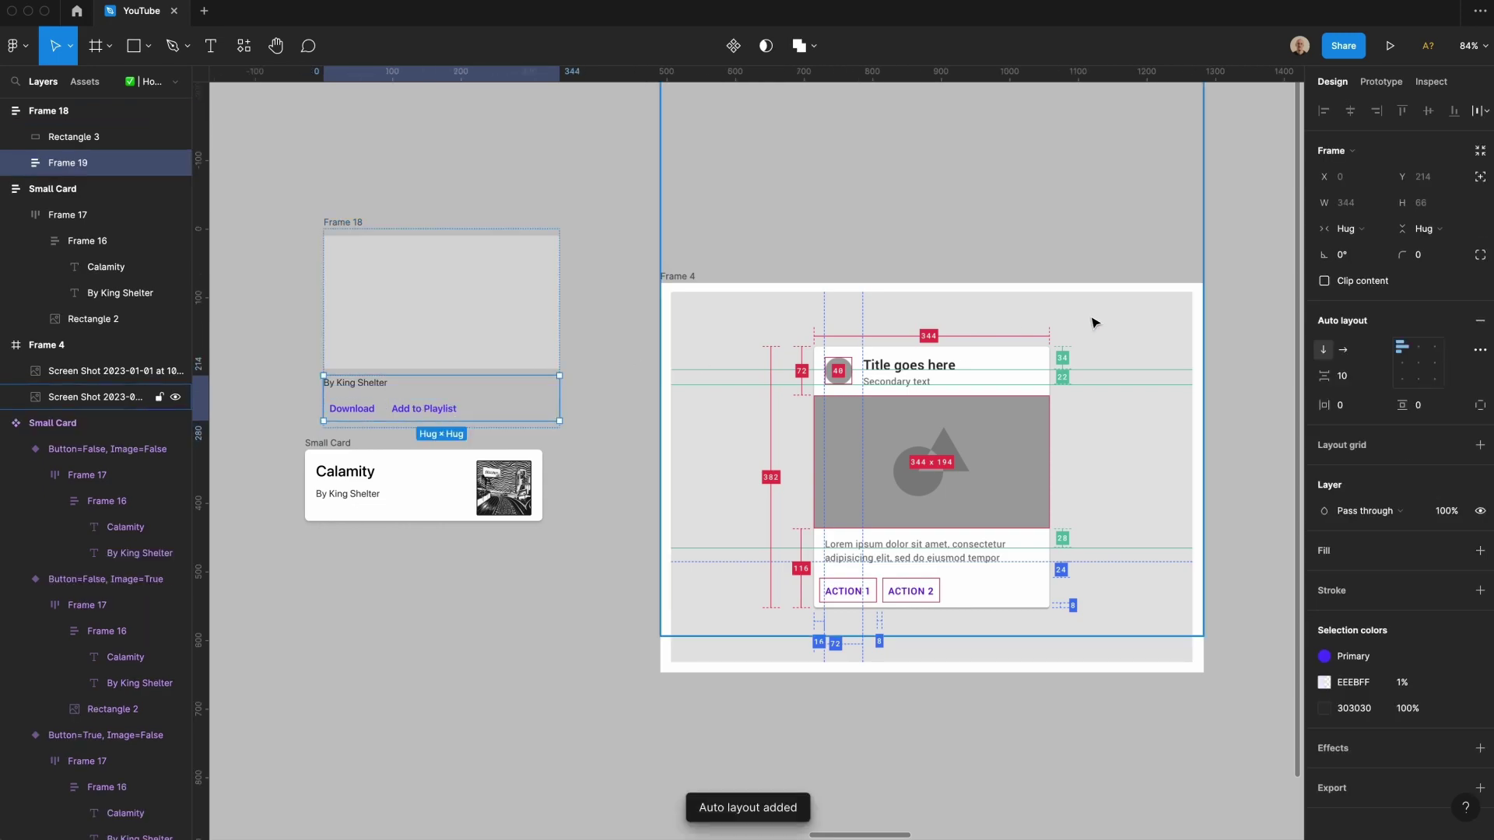
click(1349, 404)
text(16)
key(Return)
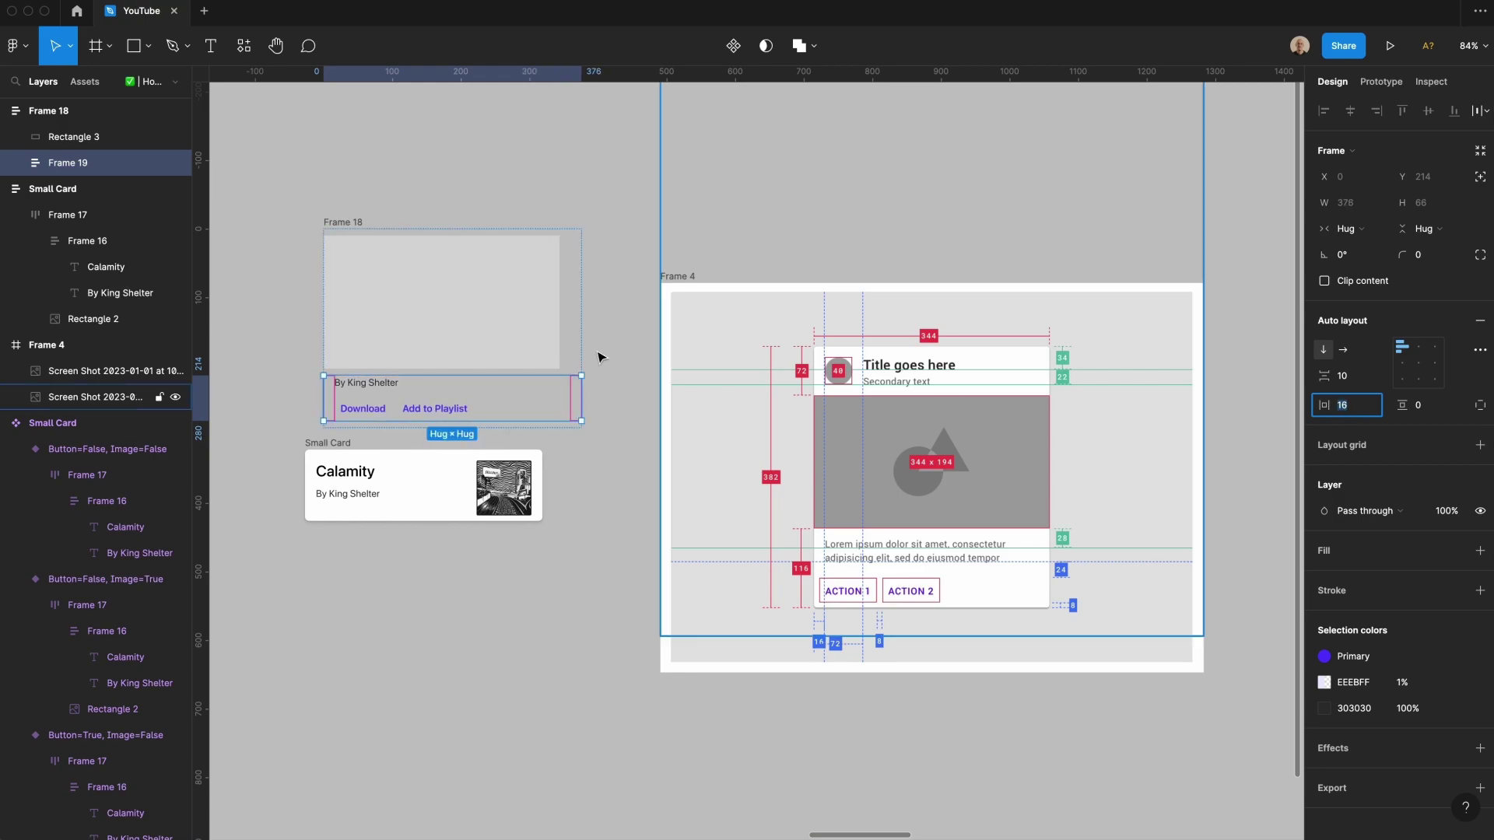
Step: Set the subtitle and actions frame's item spacing to 24 and narrow its width to 344
click(1348, 377)
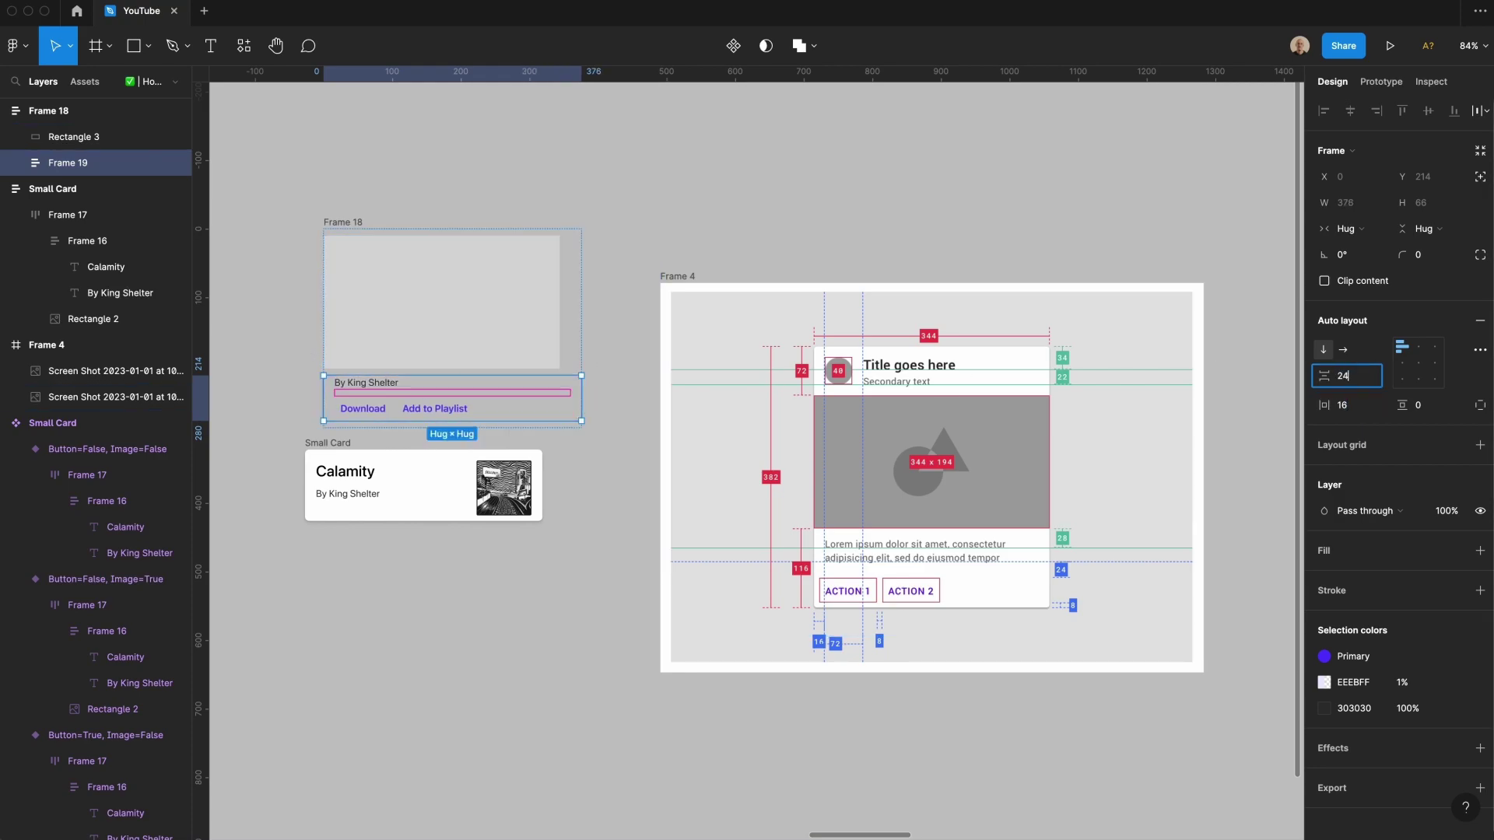
key(Return)
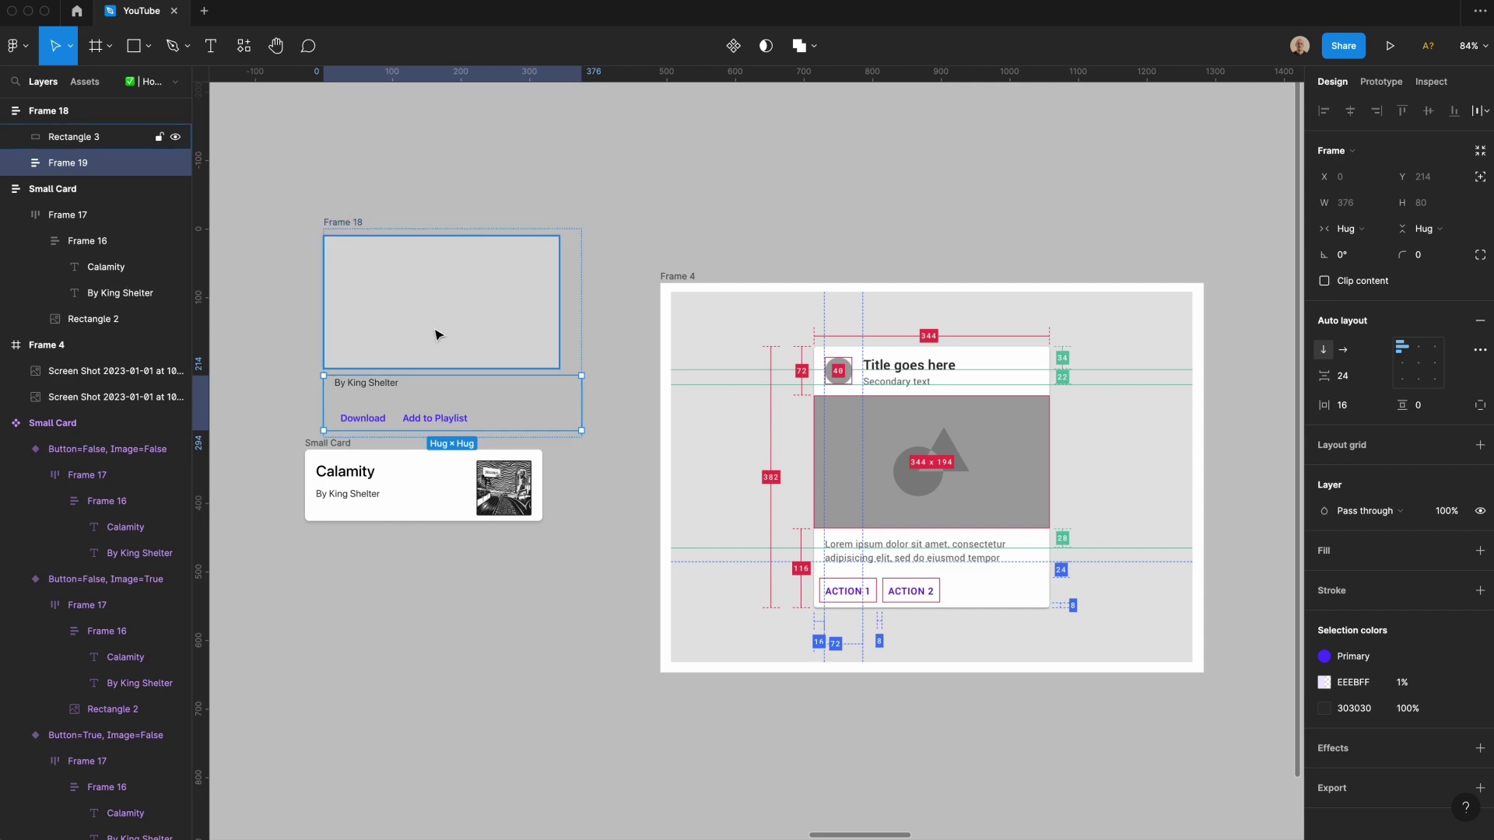
drag(579, 421, 555, 421)
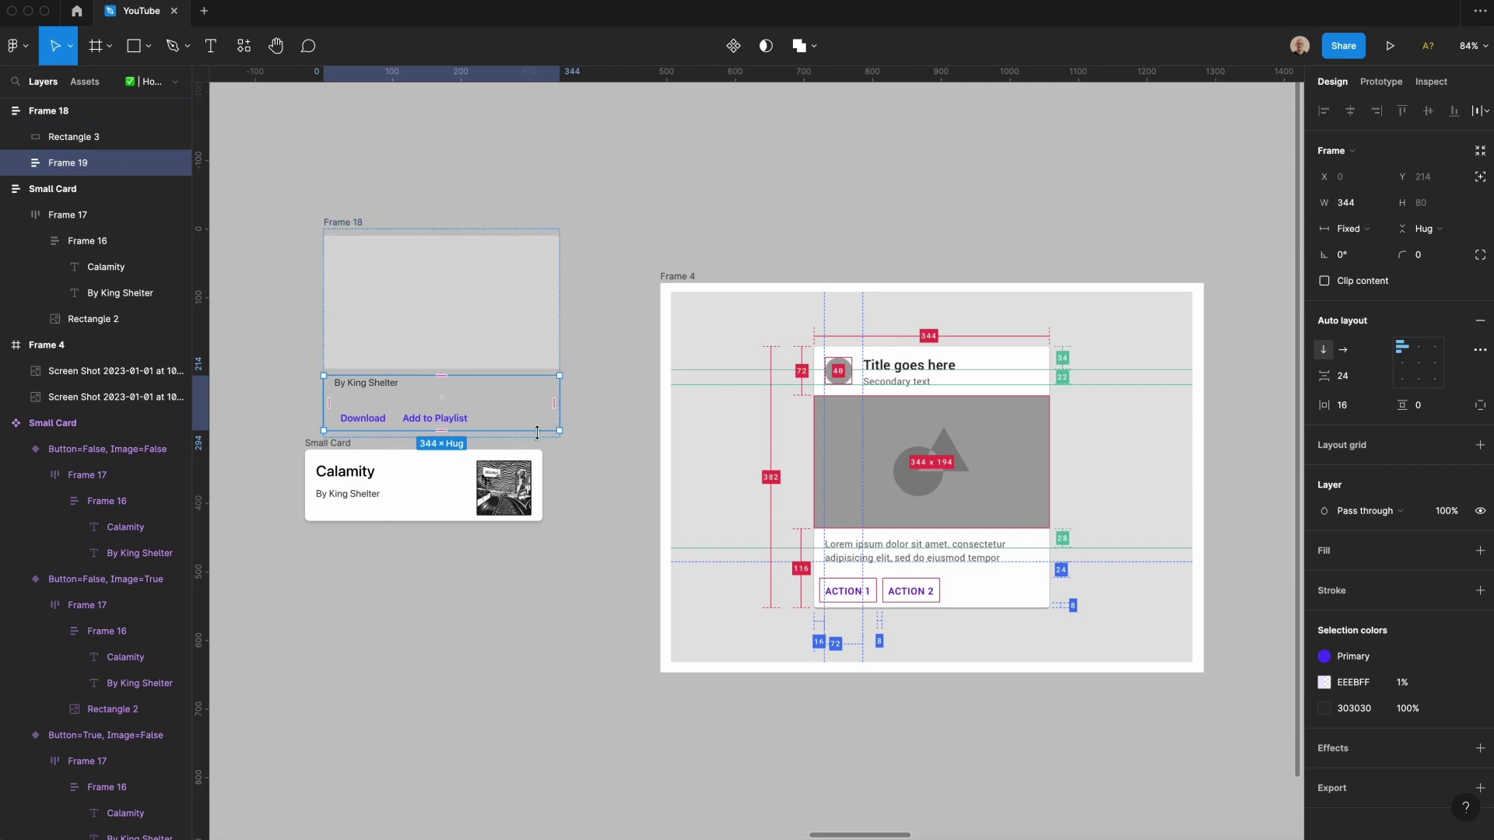
Step: Set the subtitle text below the grey rectangle to fill its container's width
double_click(365, 383)
click(1350, 203)
click(1358, 240)
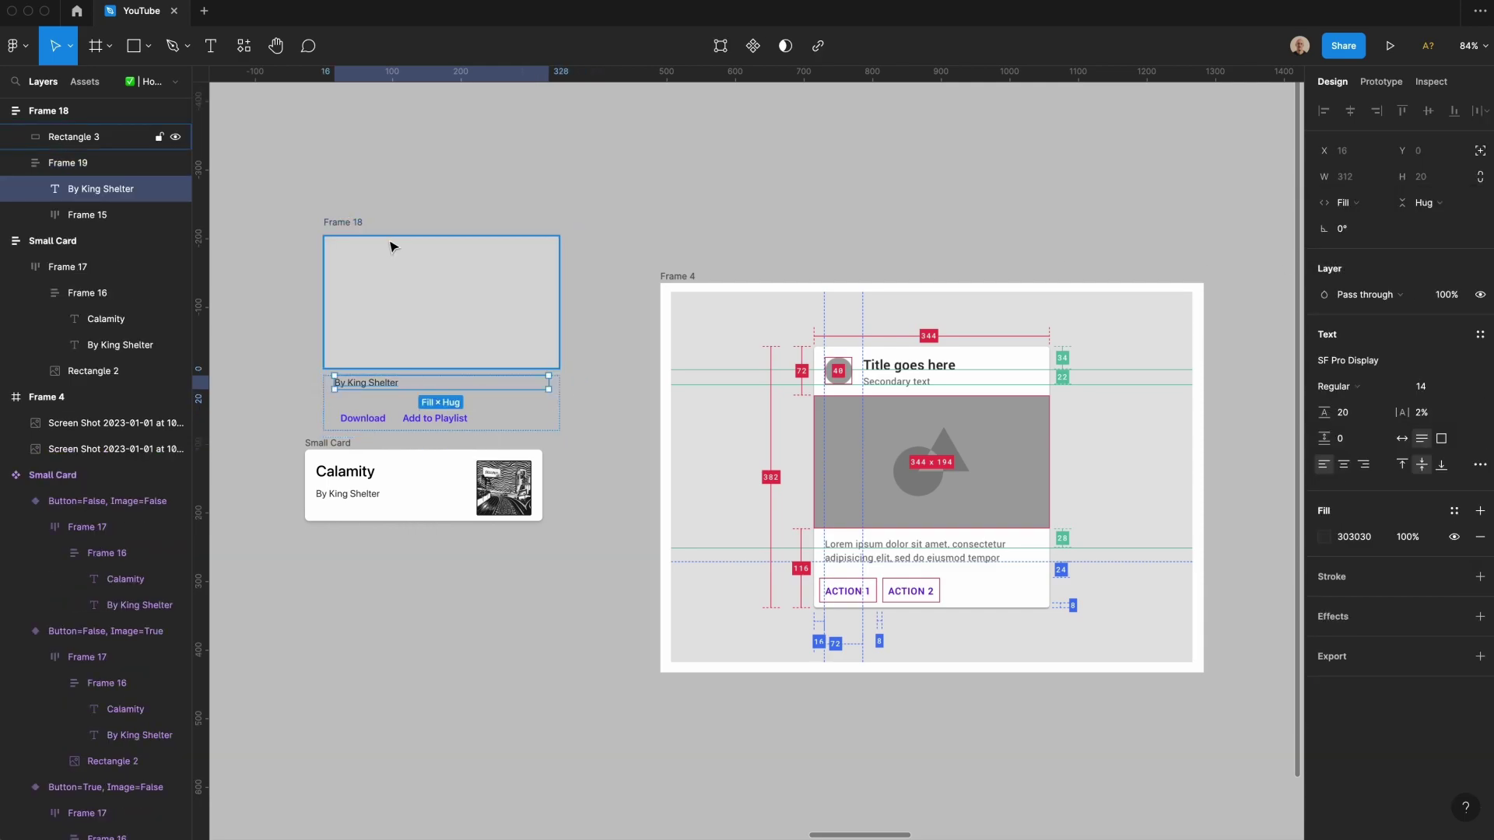
Step: Move the new card frame up, clear of the Small Card, and give it a white FFFFFF fill
drag(344, 222, 366, 168)
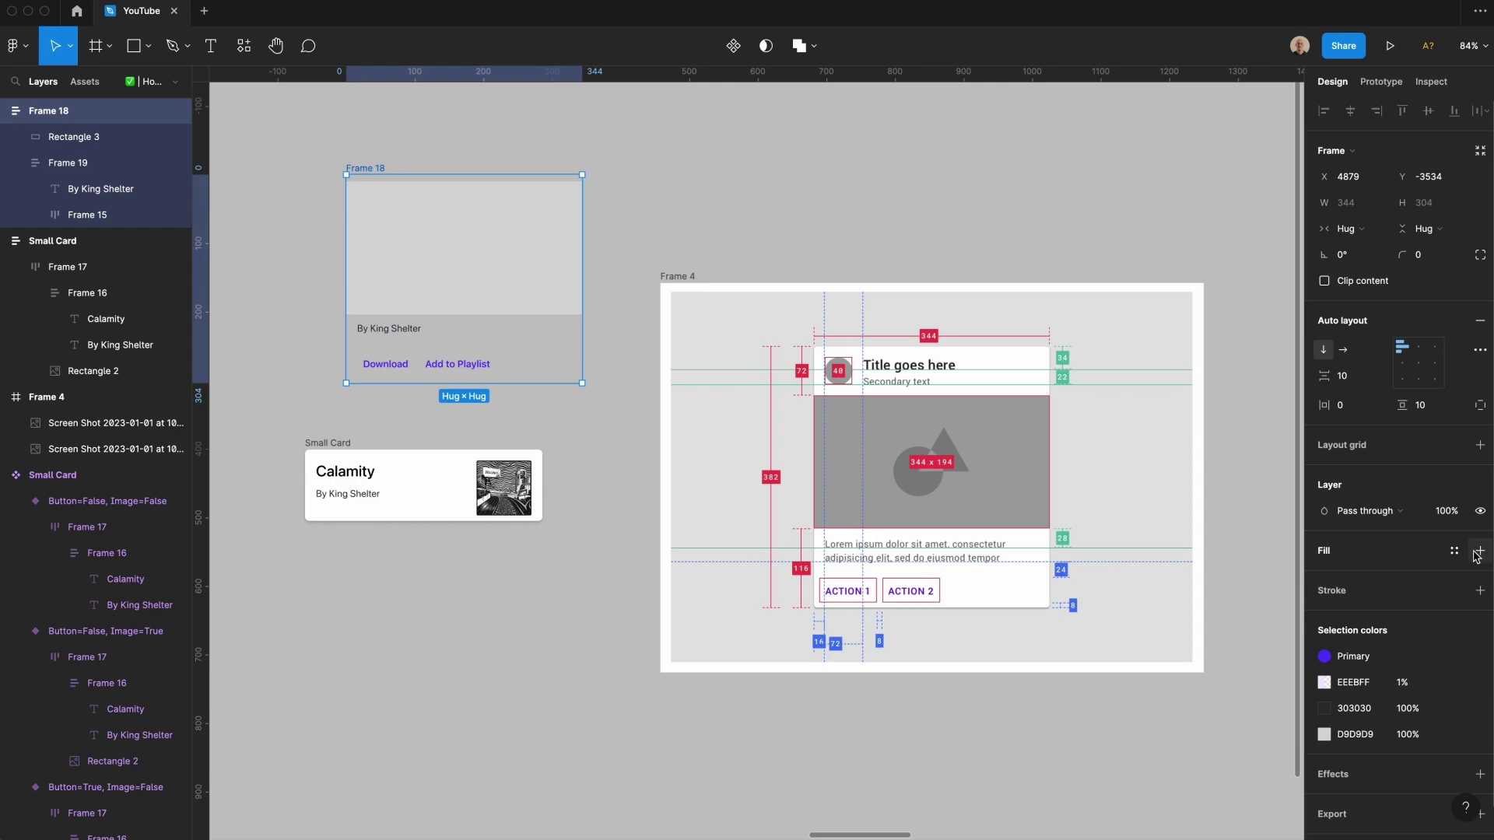
click(1477, 551)
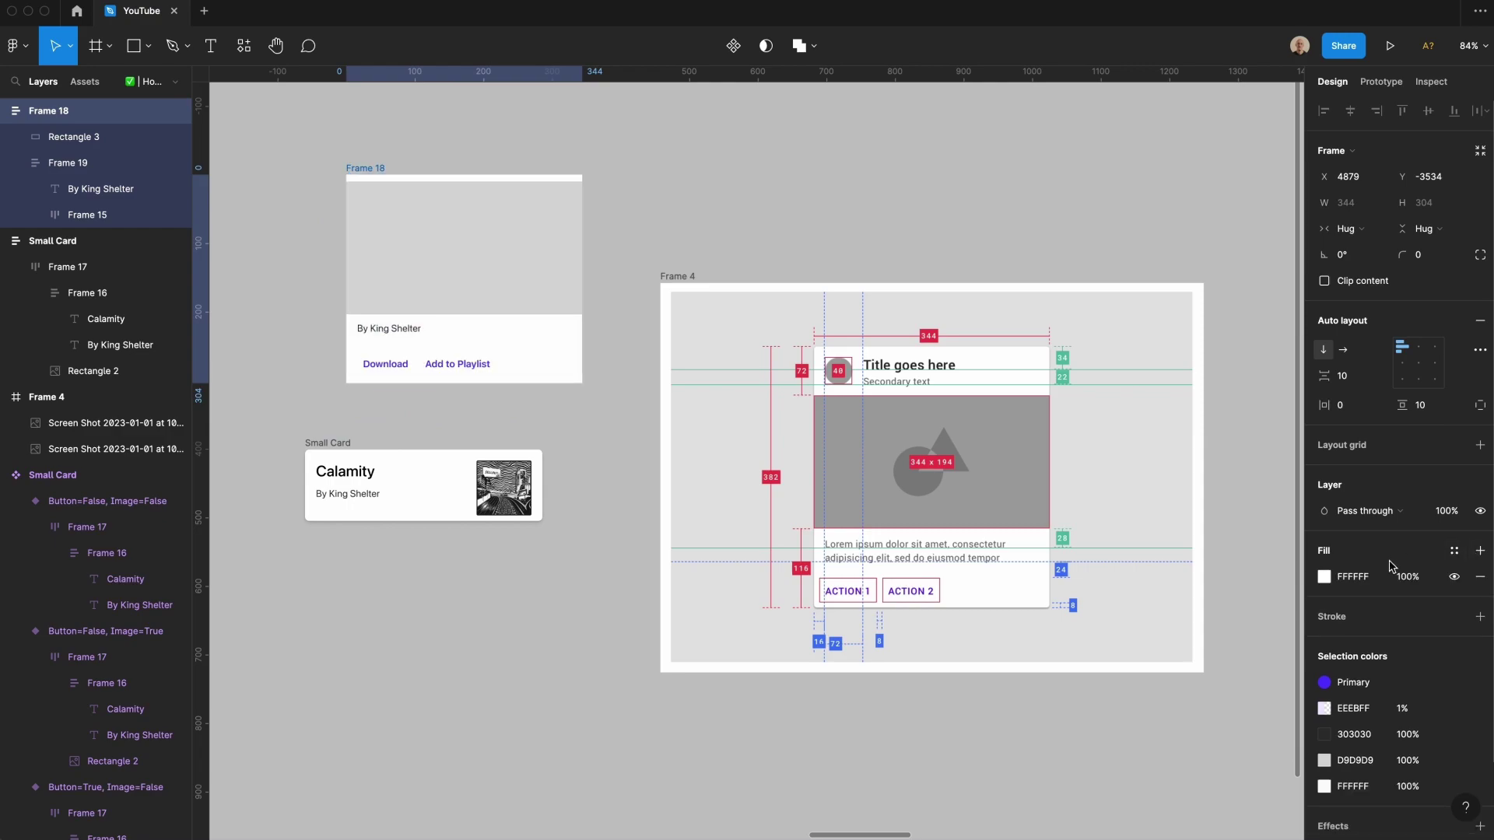
click(527, 647)
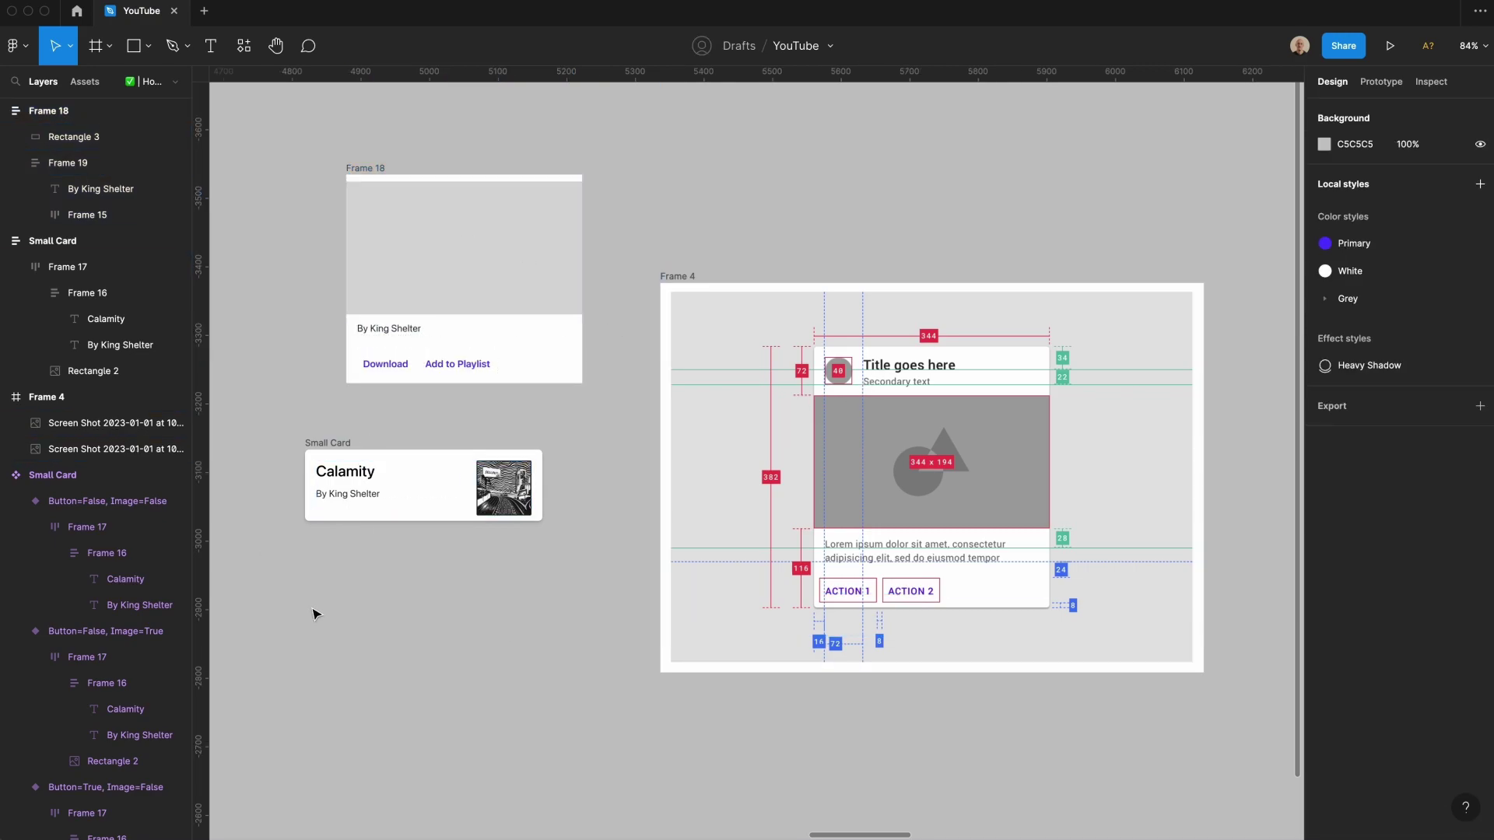
Step: Copy the title and subtitle frame from the Small Card to the top of the new card, and delete that Small Card
double_click(355, 490)
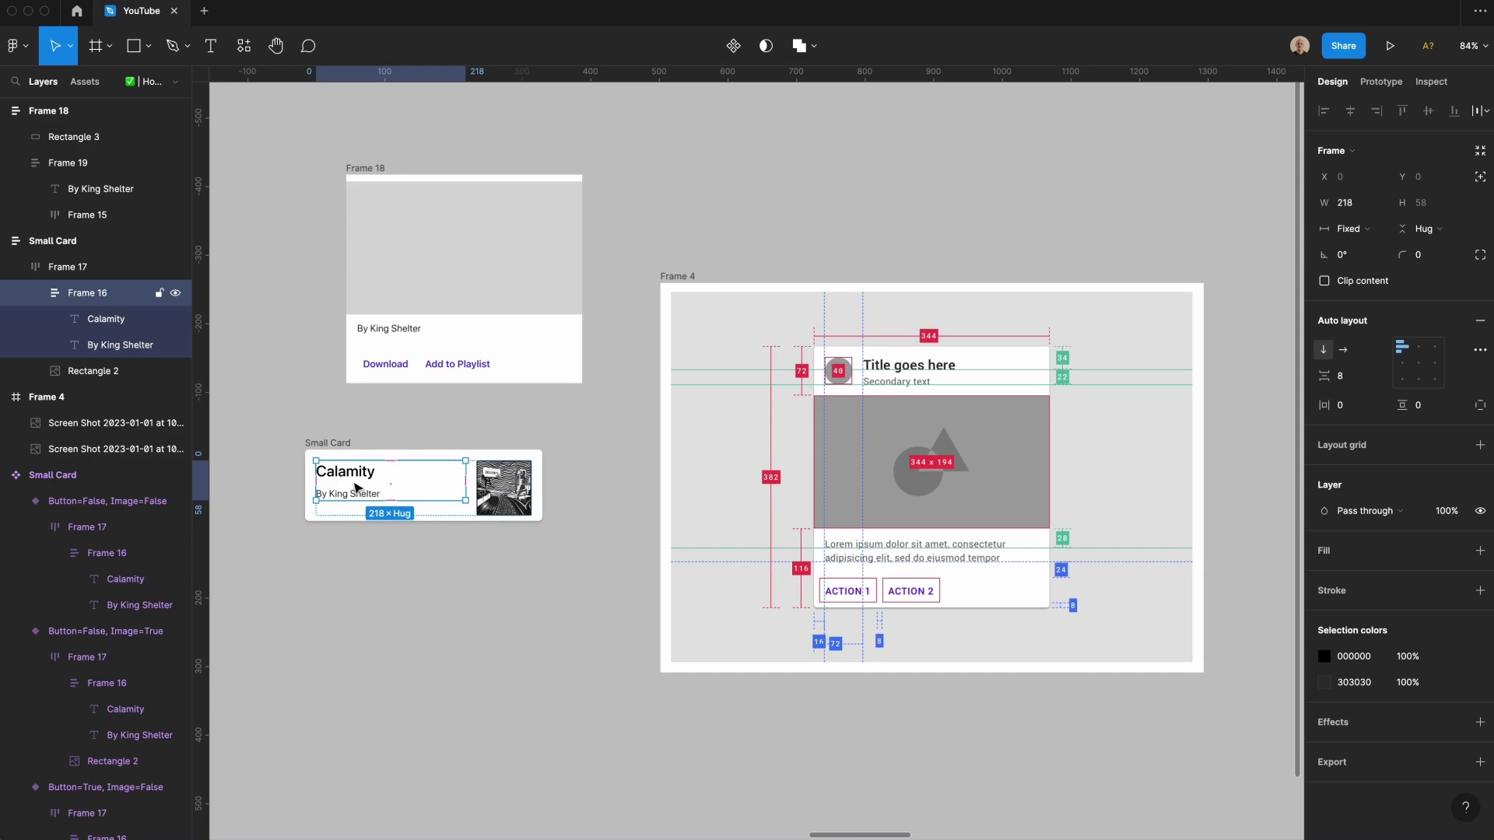
click(381, 171)
key(ctrl+v)
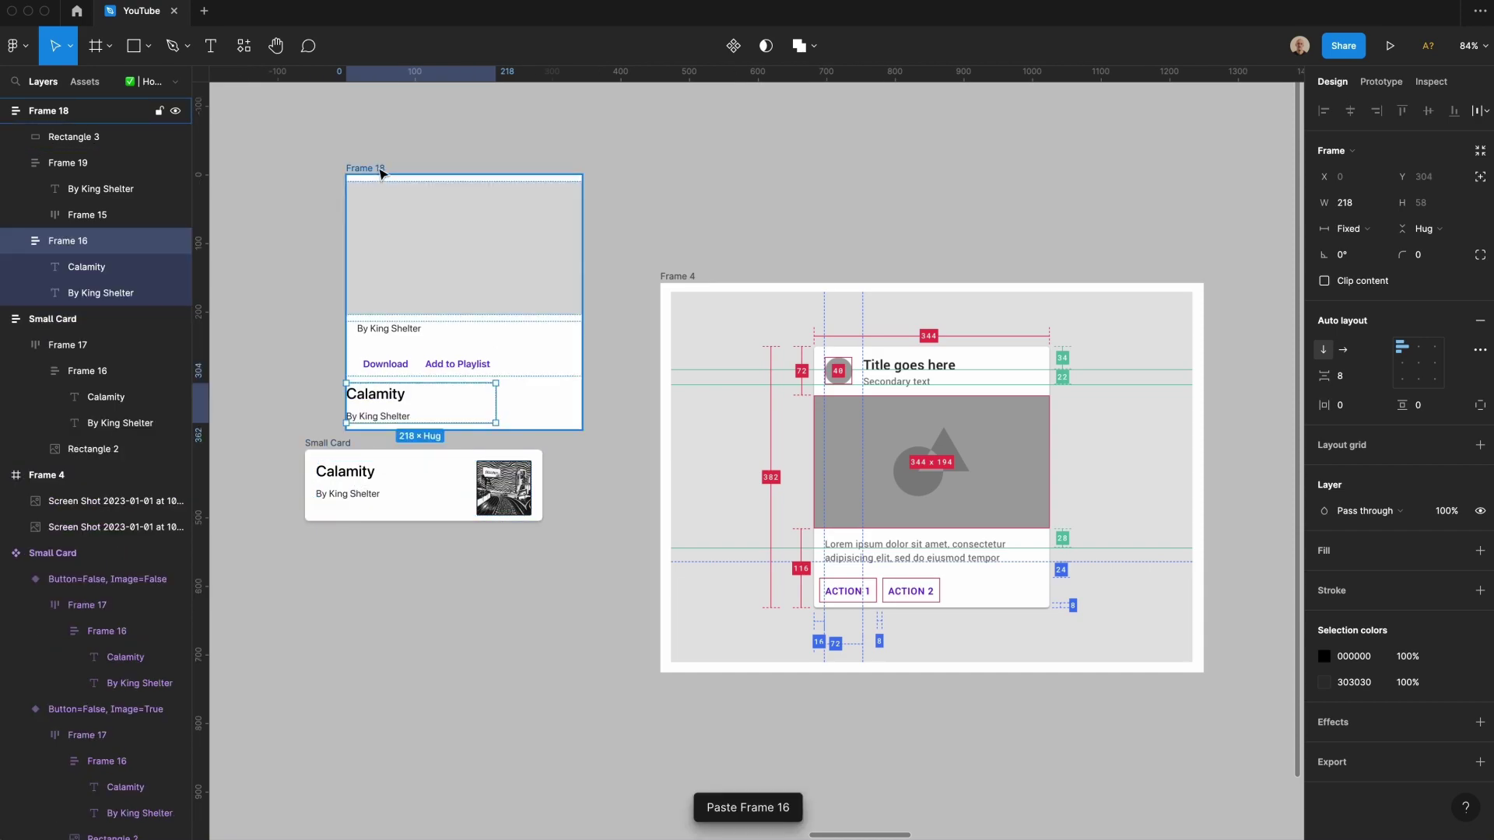
key(Up)
key(Up)
click(320, 442)
key(Delete)
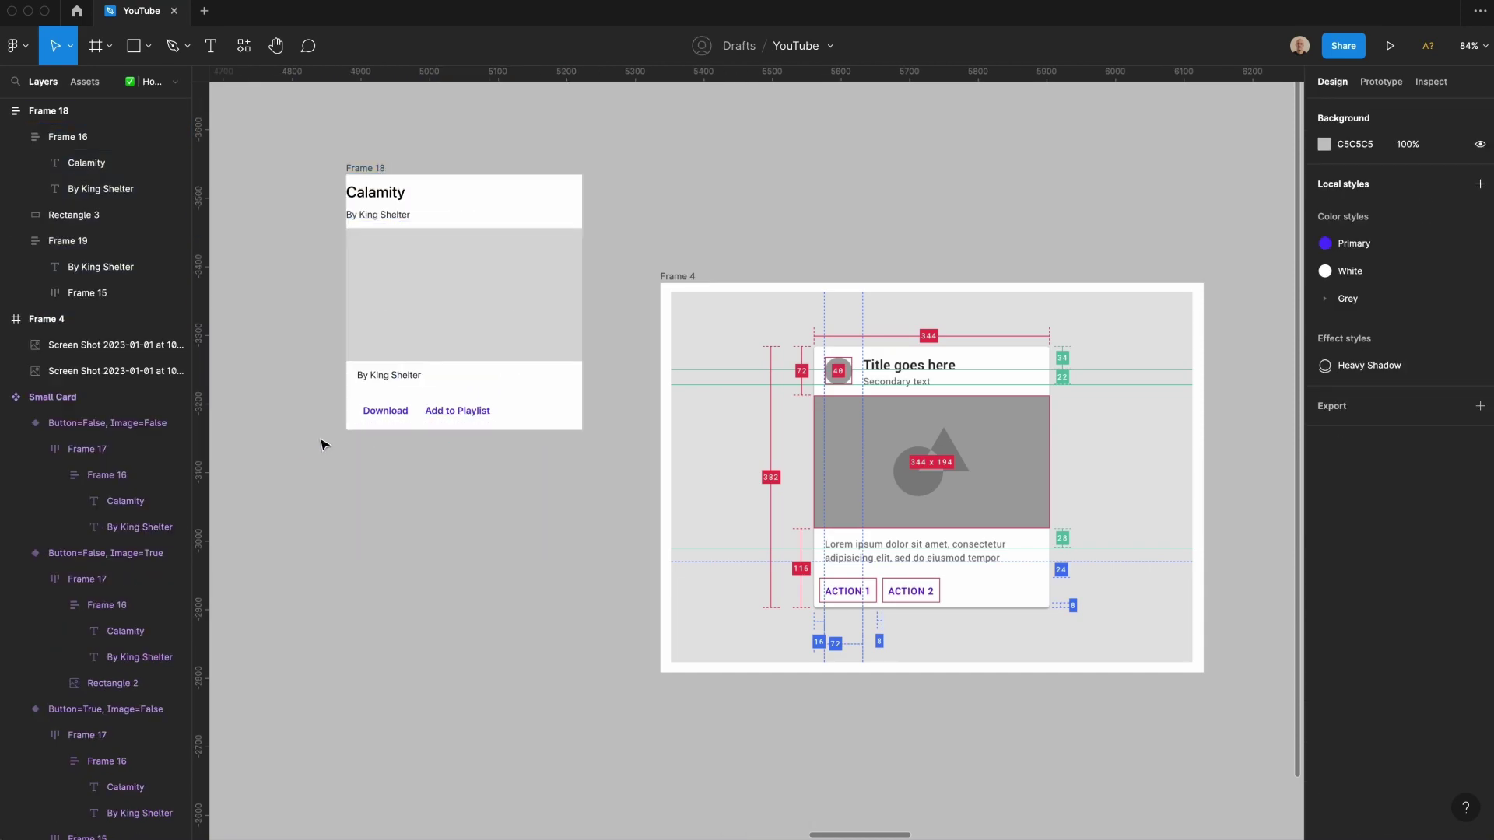
Step: Set the Calamity title's font size to 18 and its line height to 24
double_click(366, 193)
click(1432, 387)
text(18)
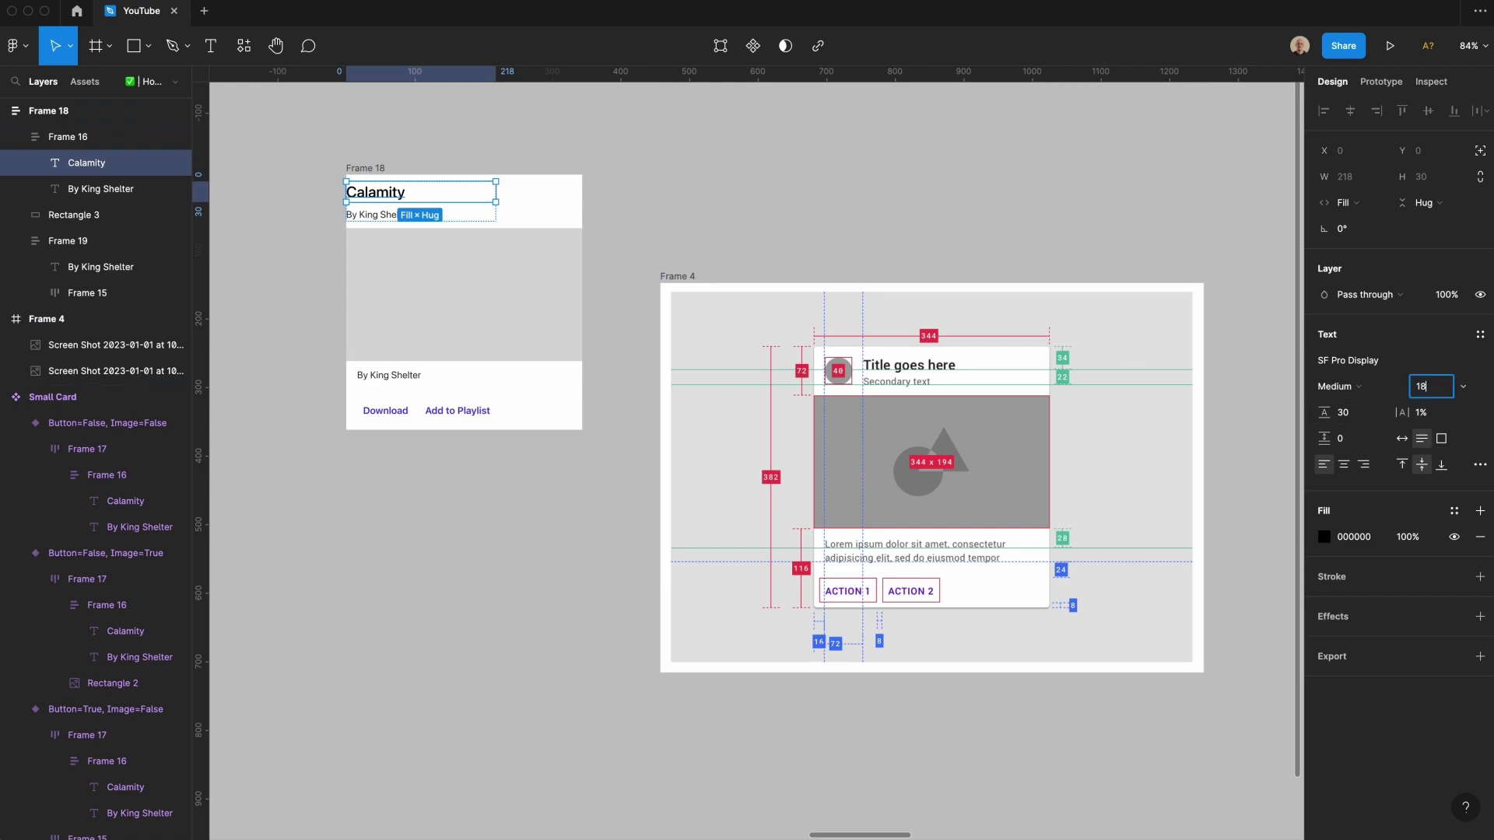
key(Tab)
text(24)
key(Return)
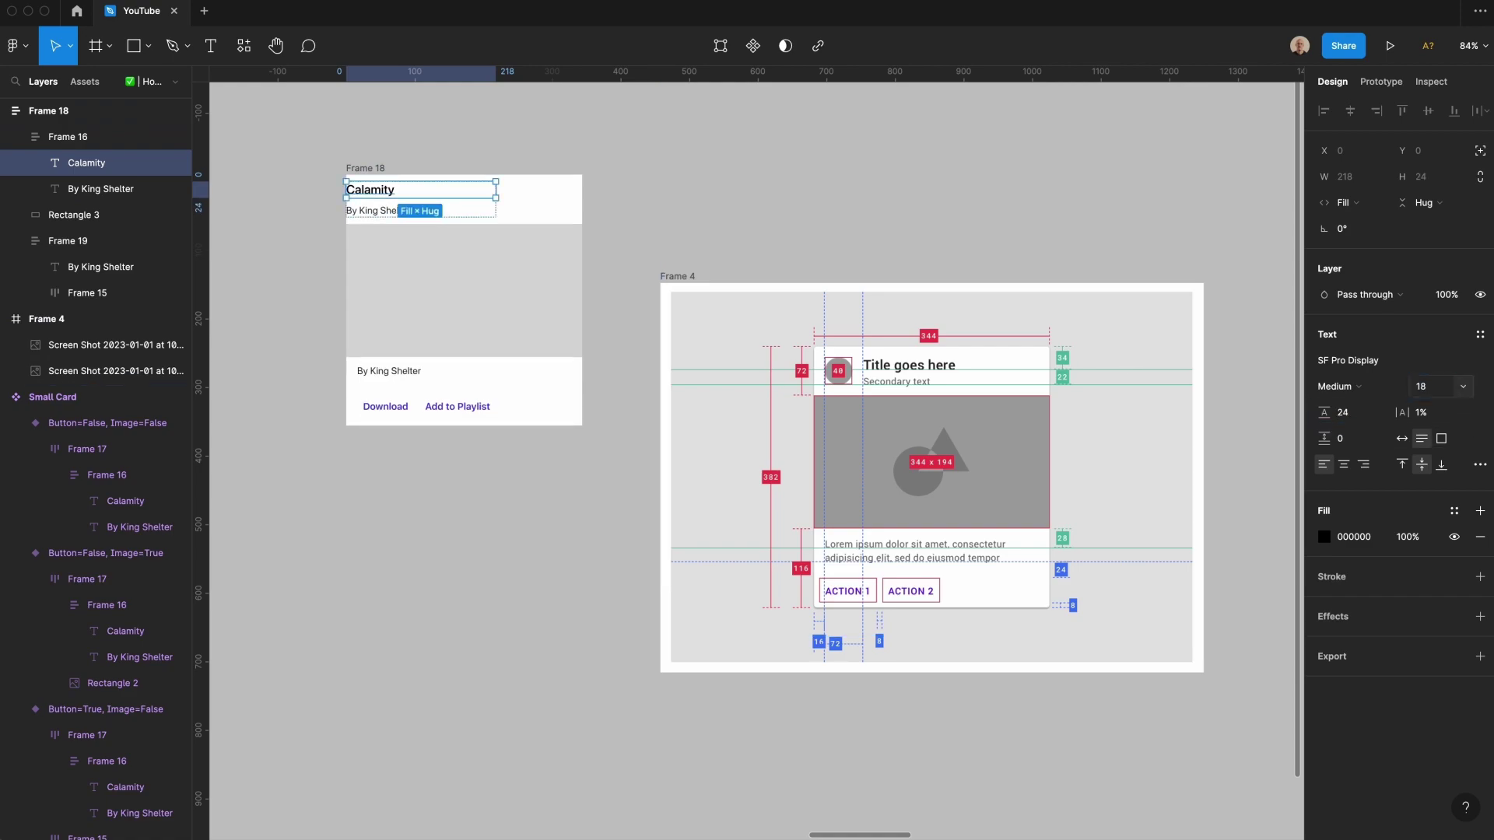
Step: Set the item spacing between the title and subtitle in the card header to 4
key(shift+Return)
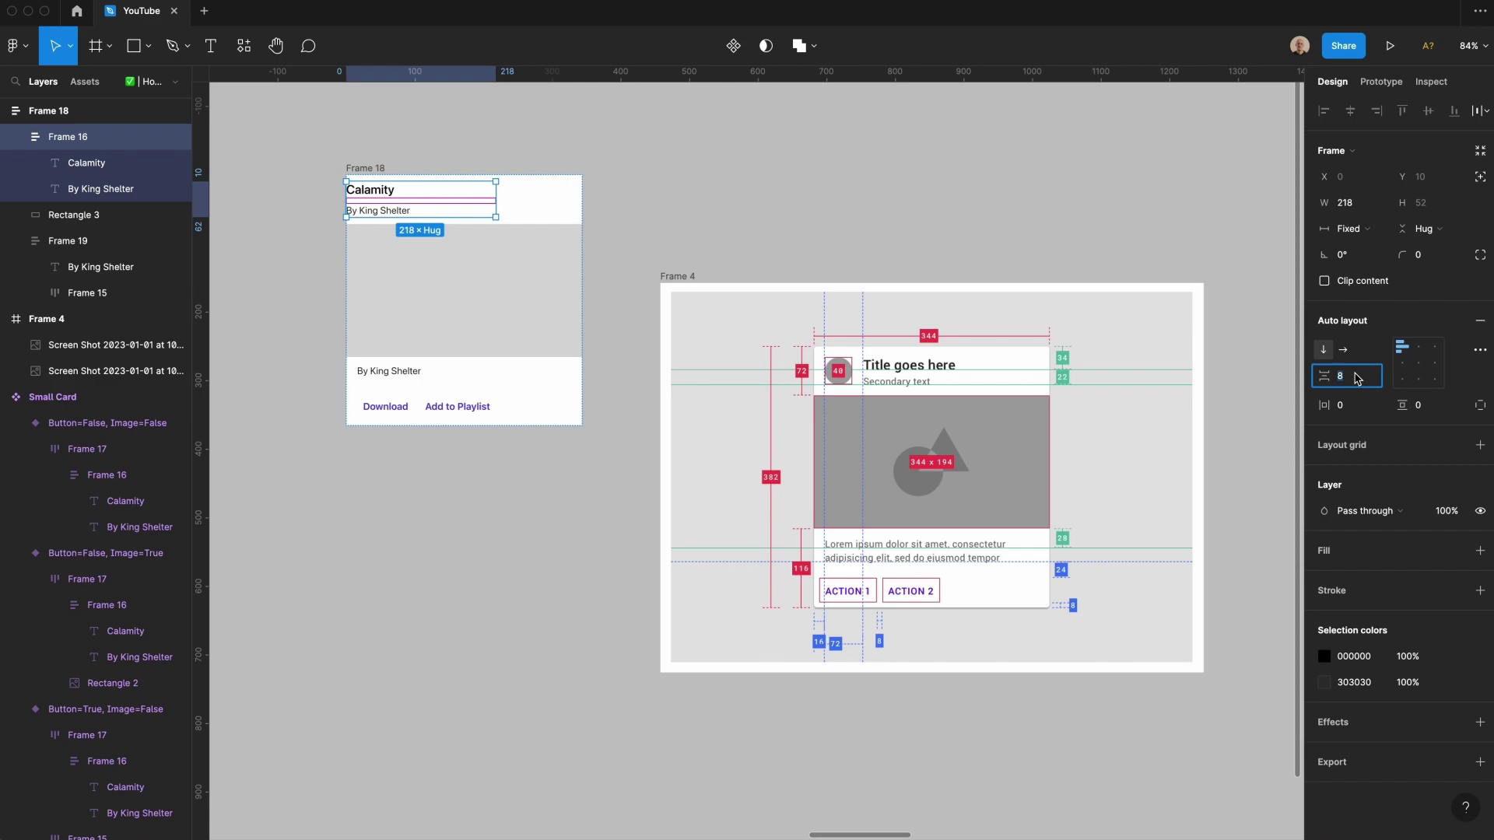
key(Down)
key(Down)
key(Down)
key(Down)
click(699, 202)
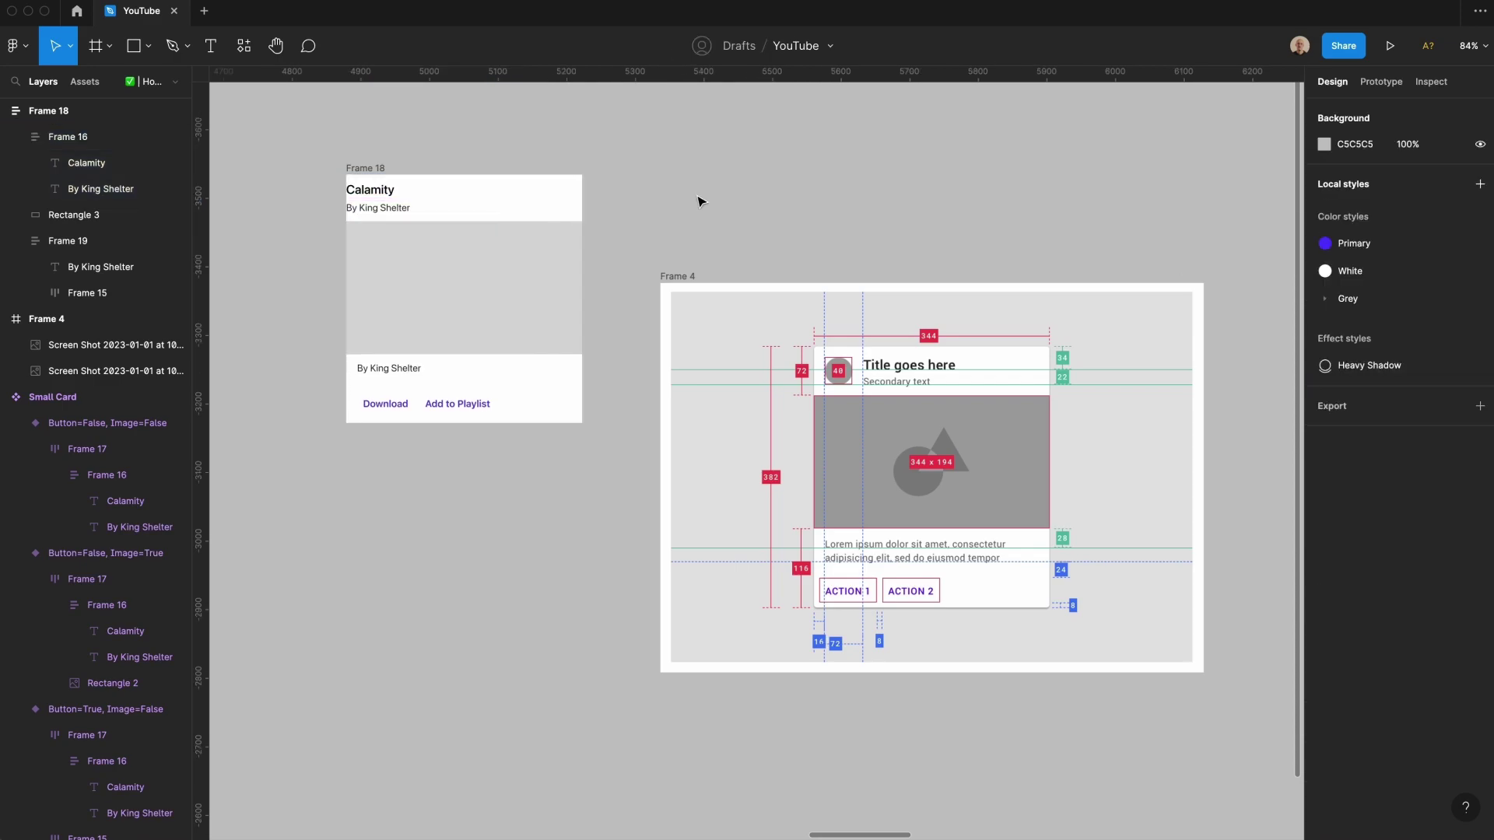
Step: Draw a 40 × 40 circle on the empty canvas beside the card
key(o)
drag(695, 194, 725, 225)
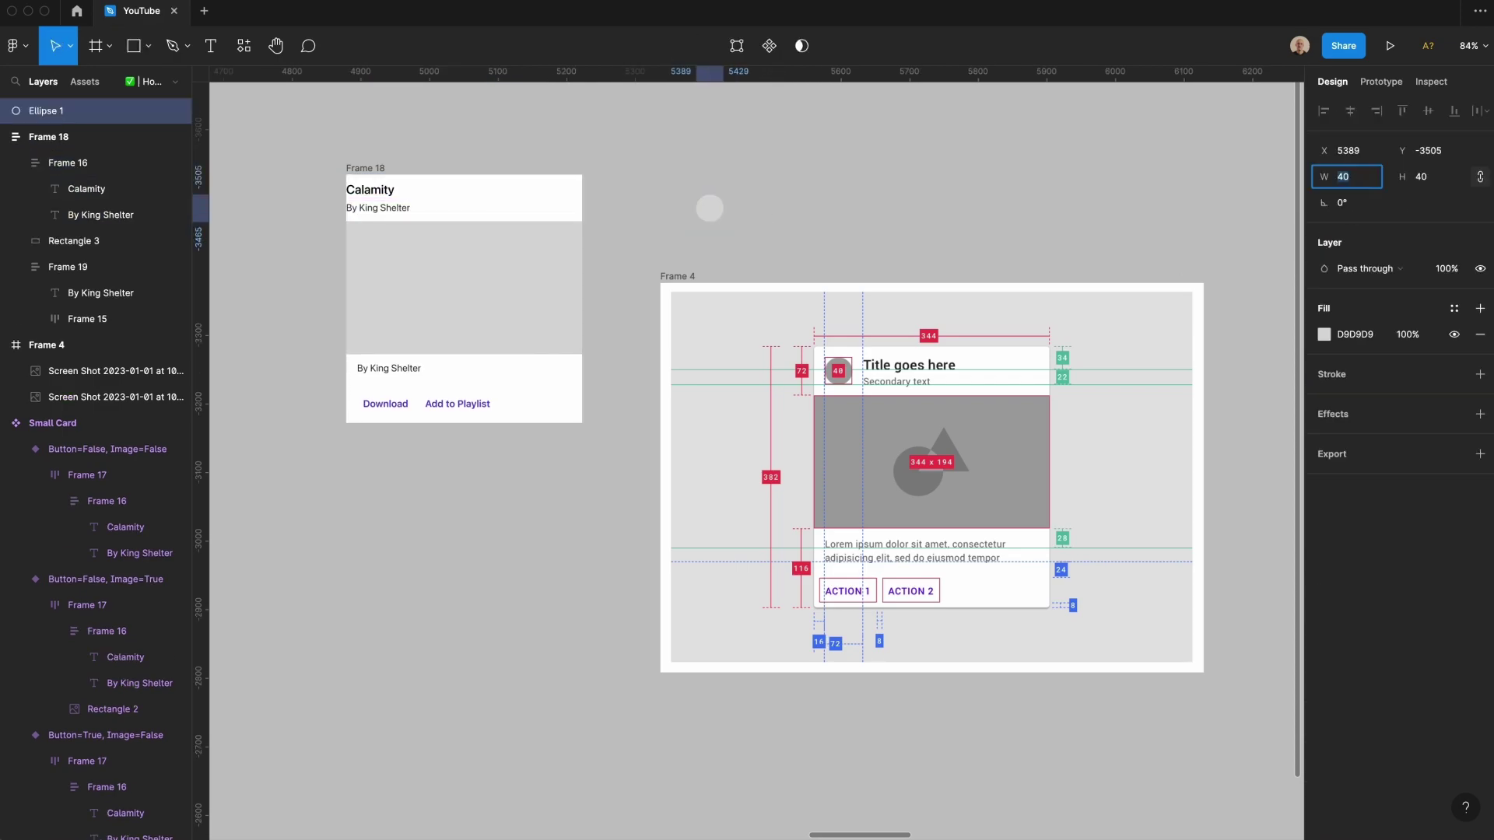
click(918, 173)
Step: Wrap the title and subtitle frame in an auto layout frame and move the circle into it ahead of the text
click(712, 214)
key(super+x)
click(394, 204)
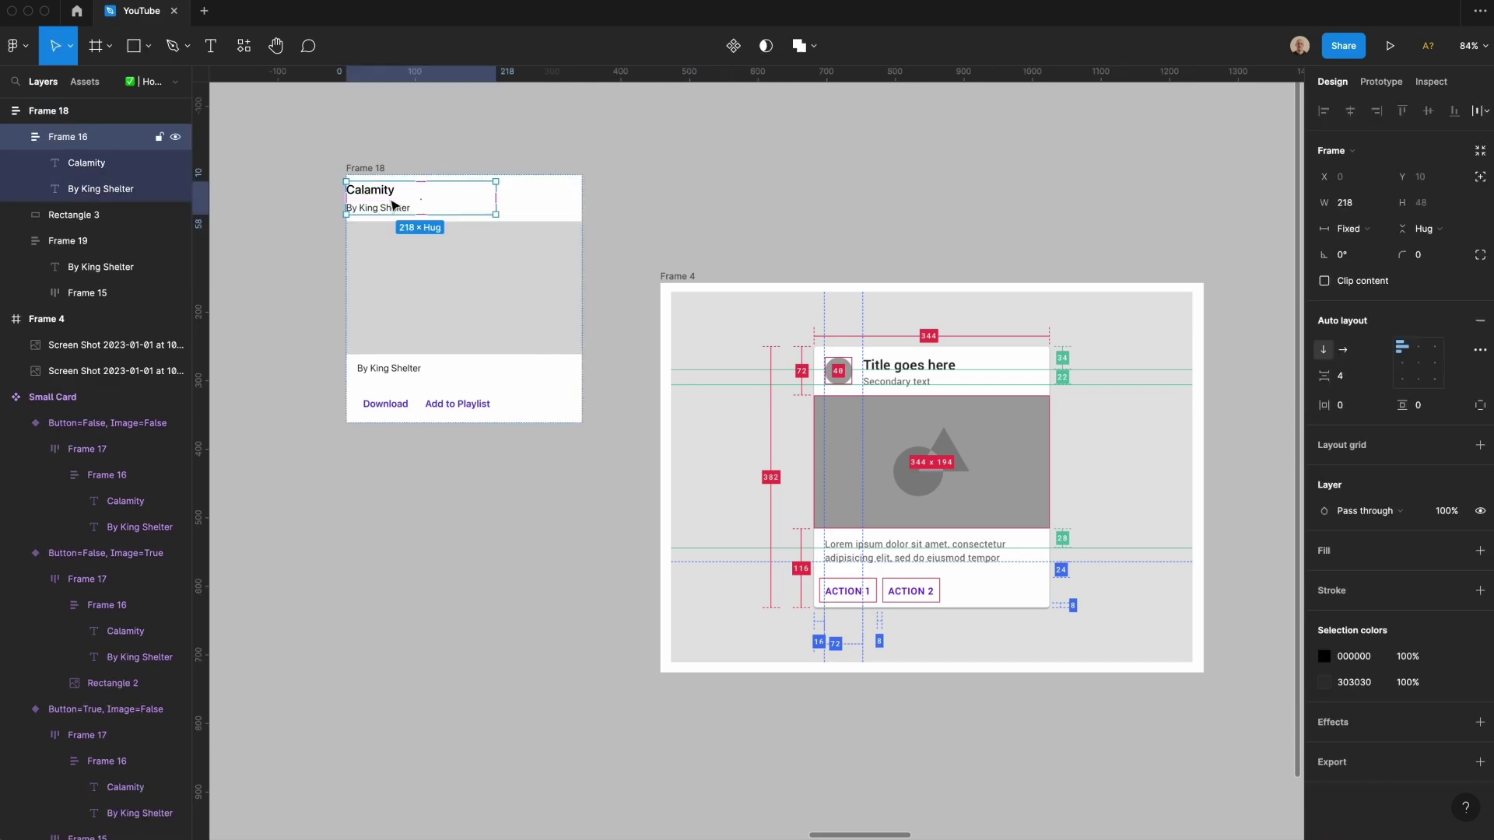
key(shift+a)
key(super+v)
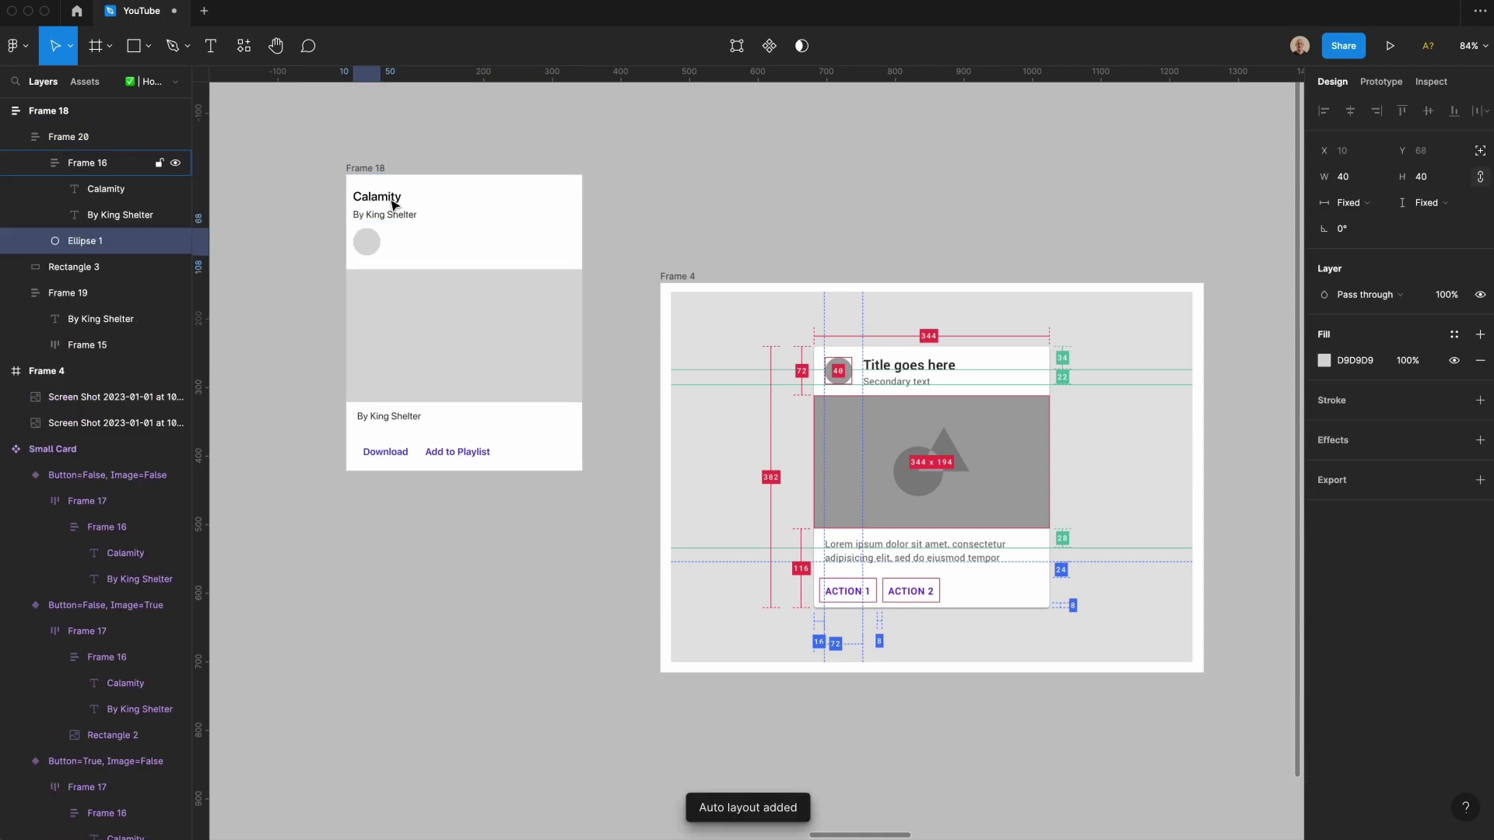
key(Up)
Step: Lay the header frame out horizontally with an item spacing of 12 between the circle and the text
key(shift+Return)
click(1341, 375)
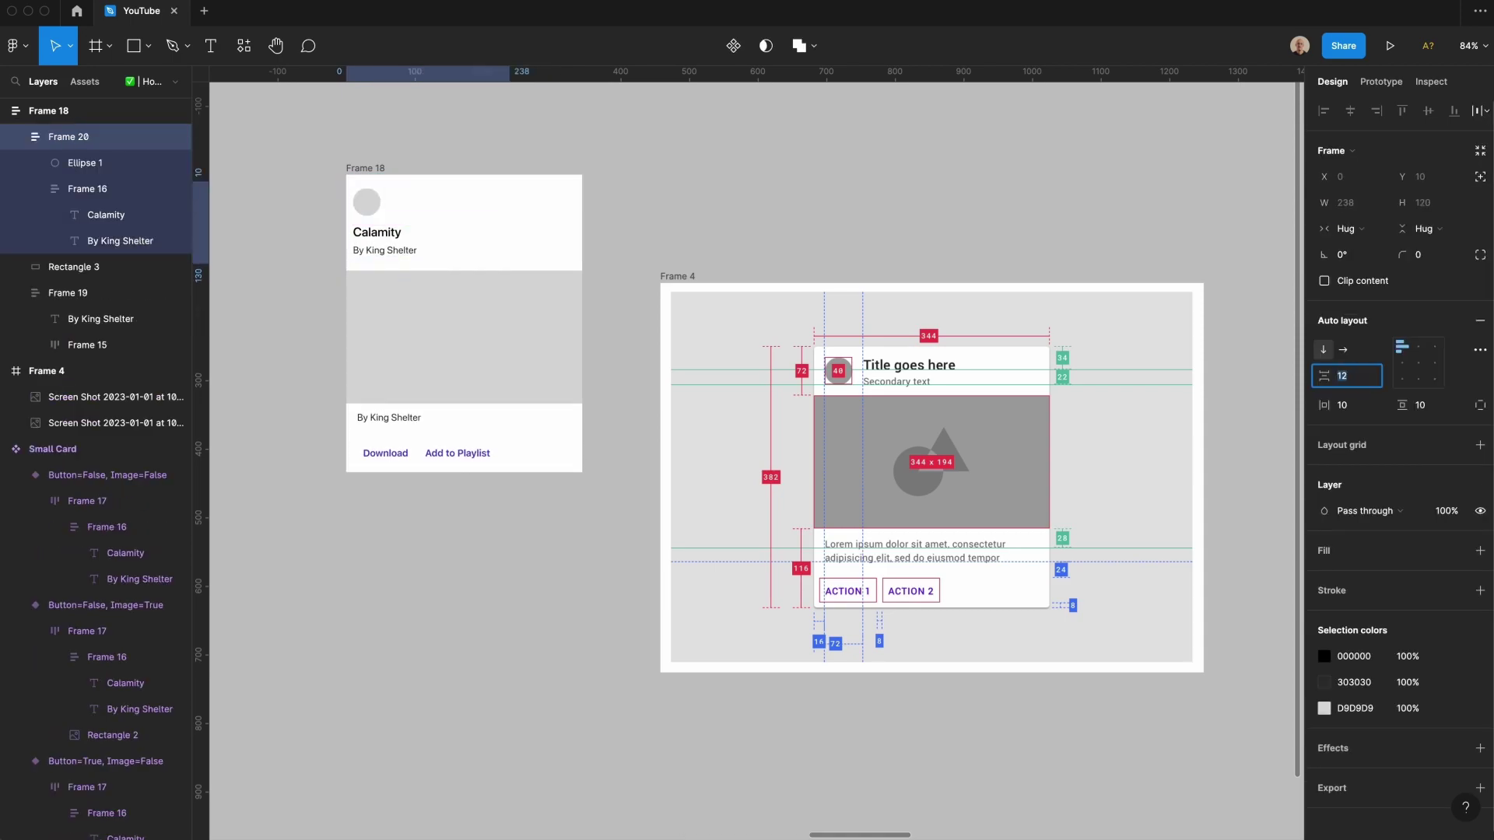
click(1343, 351)
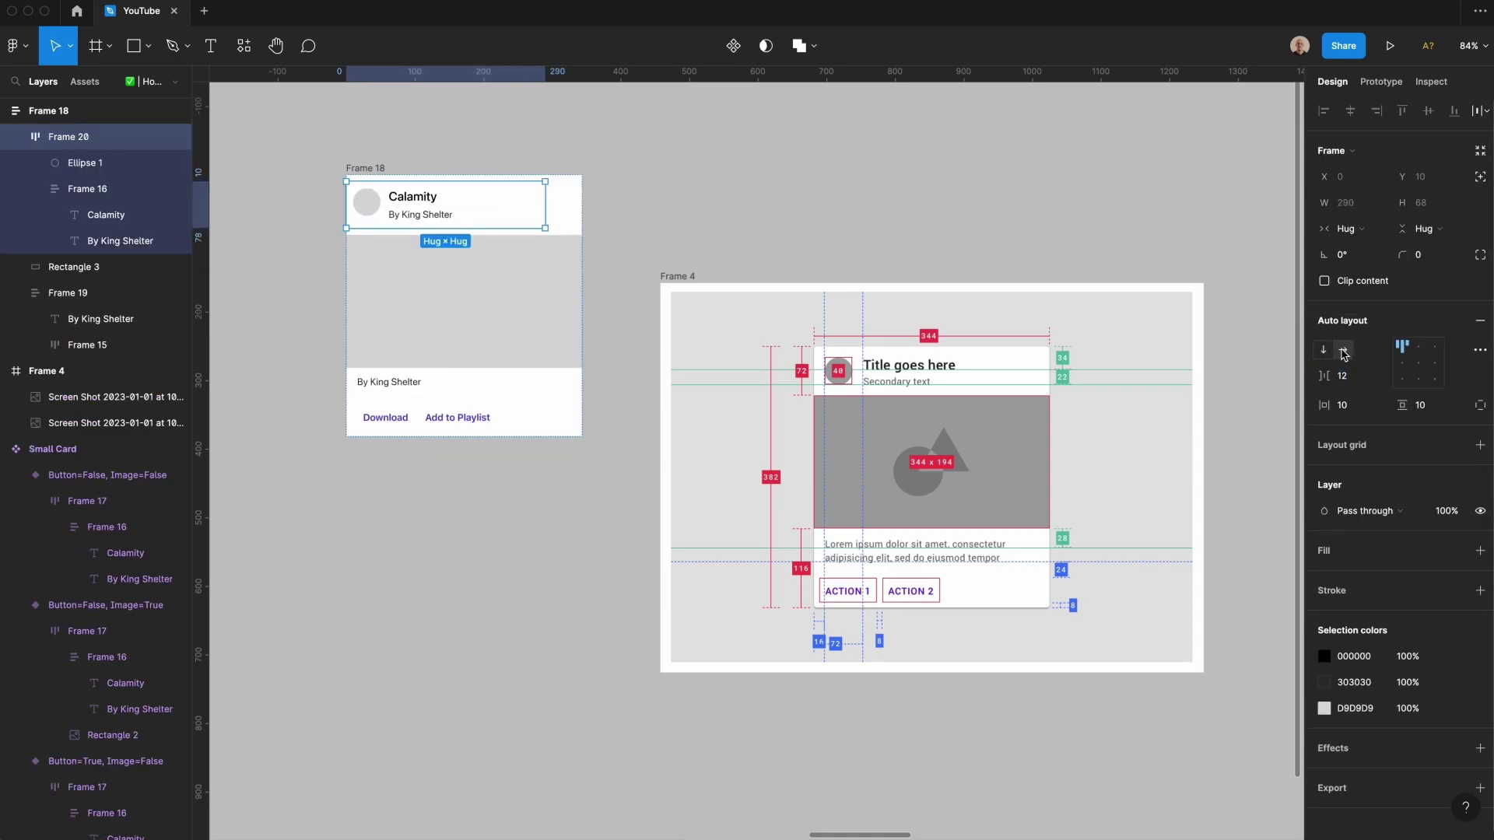
Step: Set the header frame's horizontal padding to 16 and its vertical padding to 2
click(1359, 406)
text(14)
key(Return)
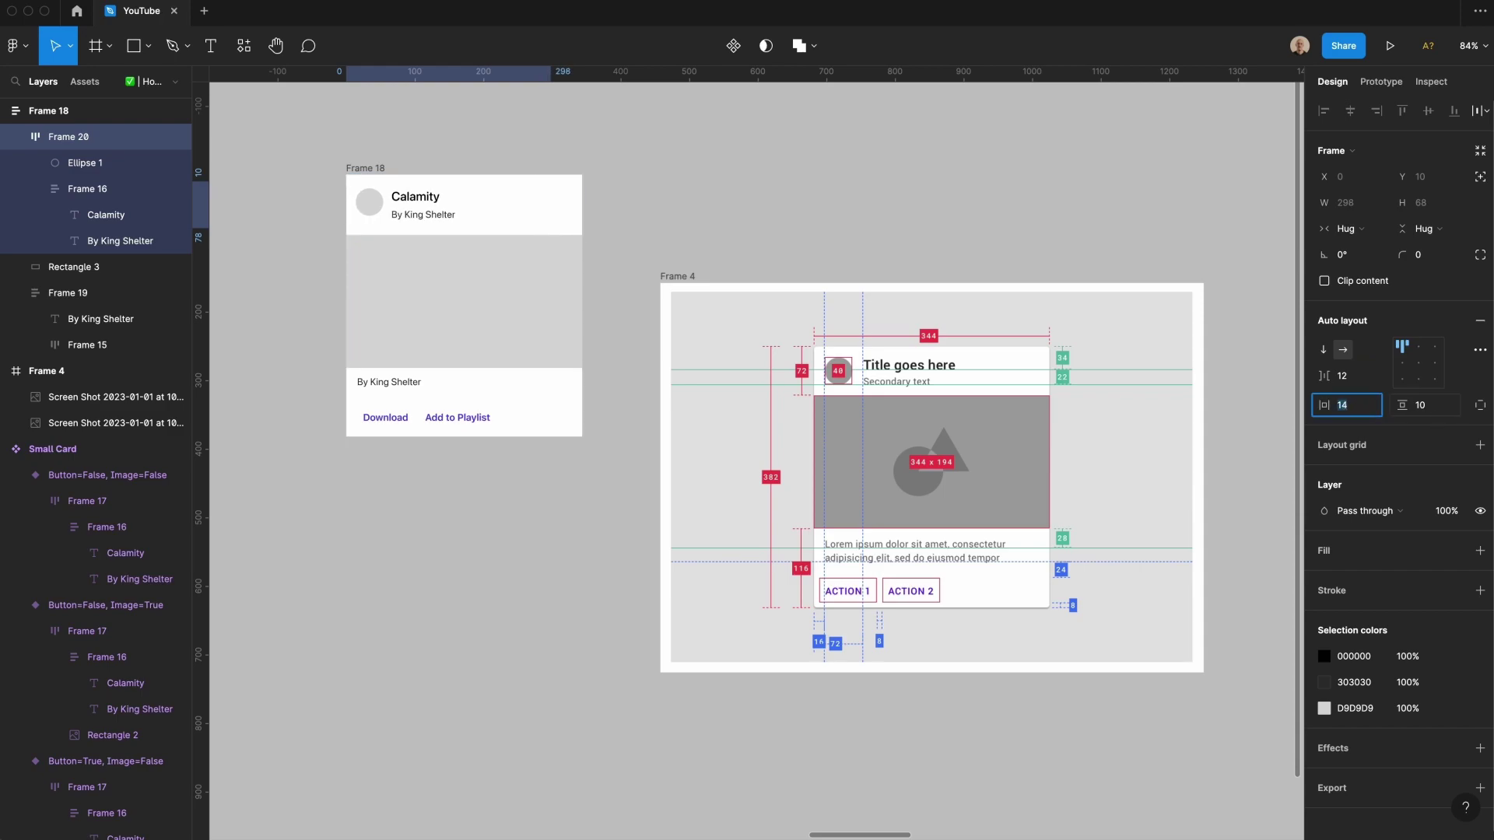
text(16)
key(Tab)
key(Return)
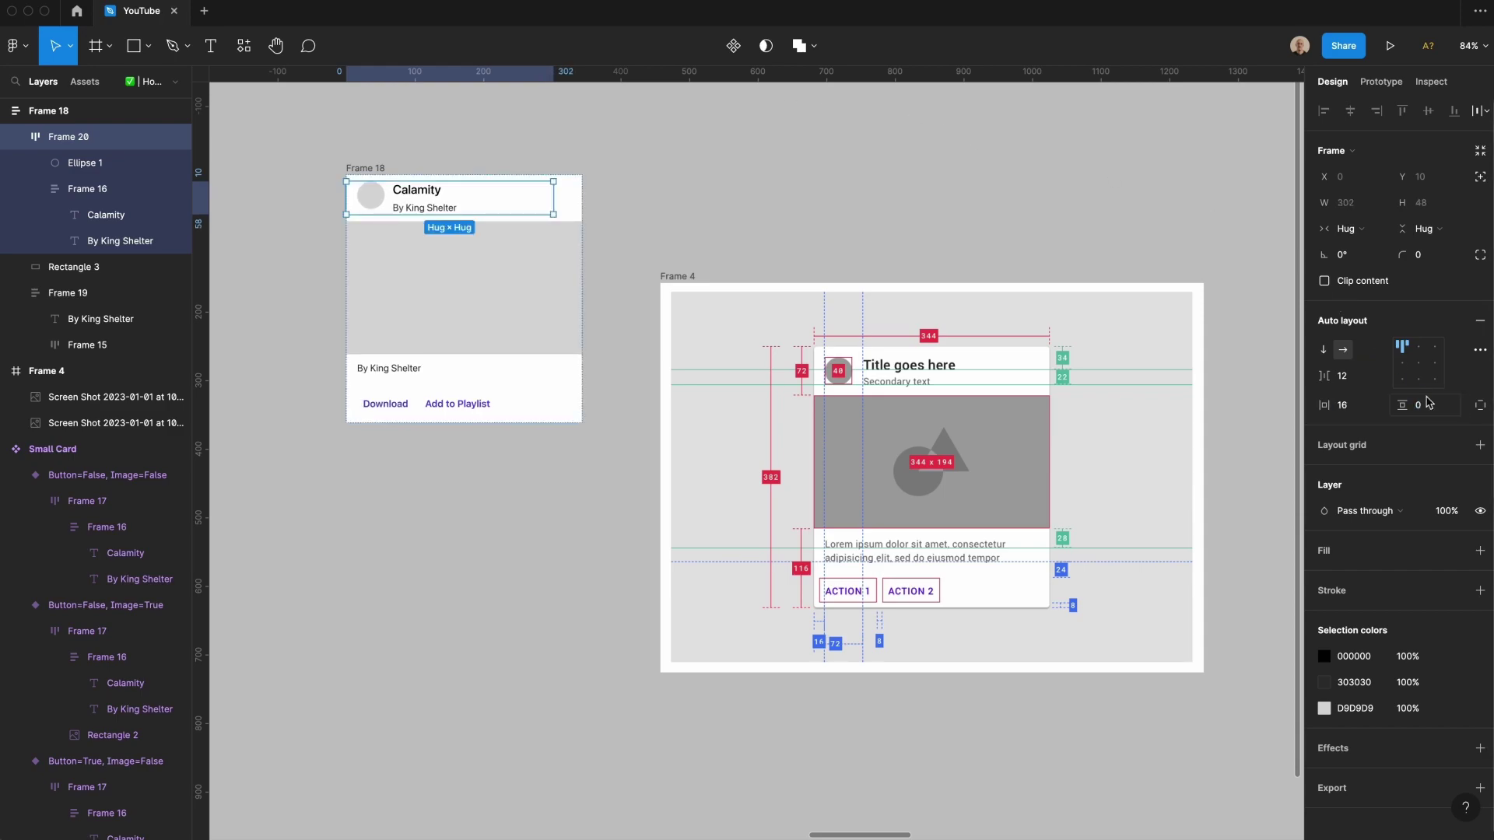
key(Up)
key(Up)
click(737, 203)
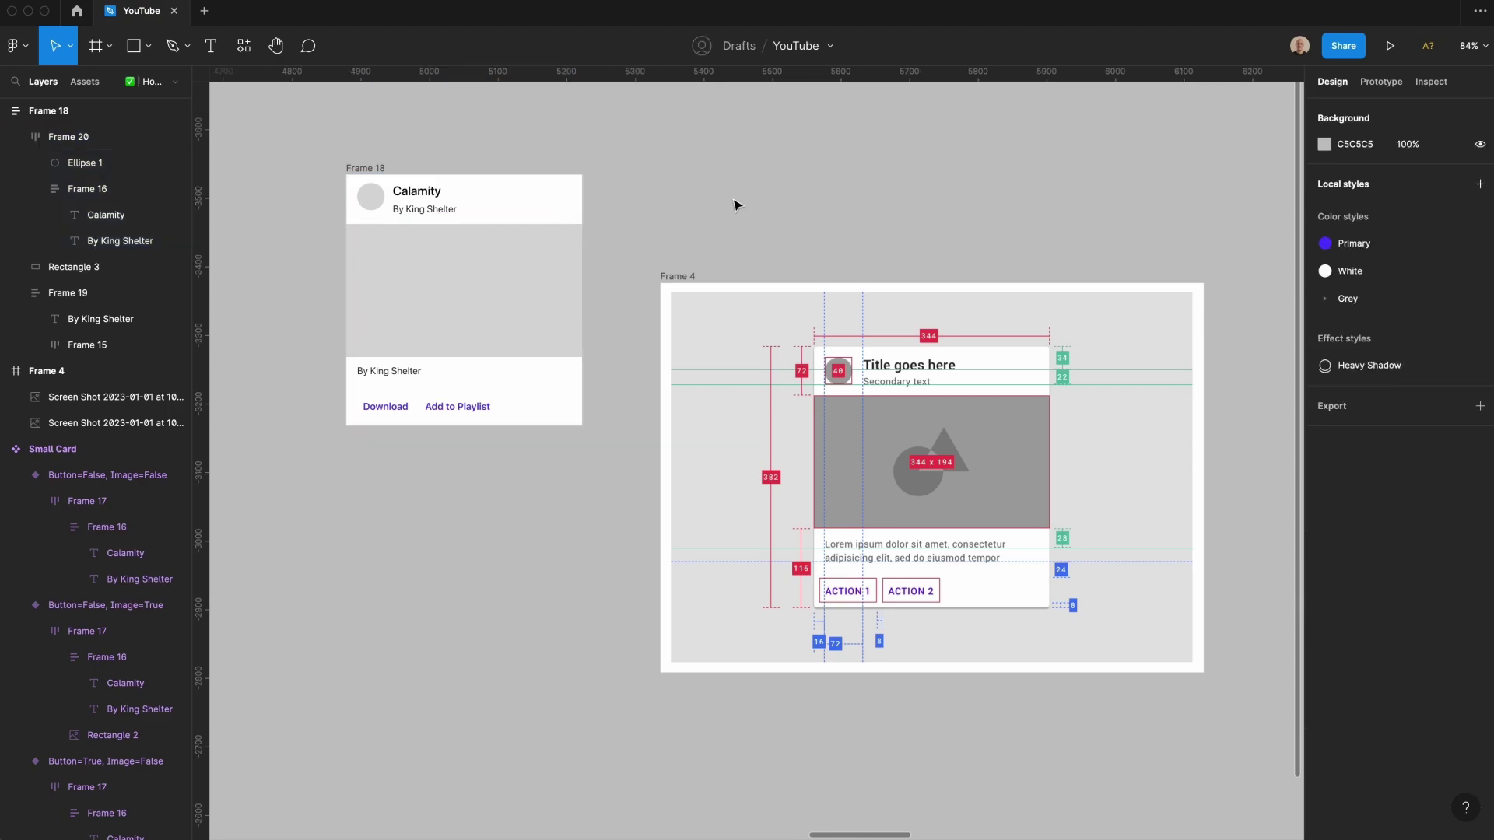
Step: Check the corner radius used on the Small Card component variants for reuse on the new card
scroll(737, 203, left, 2)
click(448, 169)
click(1424, 256)
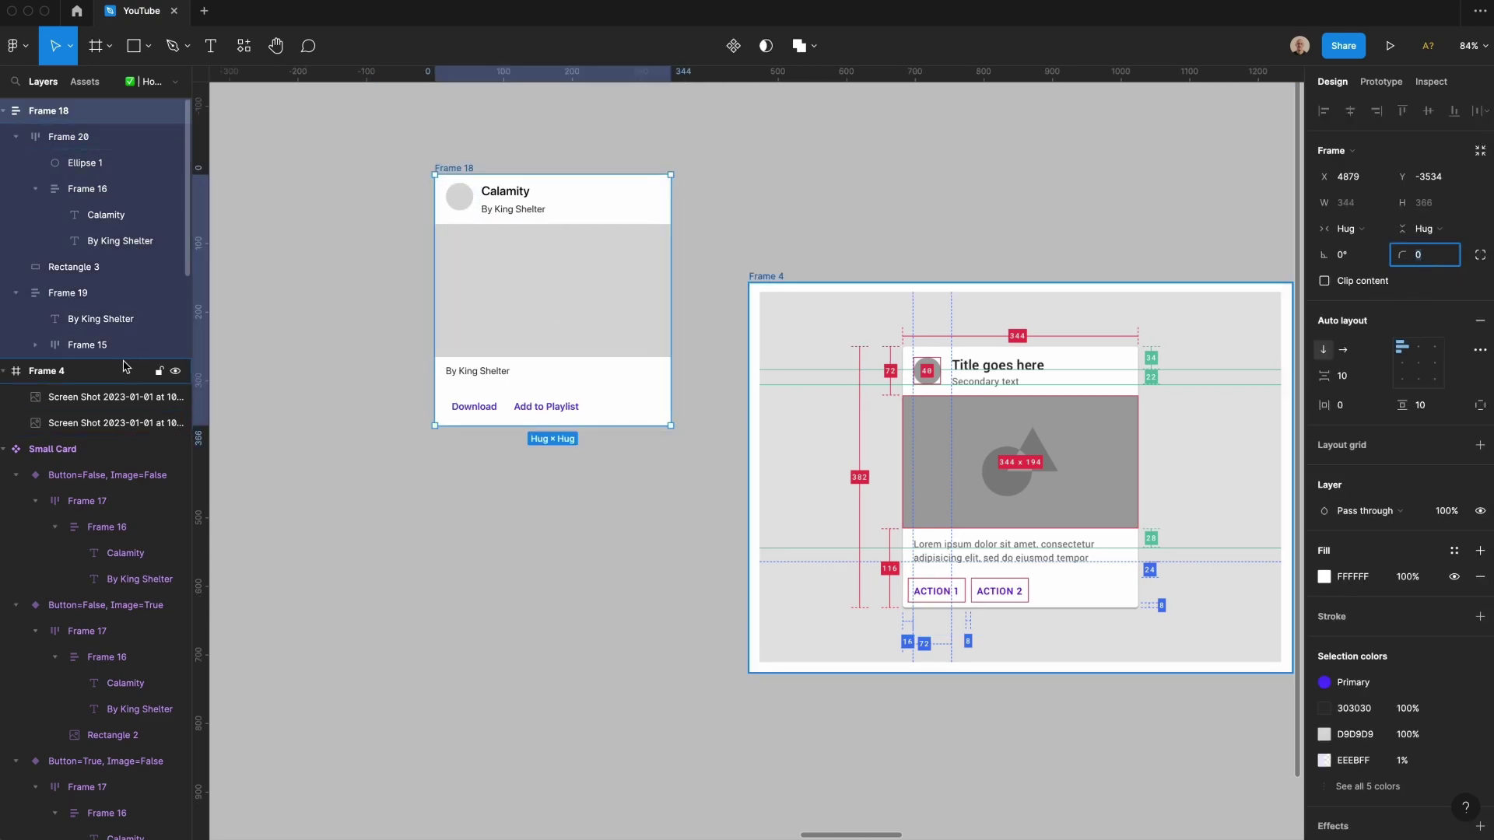
scroll(488, 333, right, 1)
scroll(488, 334, left, 8)
click(490, 334)
scroll(574, 323, right, 5)
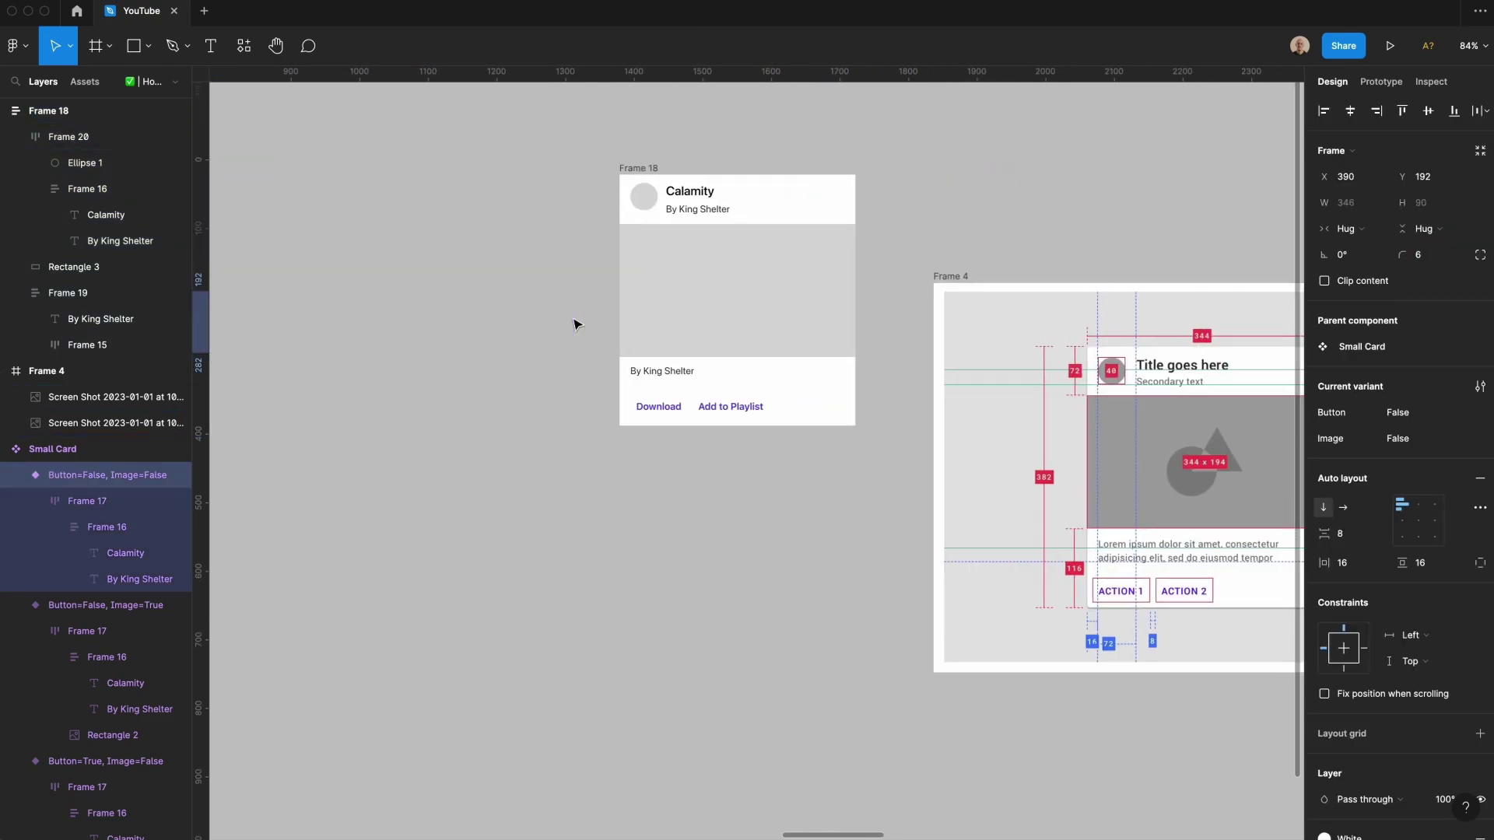
scroll(575, 324, right, 4)
scroll(574, 323, right, 2)
scroll(577, 323, left, 8)
Step: Create an effect style named Card Shadow from the shadow on the Small Card variant with buttons and image
click(545, 226)
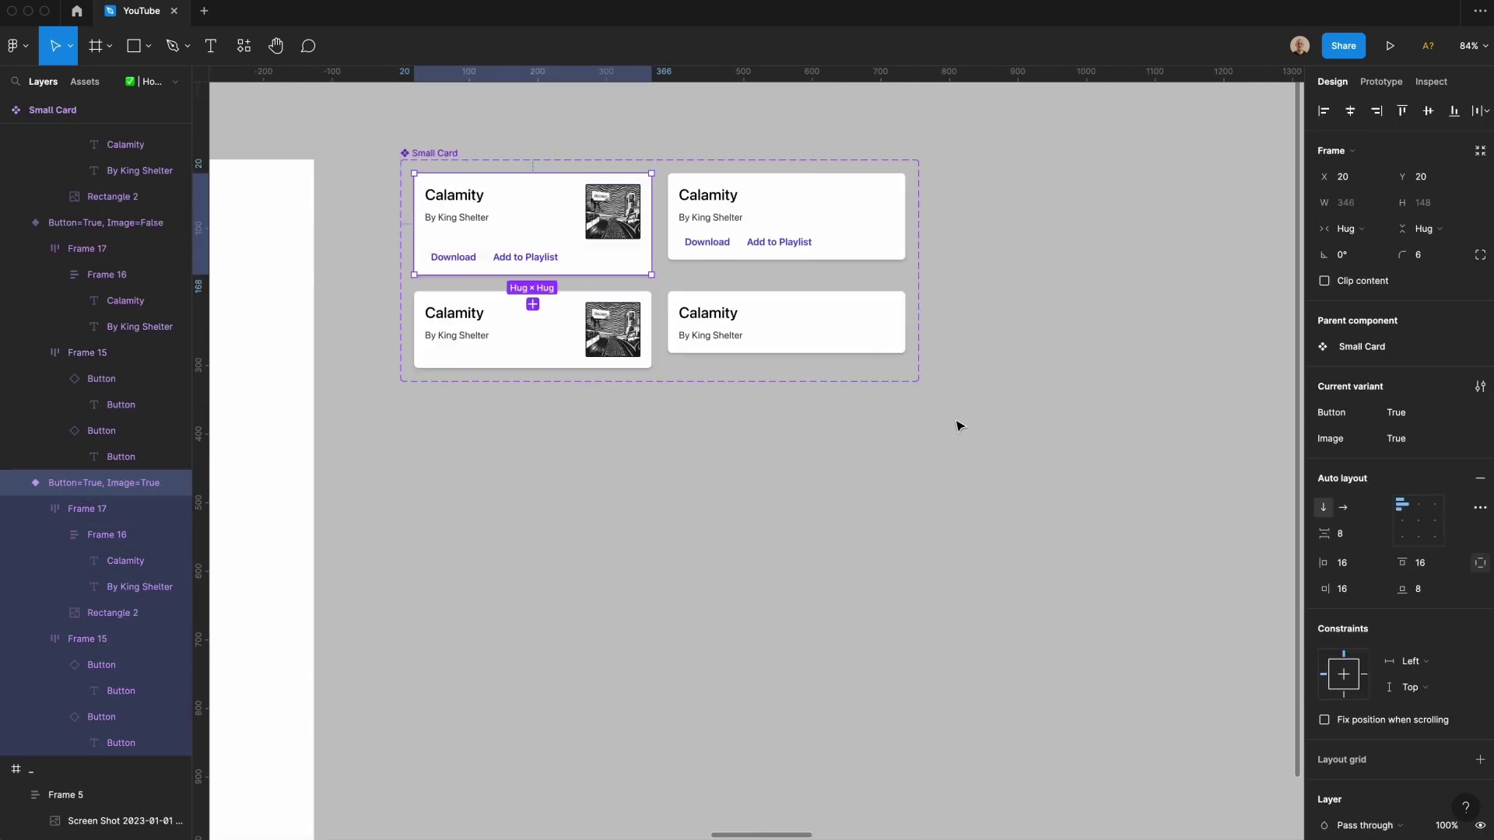
scroll(1374, 627, down, 6)
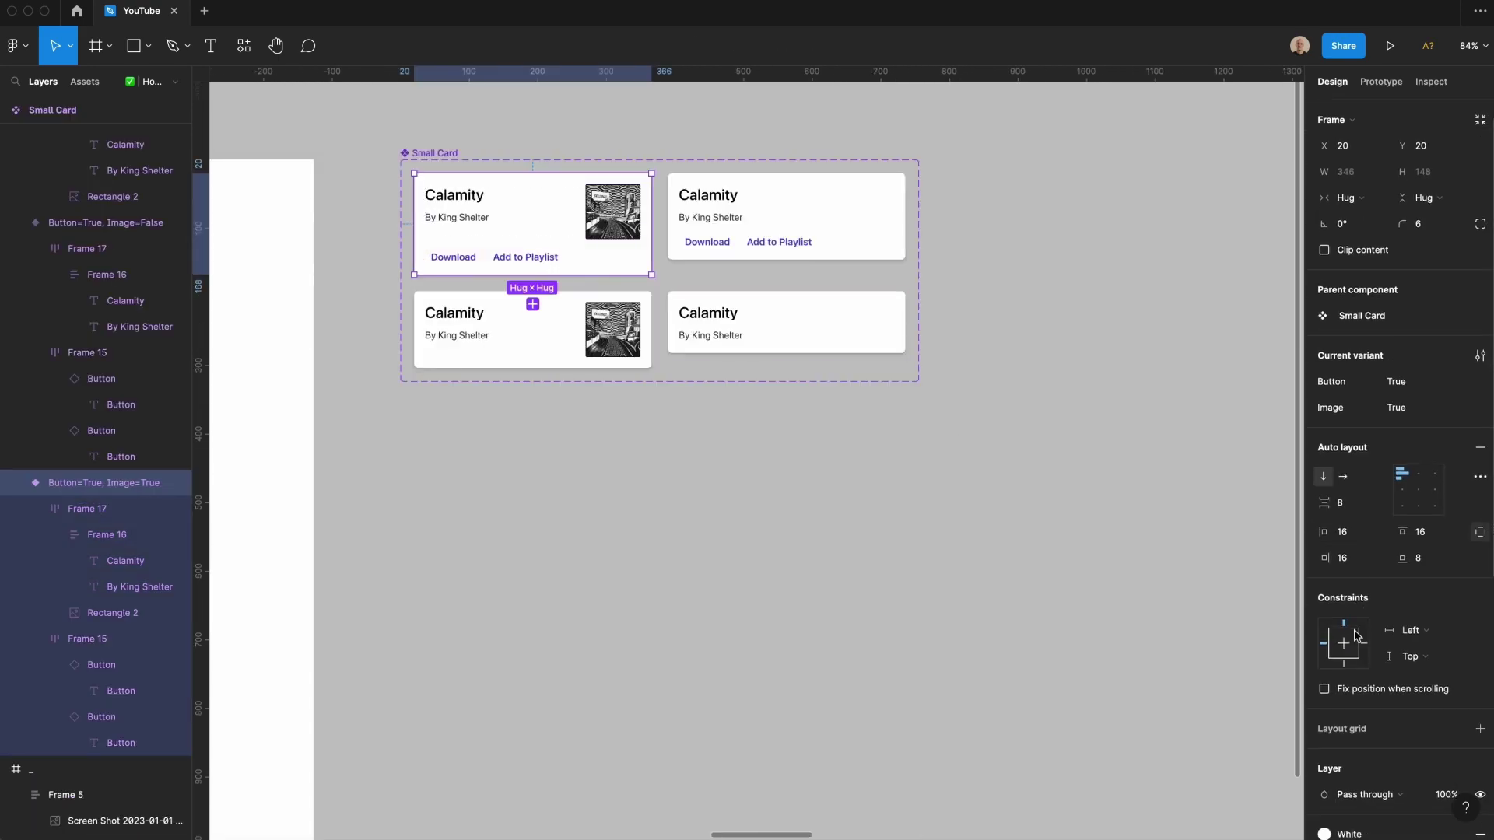
click(1455, 663)
click(1474, 692)
text(C)
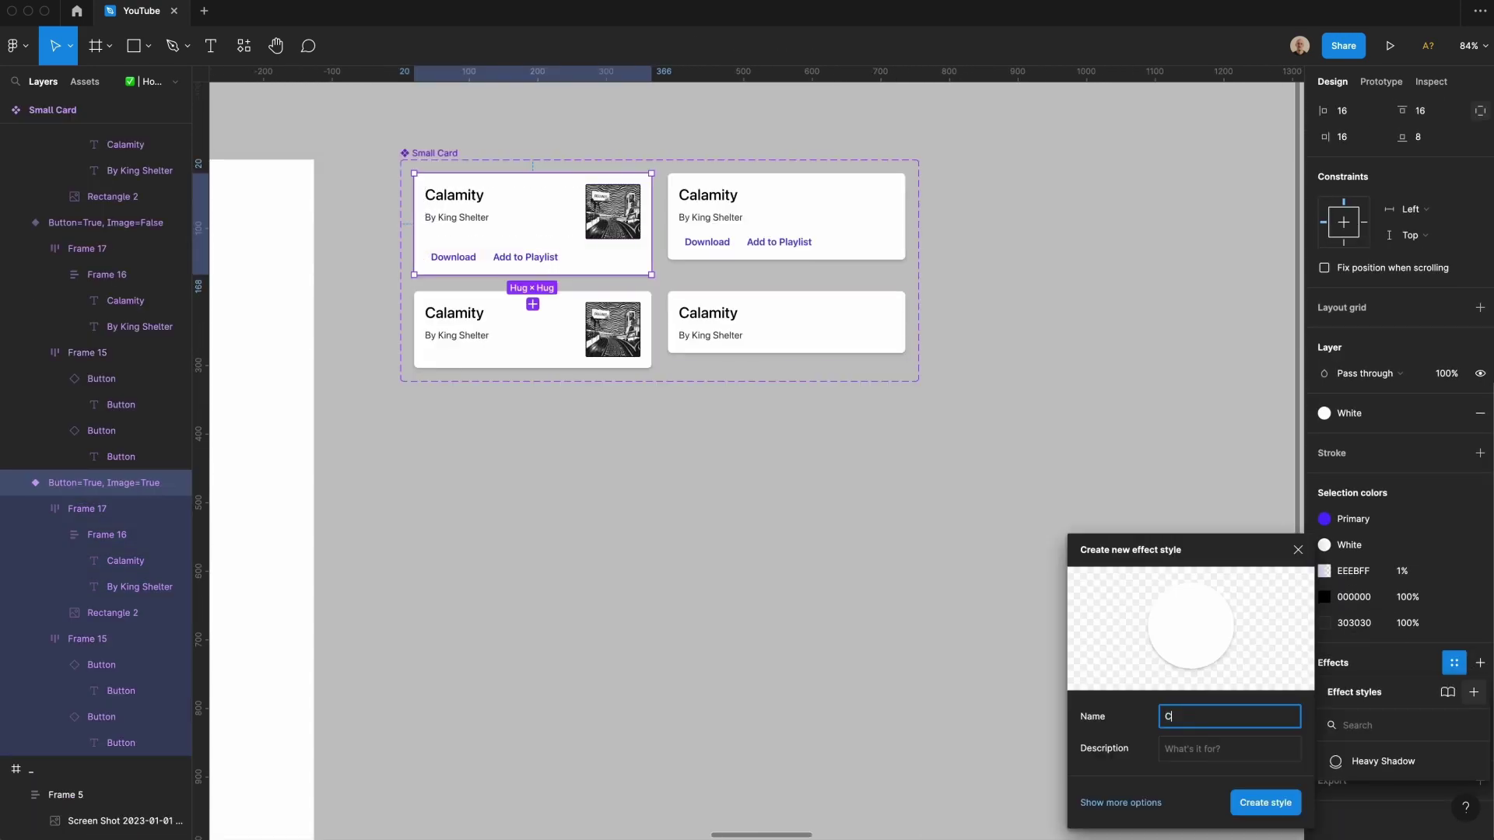
key(Return)
click(791, 534)
Step: Apply the Card Shadow effect style to the new card frame
scroll(791, 533, right, 8)
click(518, 168)
scroll(1351, 708, down, 3)
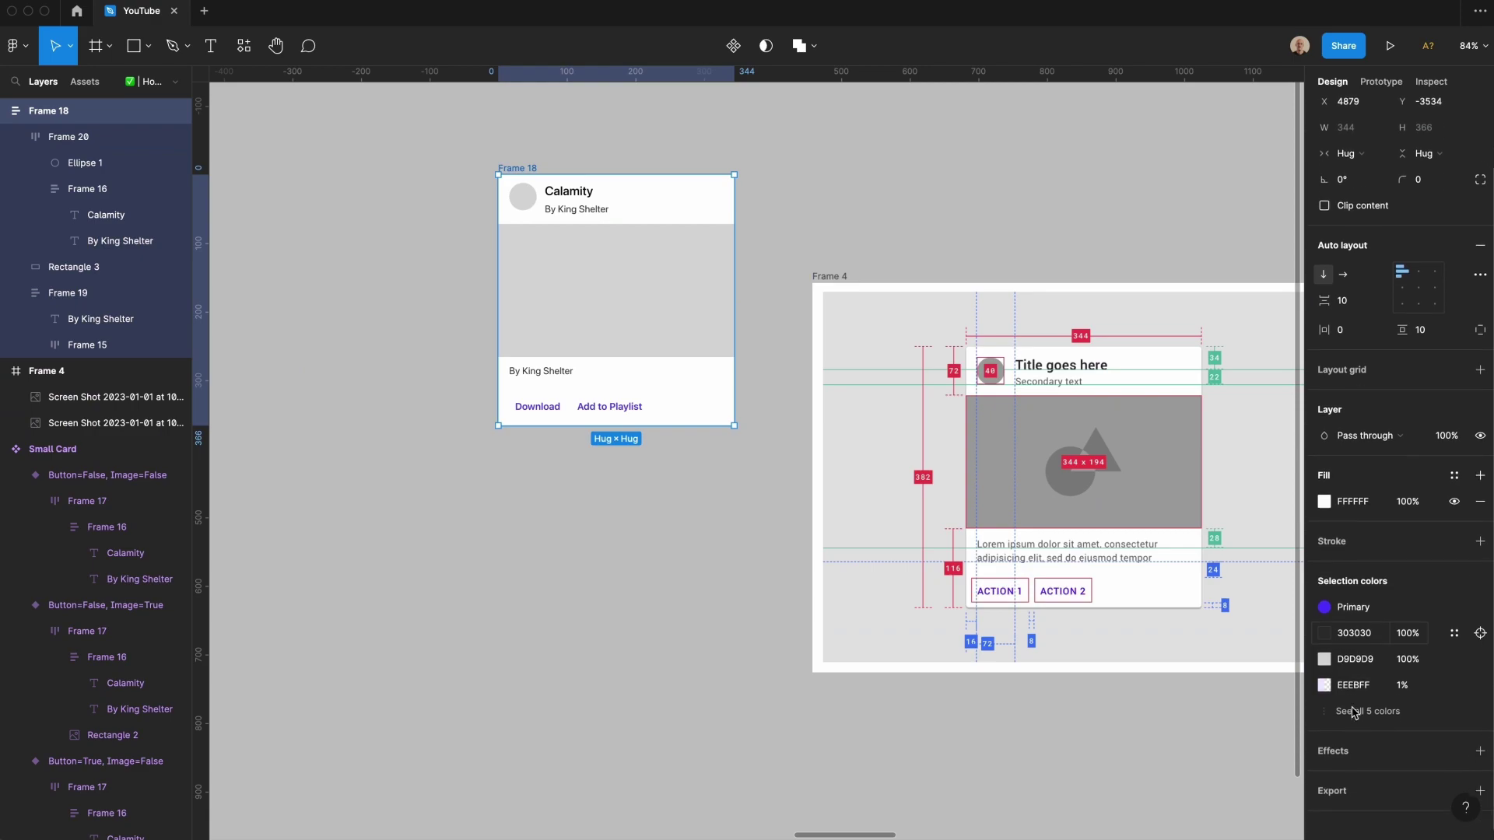
click(1454, 740)
click(1379, 819)
Step: Set the new card frame's corner radius to 6
click(1424, 169)
text(6)
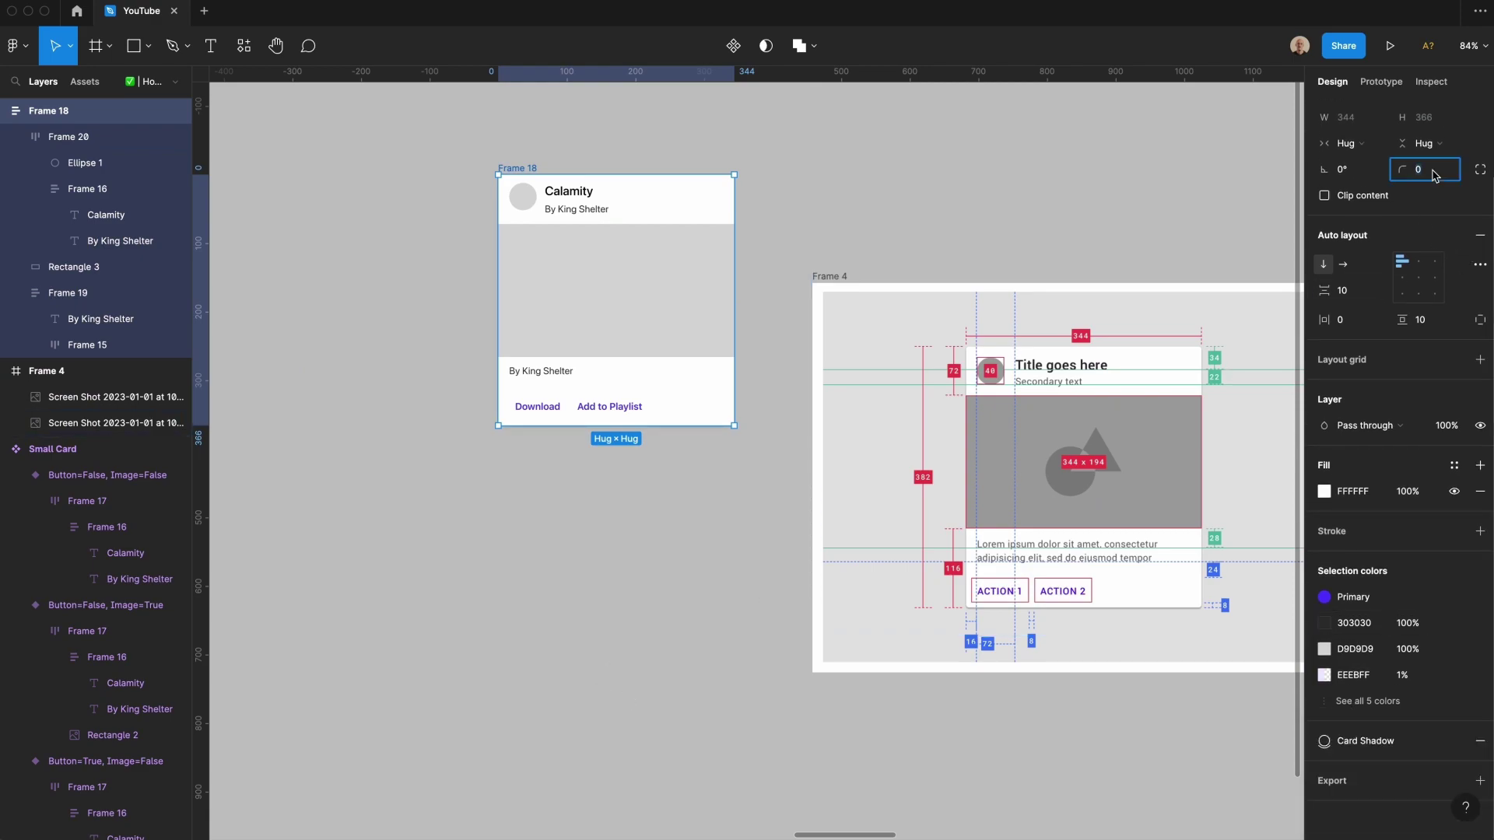
key(Return)
click(837, 547)
Step: Align the header row's circle and text to the left and vertically centred
click(625, 200)
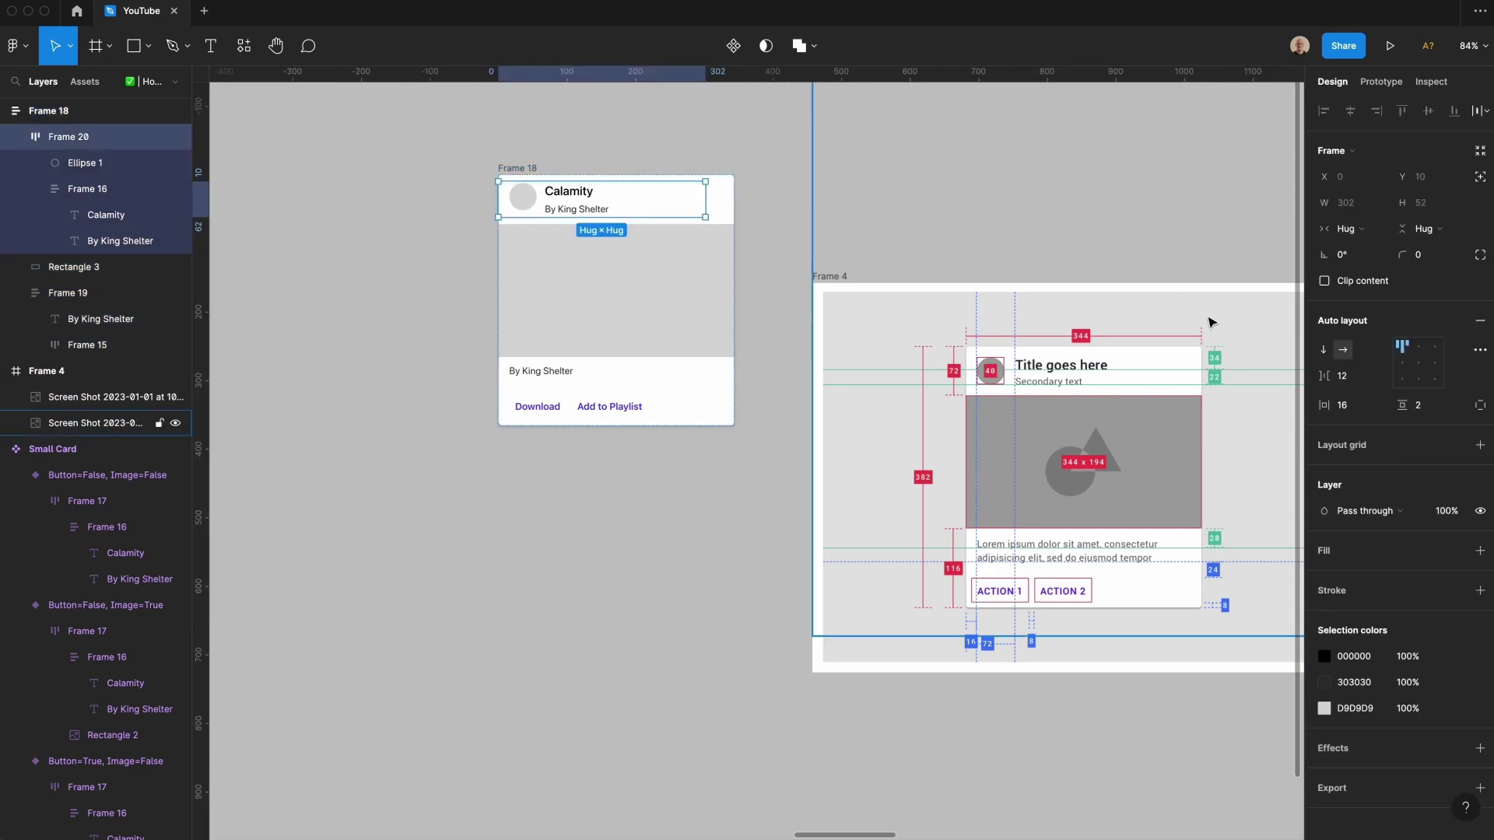
click(1402, 363)
key(Escape)
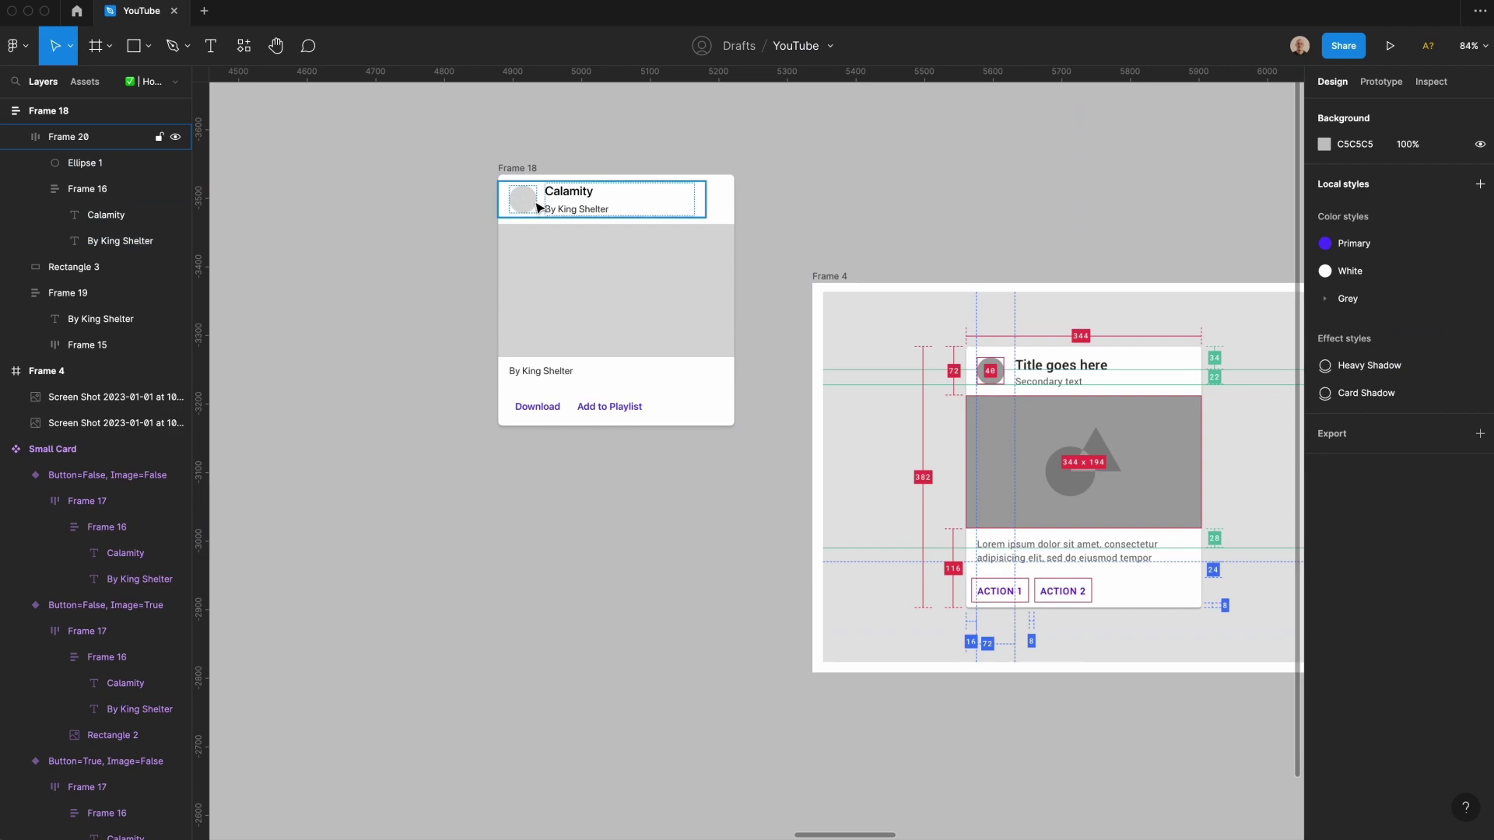
Step: Reduce the item spacing between the header's title and subtitle to 0
double_click(568, 204)
click(1348, 377)
key(Down)
key(Down)
key(Down)
key(Down)
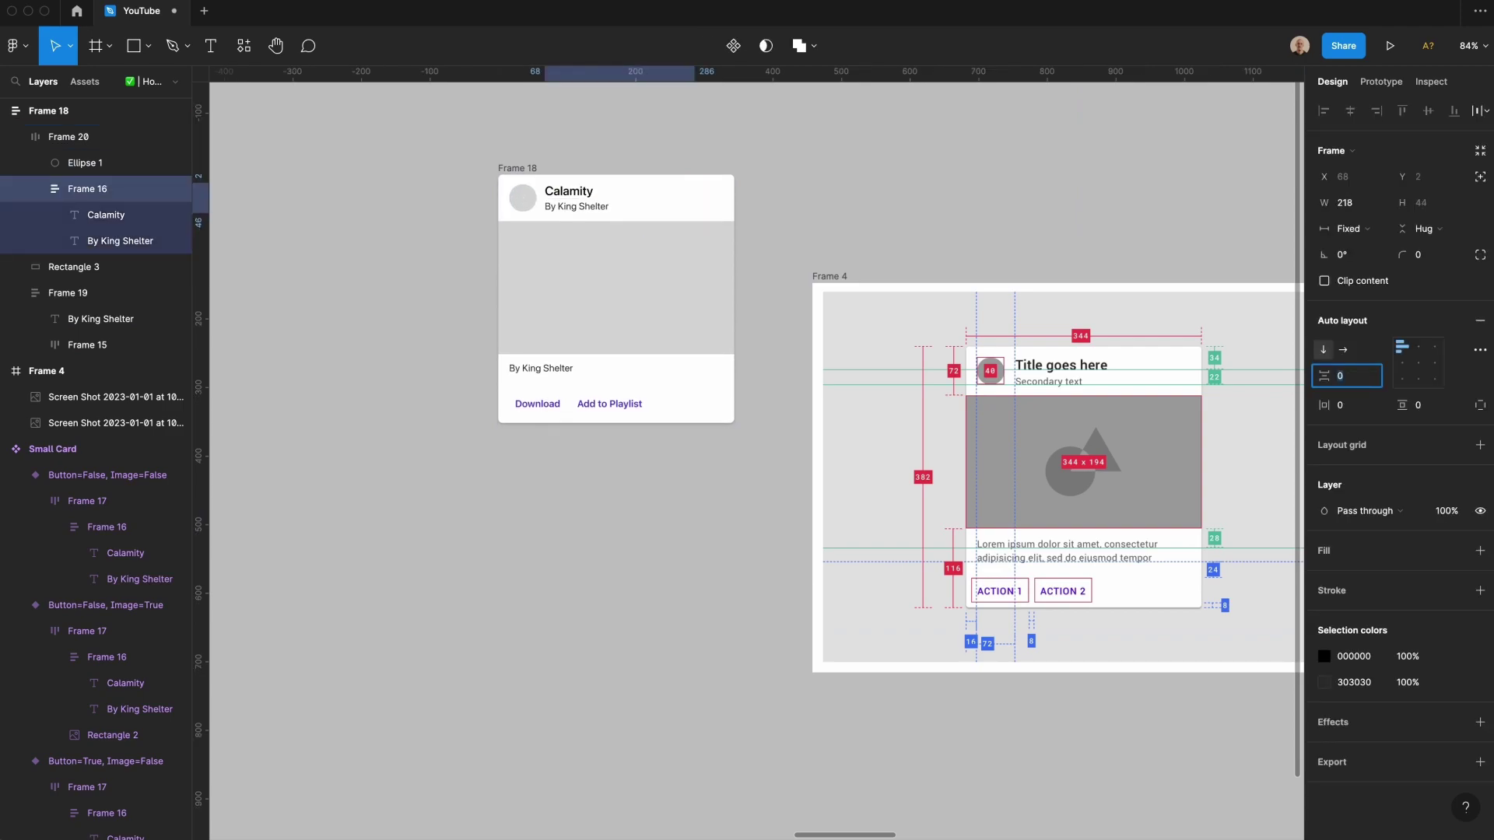
key(Escape)
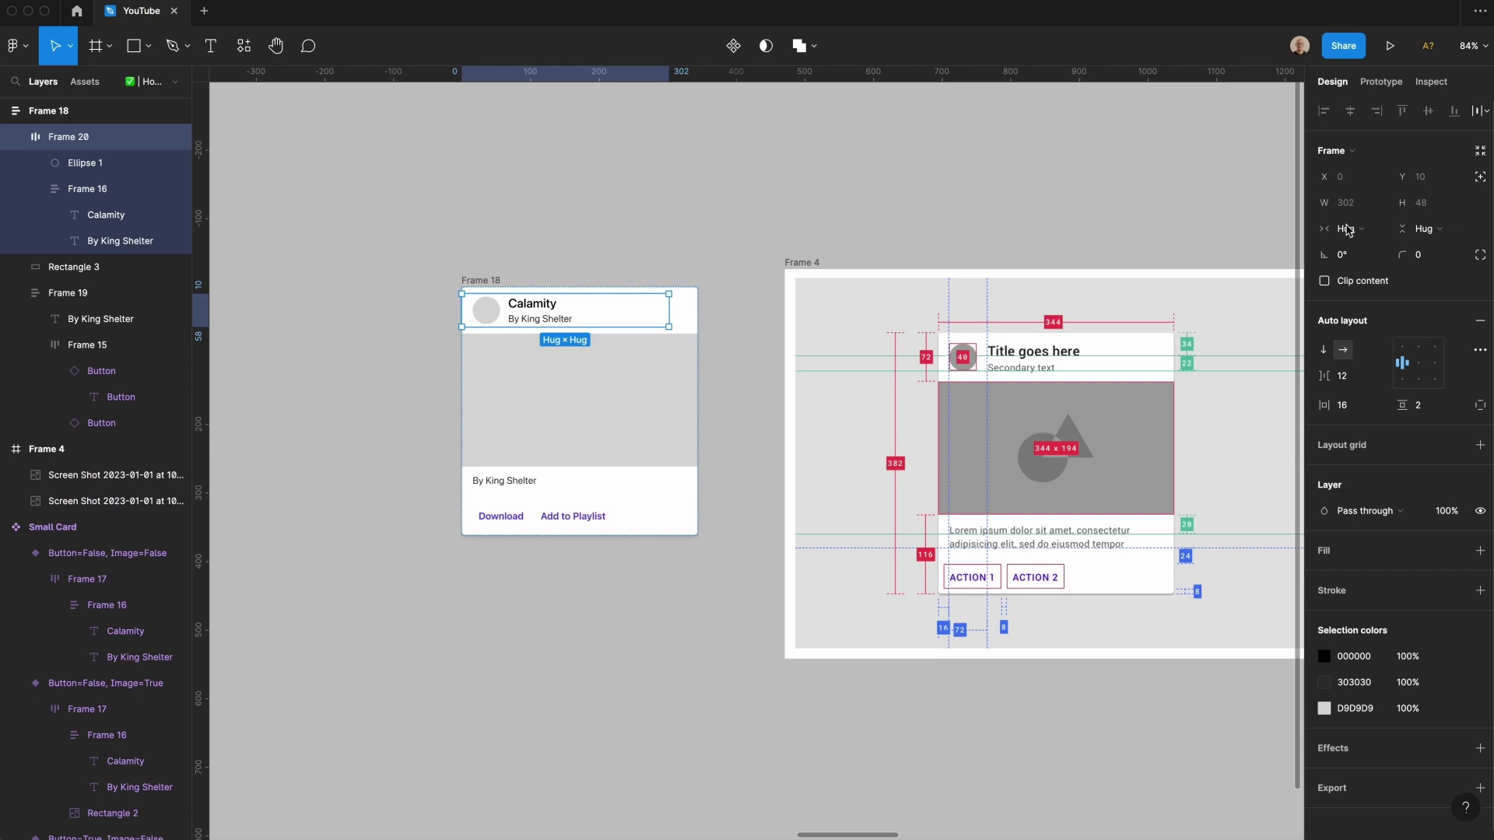
Step: Set the header row and the title text frame inside it to fill the available width
click(1350, 228)
click(1355, 249)
click(537, 317)
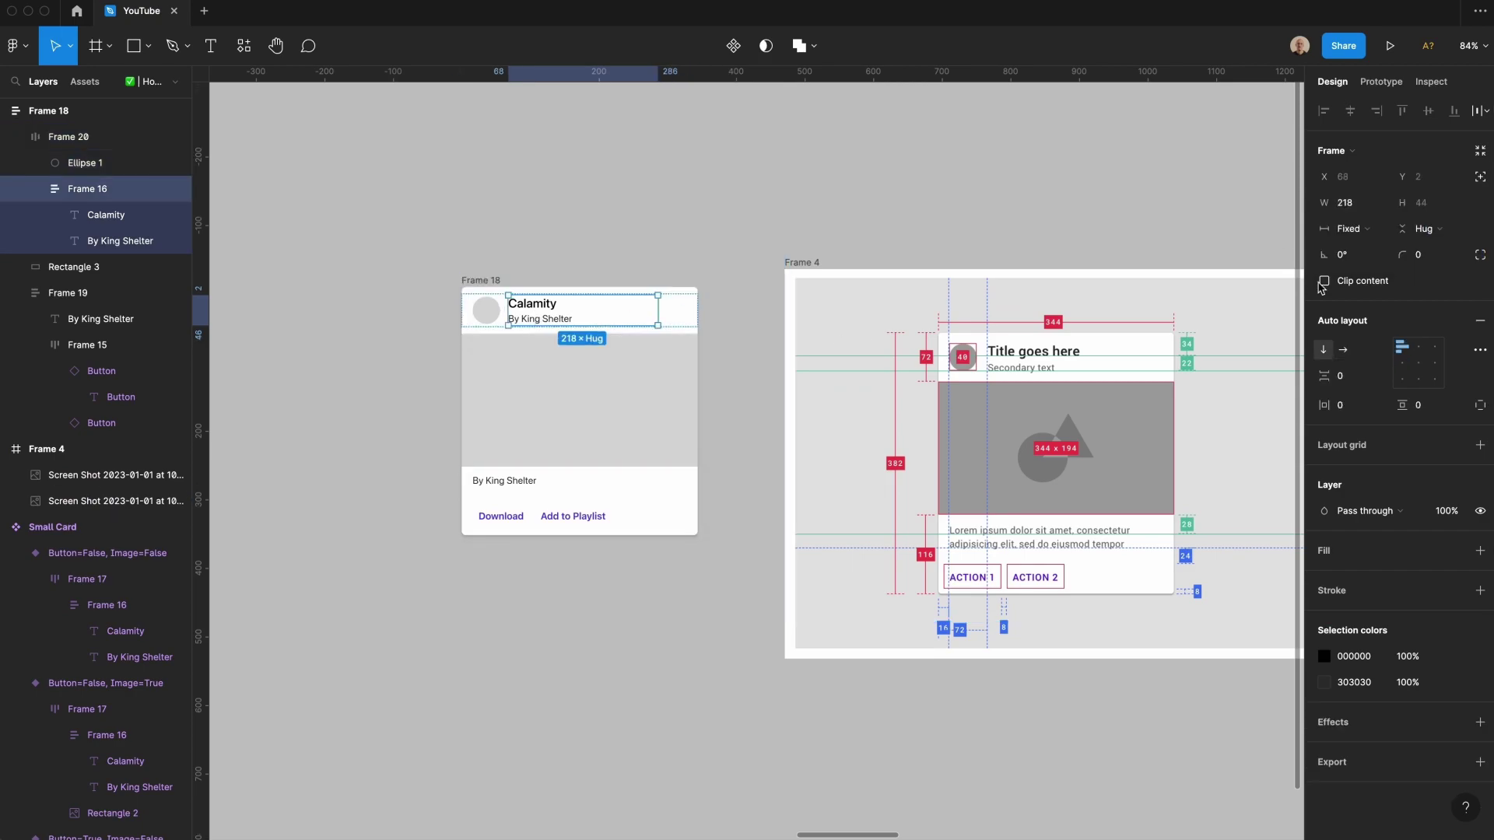
click(535, 303)
click(558, 187)
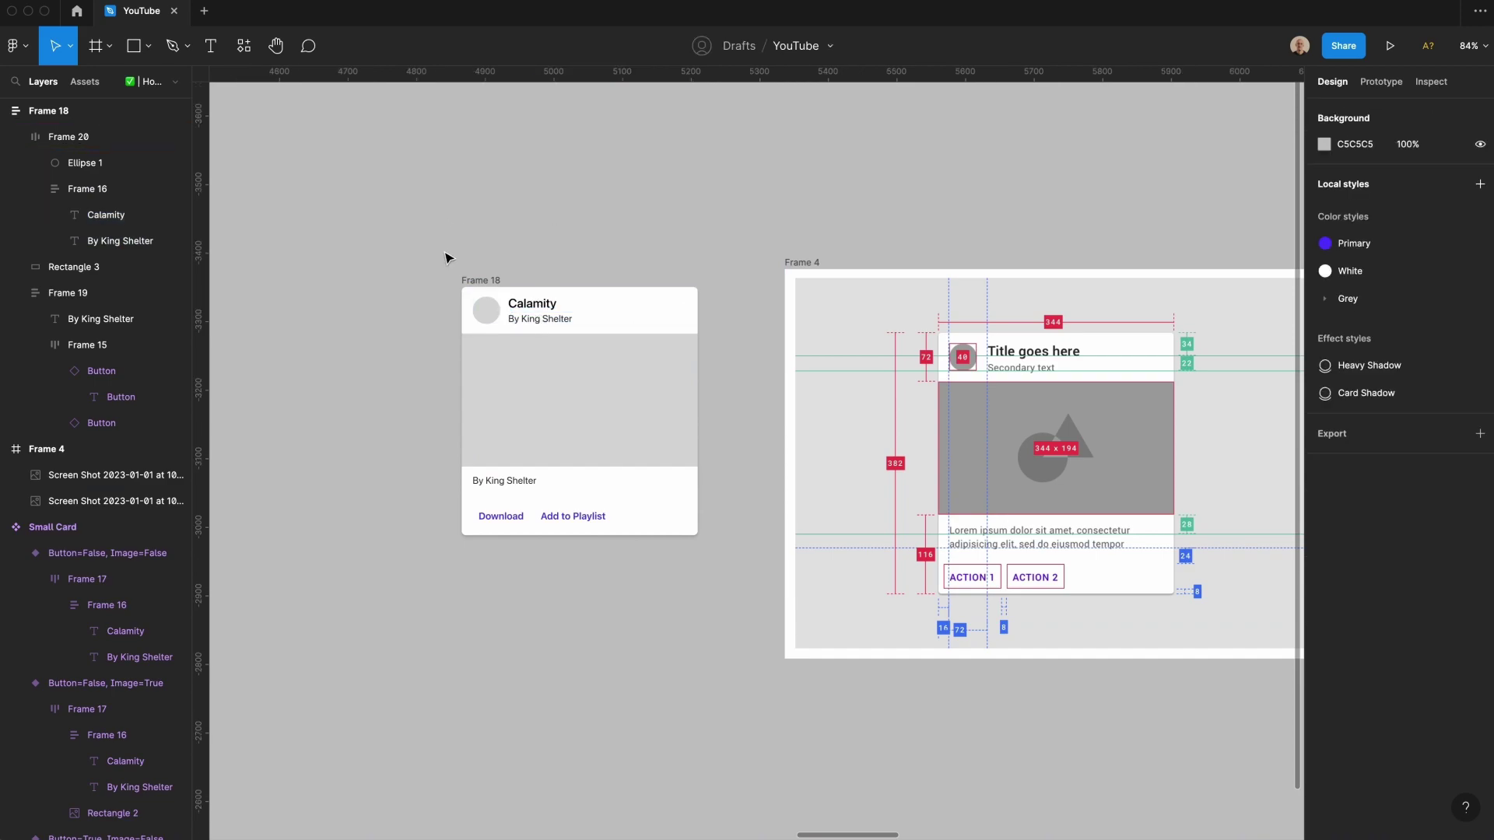
Step: Replace the card's header placeholders with the title "King Shelter Live & The Forum", the date "March 4th, 2023" and event photos
double_click(533, 304)
text(King Shelter Live & The Forum)
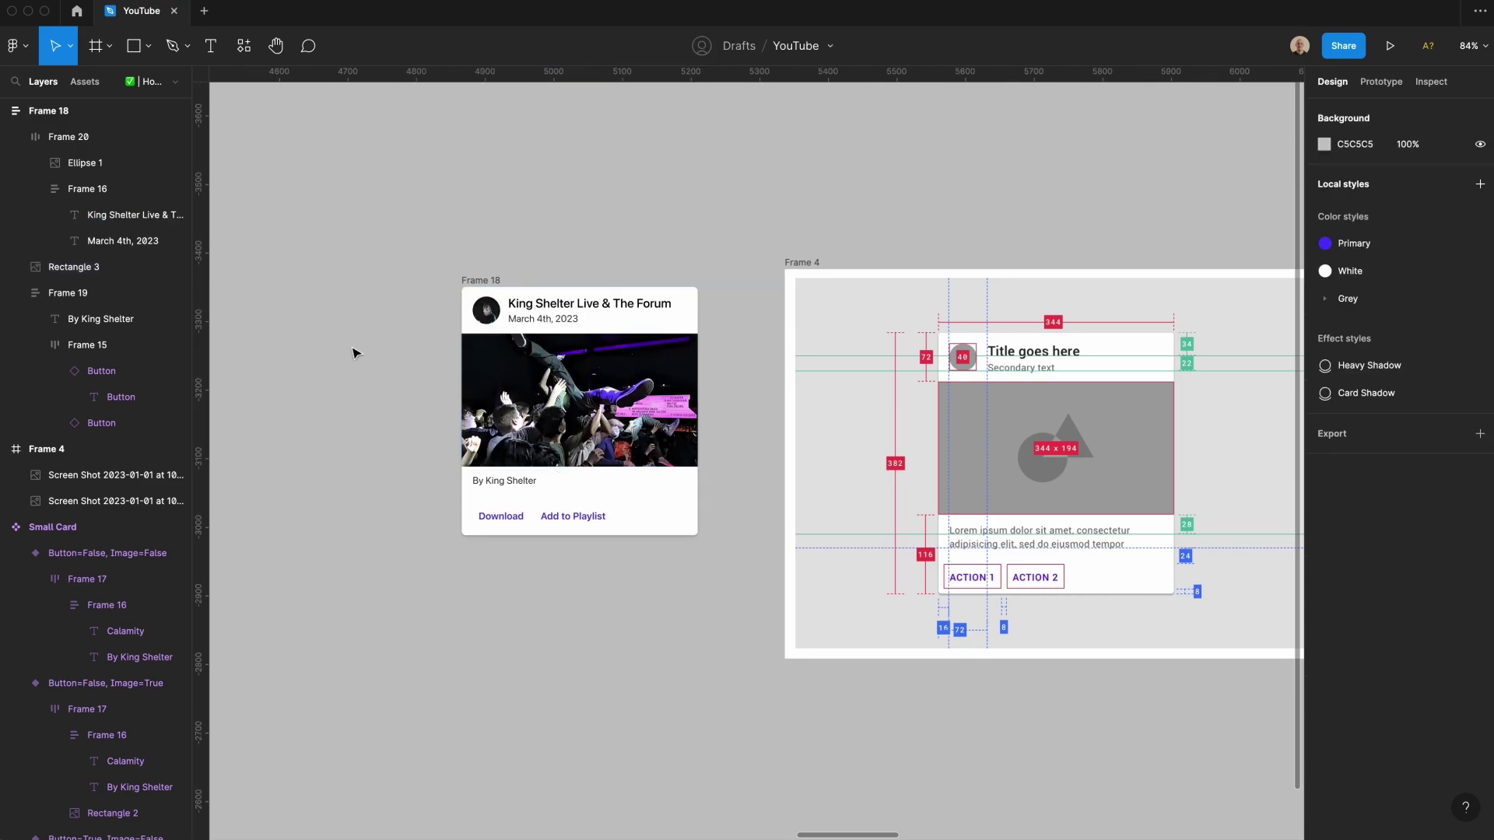
drag(336, 225, 433, 323)
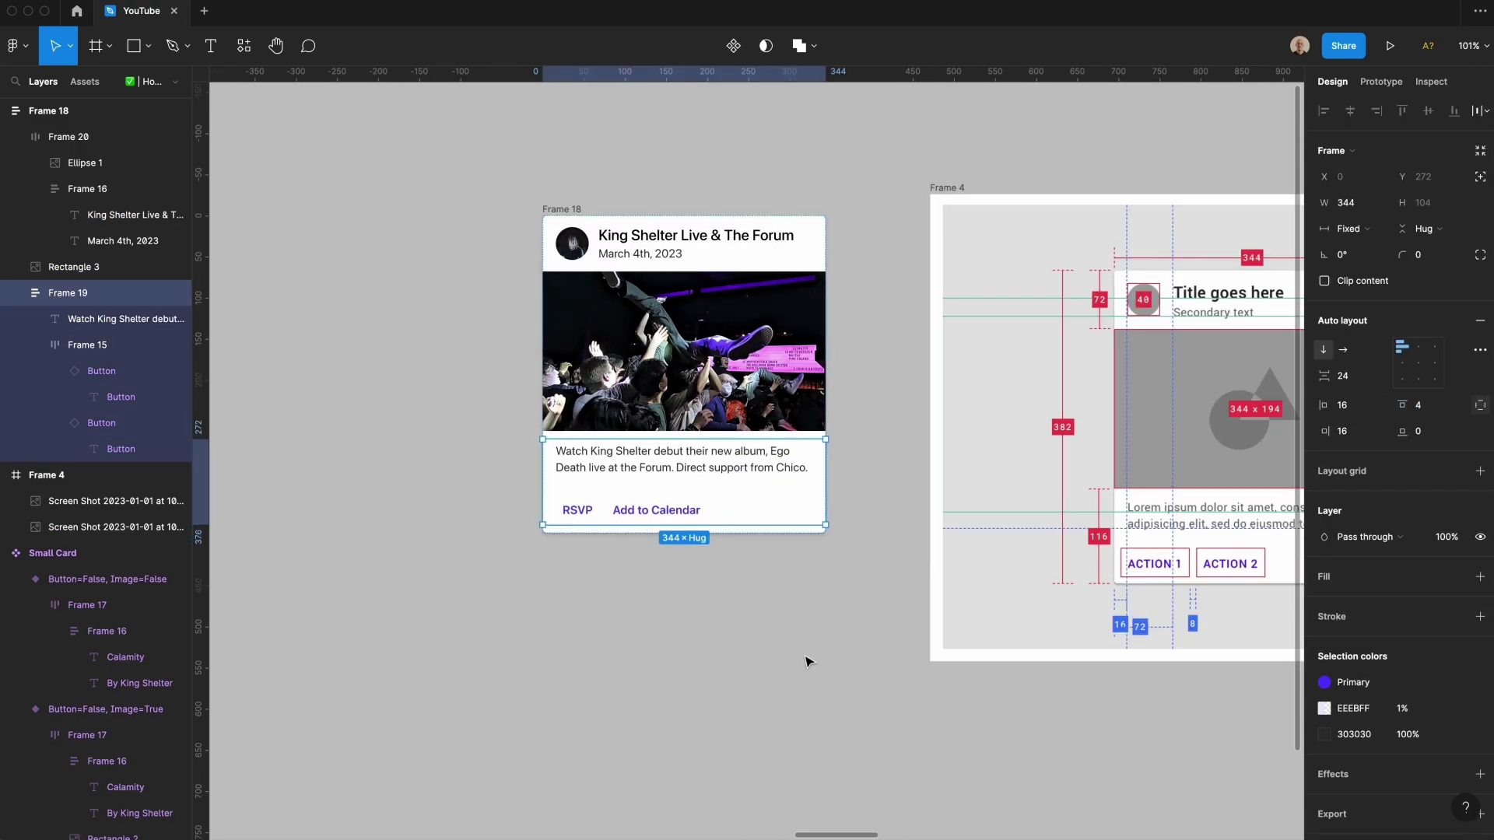
click(807, 657)
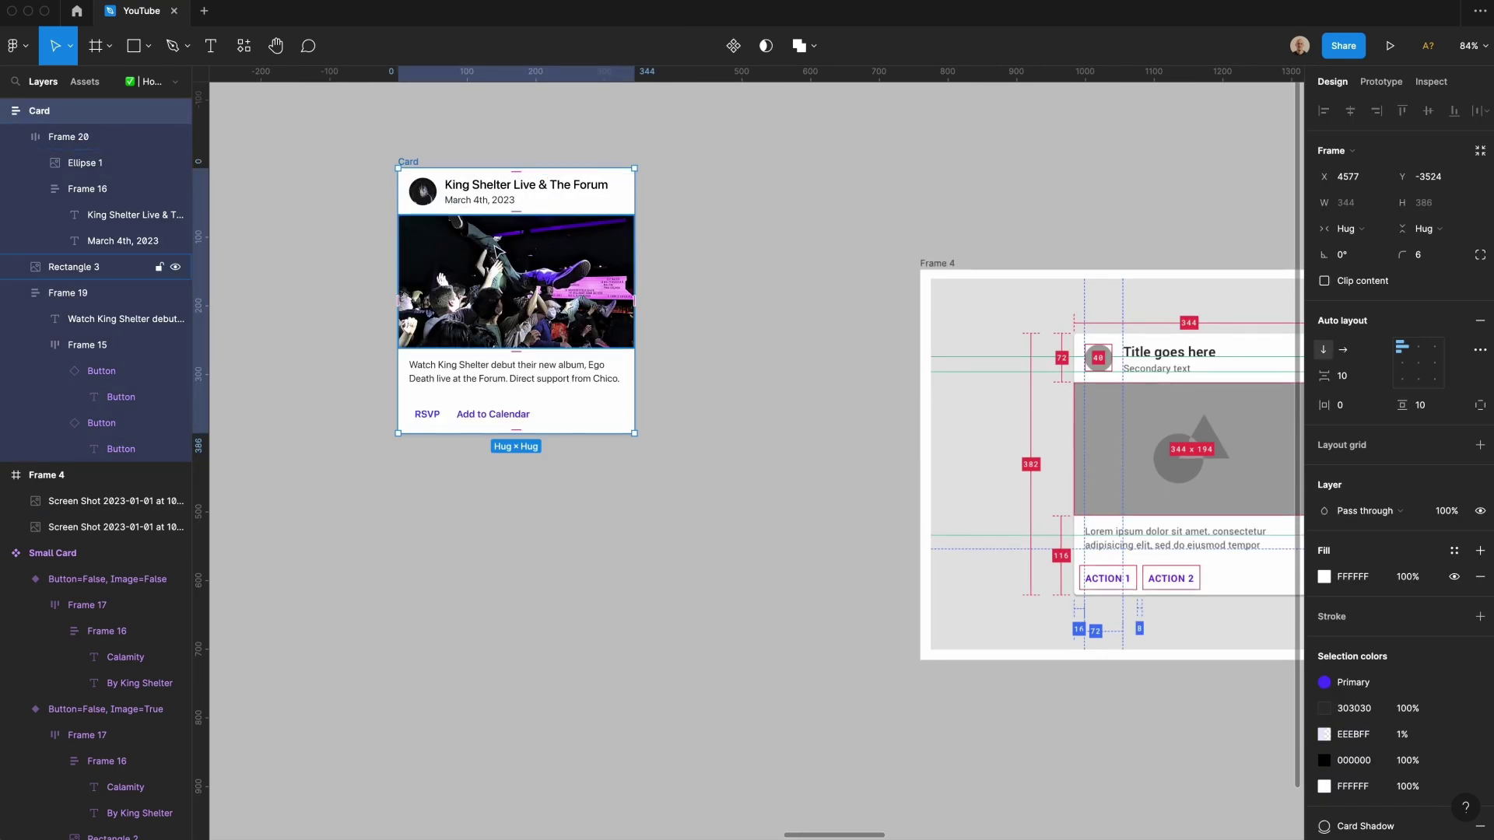
Step: Duplicate the event card directly below the original and delete the copy's RSVP and Add to Calendar button row
drag(536, 337, 536, 521)
double_click(491, 688)
double_click(490, 688)
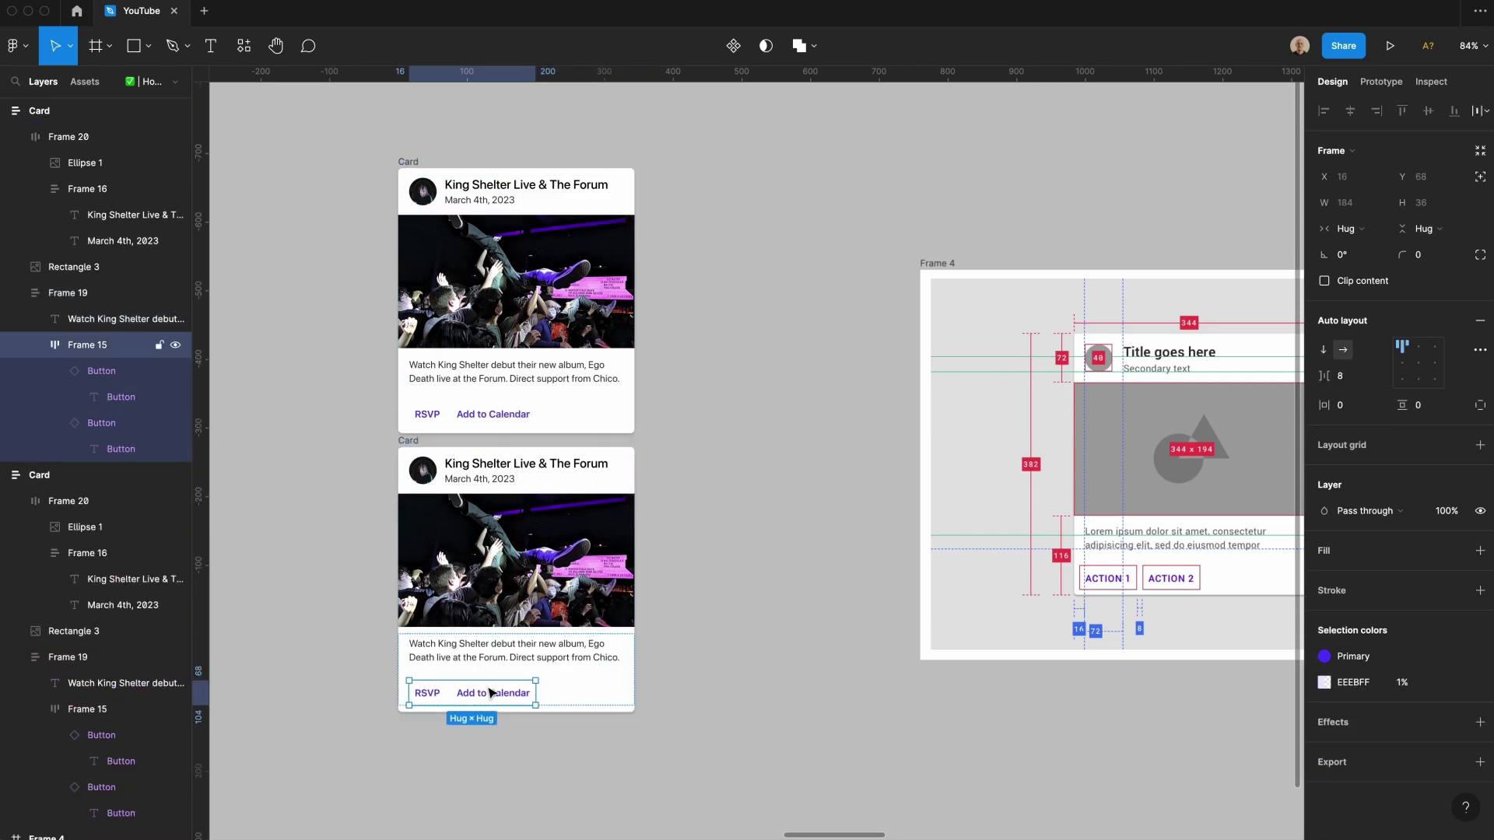
key(BackSpace)
Step: Set the bottom padding of the description frame in the card copy to 4
click(531, 648)
click(538, 712)
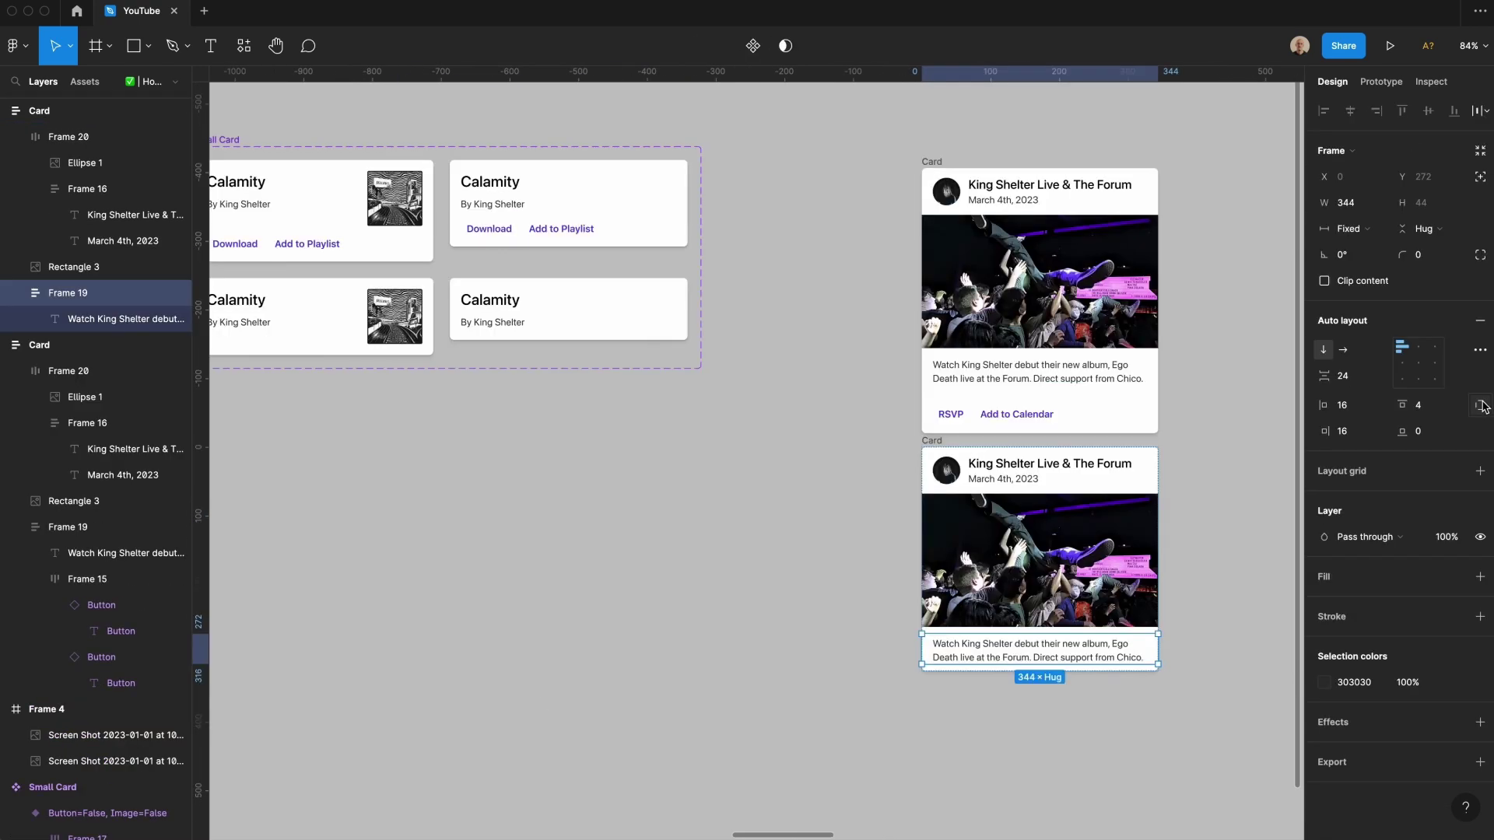
click(1480, 405)
click(1434, 414)
text(4)
key(Tab)
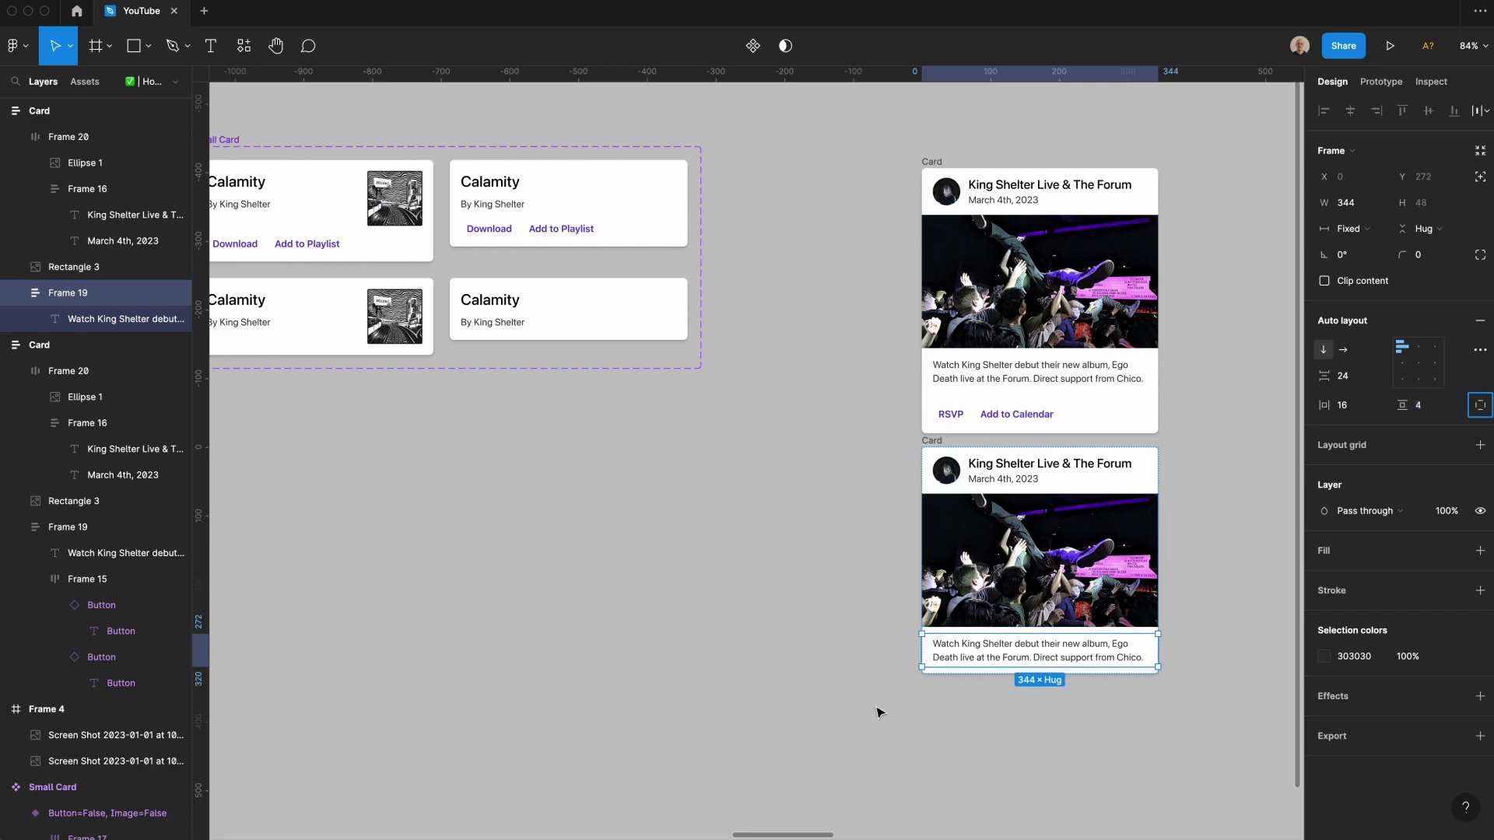
Step: Combine both cards as variants of an Event Card component set with a Button property, True with buttons and False without
scroll(877, 719, right, 3)
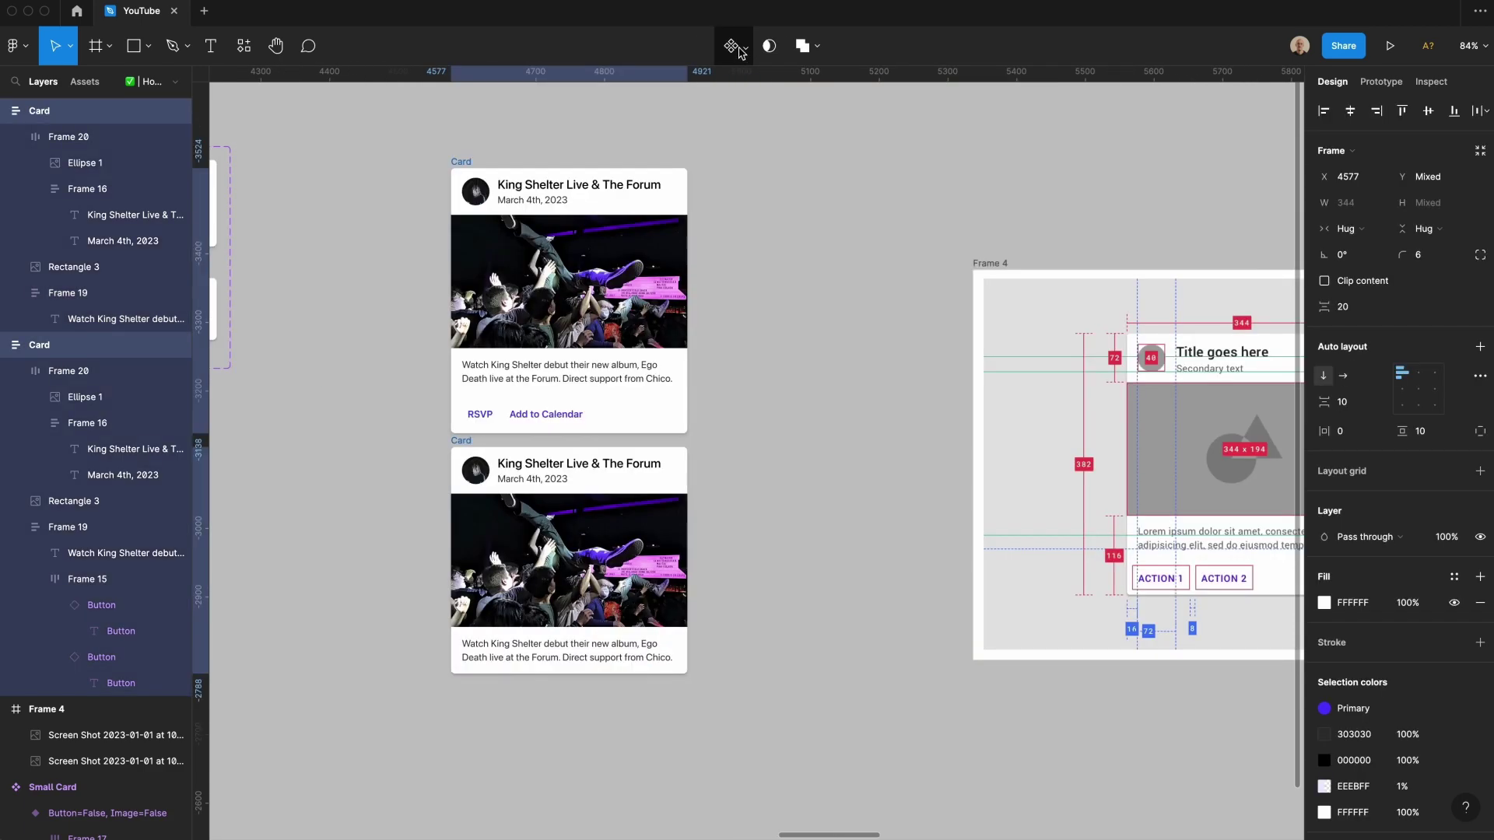
click(741, 48)
click(705, 123)
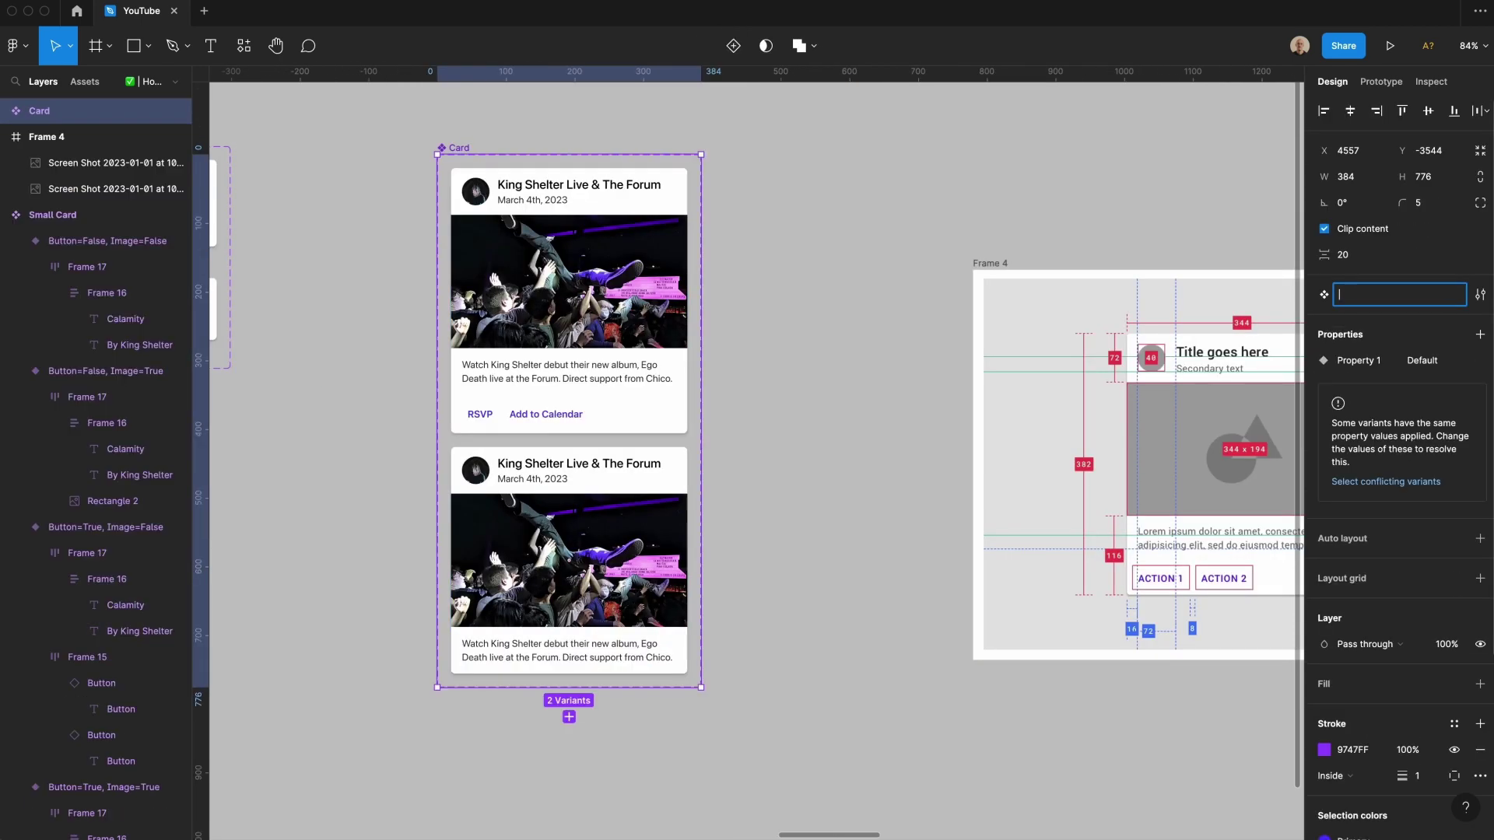
text(ard)
key(Return)
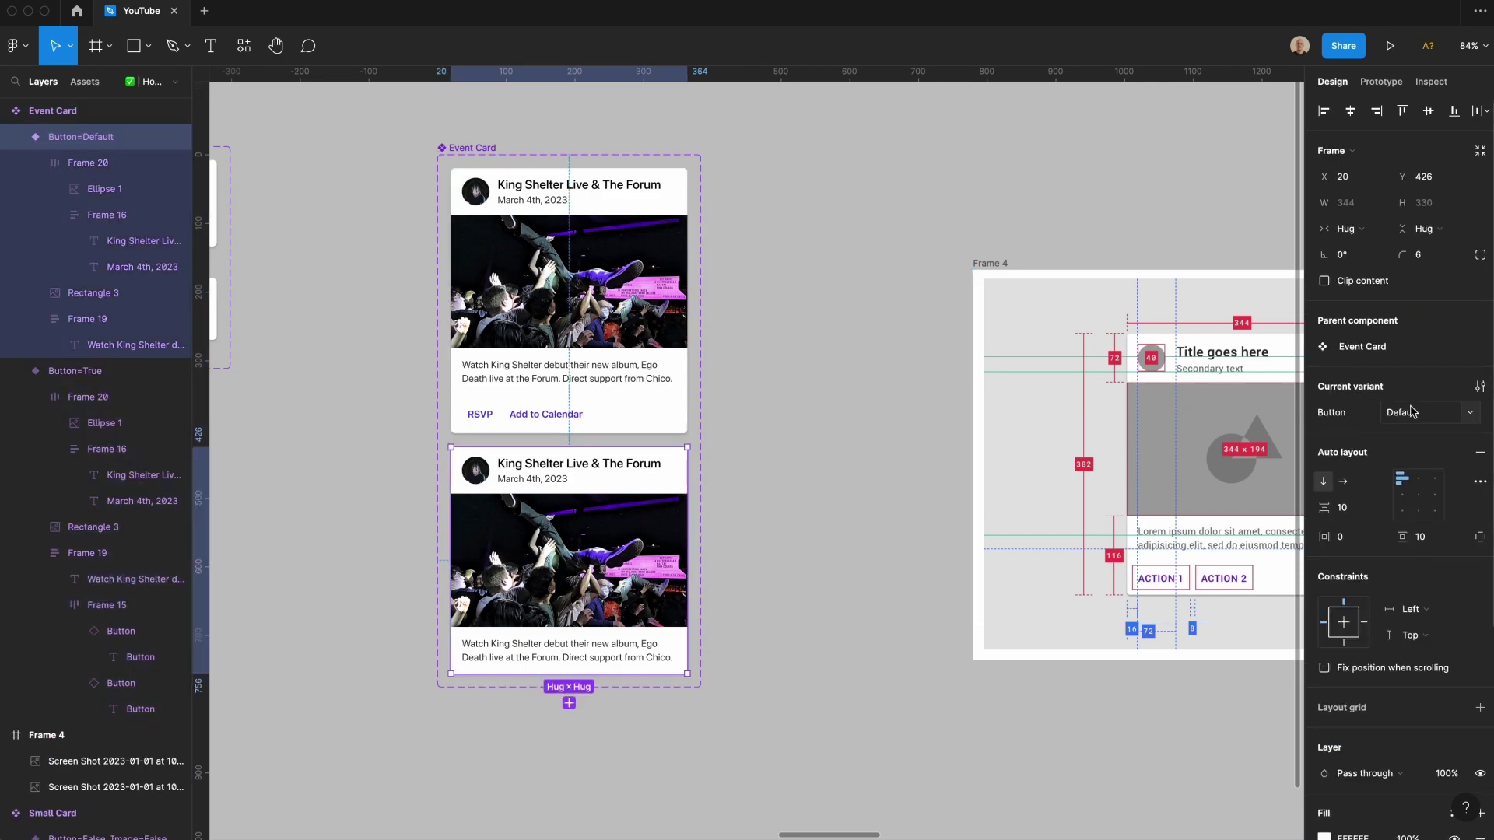
click(1423, 407)
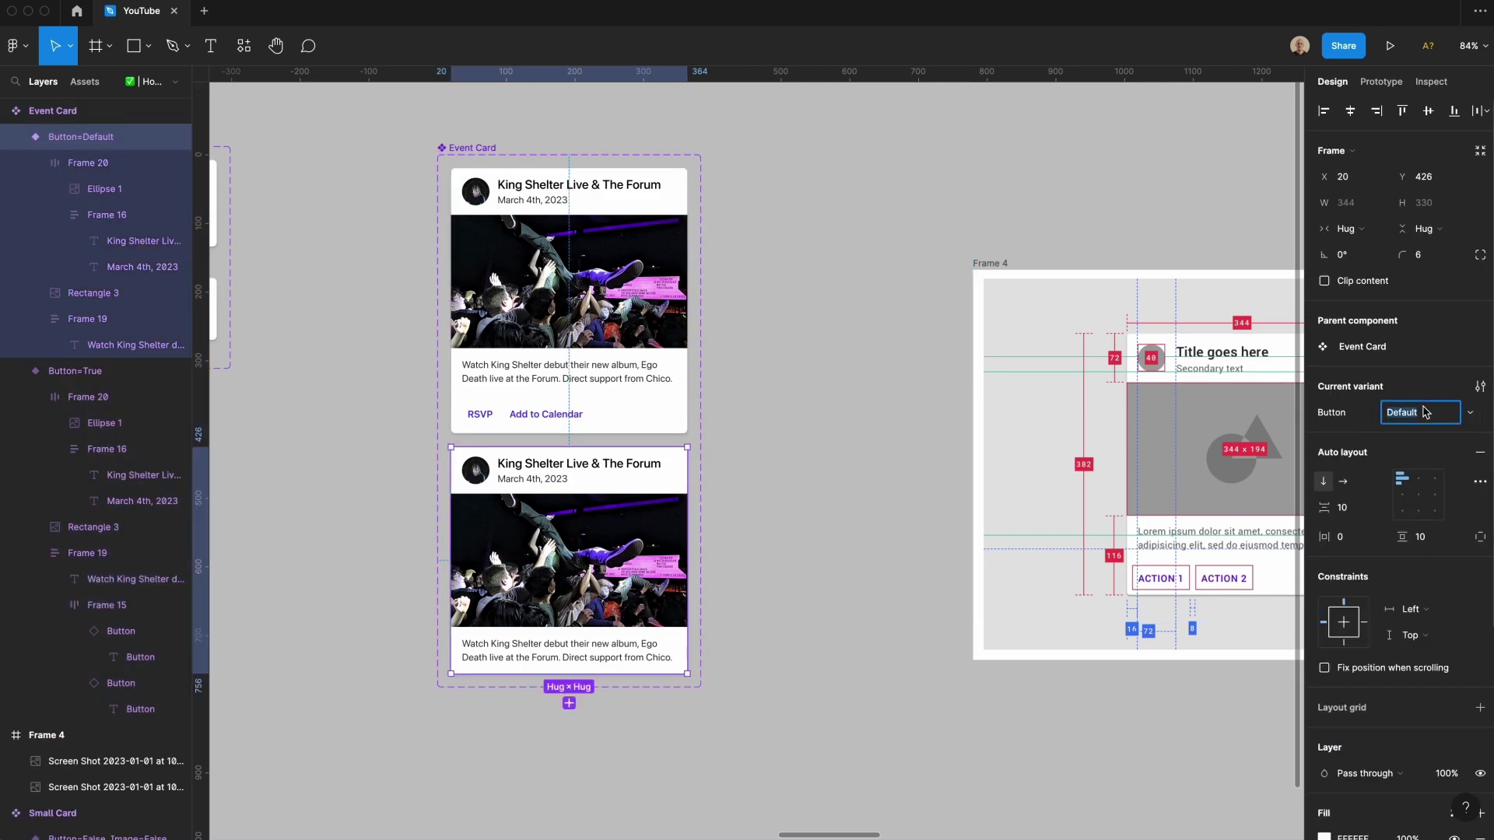
key(Tab)
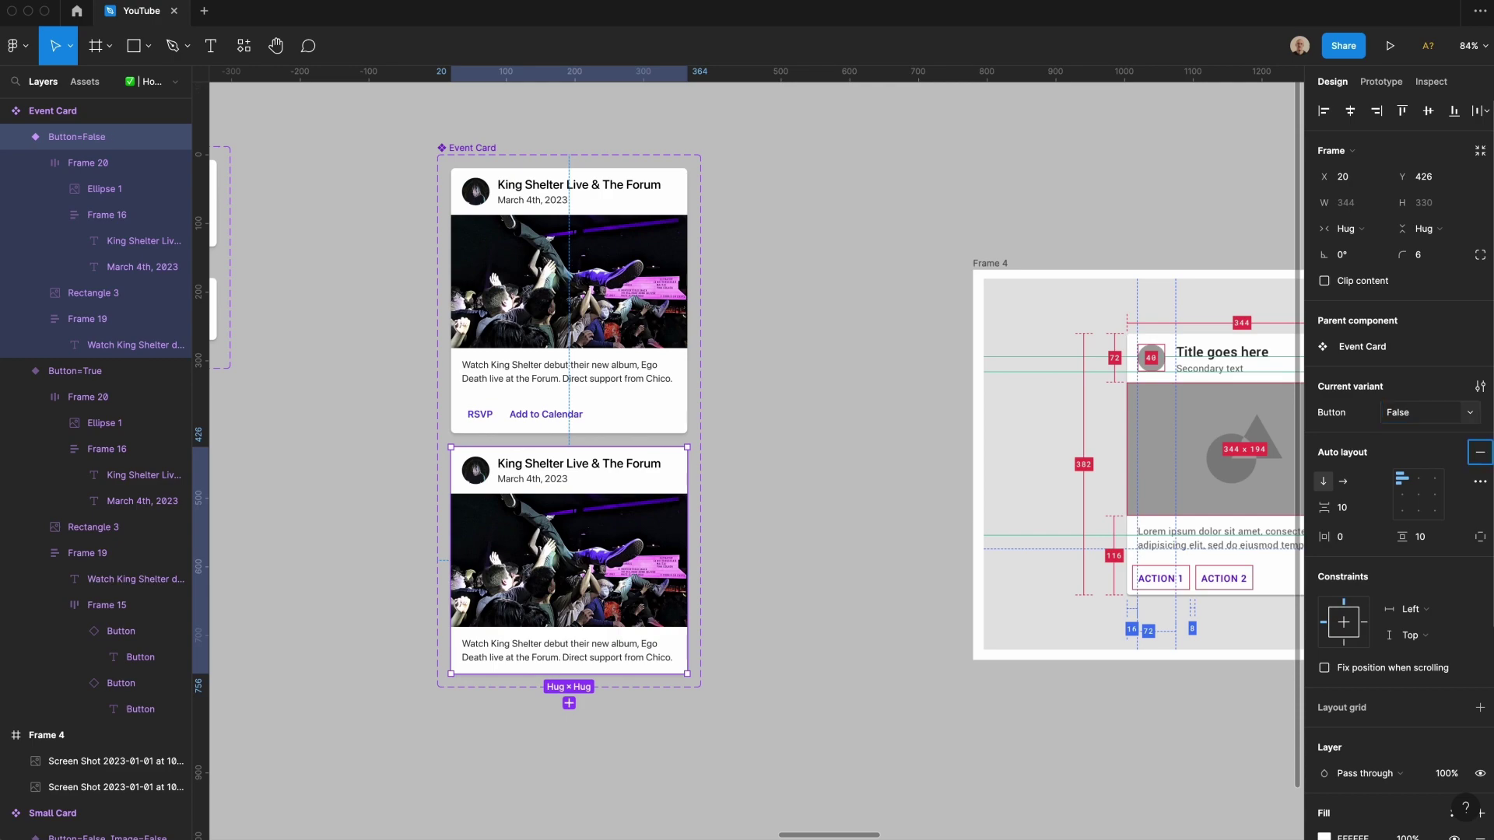
Step: Place a test instance of Event Card beside the set, toggle its Button property, and delete the instance
click(630, 355)
alt+drag(630, 355, 908, 403)
click(1404, 347)
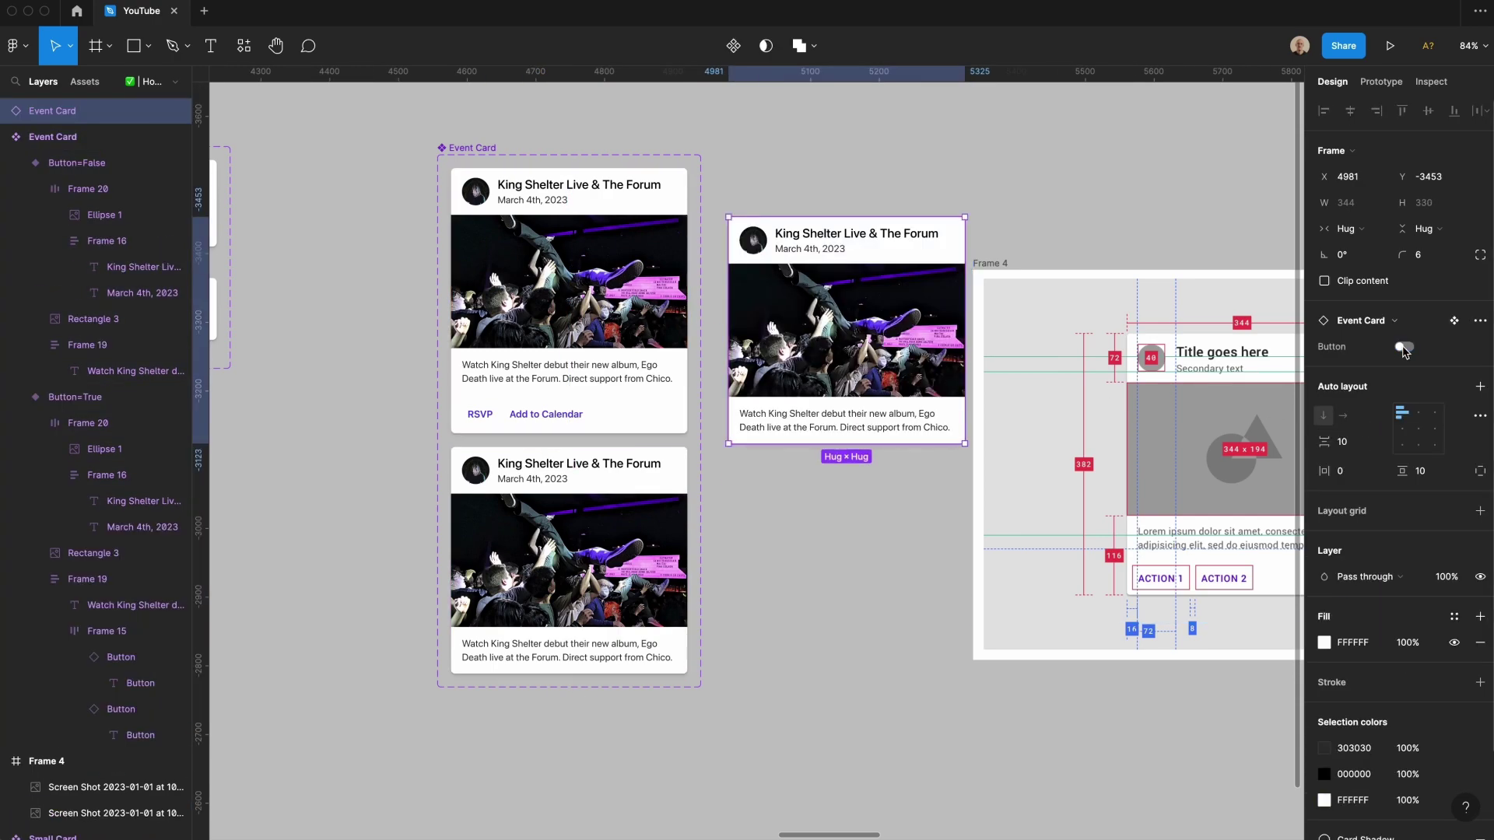
drag(979, 204, 827, 400)
key(BackSpace)
Step: Delete the reference Frame 4 and widen the Event Card component set to about 1243
click(980, 262)
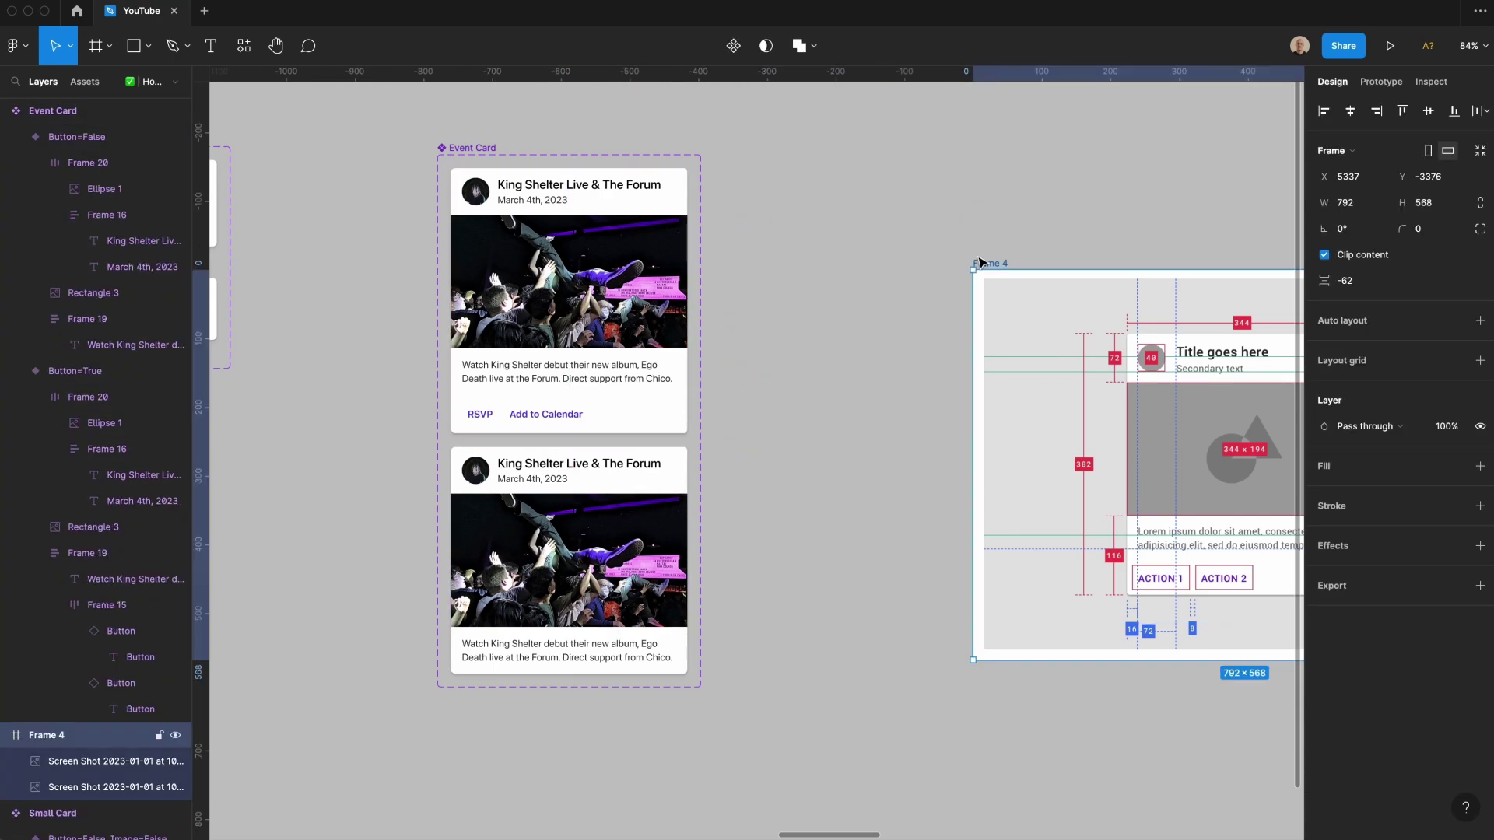
key(Delete)
click(443, 149)
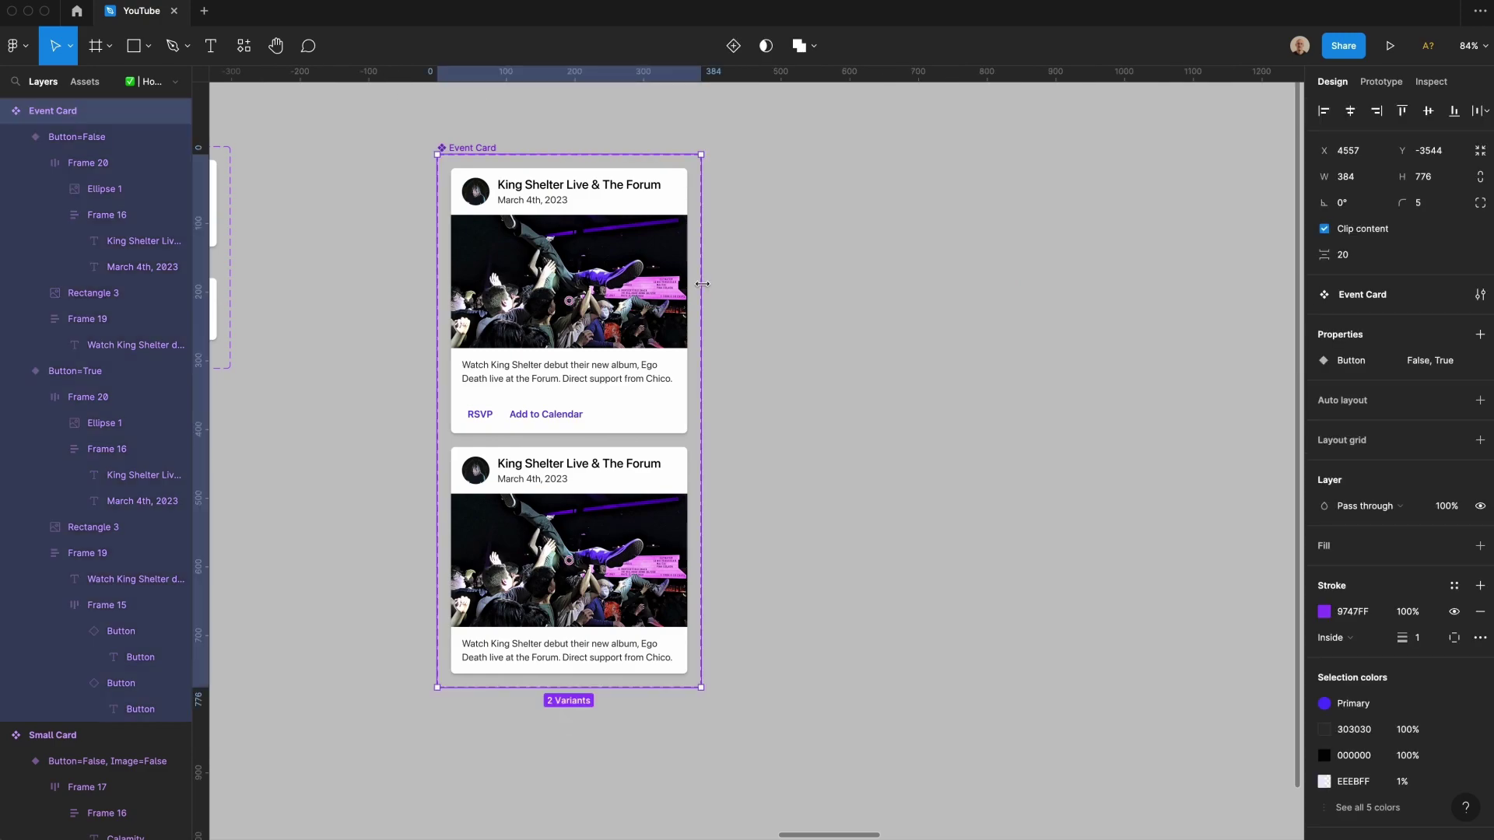
drag(703, 284, 1293, 334)
Step: Duplicate both Event Card variants into a second column at X 388 inside the component set
key(Return)
alt+drag(594, 532, 855, 537)
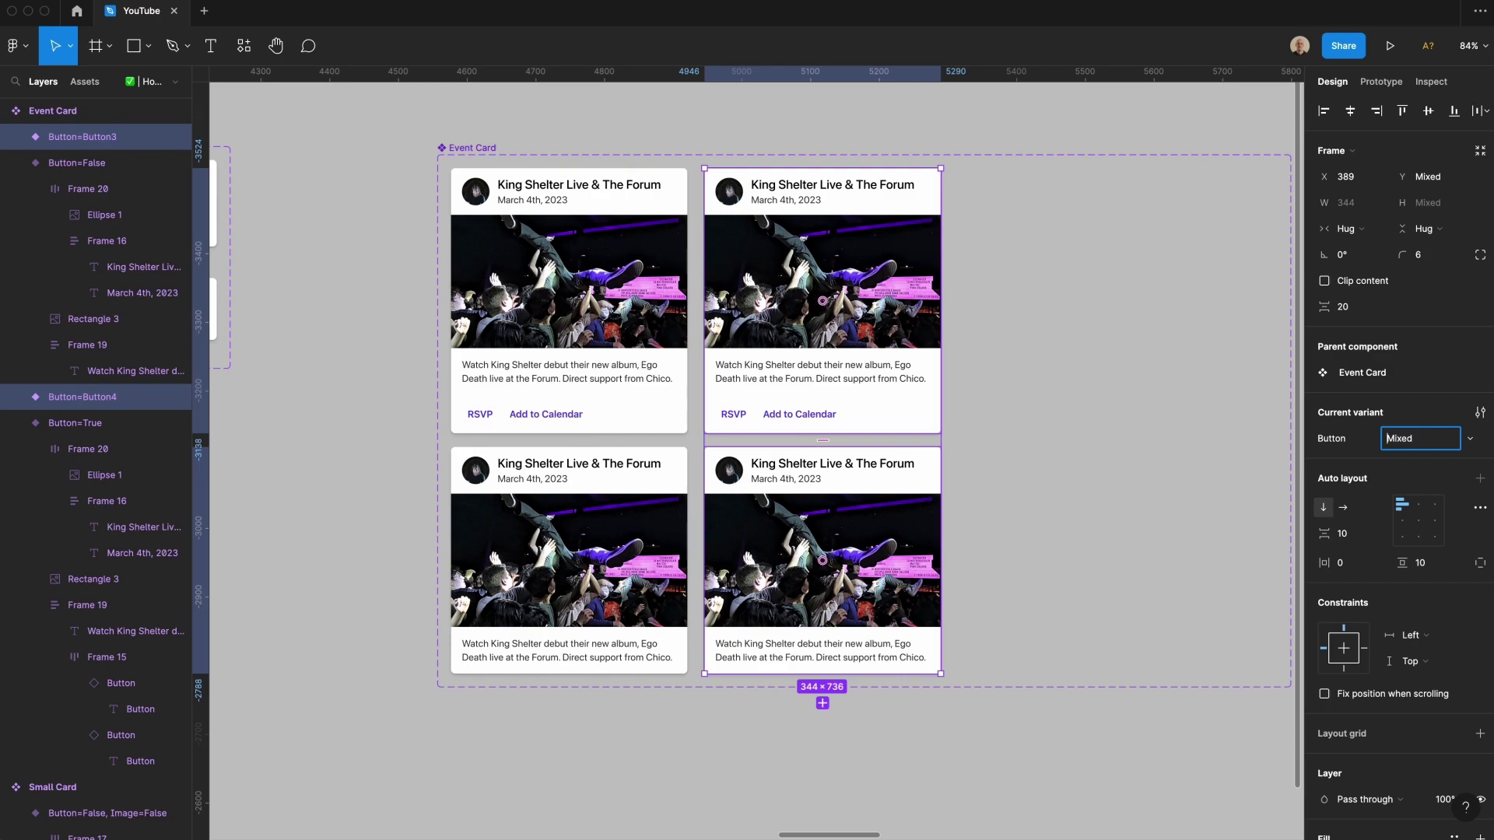
key(Escape)
key(Left)
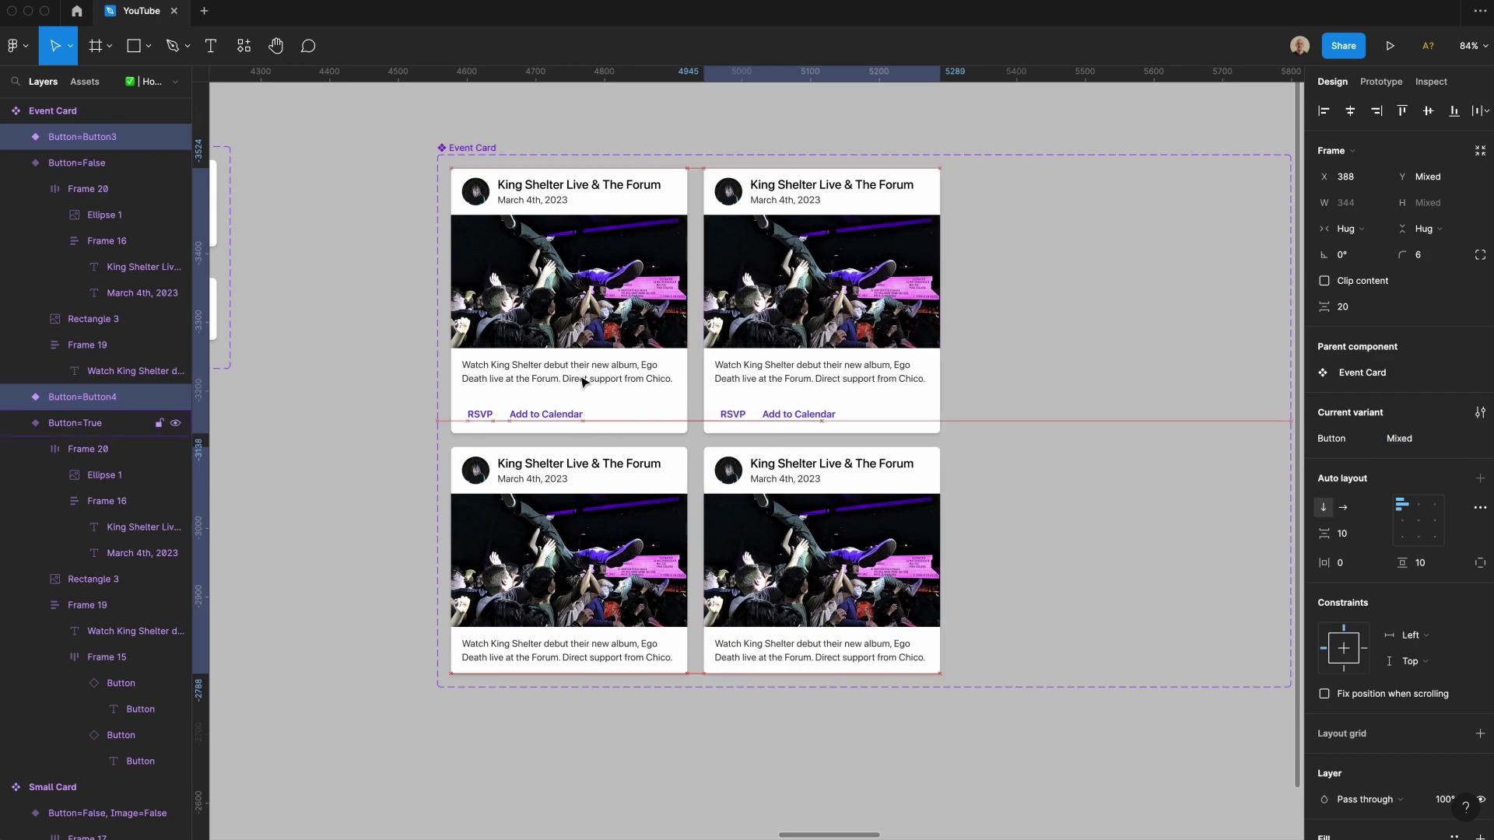
Step: Delete the description frame from the lower card in the second column
double_click(926, 585)
click(885, 656)
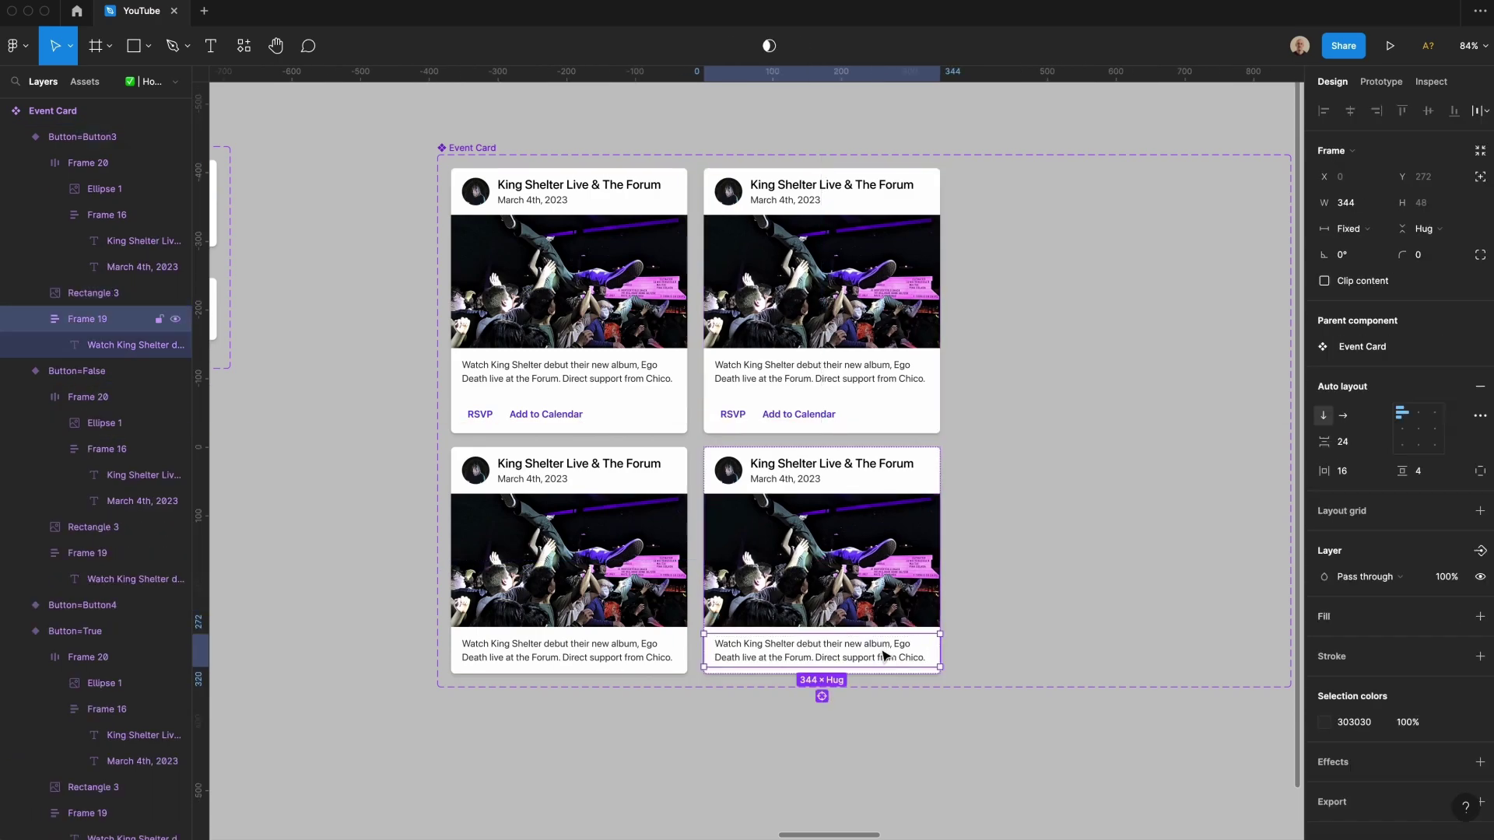
key(Escape)
Step: Set the bottom padding of the lower second-column card to 0 so it ends at the photo
click(871, 608)
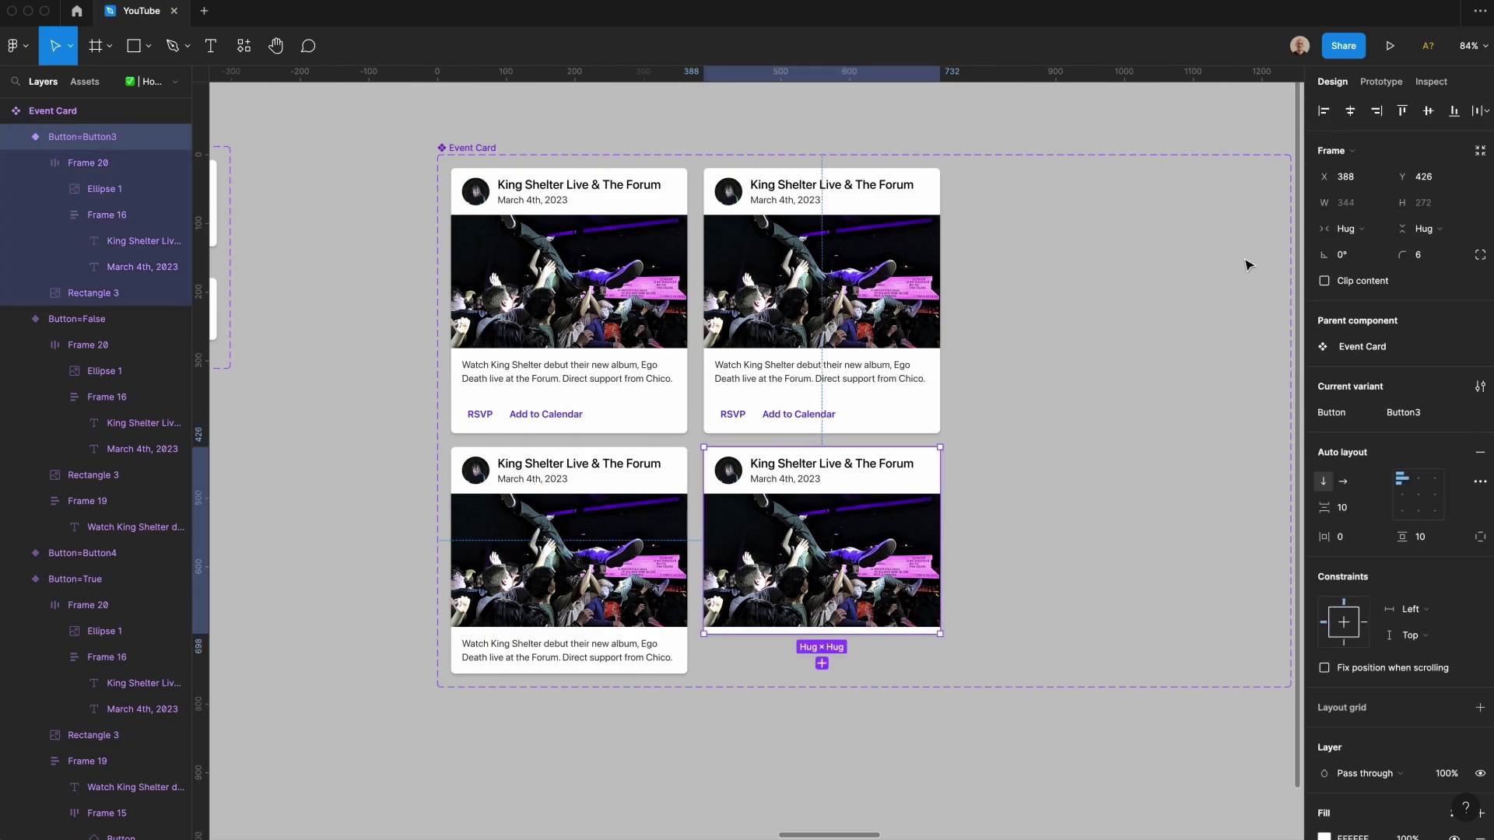
click(1480, 537)
click(1437, 564)
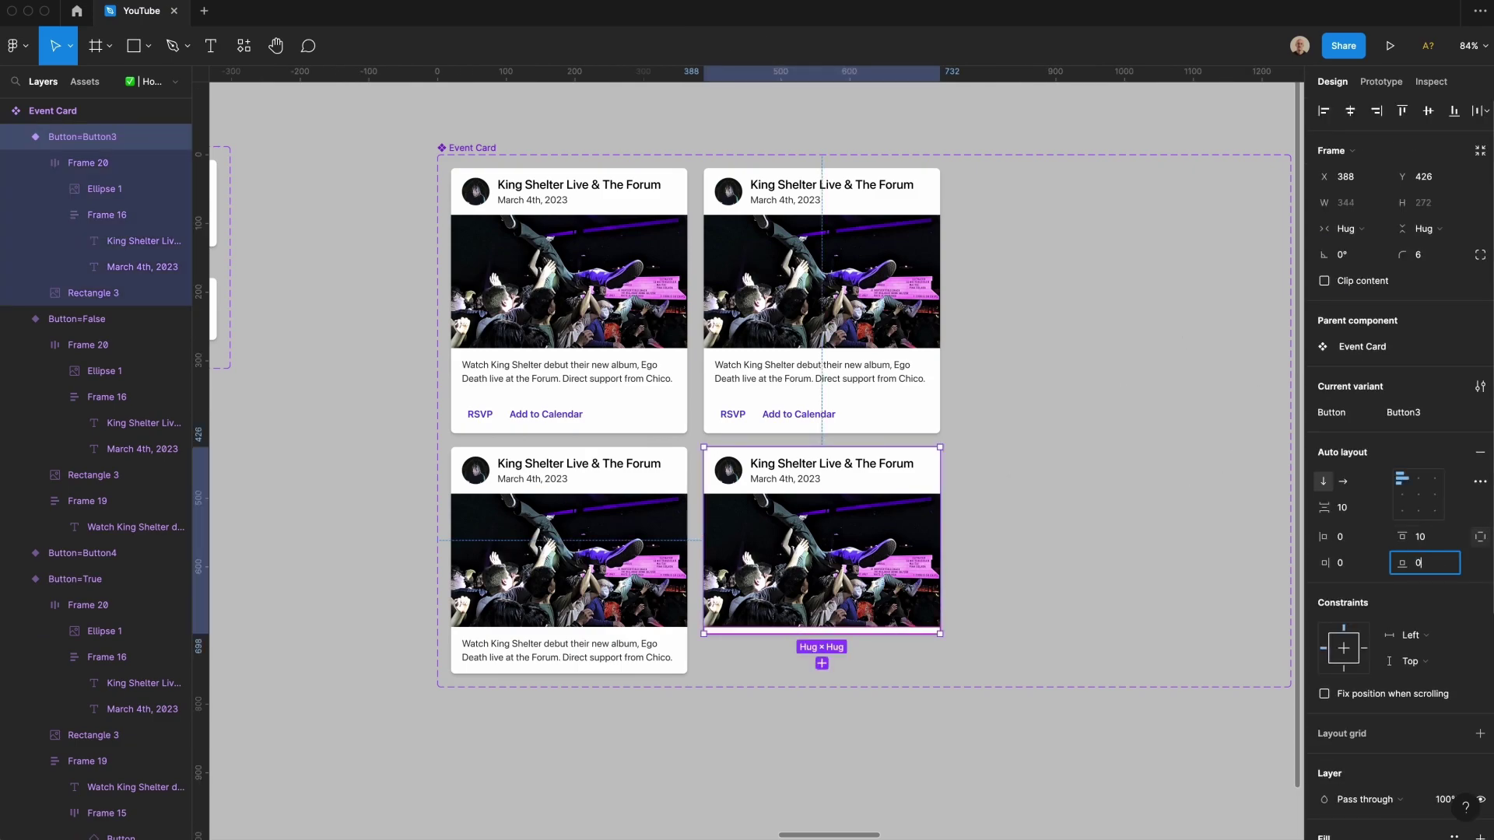
key(Return)
Step: Delete the description text from the upper second-column card, keeping its buttons
double_click(834, 379)
double_click(833, 378)
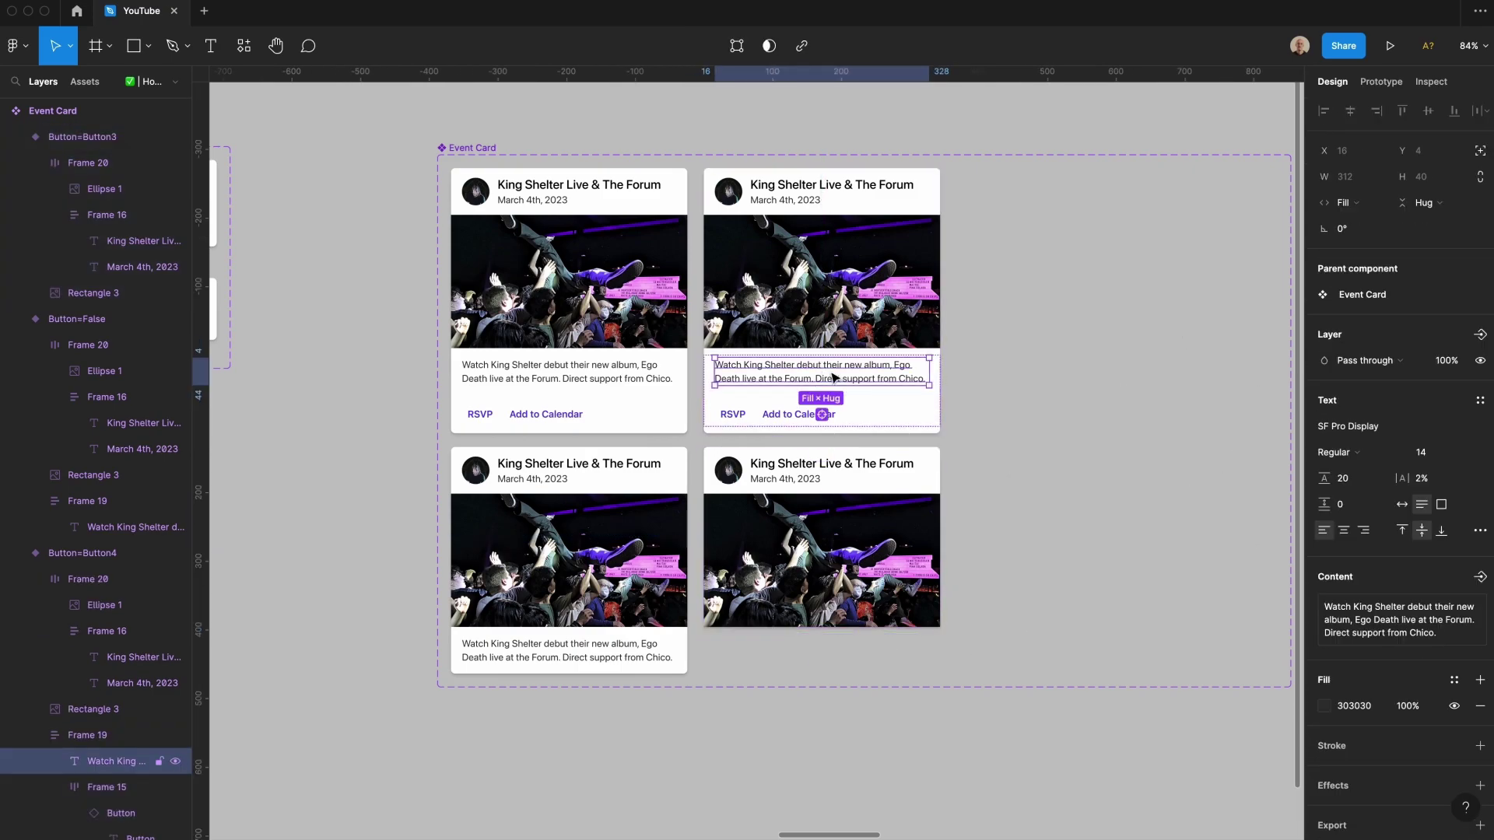
key(Delete)
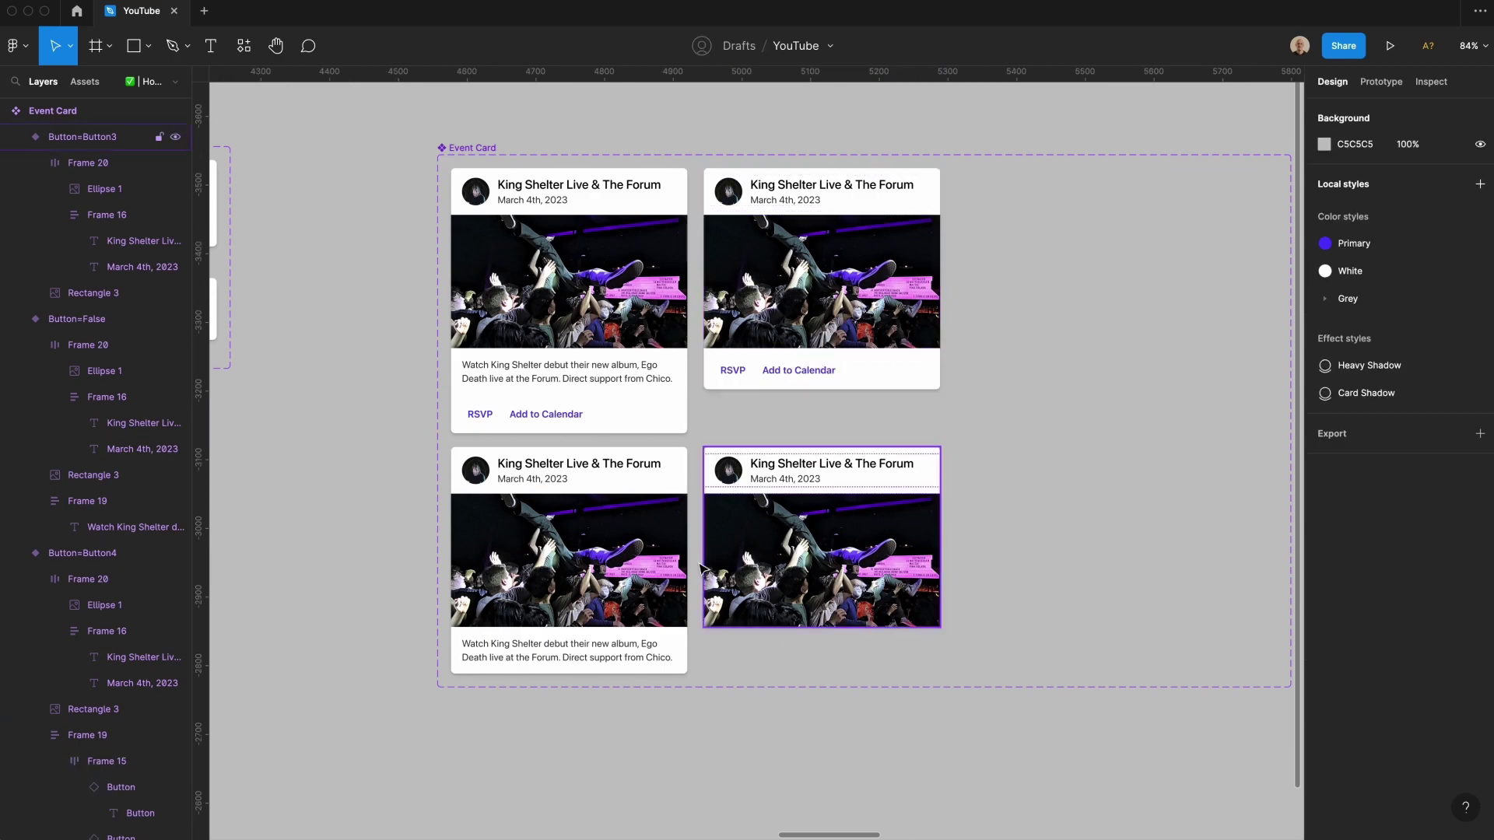
Step: Set the Button property to True on the upper second-column variant and False on the lower one
click(822, 530)
click(830, 366)
click(840, 470)
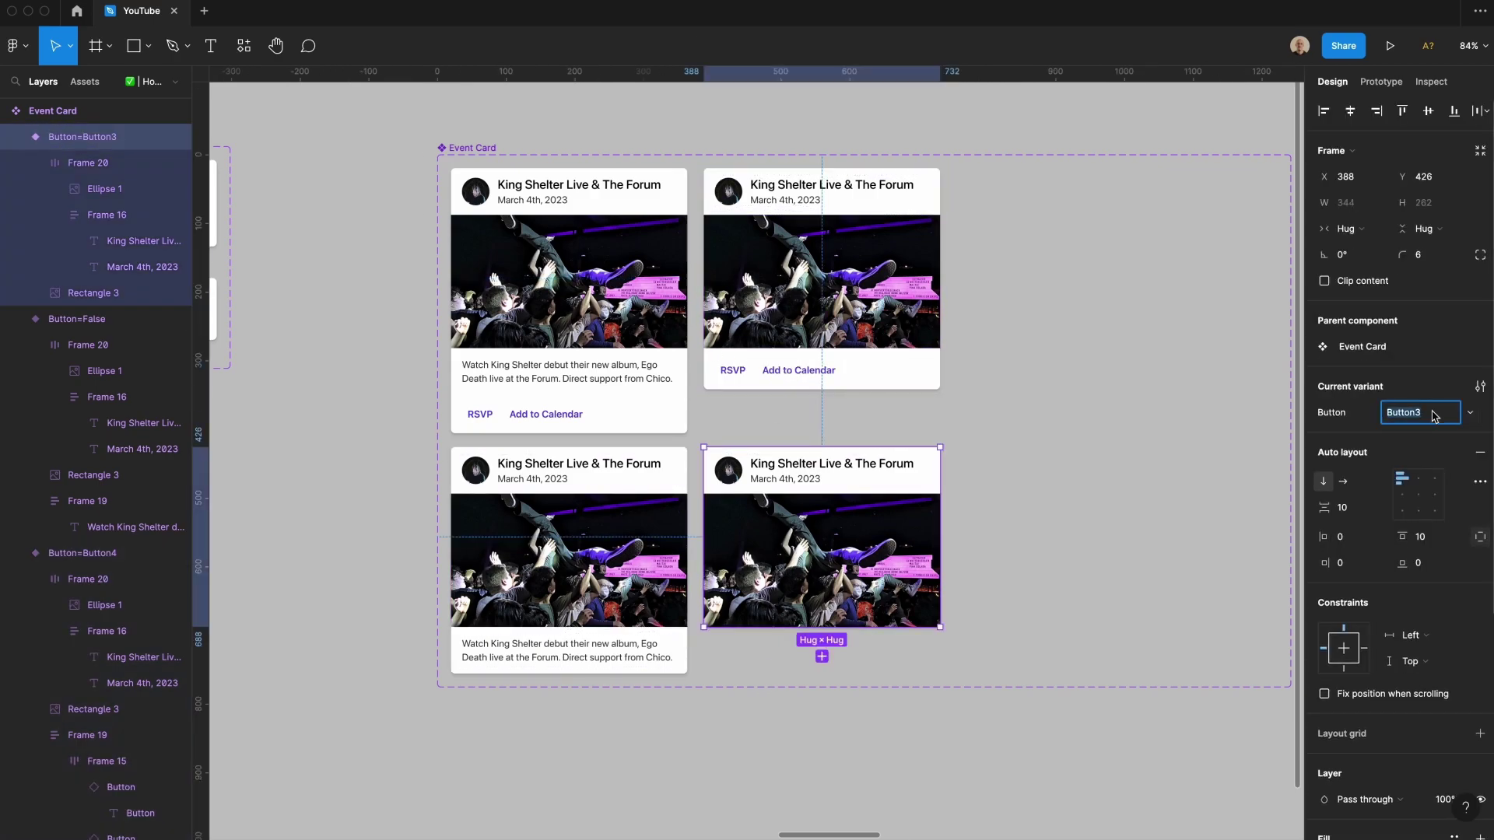
text(e)
key(Tab)
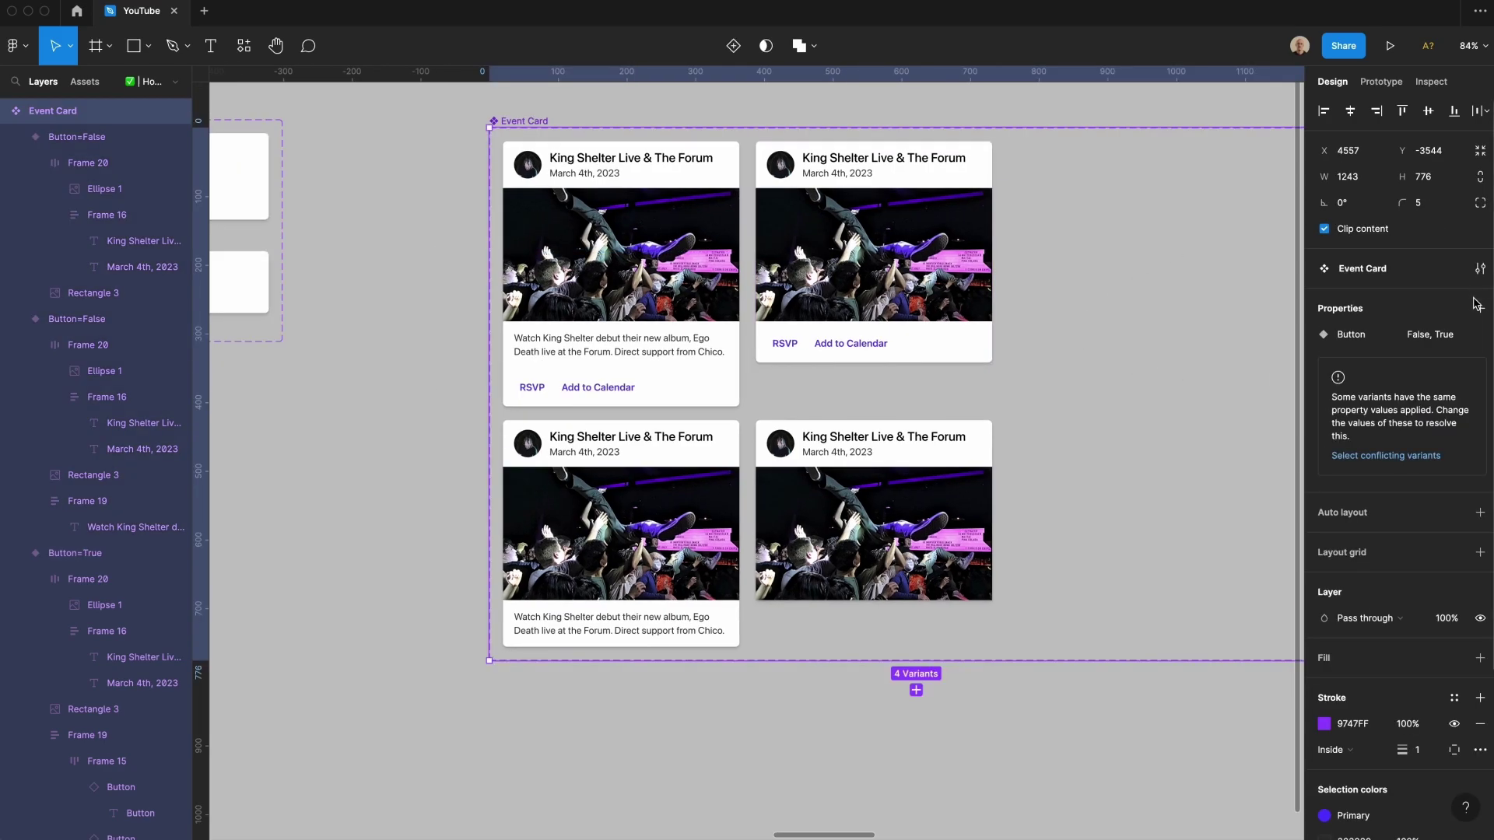
Step: Add a variant property named Description with the value True to the Event Card component set
click(1480, 308)
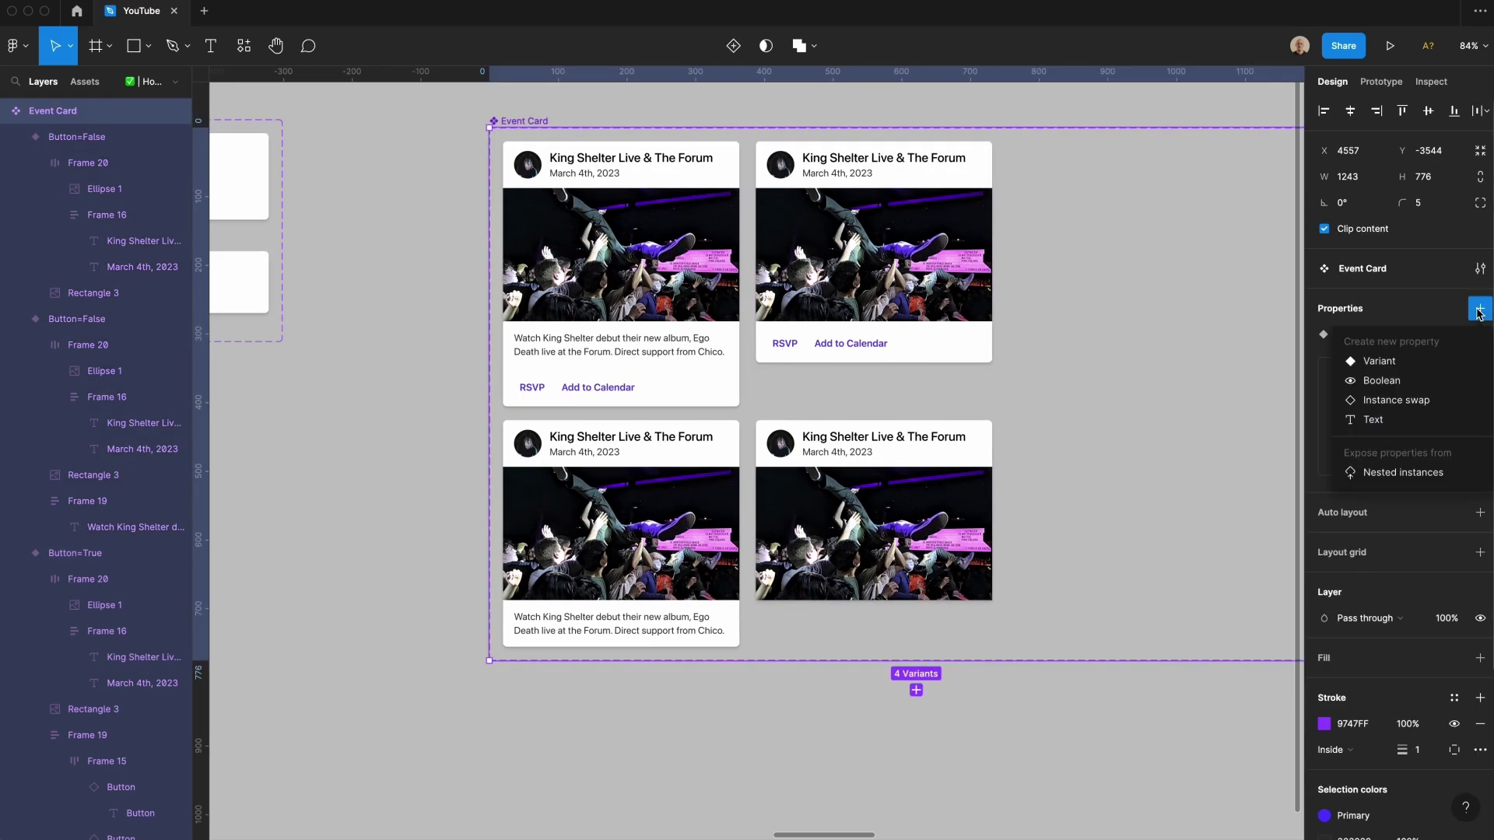
click(1369, 417)
text(Description)
key(Tab)
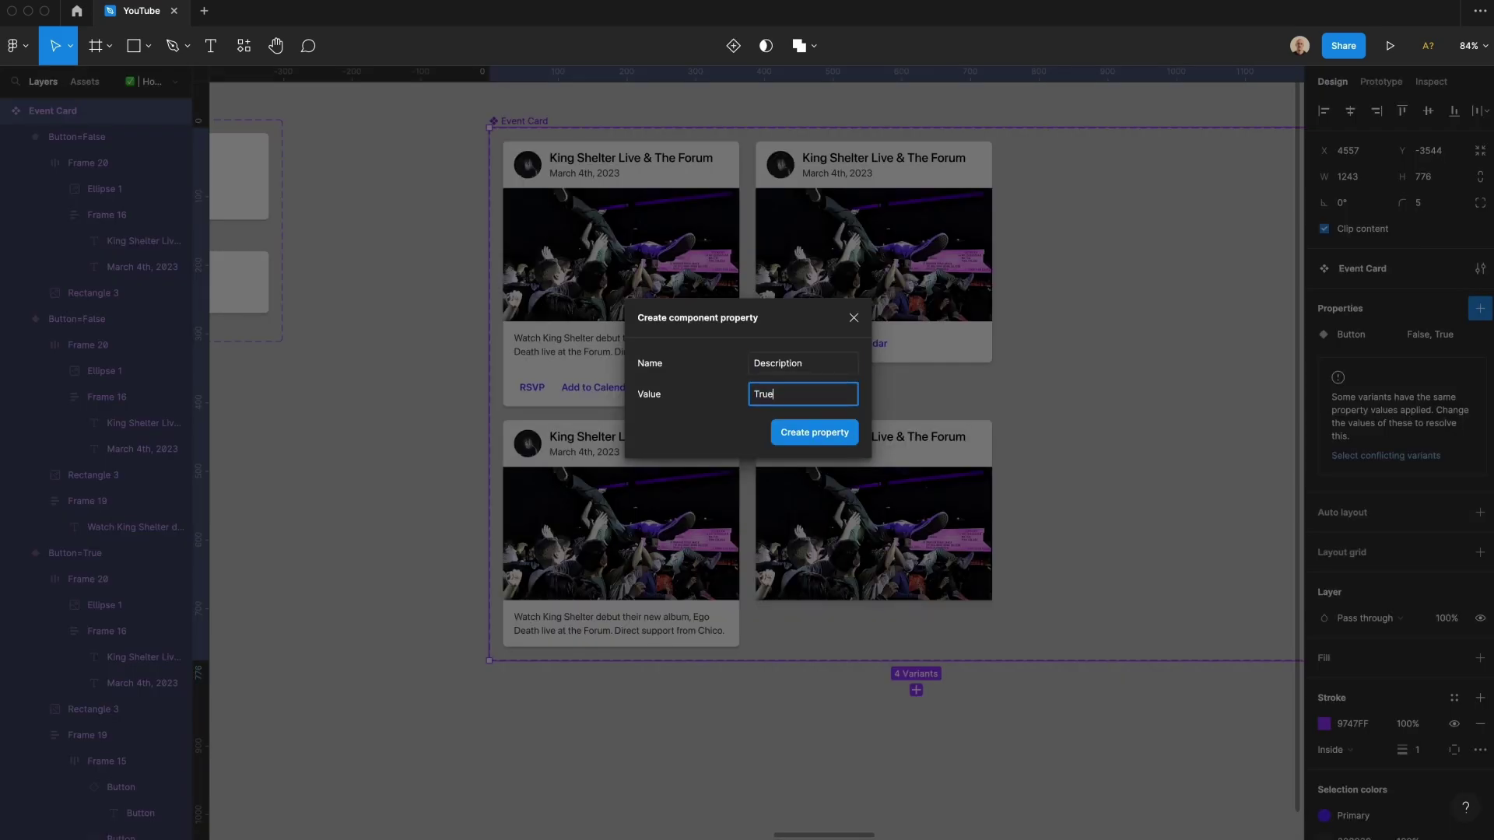
text(True)
click(814, 435)
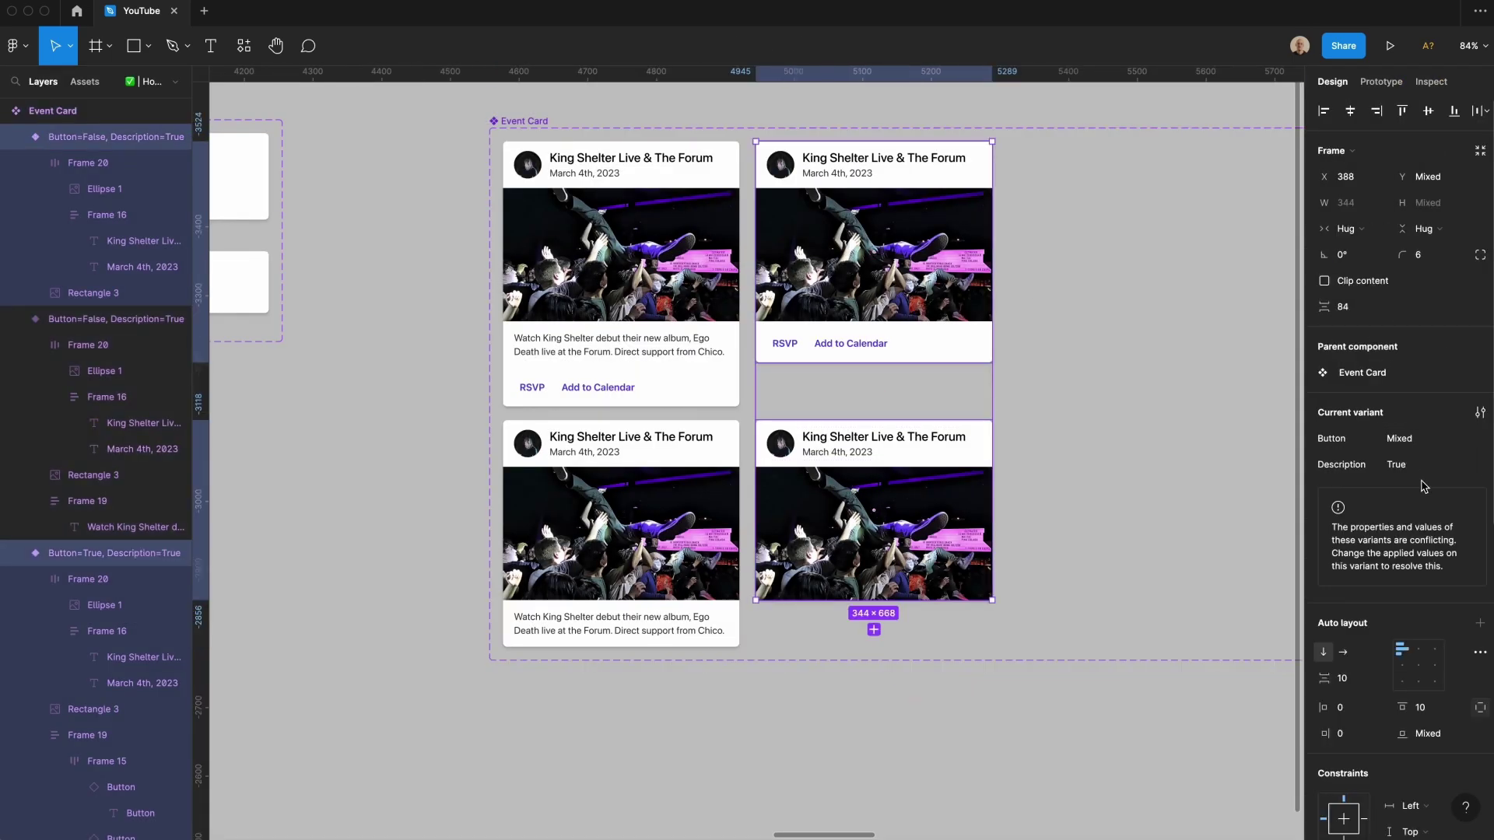
Step: Set the Description property to False for the two second-column variants
click(1424, 472)
text(False)
key(Return)
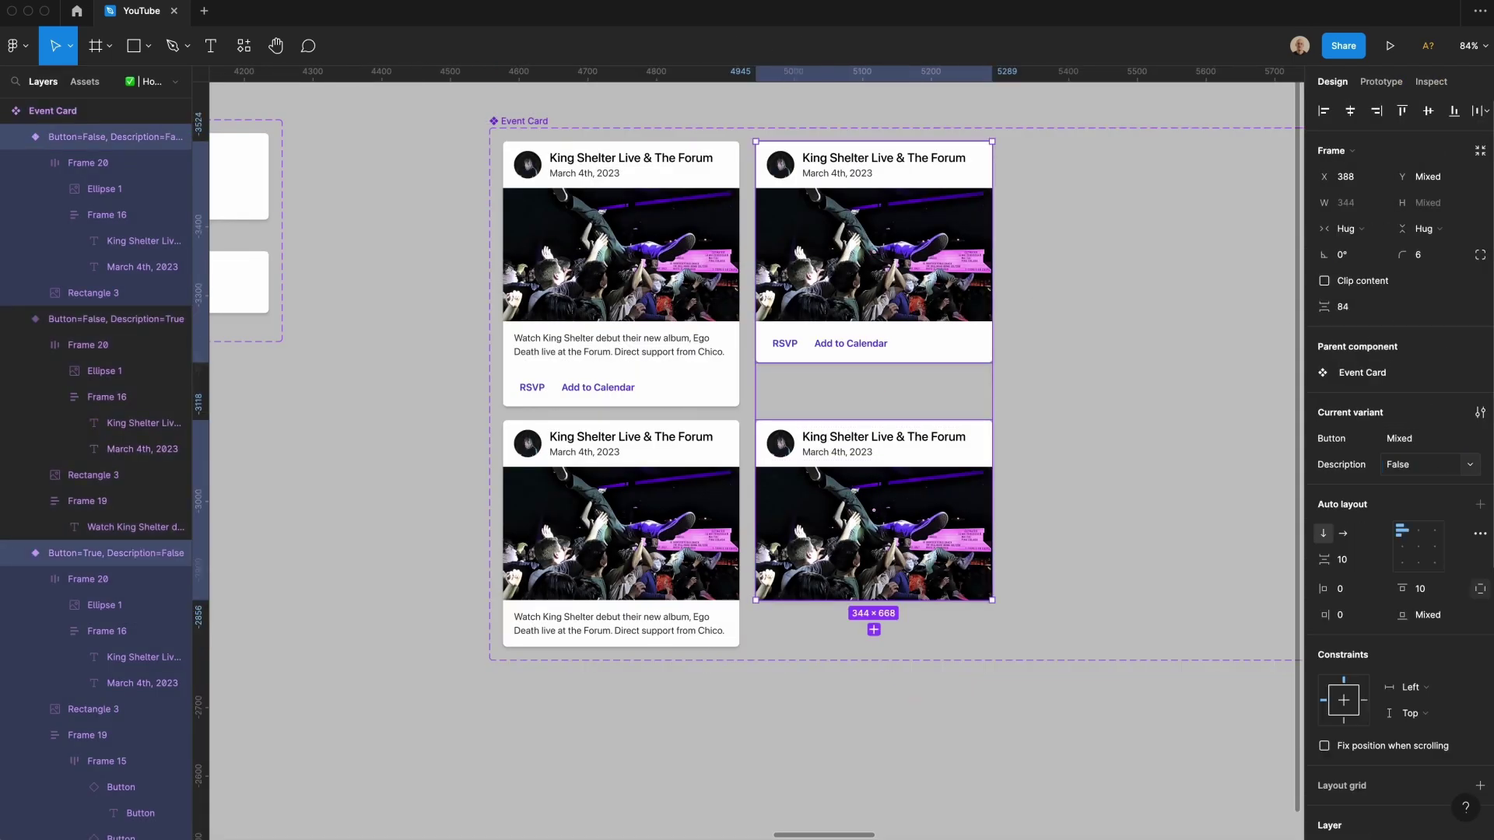
Step: Place a test instance of Event Card below the set, toggle its Button and Description properties, and delete the instance
click(620, 335)
drag(620, 335, 629, 814)
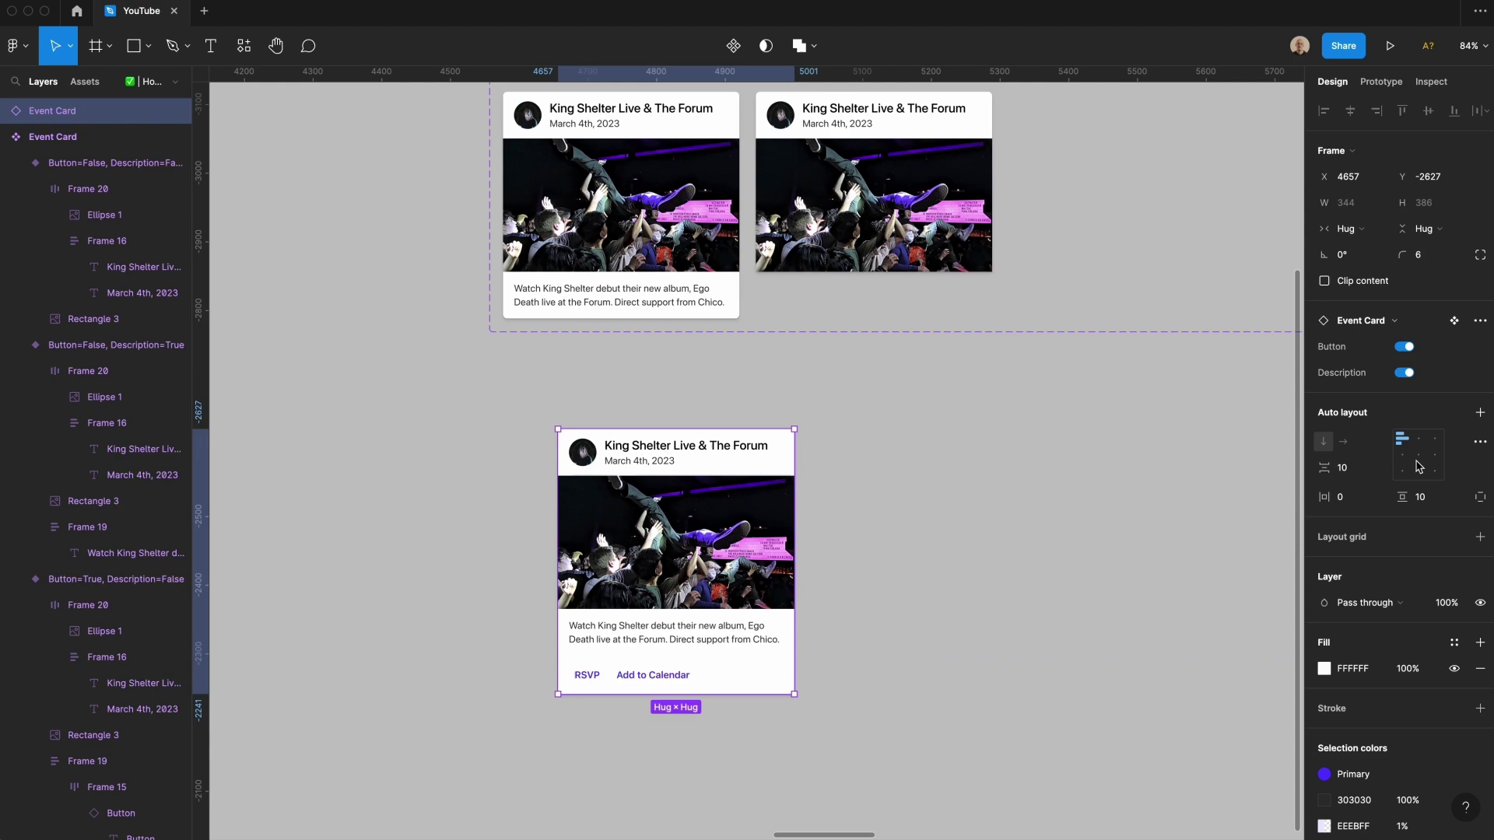
click(1410, 349)
click(1410, 349)
click(1410, 374)
click(1410, 375)
click(1410, 374)
click(1407, 347)
click(1408, 347)
click(1411, 374)
key(BackSpace)
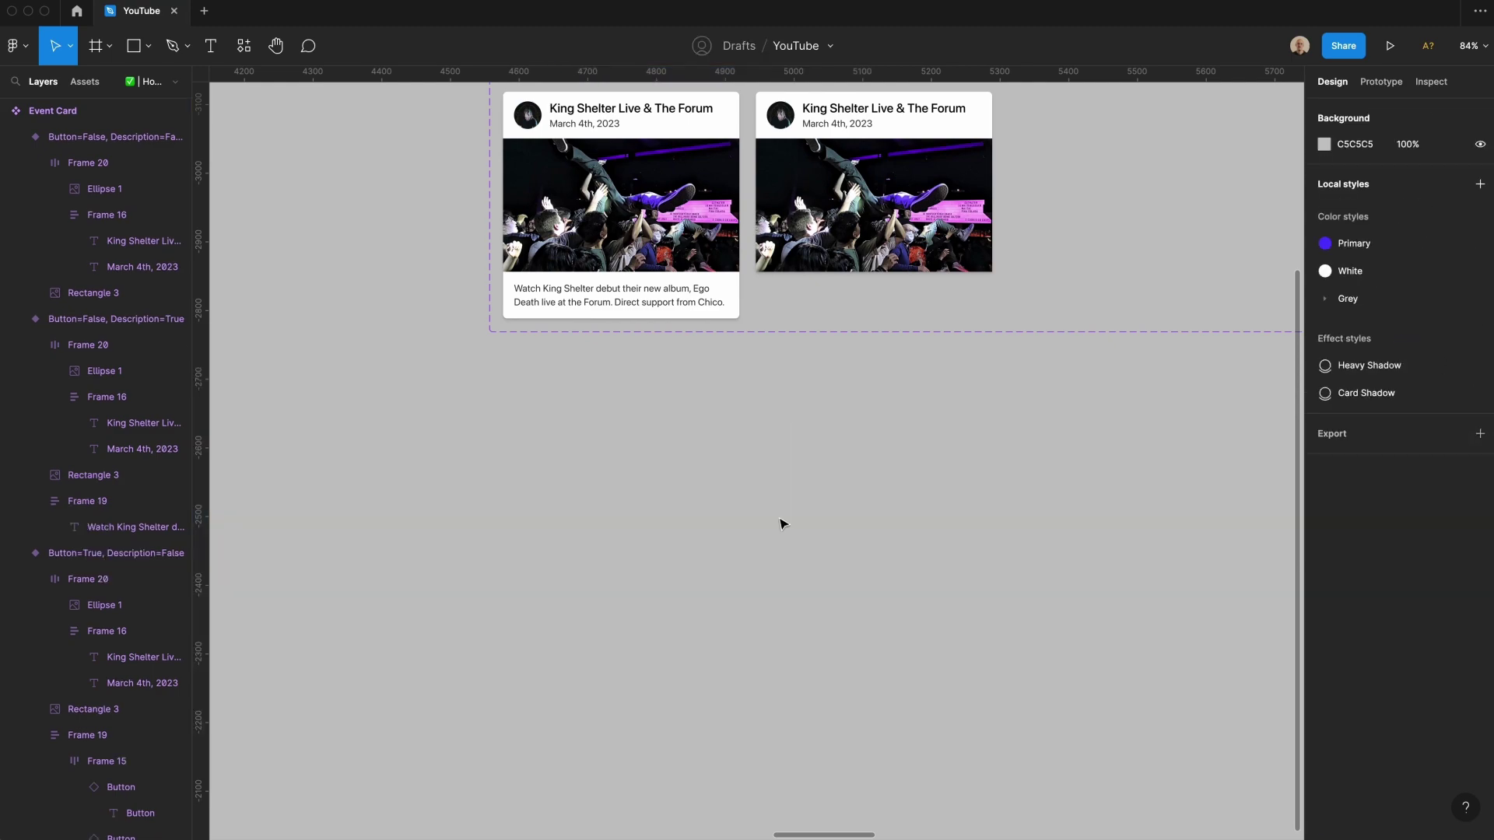
Step: Duplicate the full event card into a third column at X 756 and delete the copy's photo
scroll(807, 510, up, 2)
scroll(809, 514, up, 4)
scroll(809, 514, left, 2)
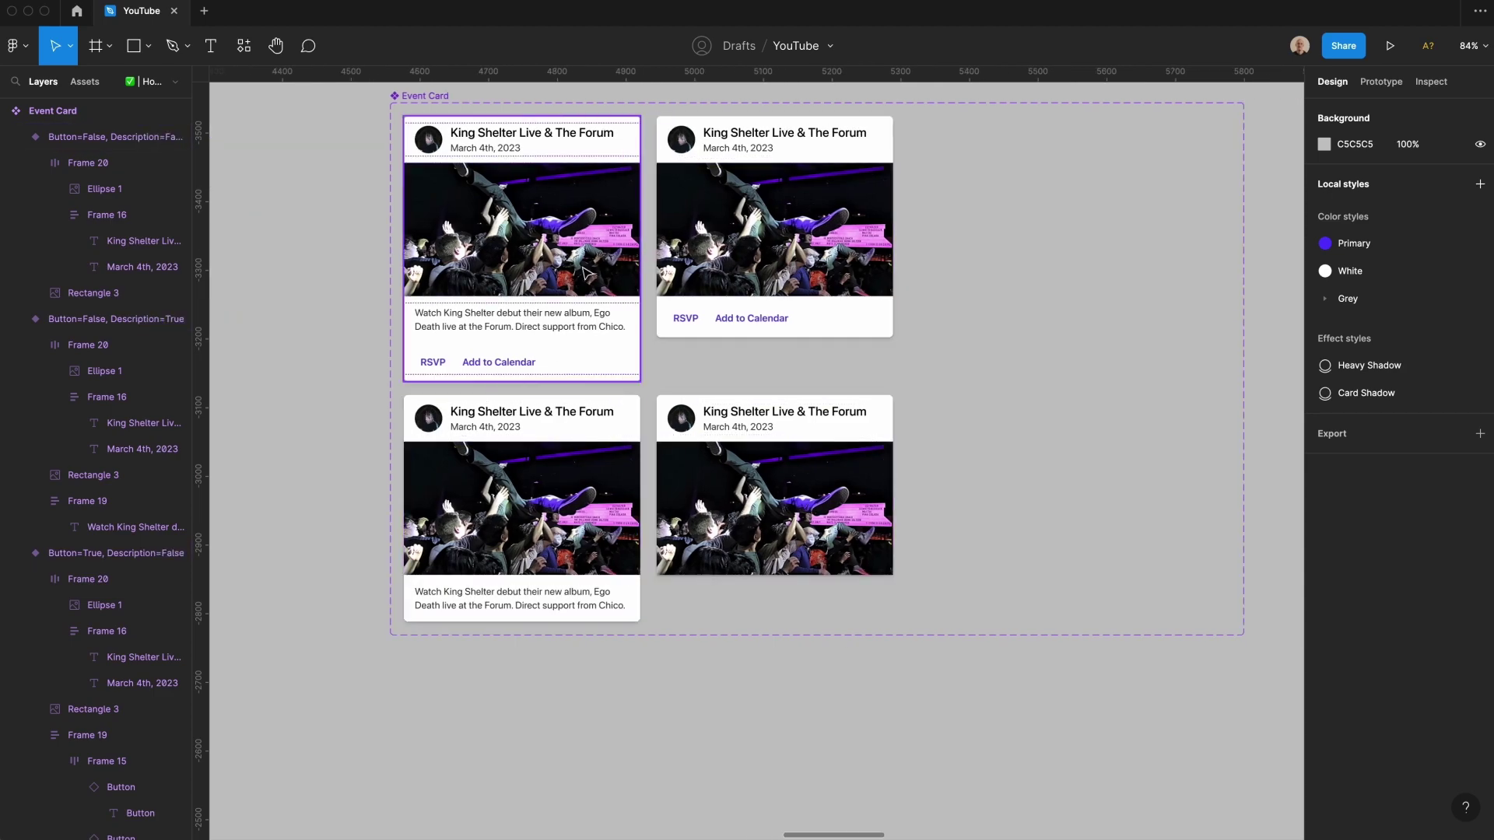
click(543, 261)
alt+drag(523, 257, 1011, 251)
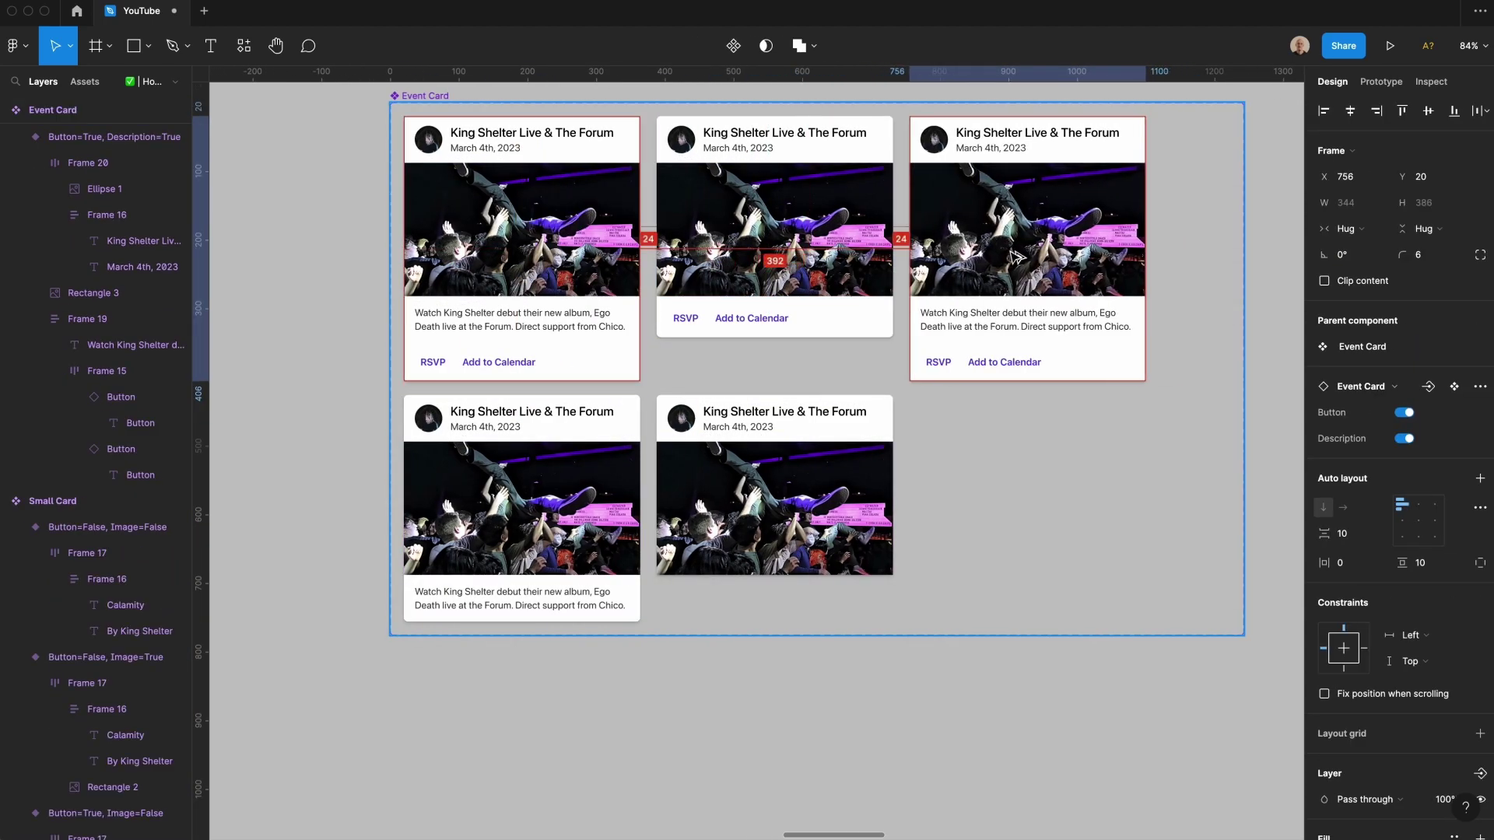
double_click(1011, 251)
key(Delete)
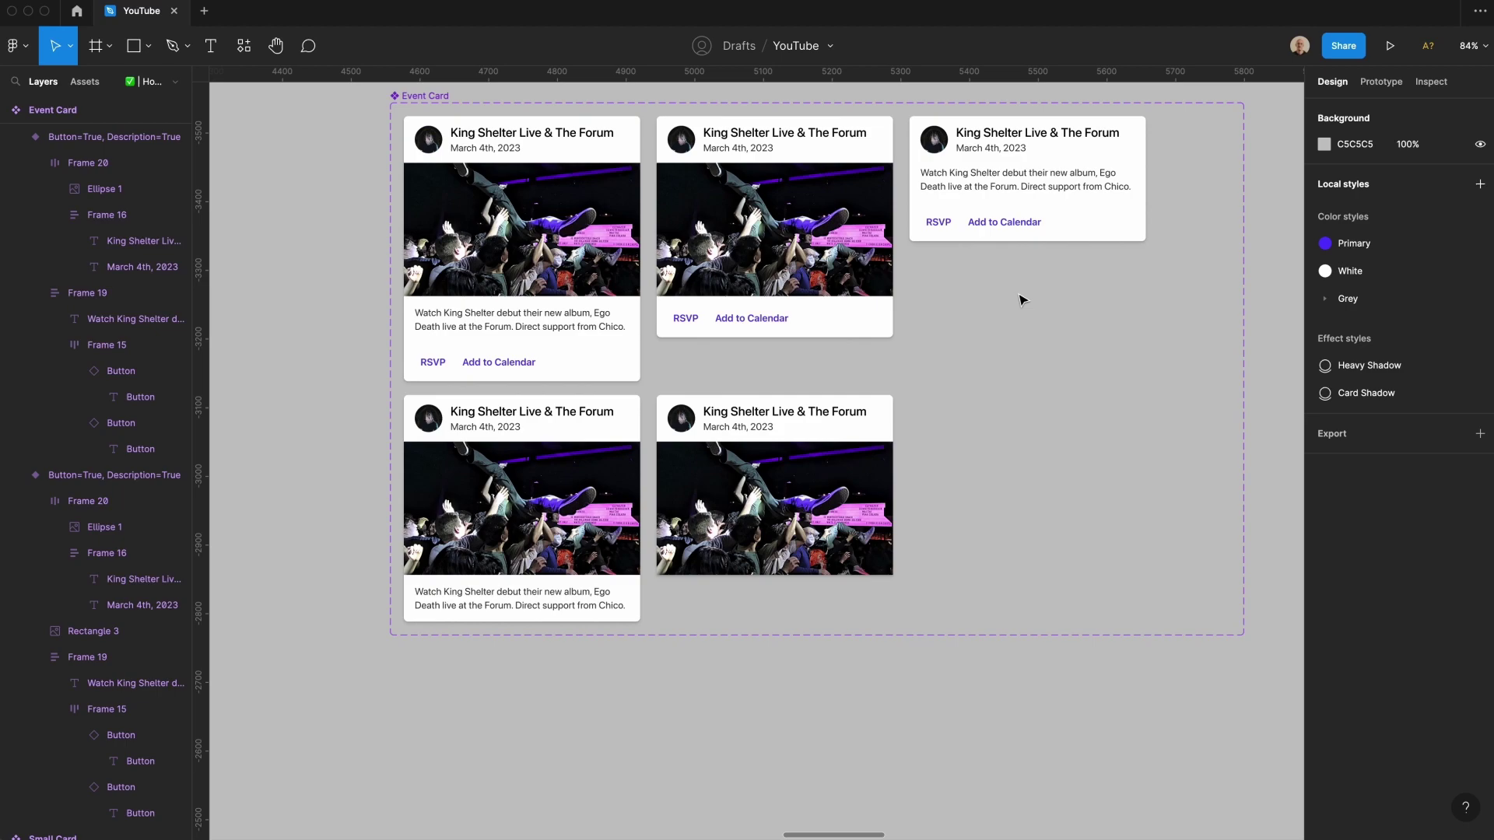
Step: Duplicate the photo-less card twice in a stack beneath itself, placing the first copy at Y 226
click(1028, 233)
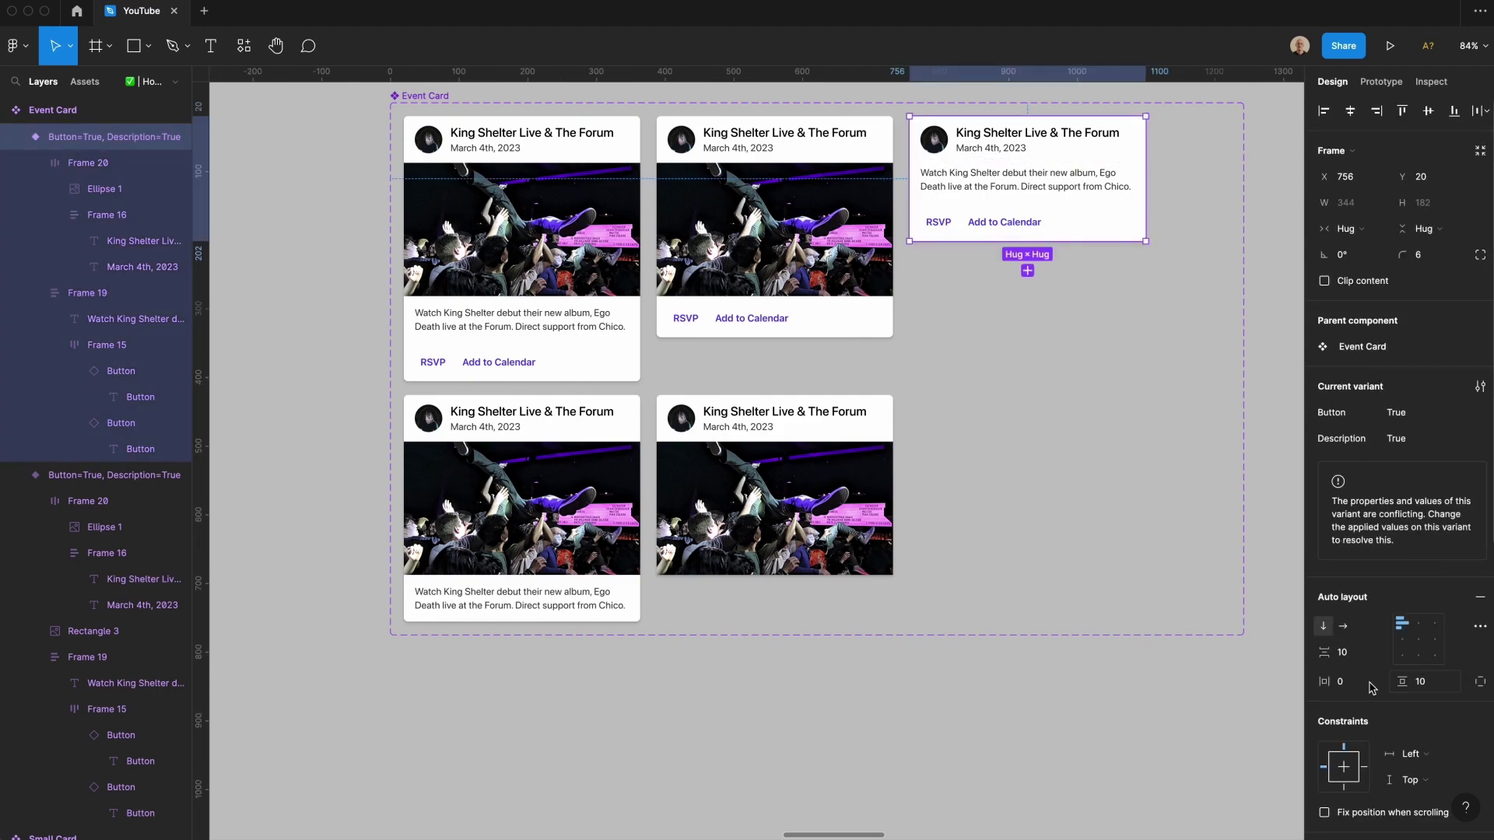
click(1352, 653)
key(Escape)
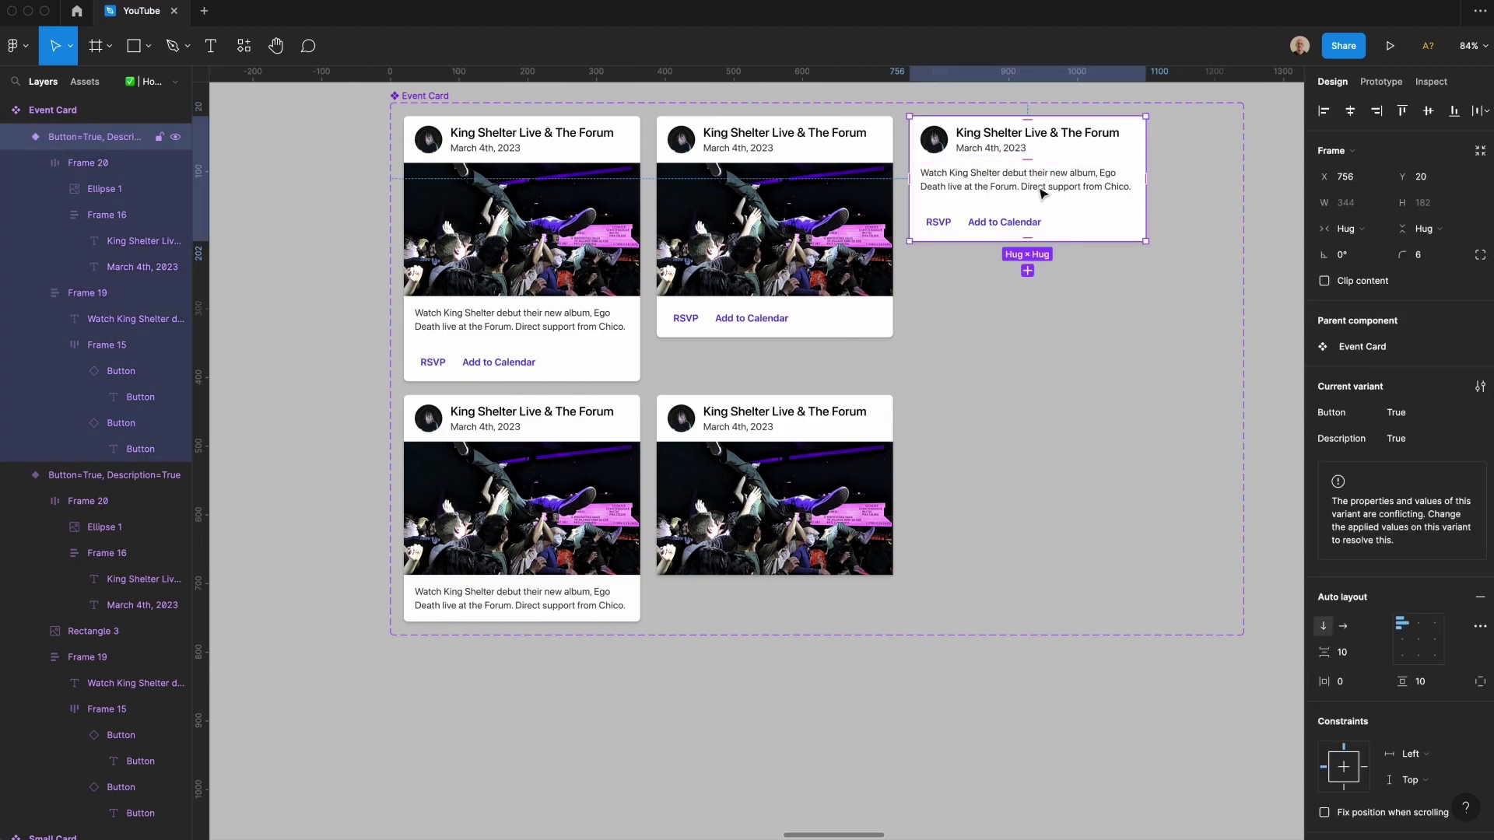
alt+drag(1041, 194, 1072, 320)
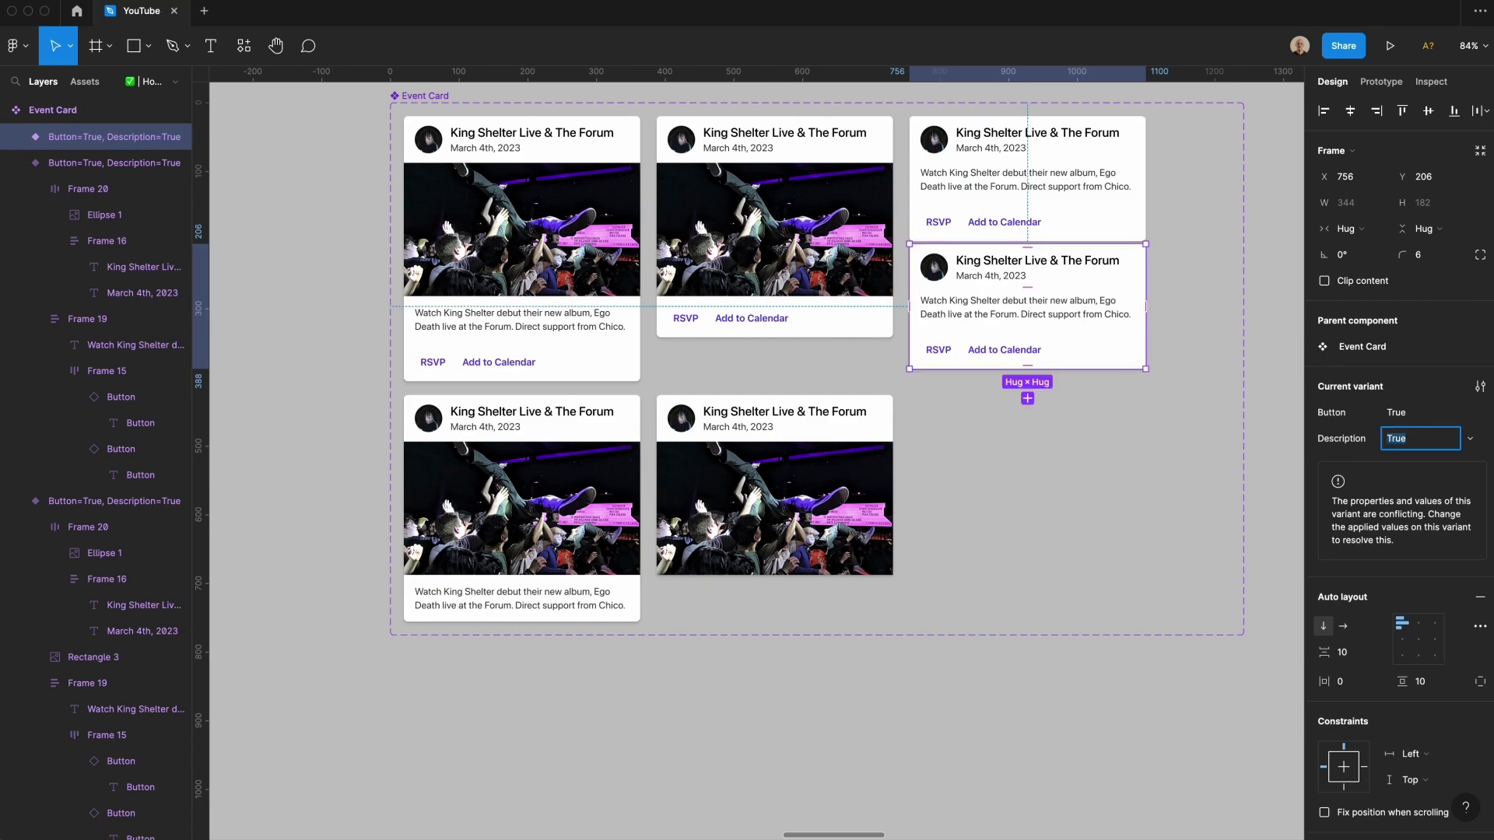
drag(1067, 303, 1068, 317)
key(alt)
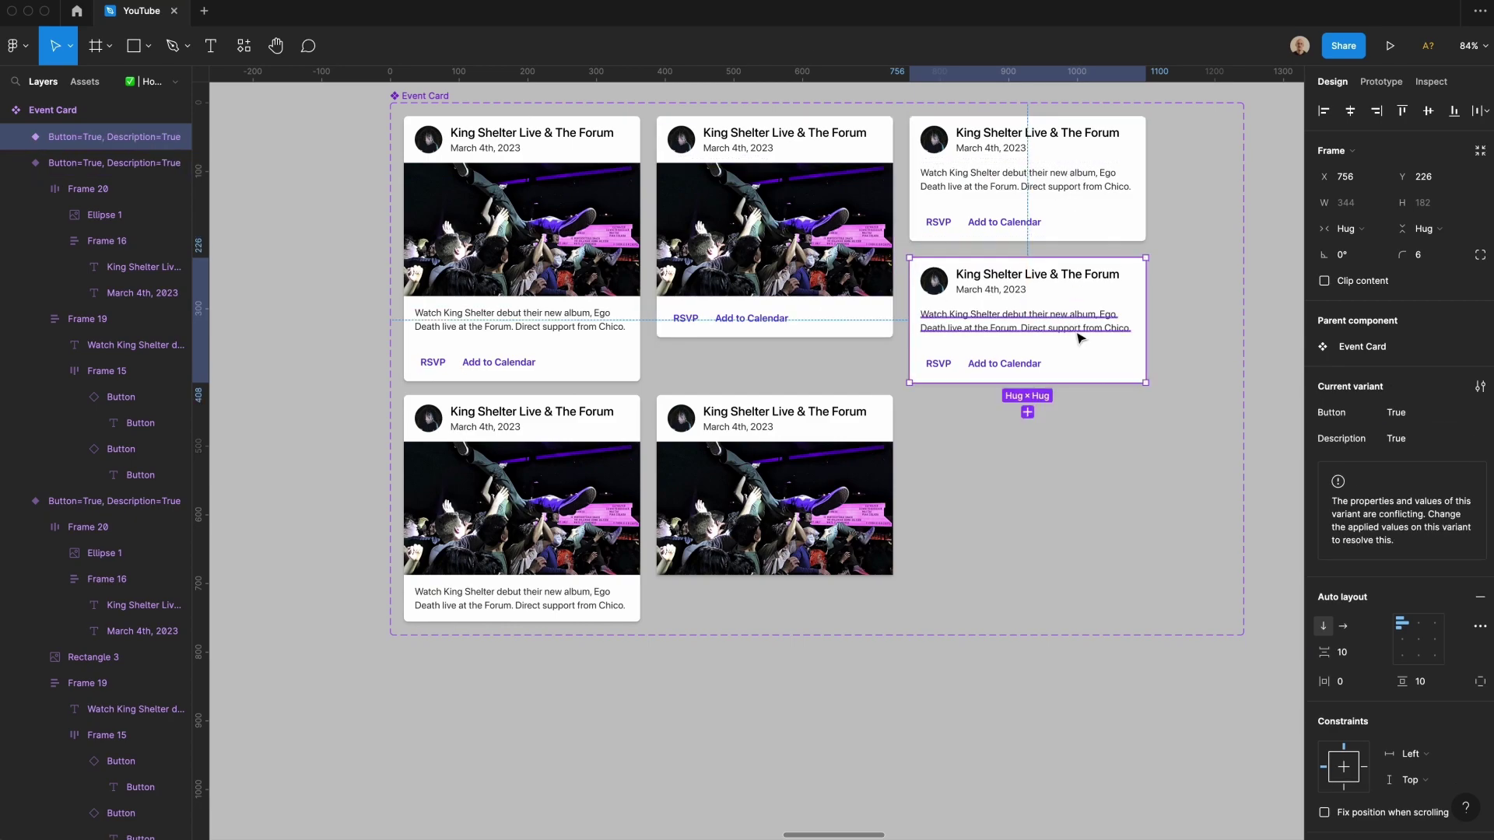
key(super+d)
Step: Delete the button row from the second photo-less card and the whole description-and-button frame from the third one
double_click(1034, 340)
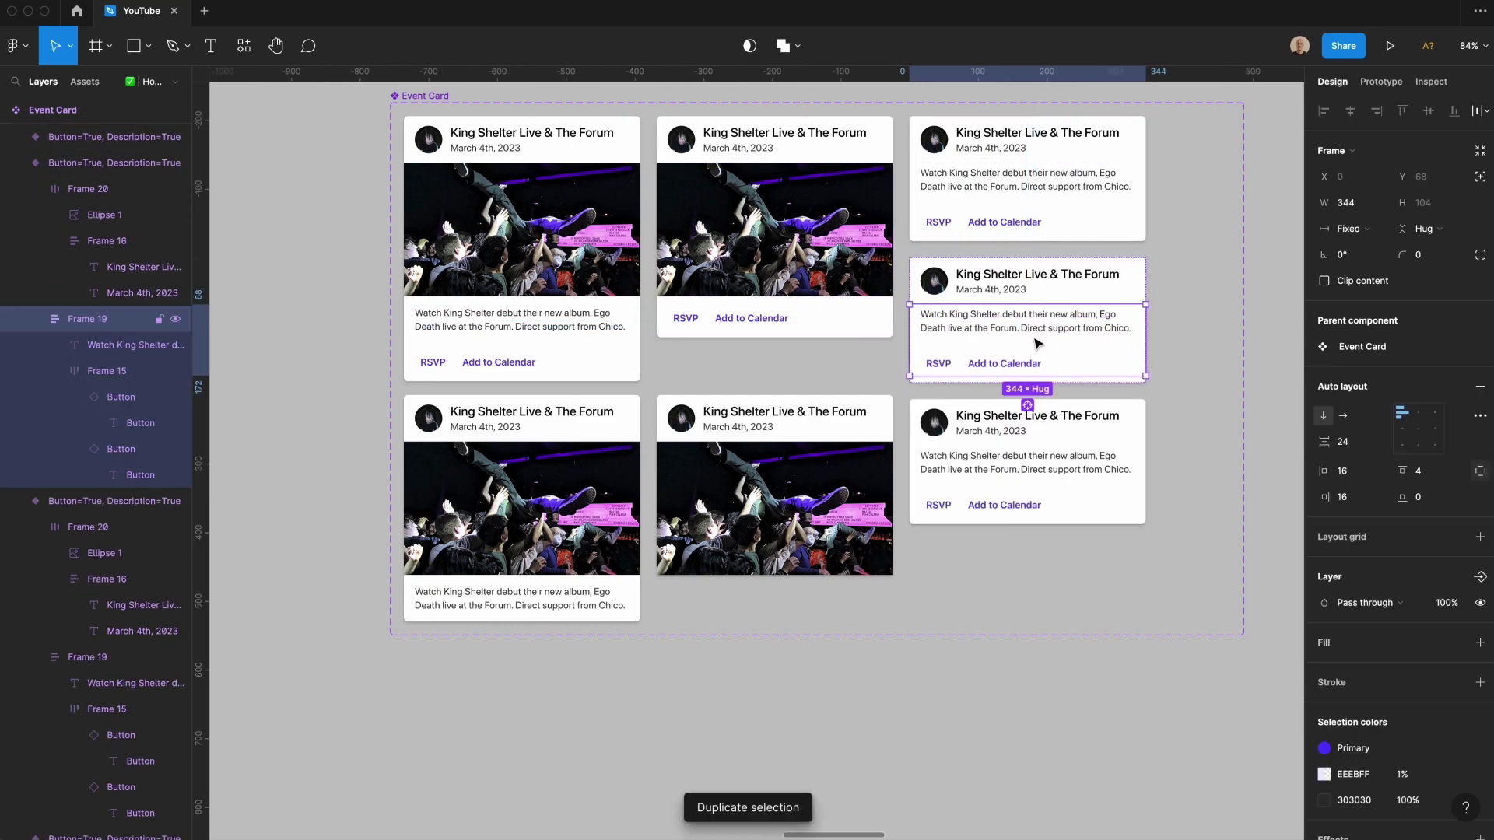
double_click(1002, 364)
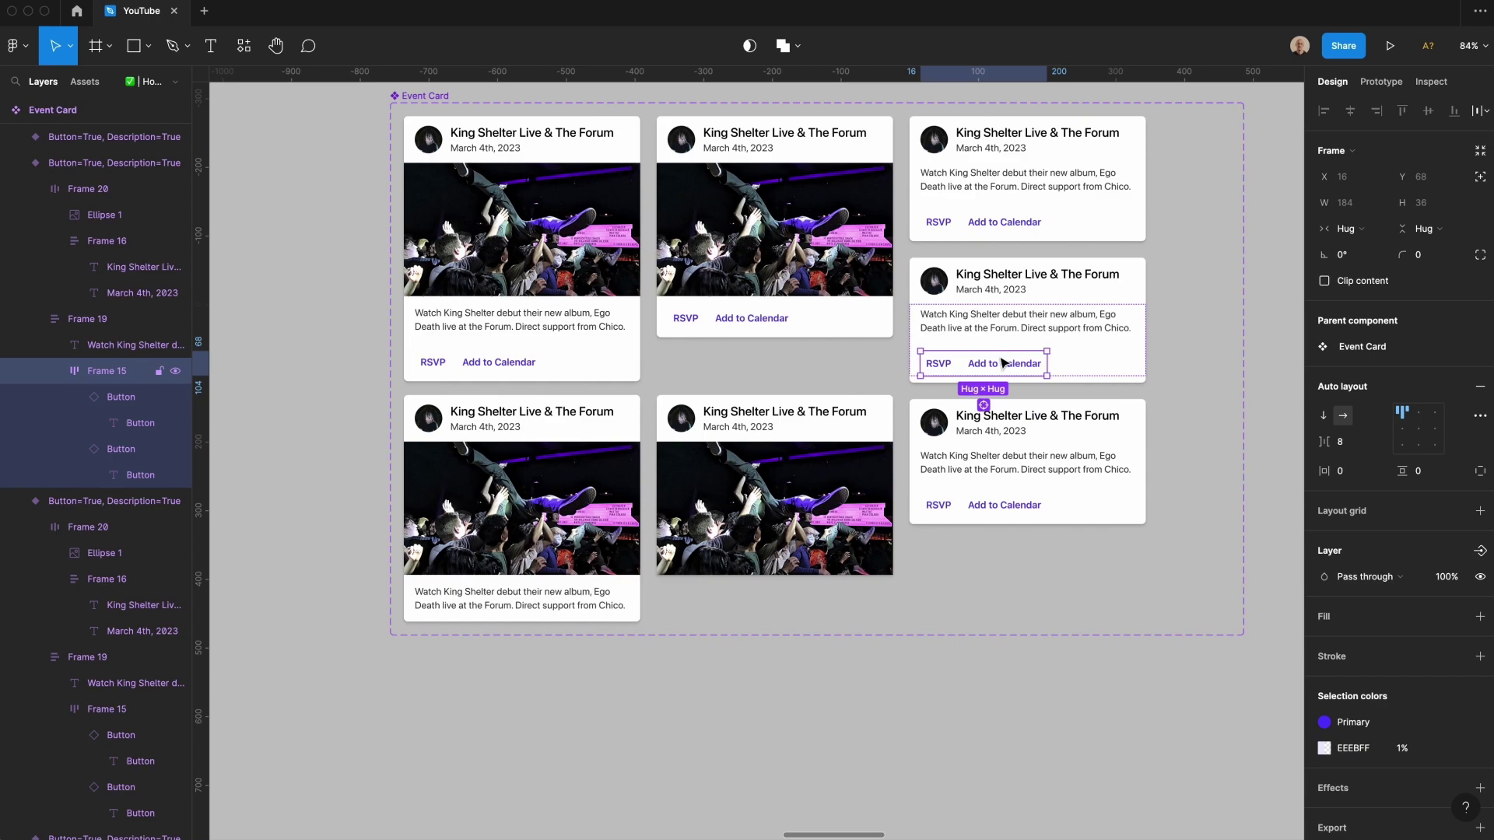
key(BackSpace)
click(1017, 333)
click(1081, 583)
double_click(1033, 502)
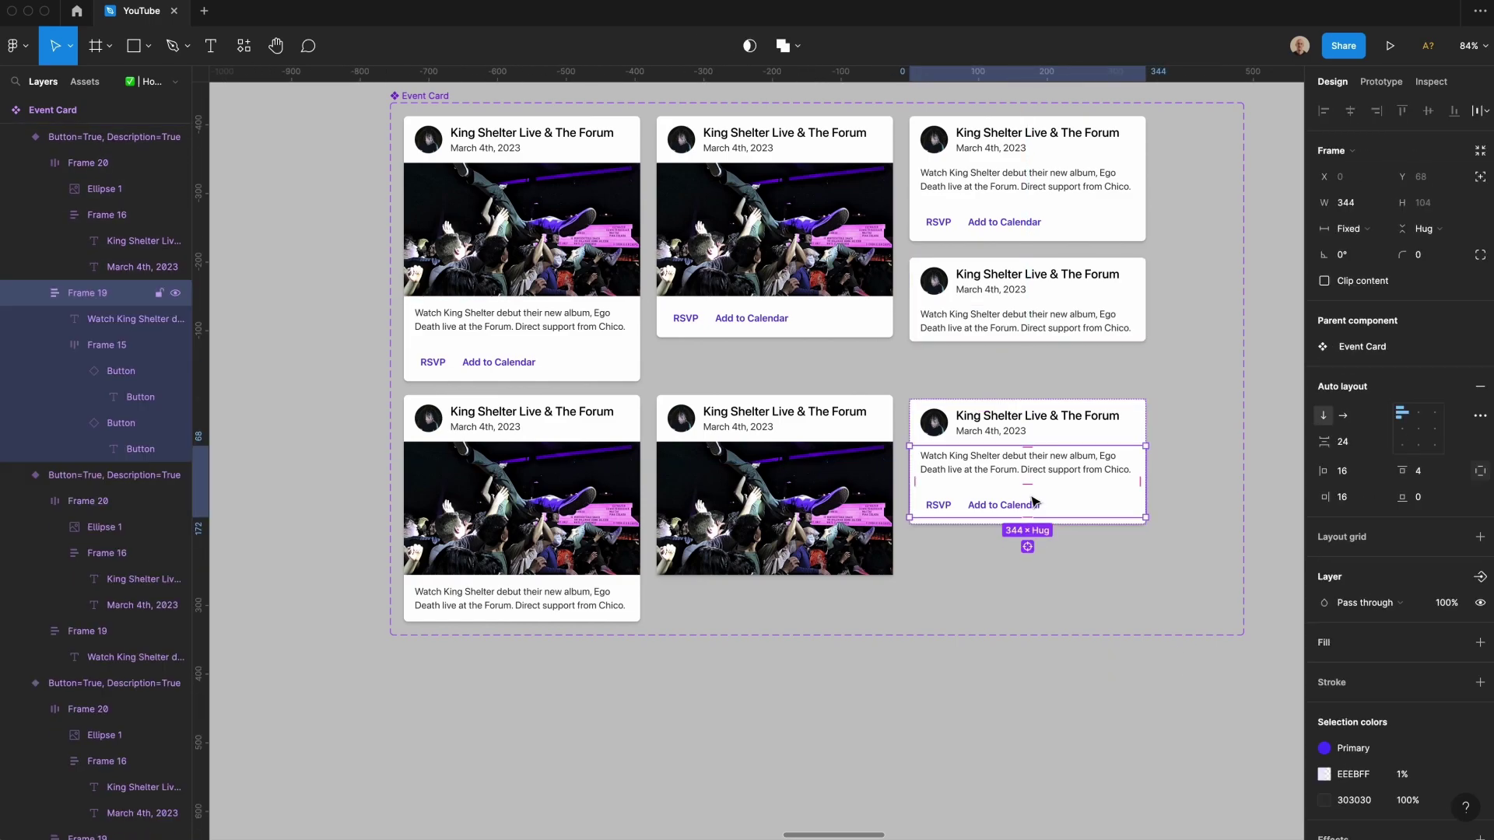
key(Delete)
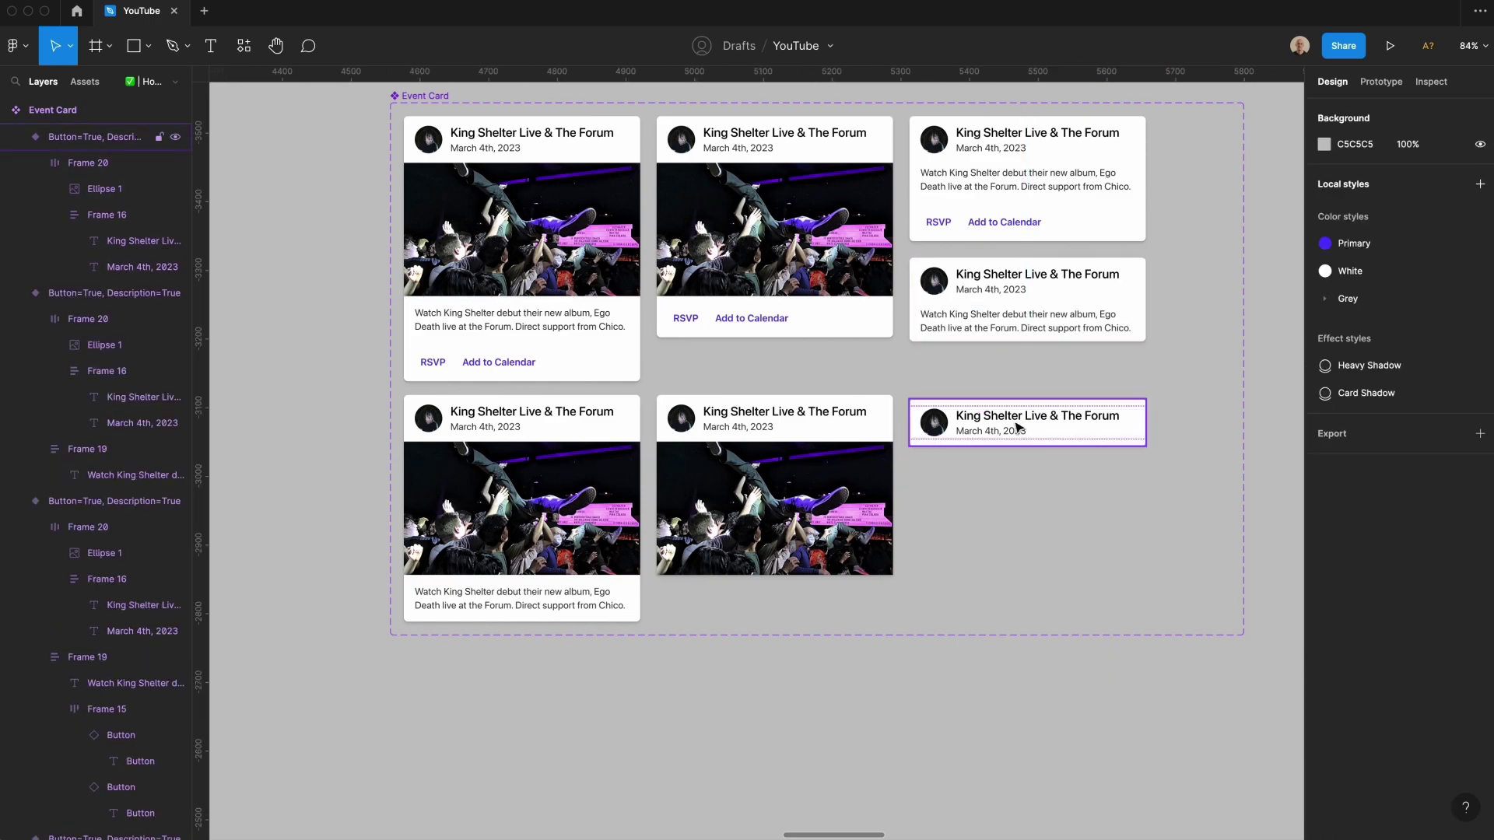
Step: Move the header-only card up to Y 372 and the second column's lower card up to Y 366 to even out the gaps
drag(1008, 426, 1010, 386)
drag(786, 452, 786, 408)
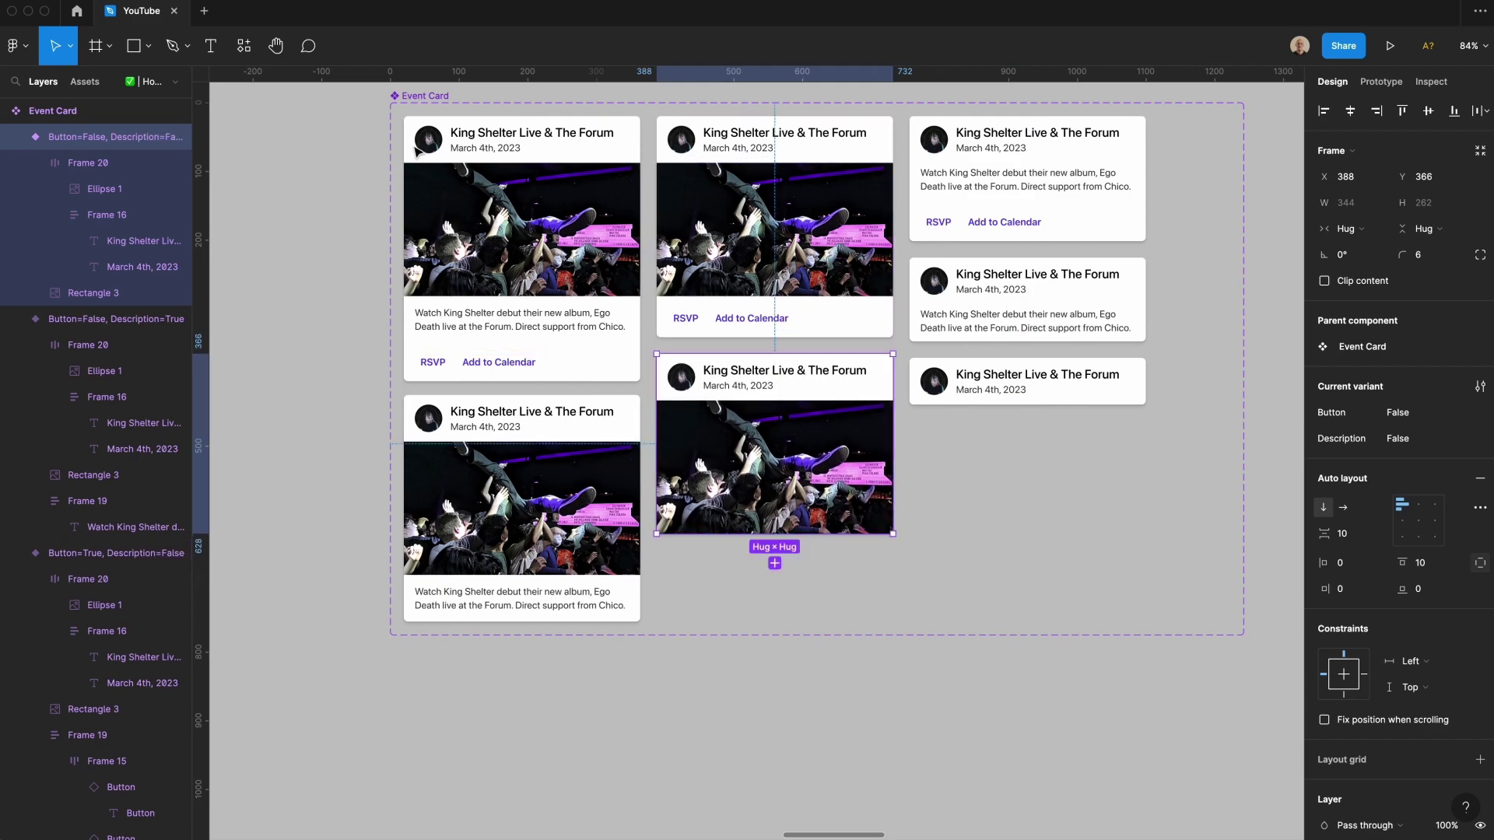
Step: Add a variant property named Image with the value Default to the Event Card component set
click(521, 412)
key(shift+Return)
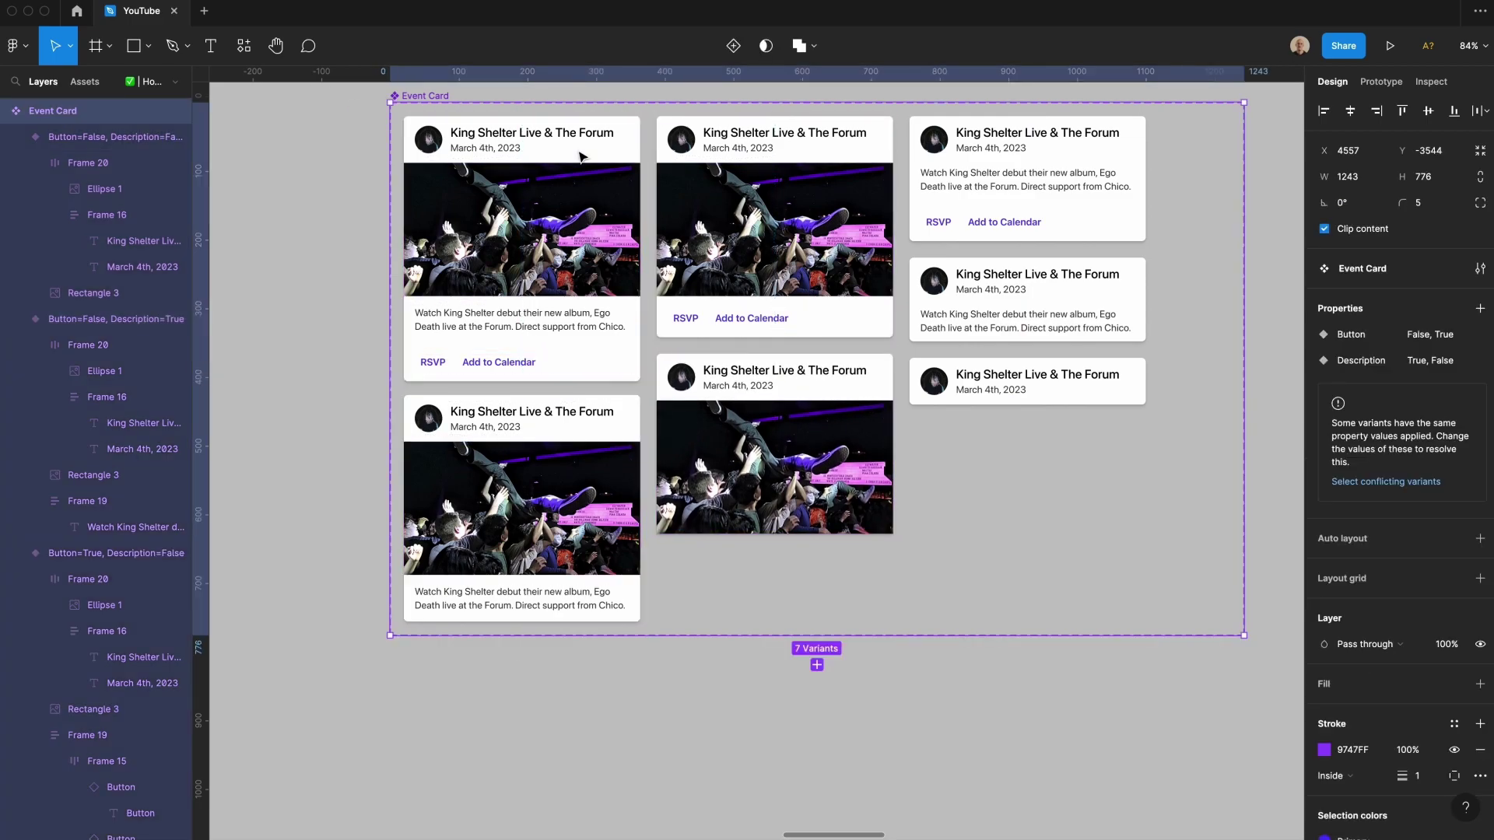
click(1480, 311)
click(1403, 360)
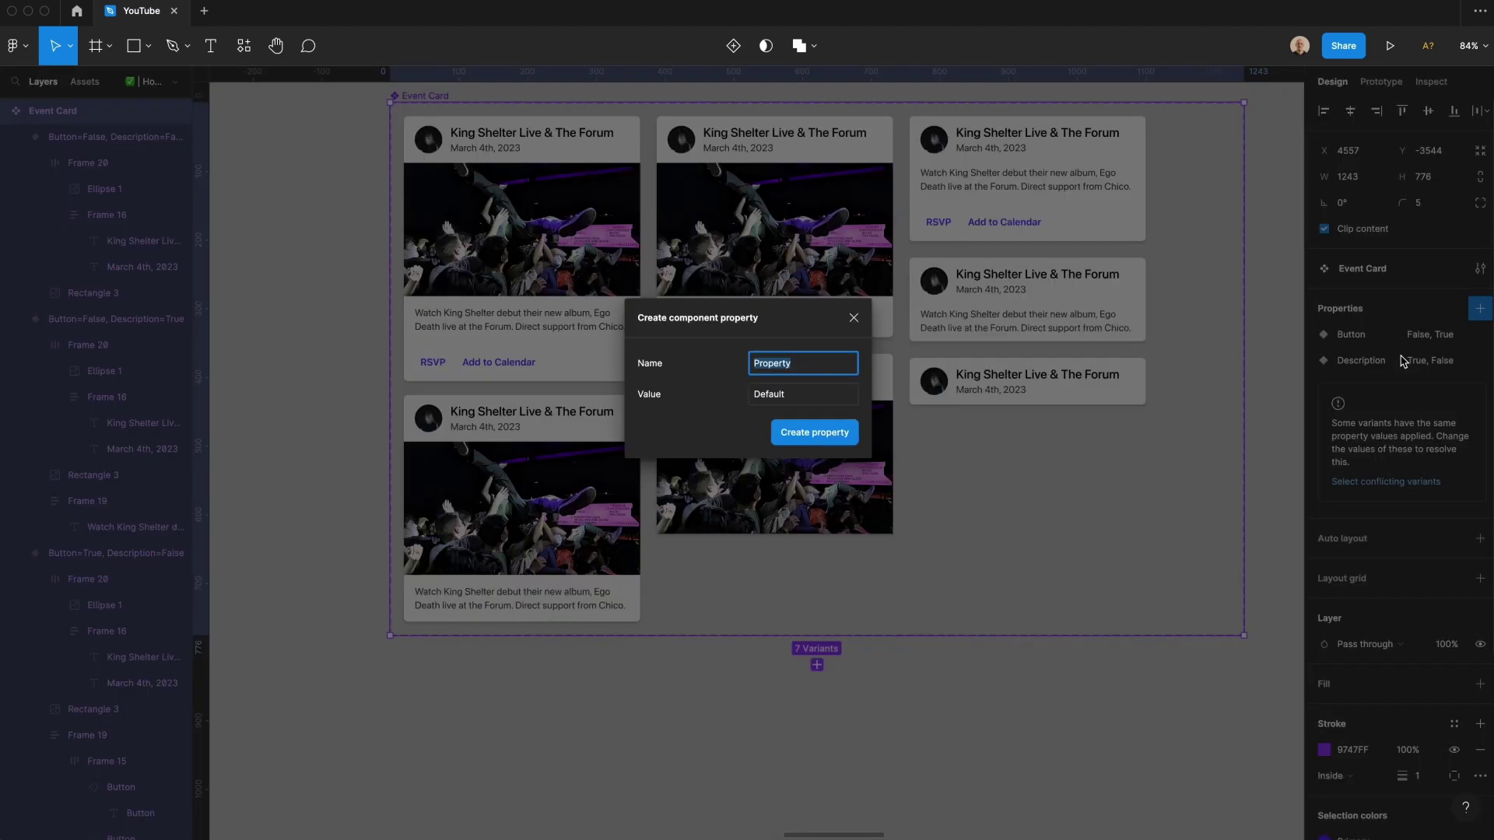
key(Return)
Step: Set the Image property to True for all four variants in the first two columns
click(576, 326)
shift+click(576, 596)
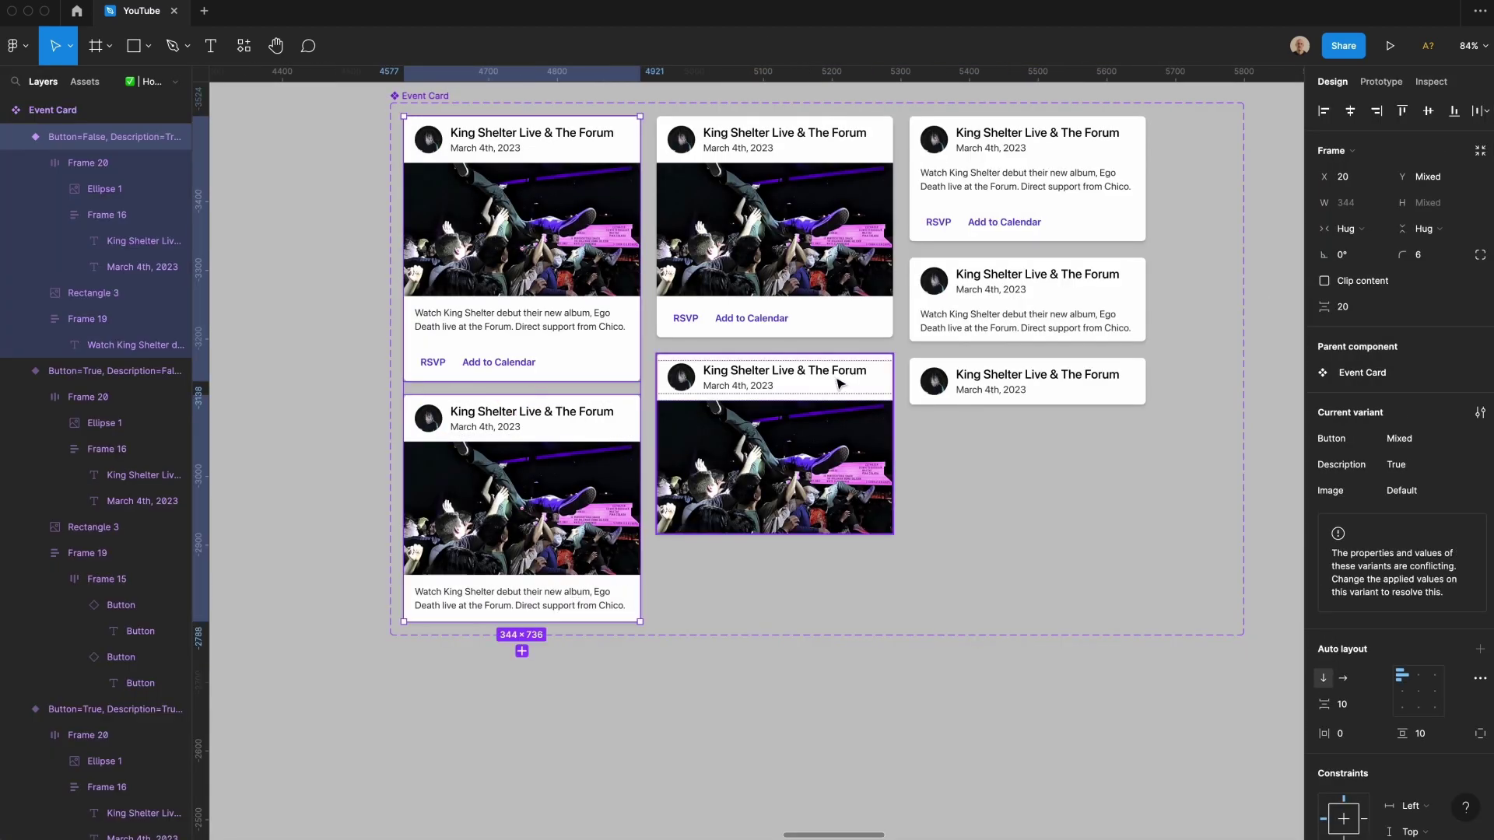
shift+click(837, 381)
shift+click(834, 319)
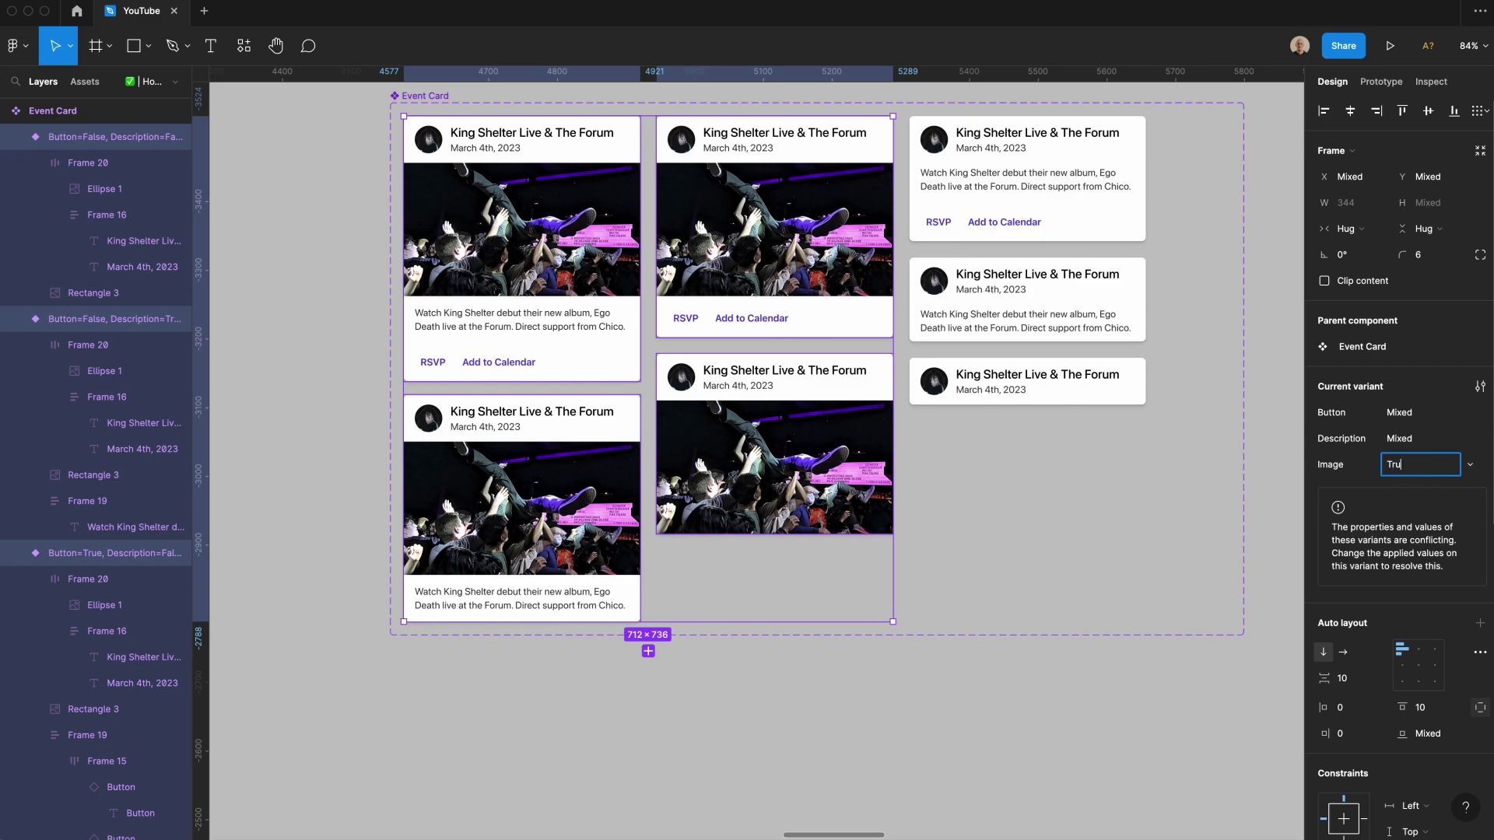
Step: Set the Image property to False for the three photo-less variants in the third column
click(1026, 381)
shift+click(1025, 290)
shift+click(1027, 179)
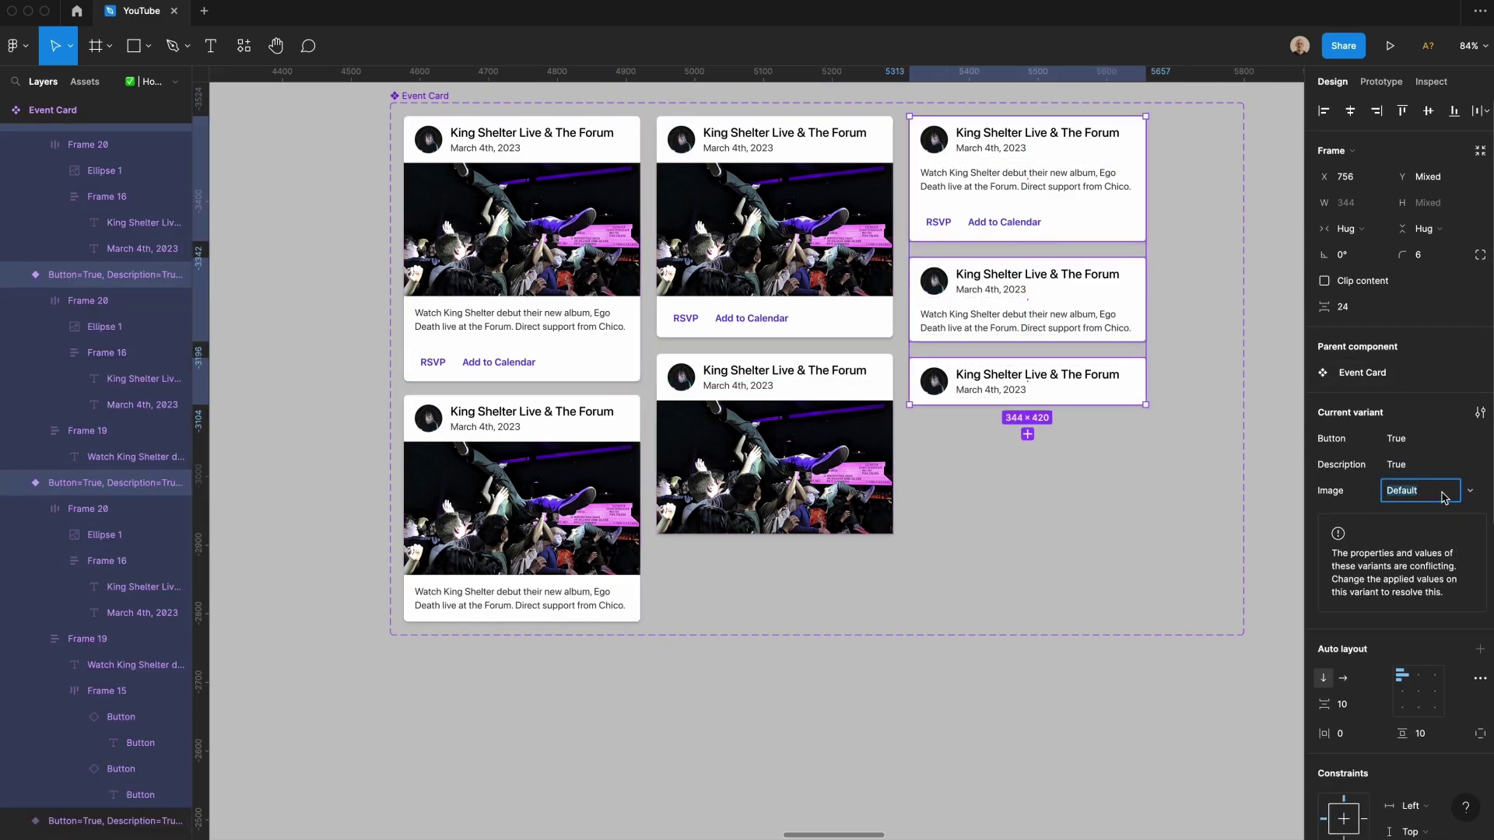
key(Return)
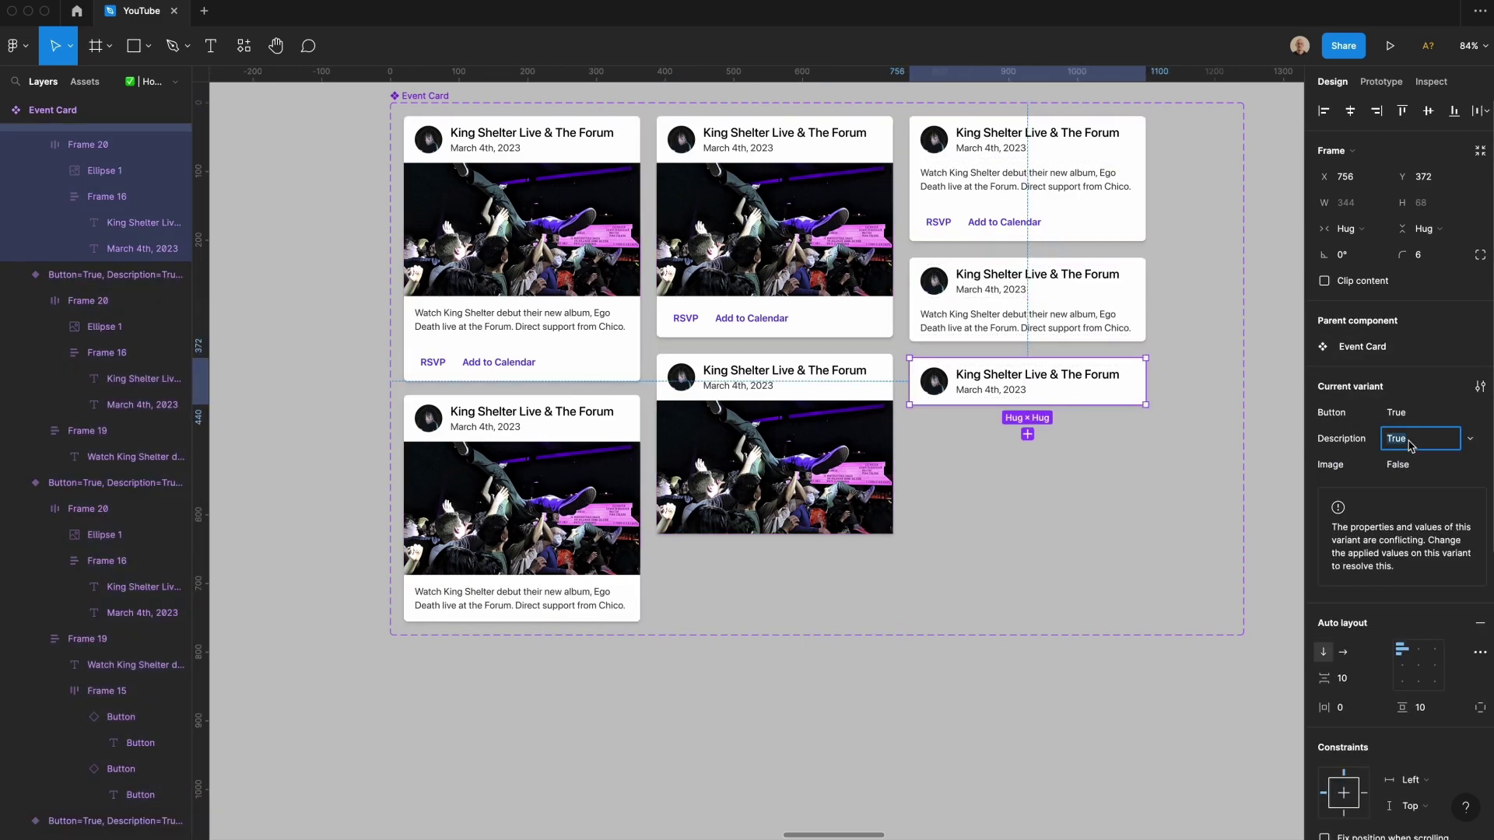
Step: Set Description and Button to False for the header-only variant, and Button to False for the photo-less variant above it
click(1407, 413)
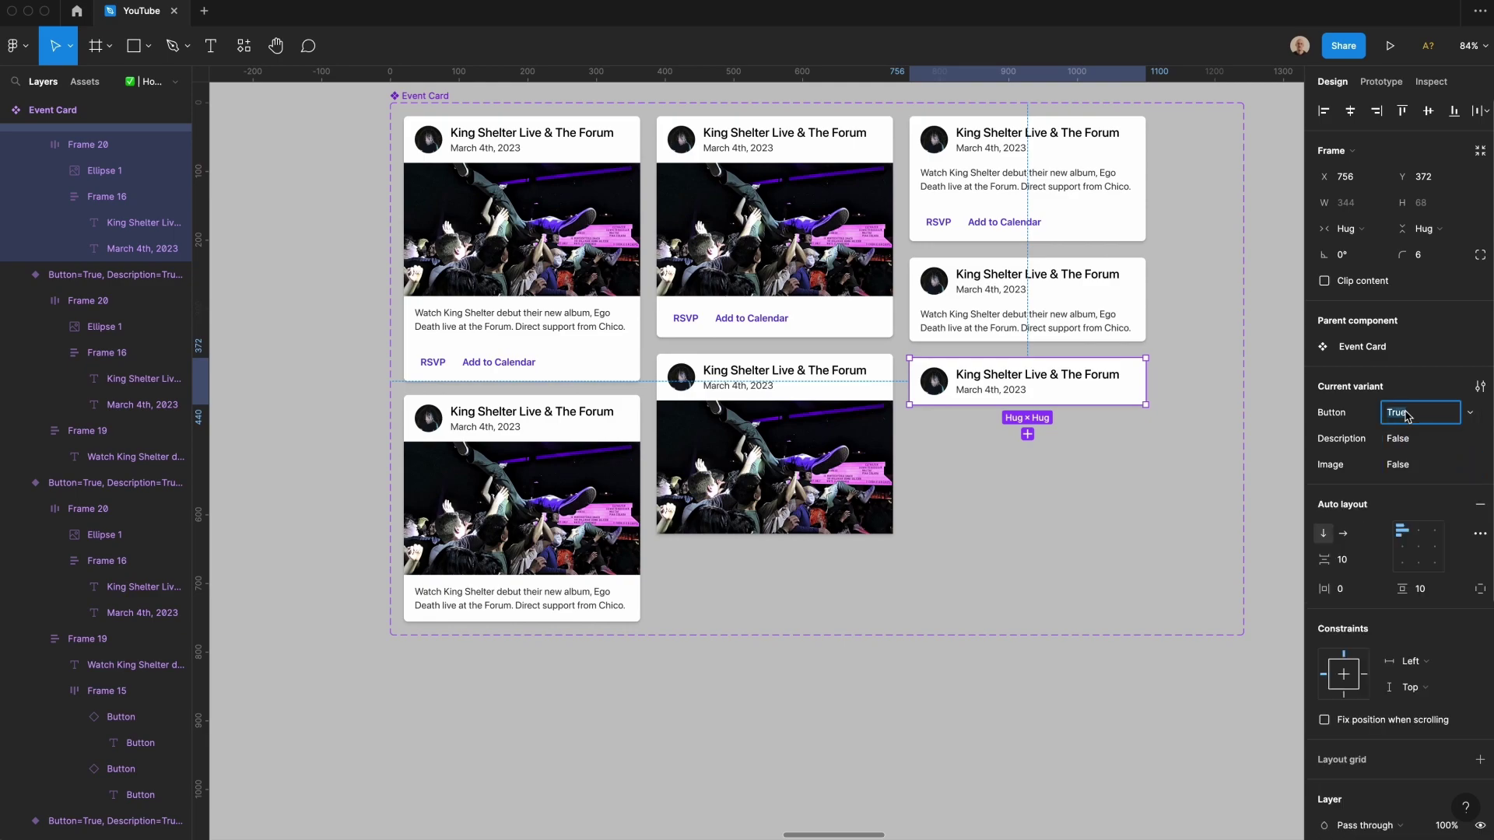
text(e)
key(Tab)
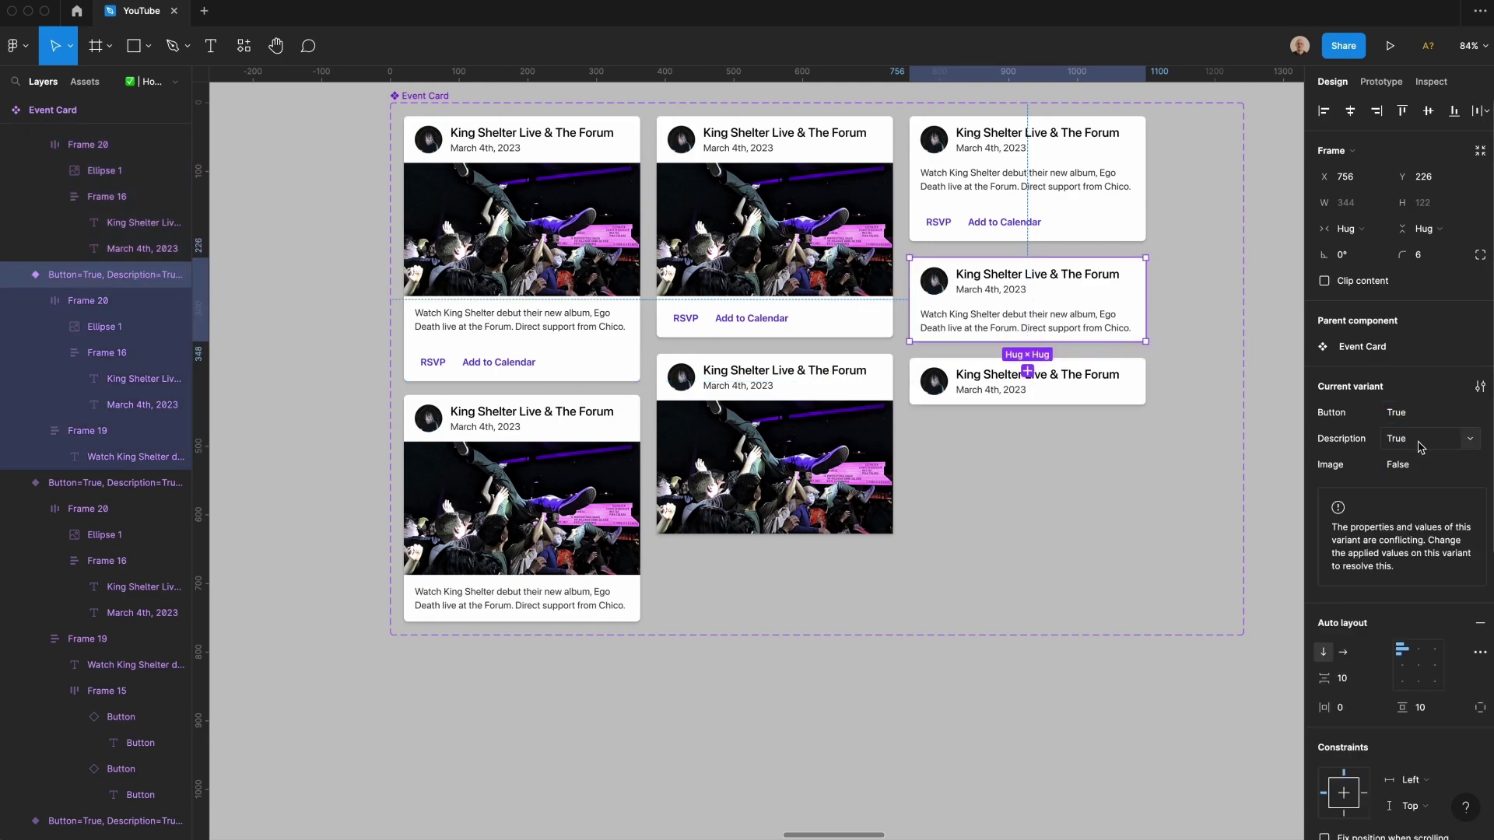
text(e)
key(Tab)
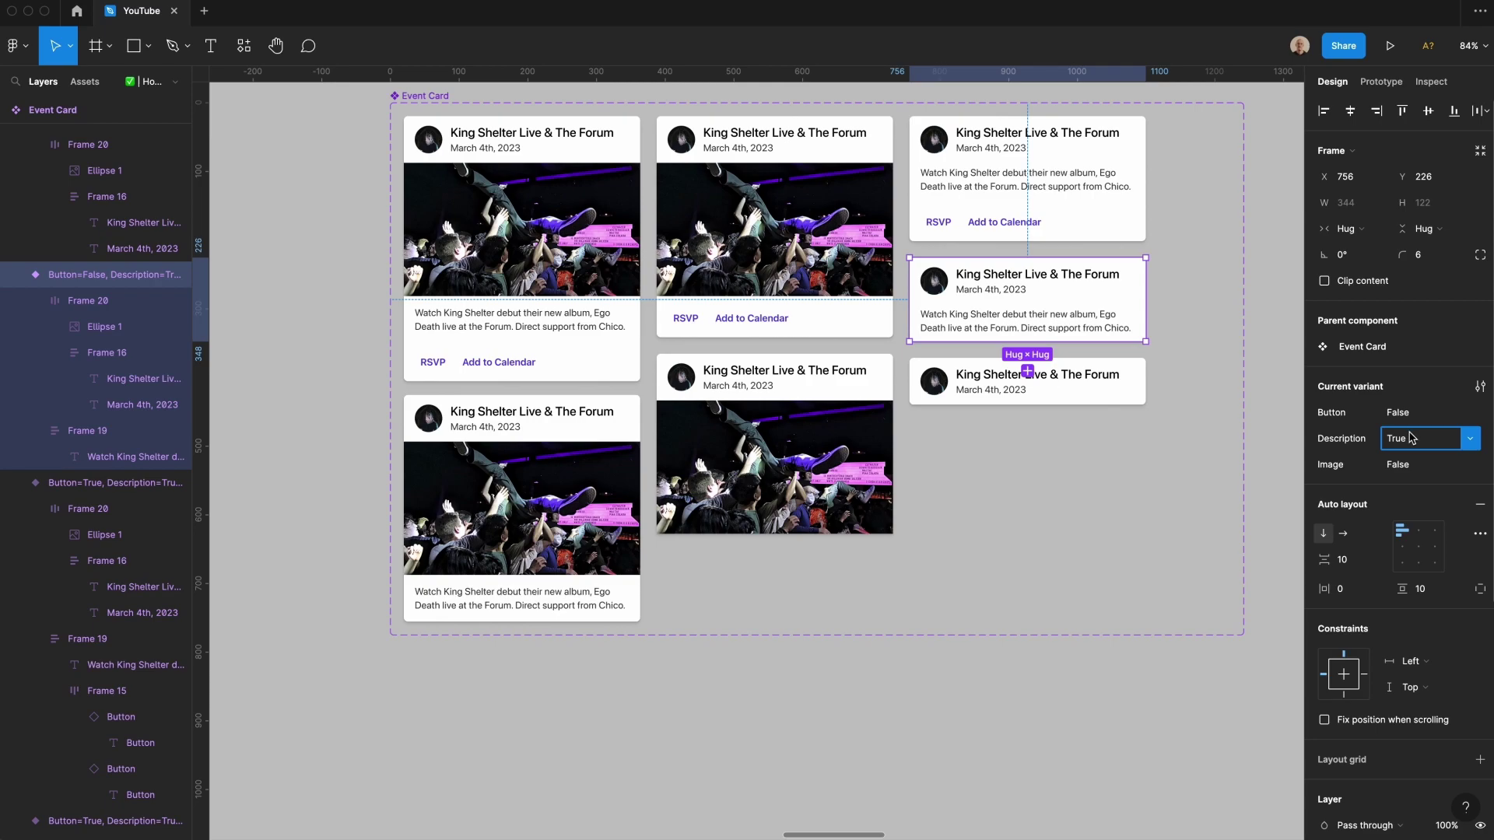
Step: Check the Button, Description and Image values of the full photo-less card and the four photo variants
click(1066, 204)
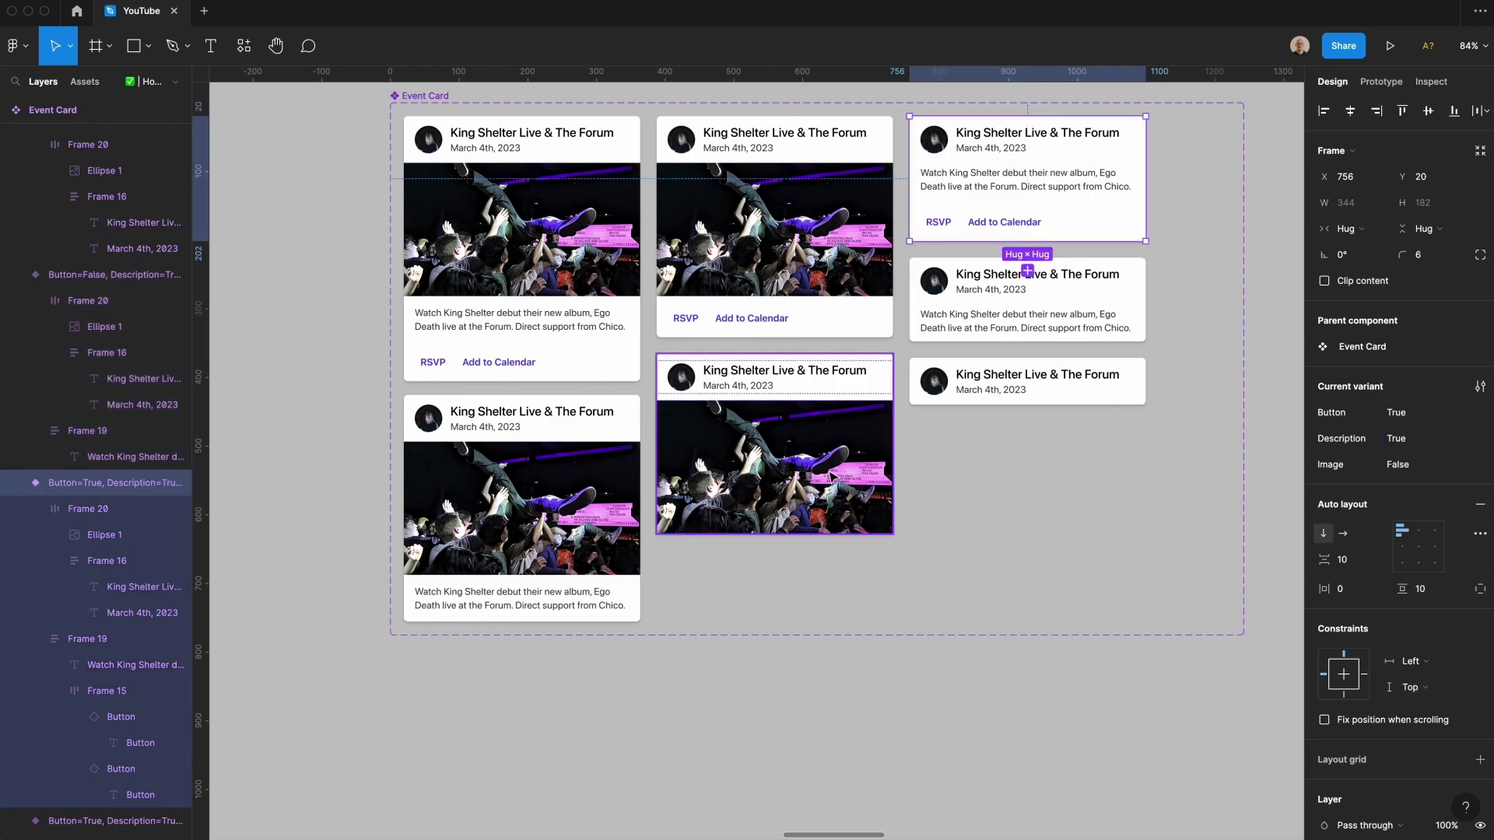
click(568, 253)
click(565, 493)
click(778, 432)
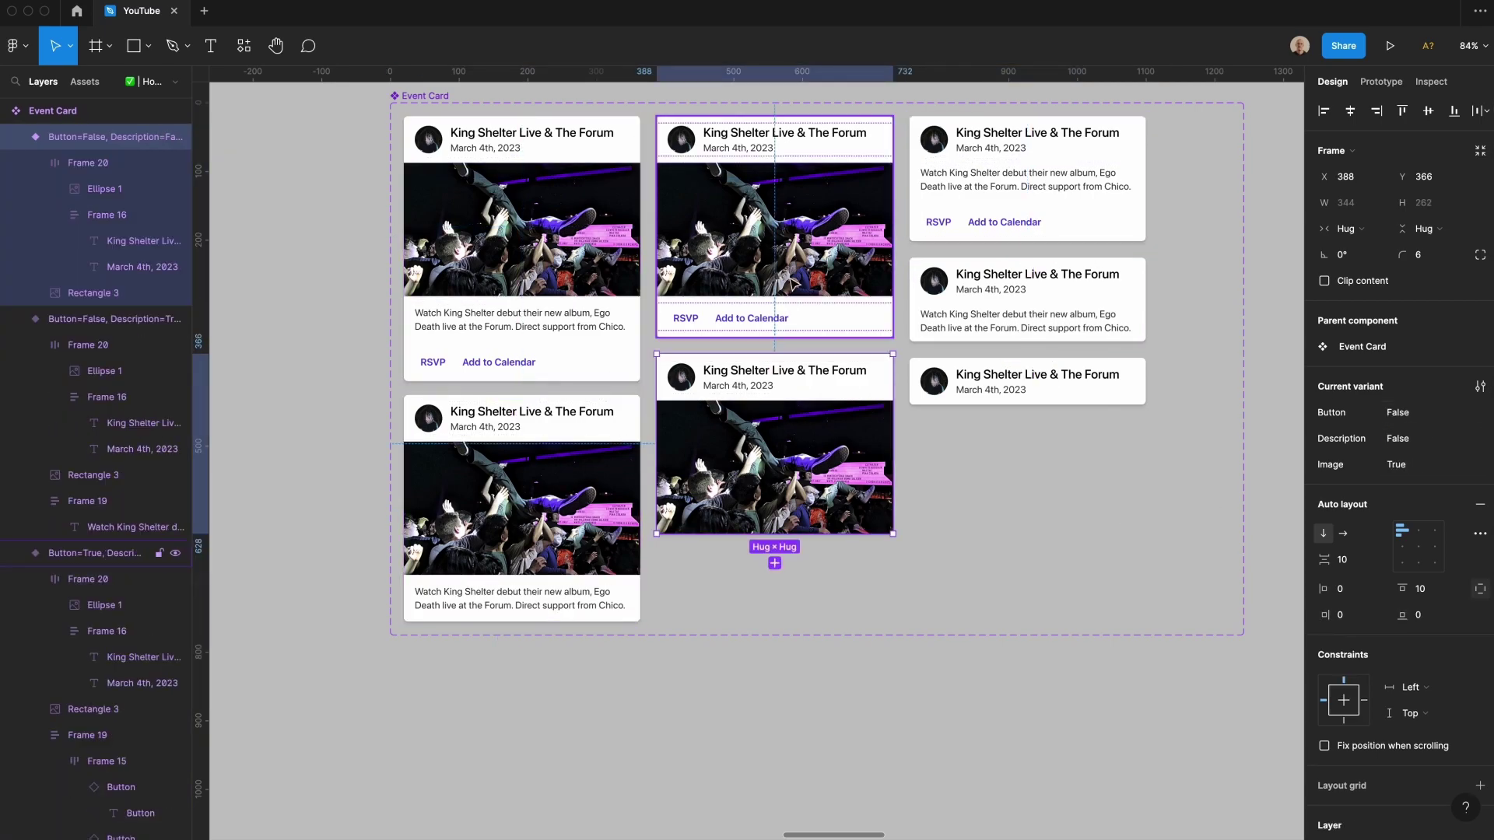
click(792, 286)
click(801, 699)
Step: Inspect the lower corner of the photo-only variant in the second column up close
key(z)
drag(577, 441, 746, 637)
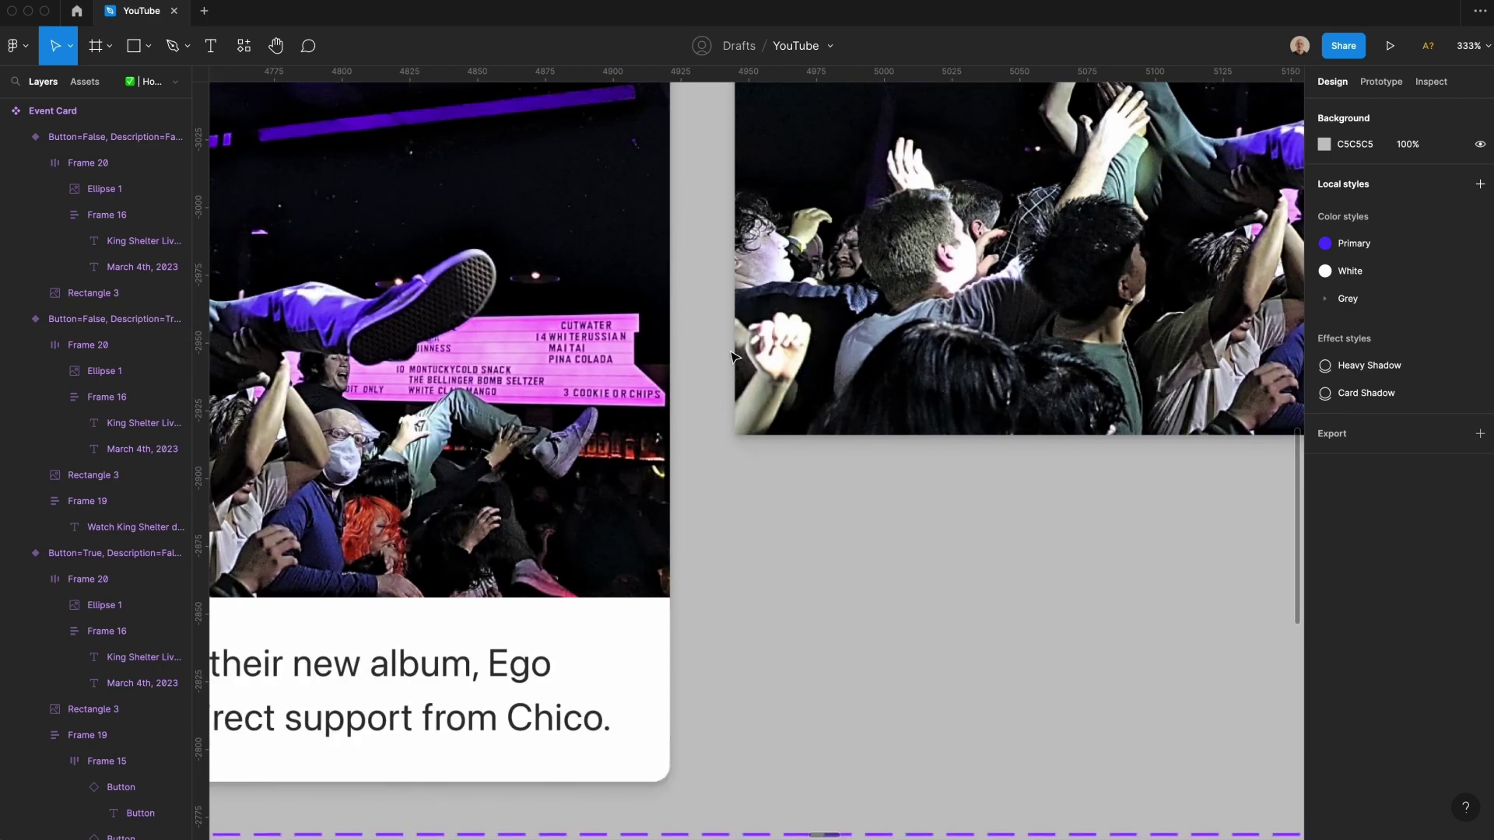
click(766, 420)
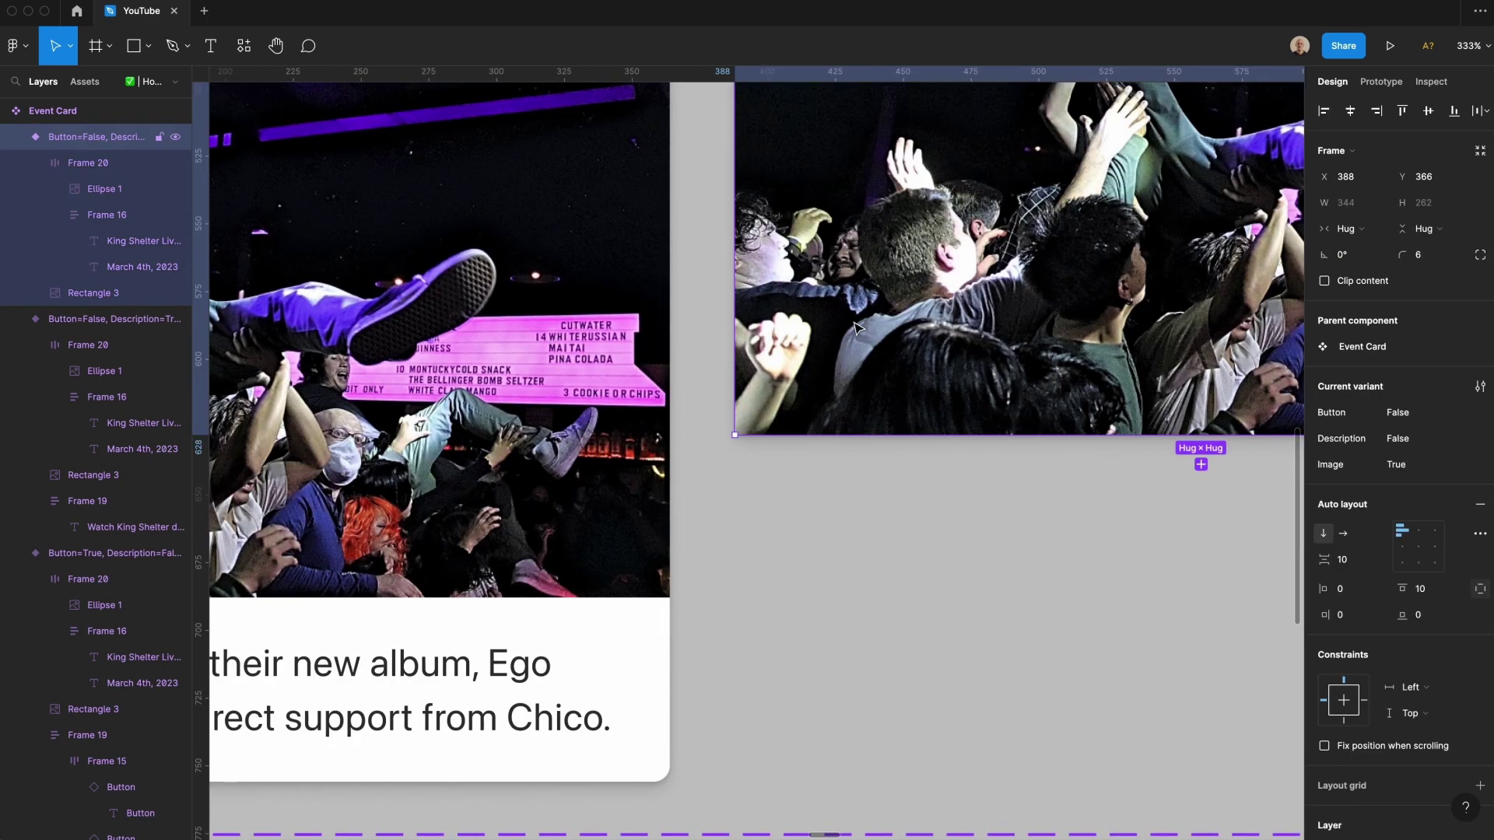
click(957, 562)
key(minus)
key(minus)
key(minus)
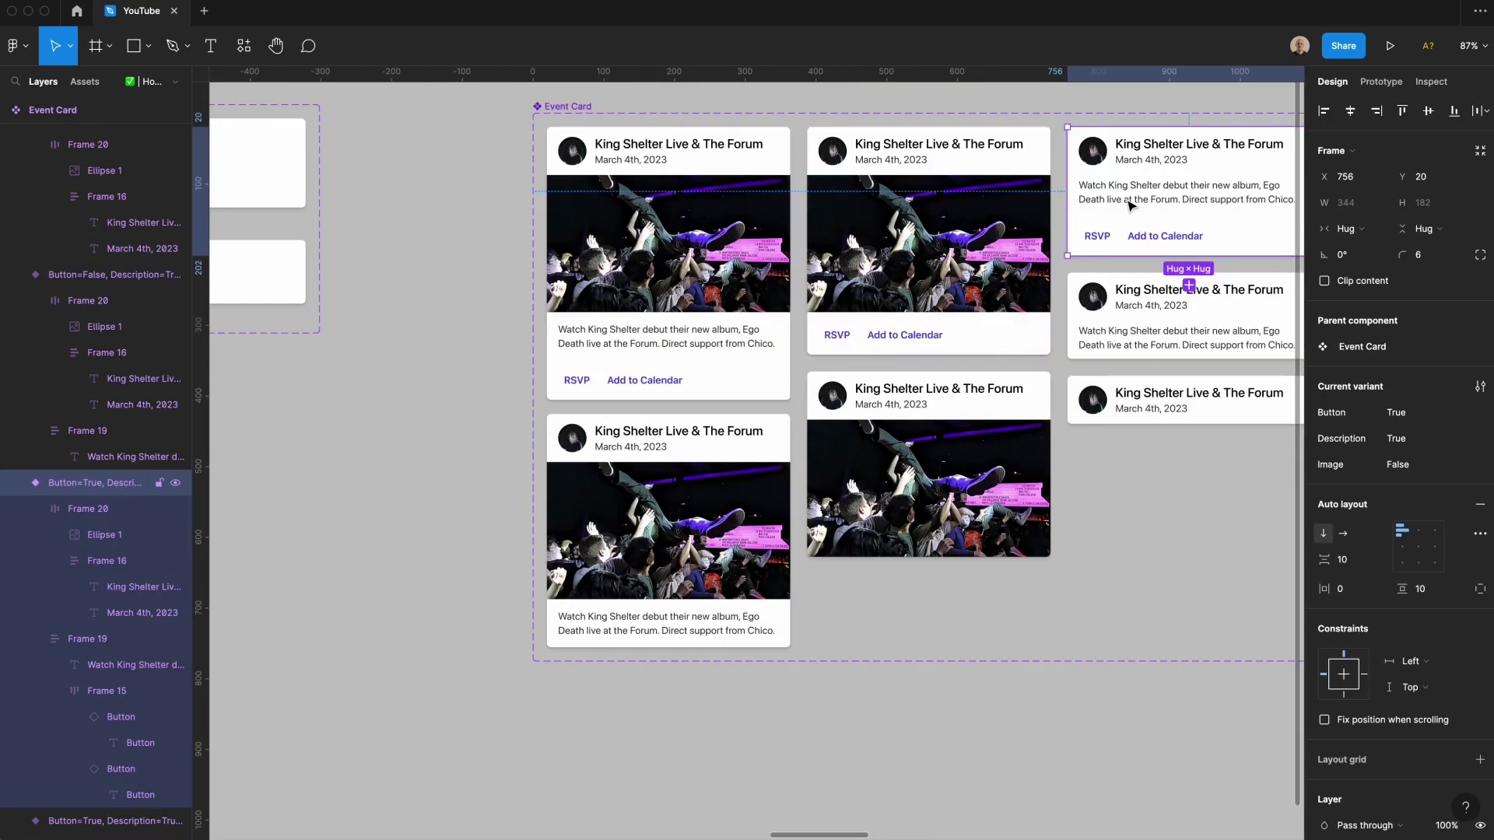
Step: Duplicate the full photo-less card to the end of the third column at Y 464 and delete the copy's description text
scroll(1130, 206, right, 3)
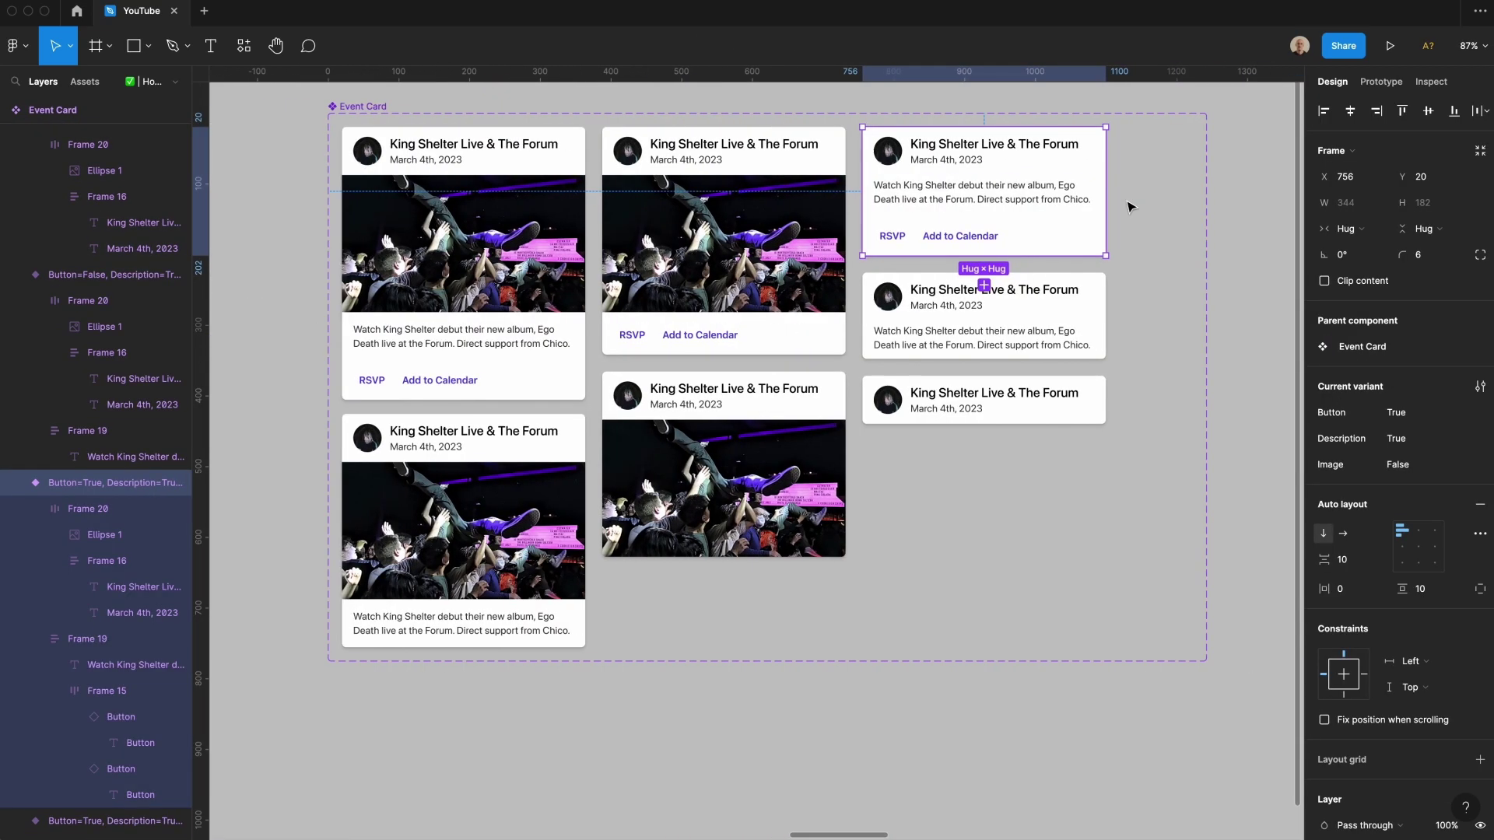
drag(917, 194, 990, 506)
double_click(991, 507)
double_click(990, 506)
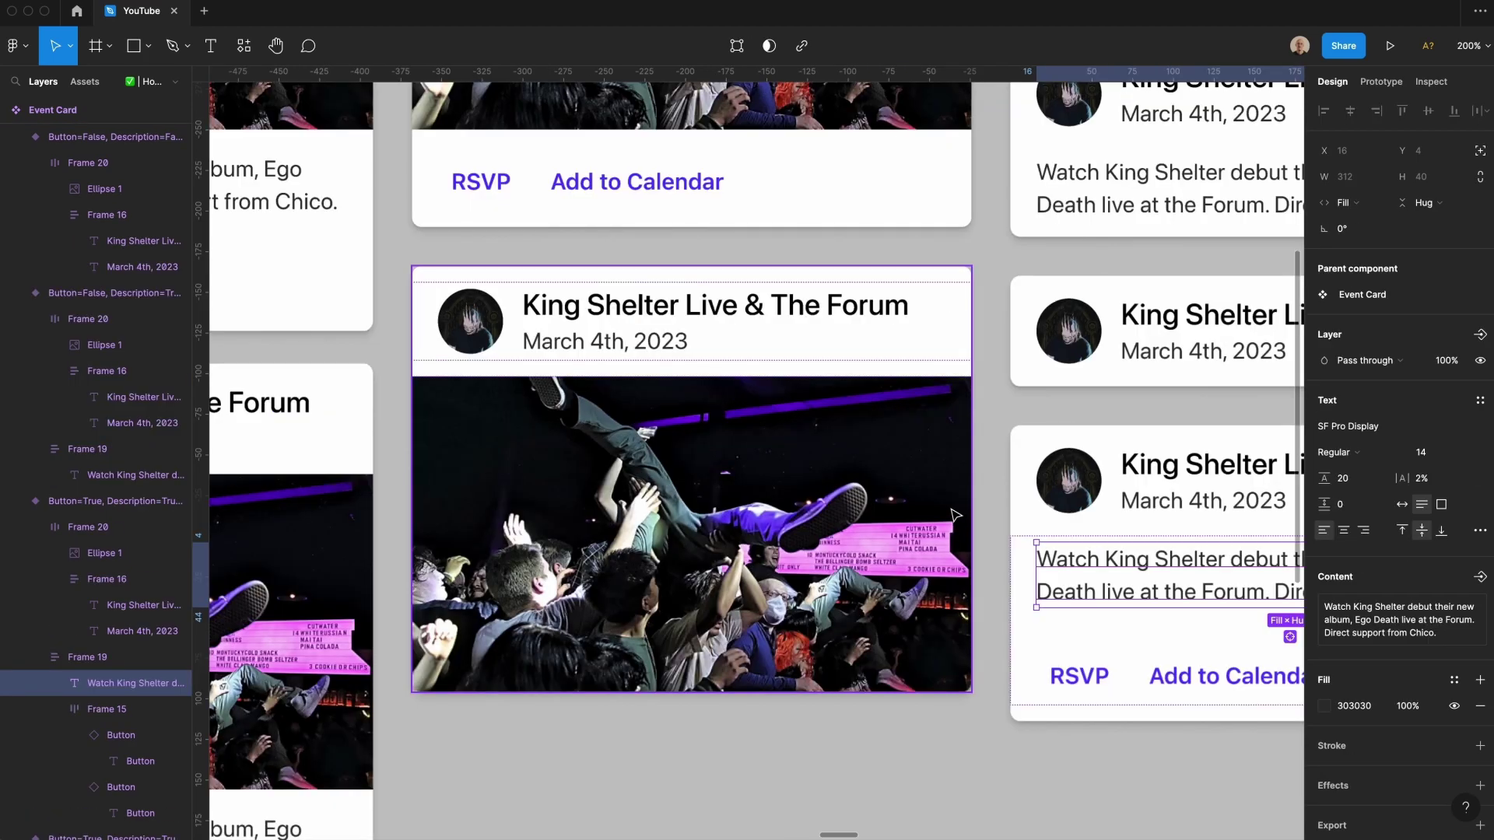
key(BackSpace)
key(minus)
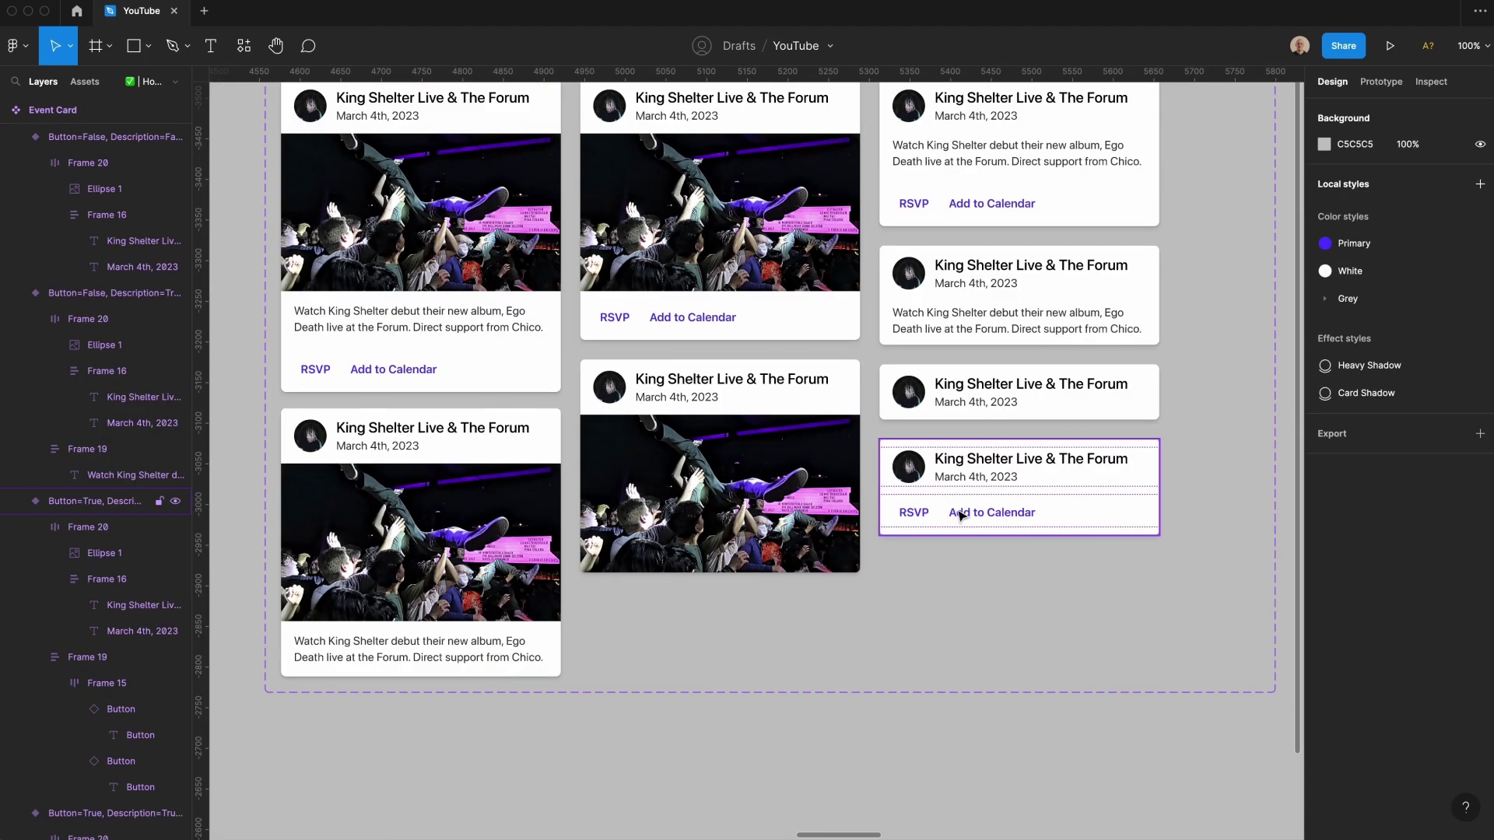
Step: Set the Description property to False for the new photo-less card with buttons
click(960, 514)
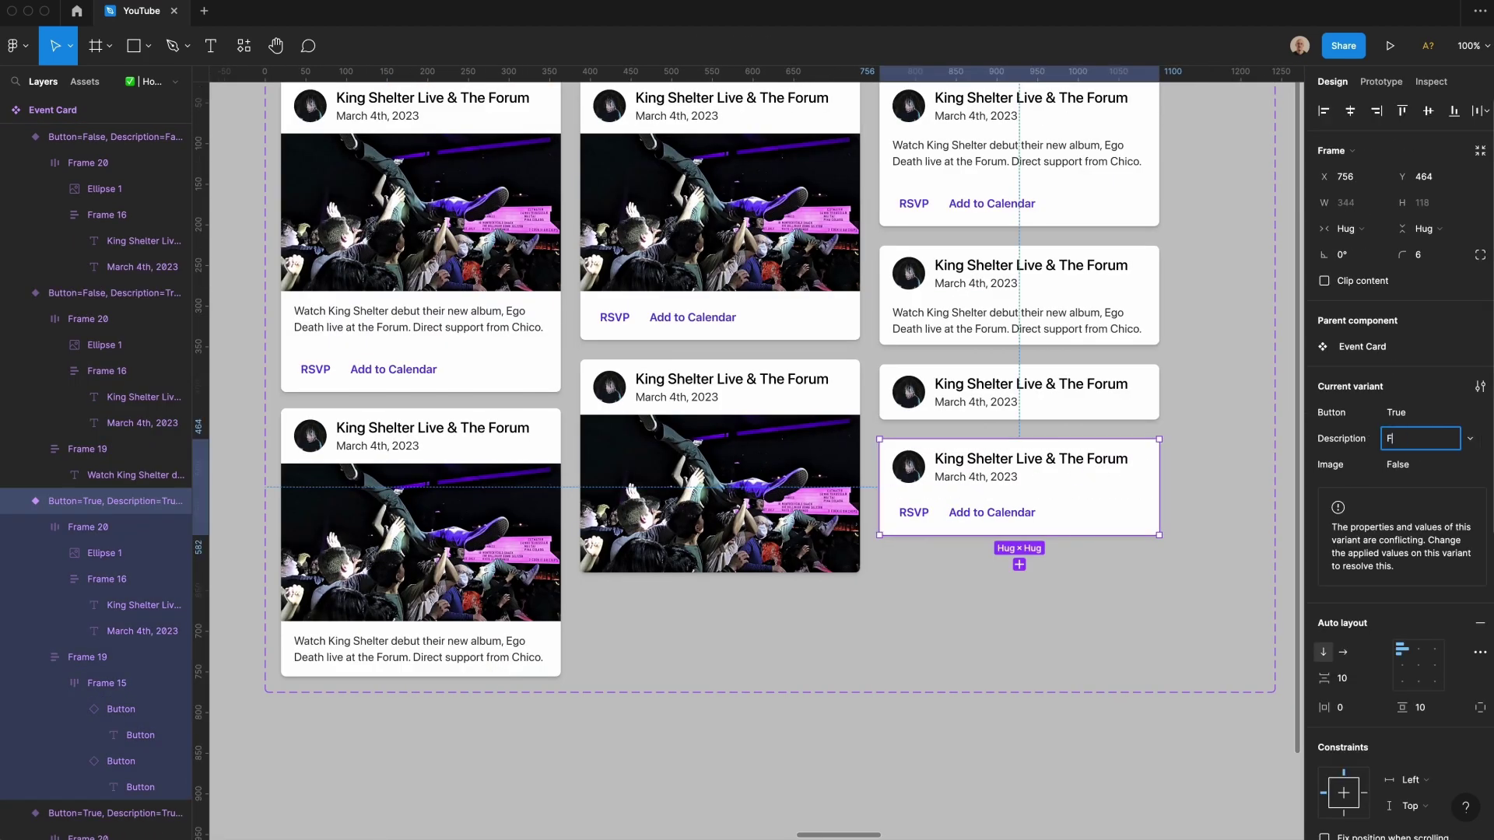
key(Tab)
key(super+minus)
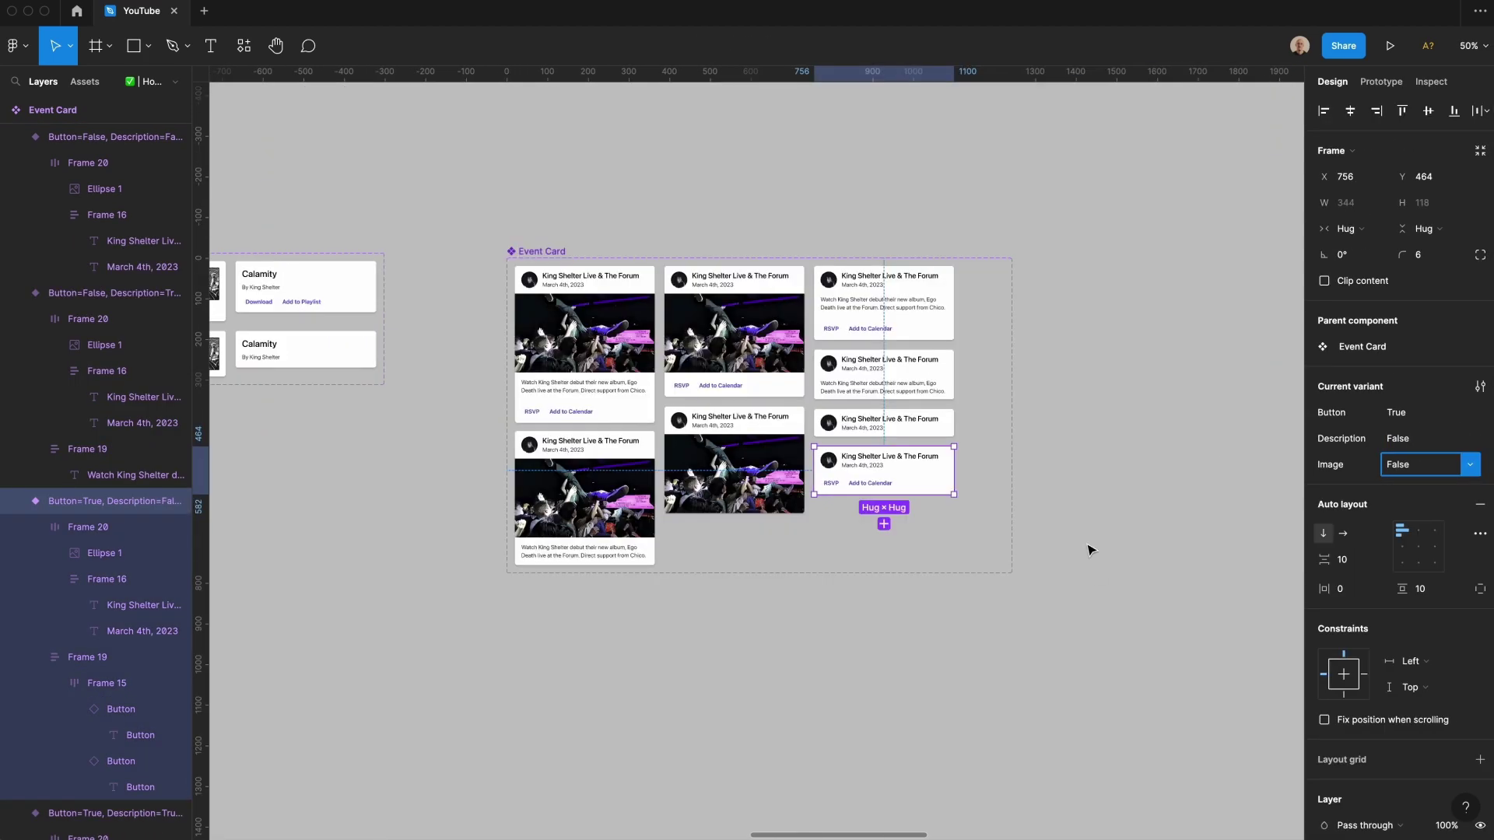
Step: Place a test instance of Event Card below the set and turn on its Button, Description and Image properties
click(395, 238)
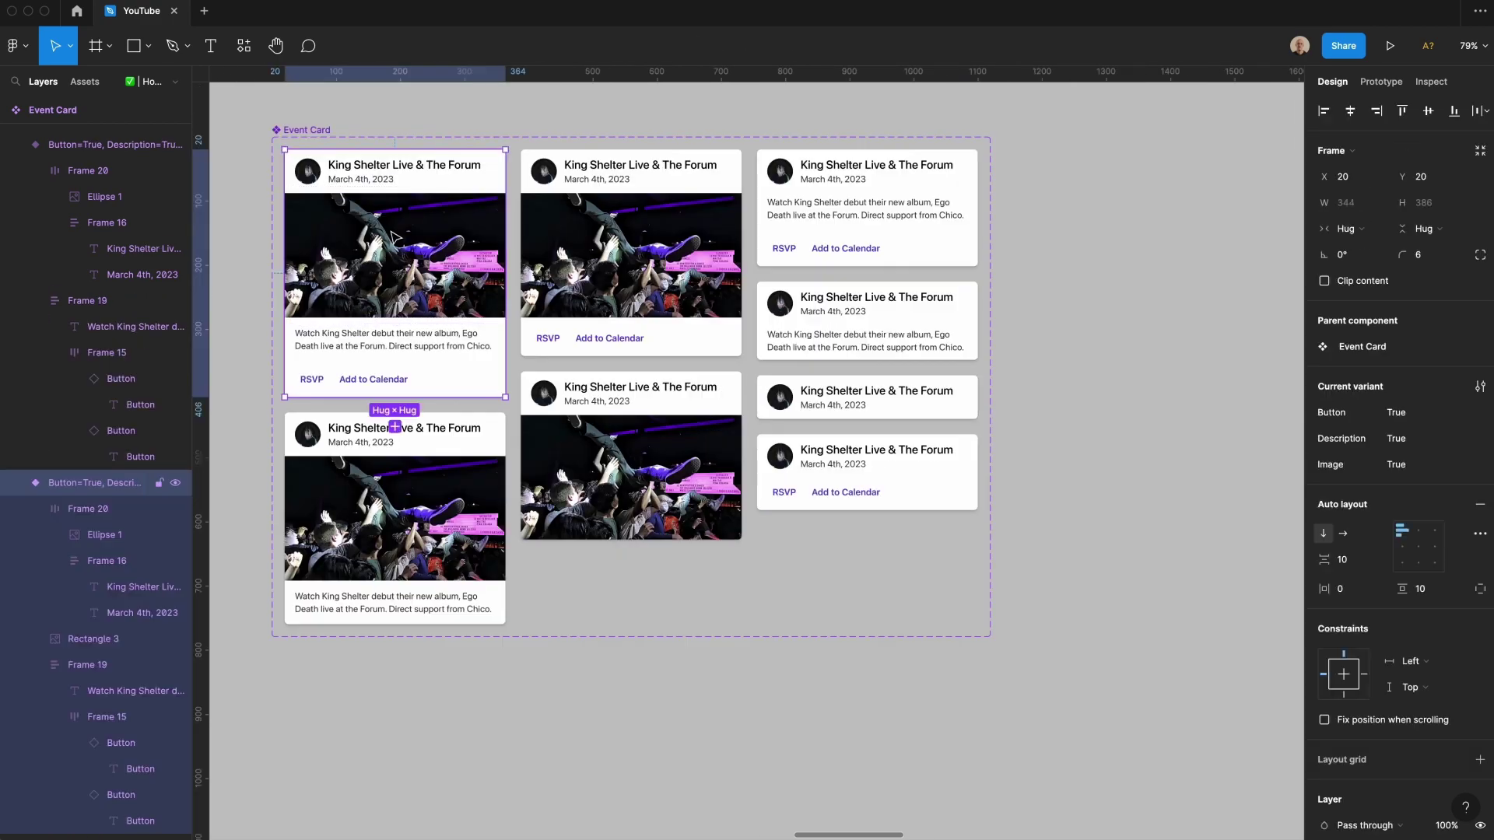
scroll(284, 273, left, 2)
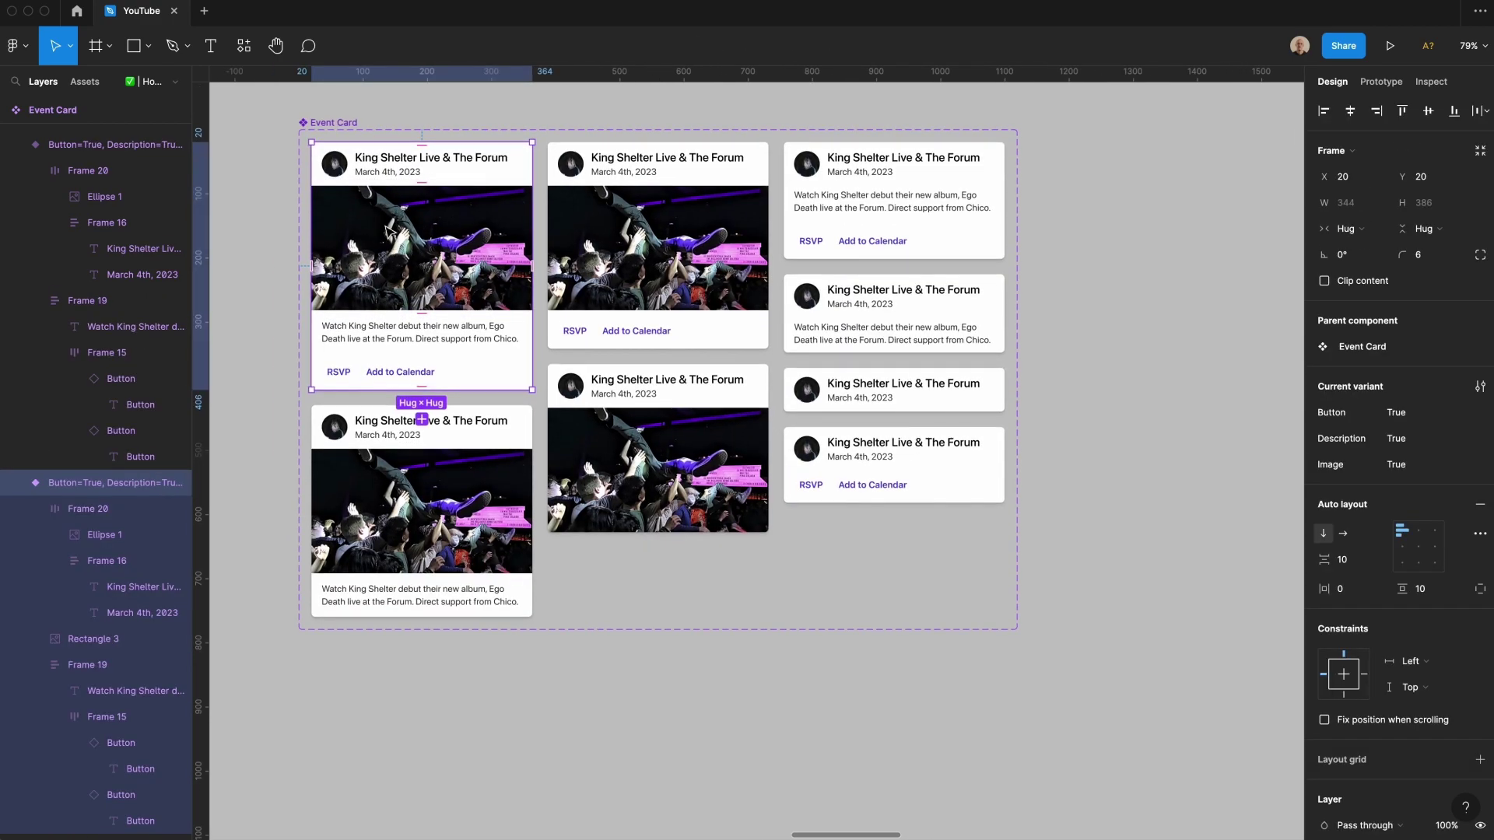
drag(393, 238, 532, 740)
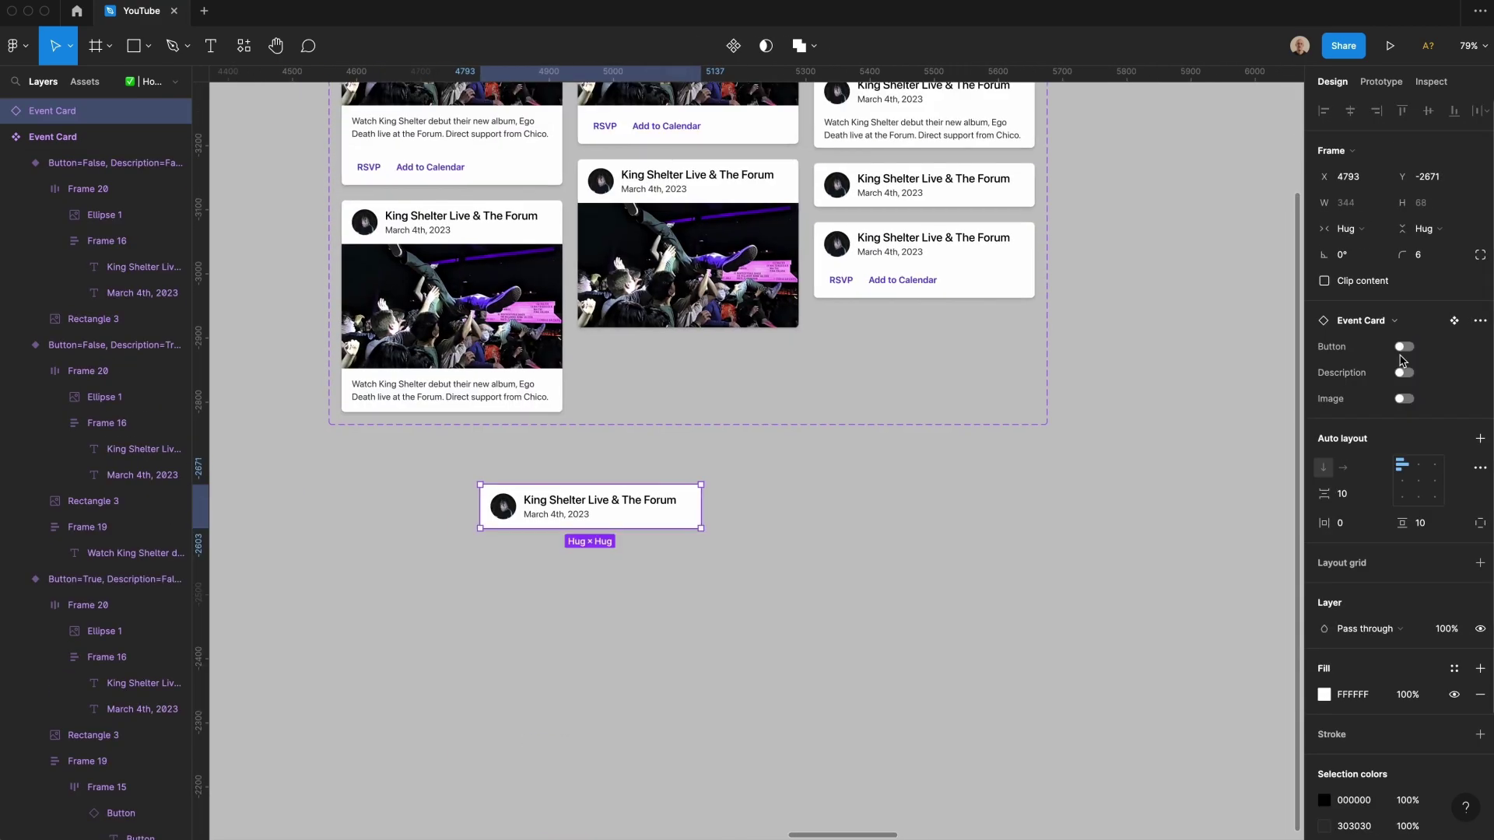
click(1404, 348)
click(1405, 373)
click(1405, 400)
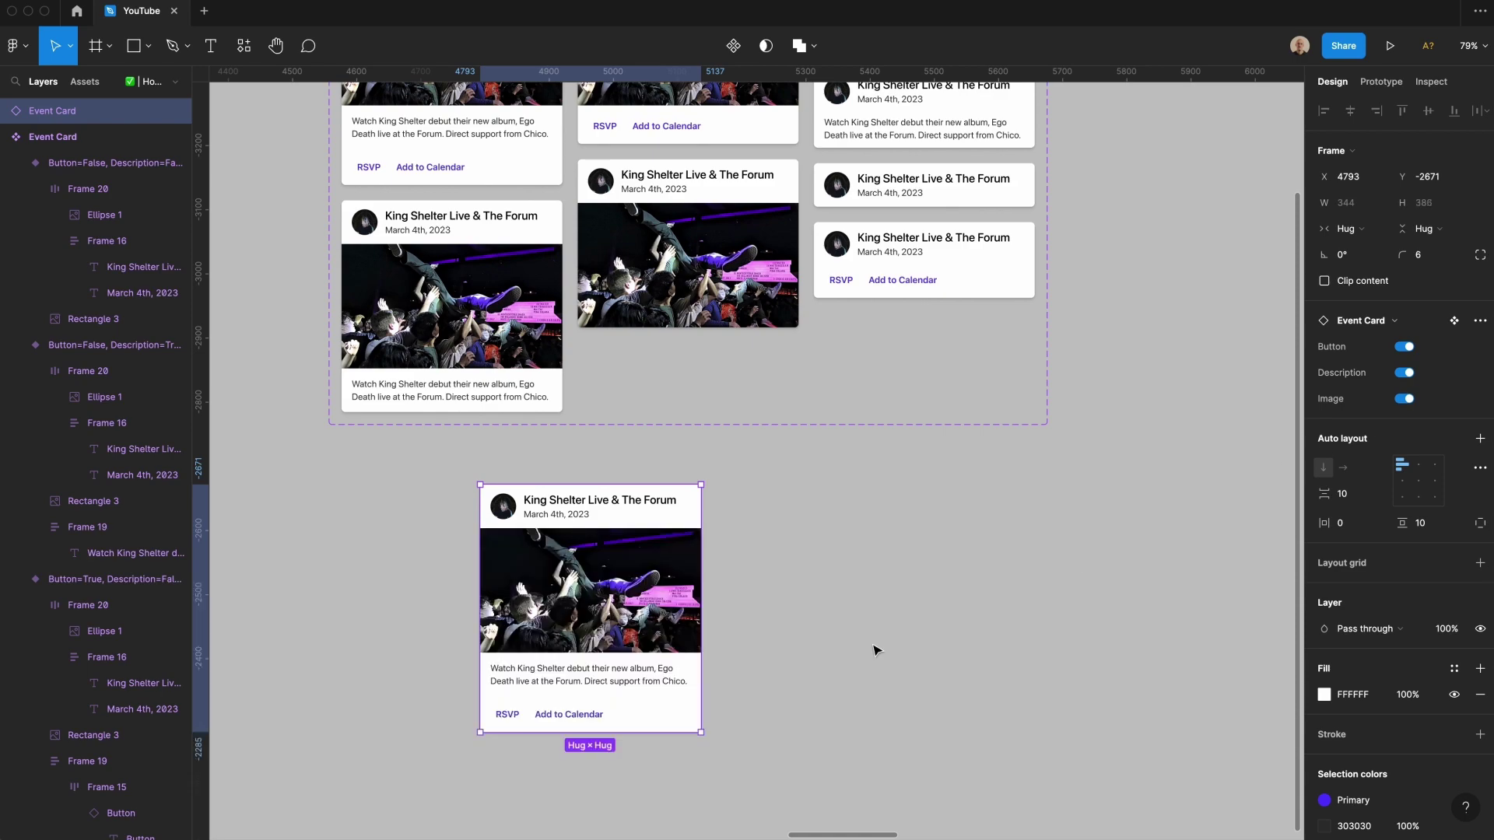
click(874, 651)
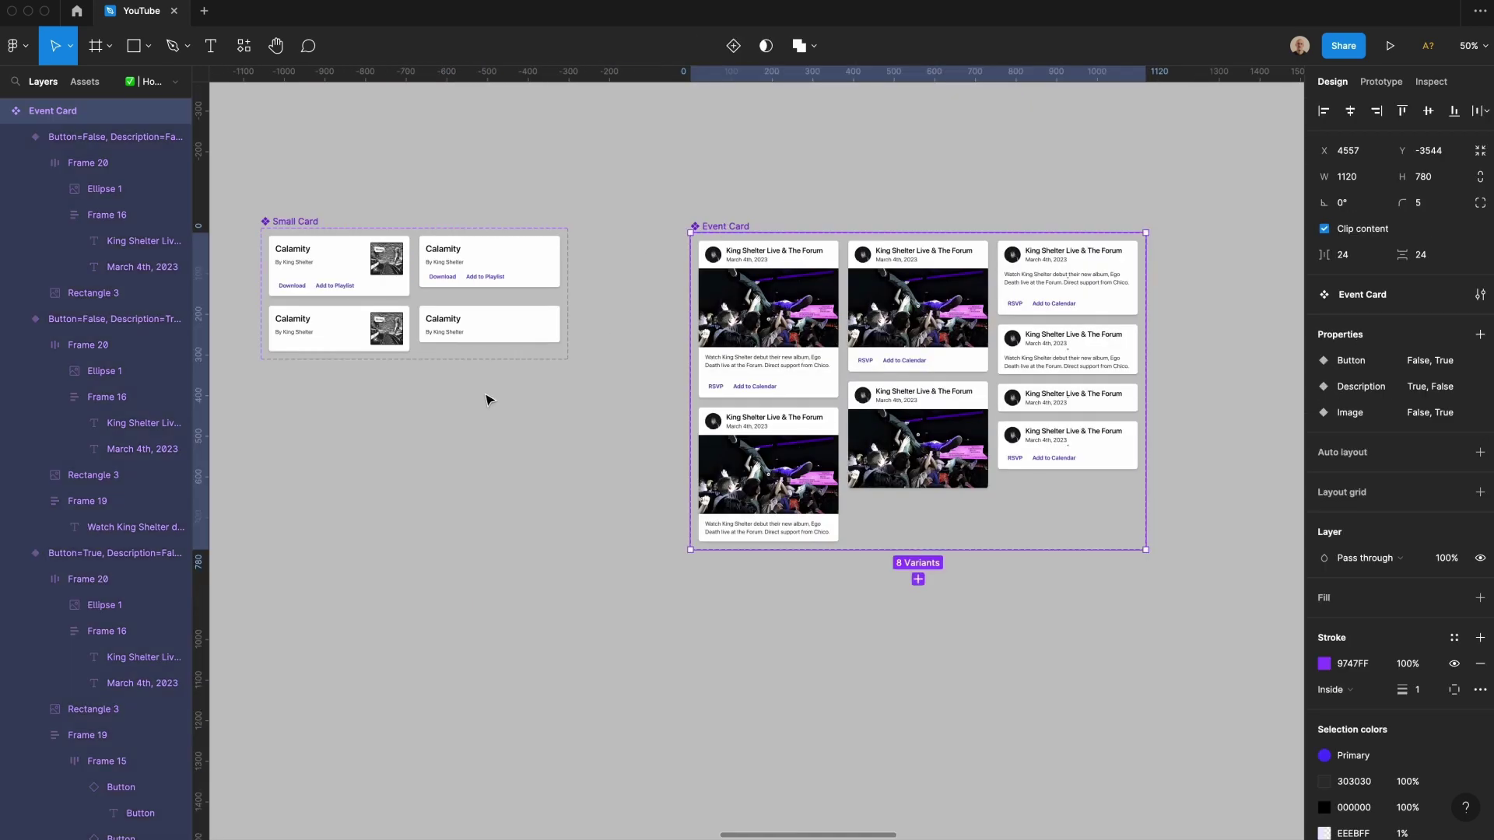
Step: Move the Event Card set beneath the Small Card set and rename the Small Card set to Song Card
drag(726, 226, 288, 416)
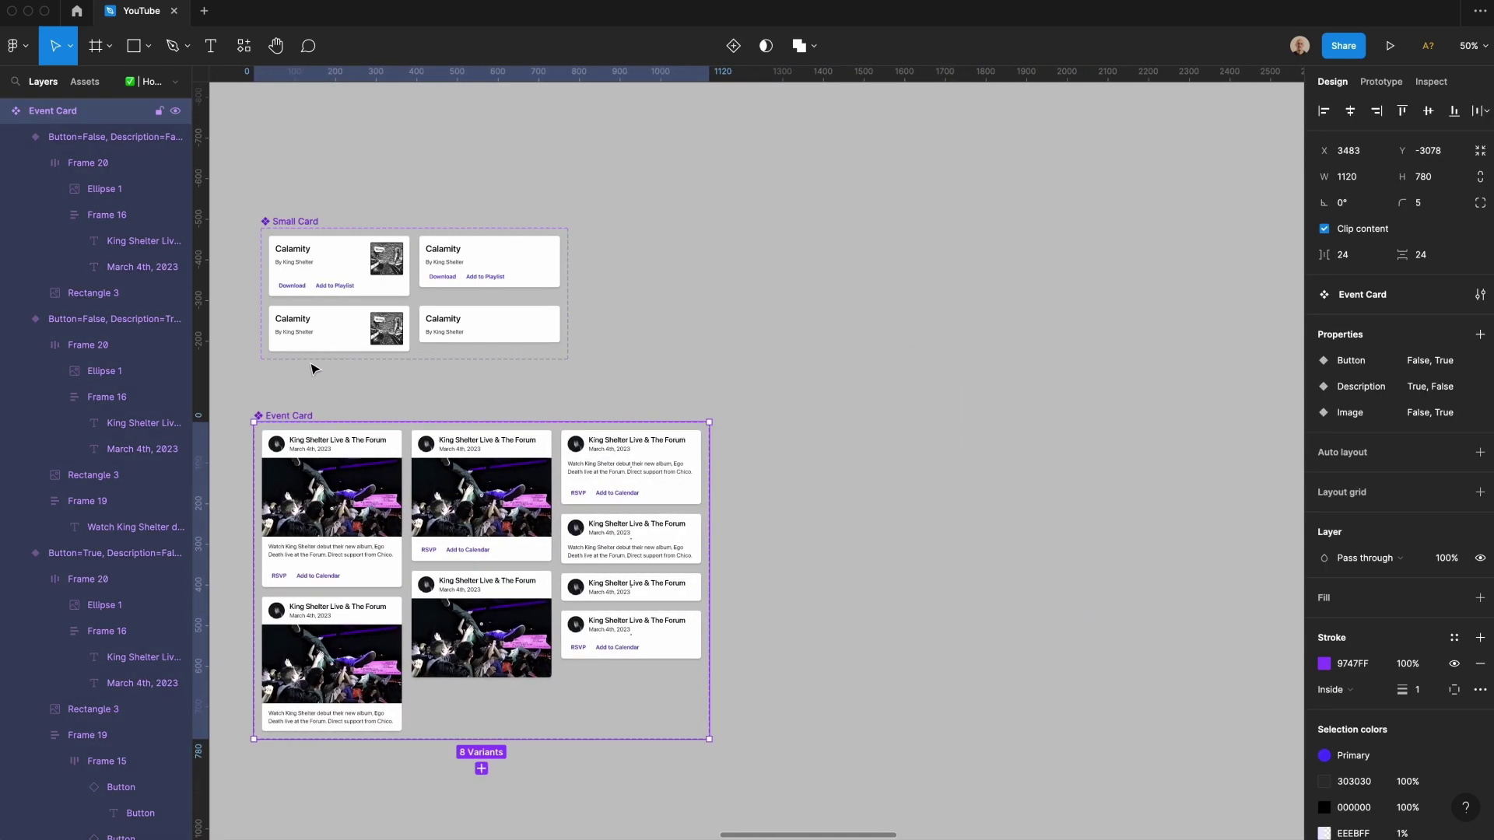
double_click(309, 222)
text(Song Ca)
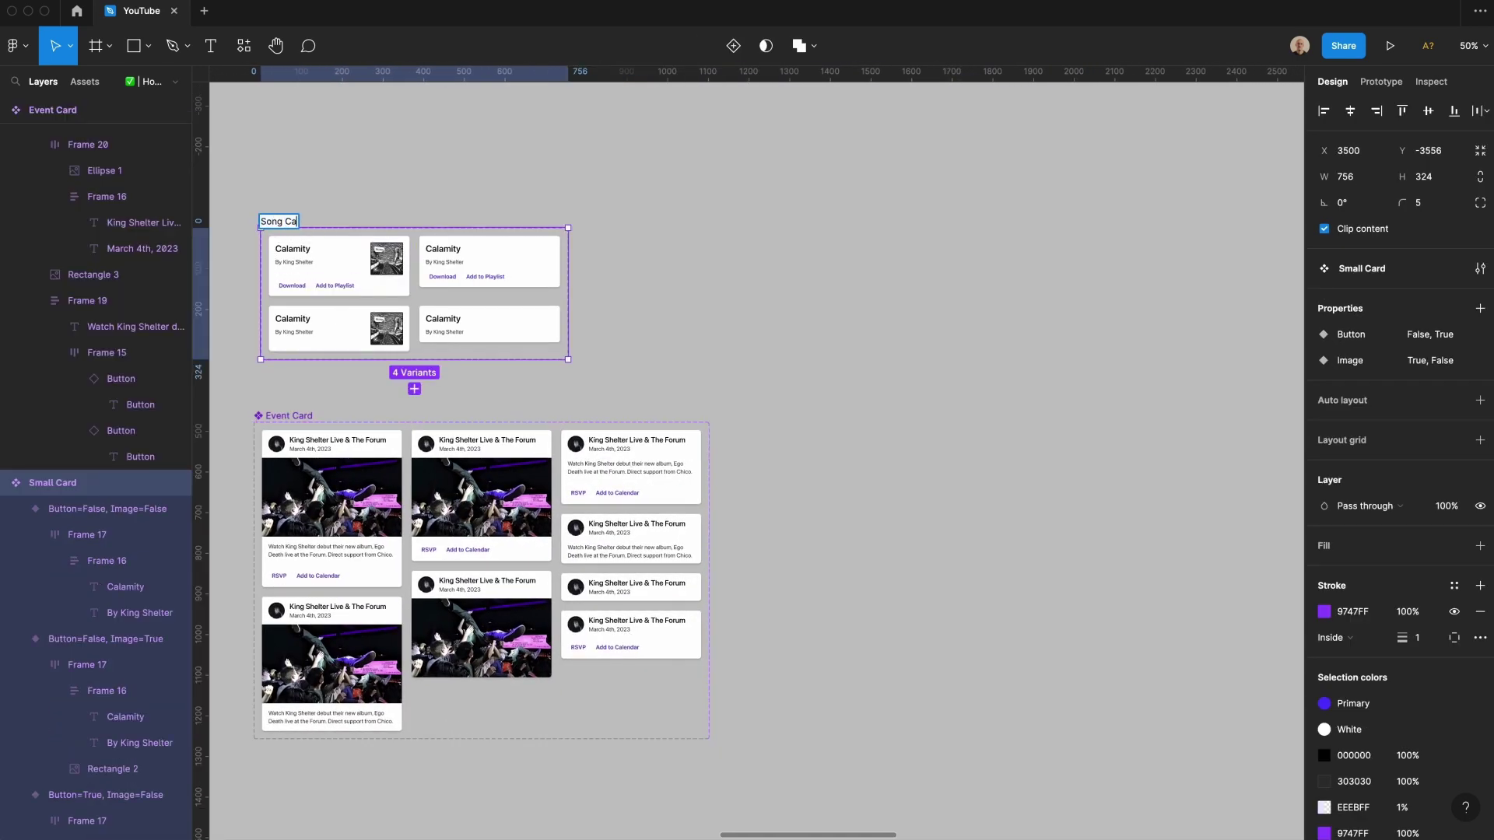
text(rd)
Step: Align the Event Card set with the Song Card set's left edge, directly beneath it at X 3500, Y -3202
click(310, 402)
drag(310, 412, 317, 387)
drag(325, 459, 325, 435)
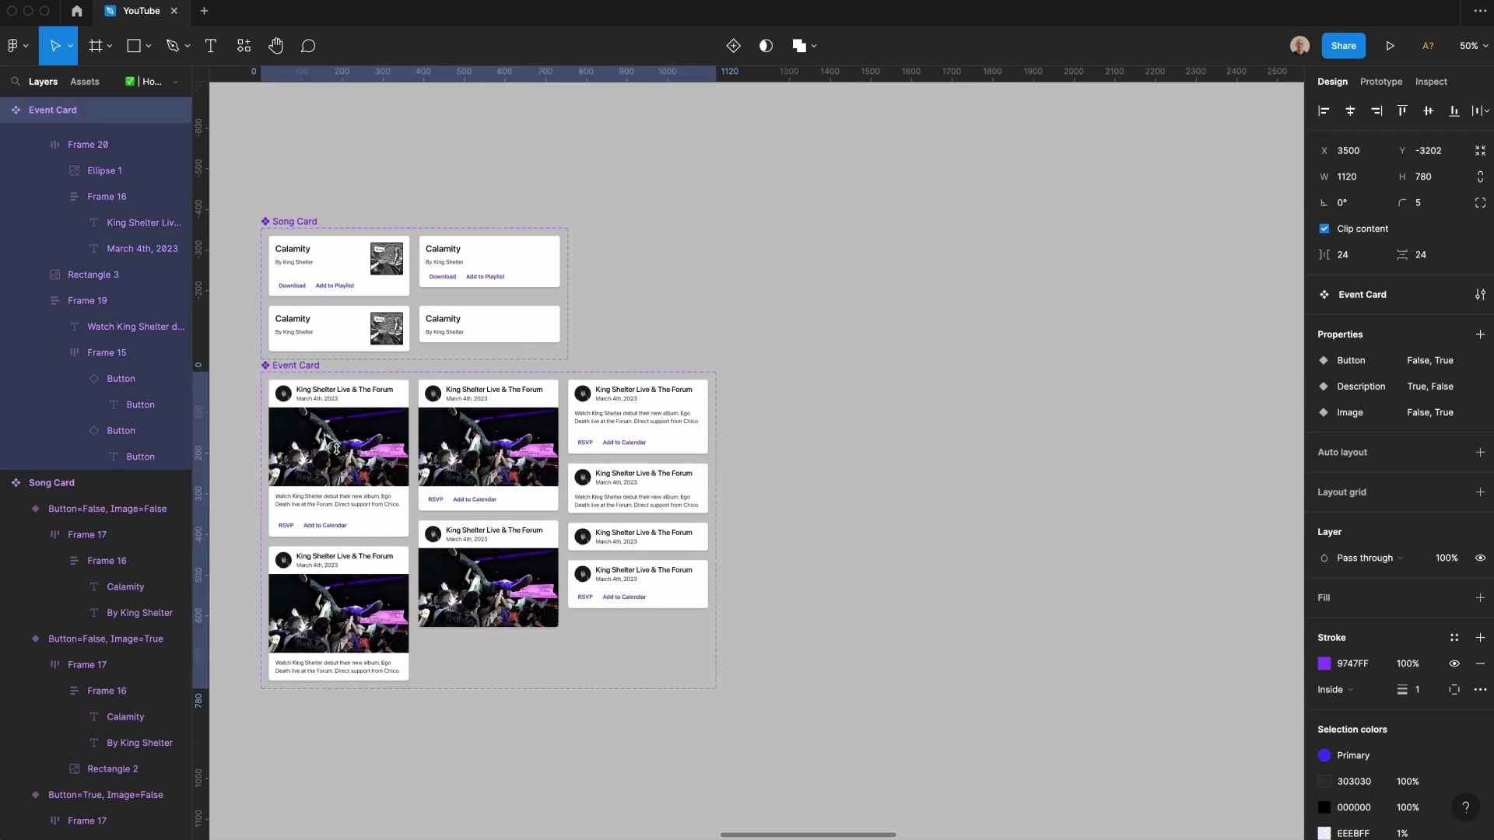
click(840, 347)
Step: Copy the card spec screenshot from the What We'll Design slide and paste it beside the Event Card set at X 5776, Y -3064
scroll(840, 347, left, 6)
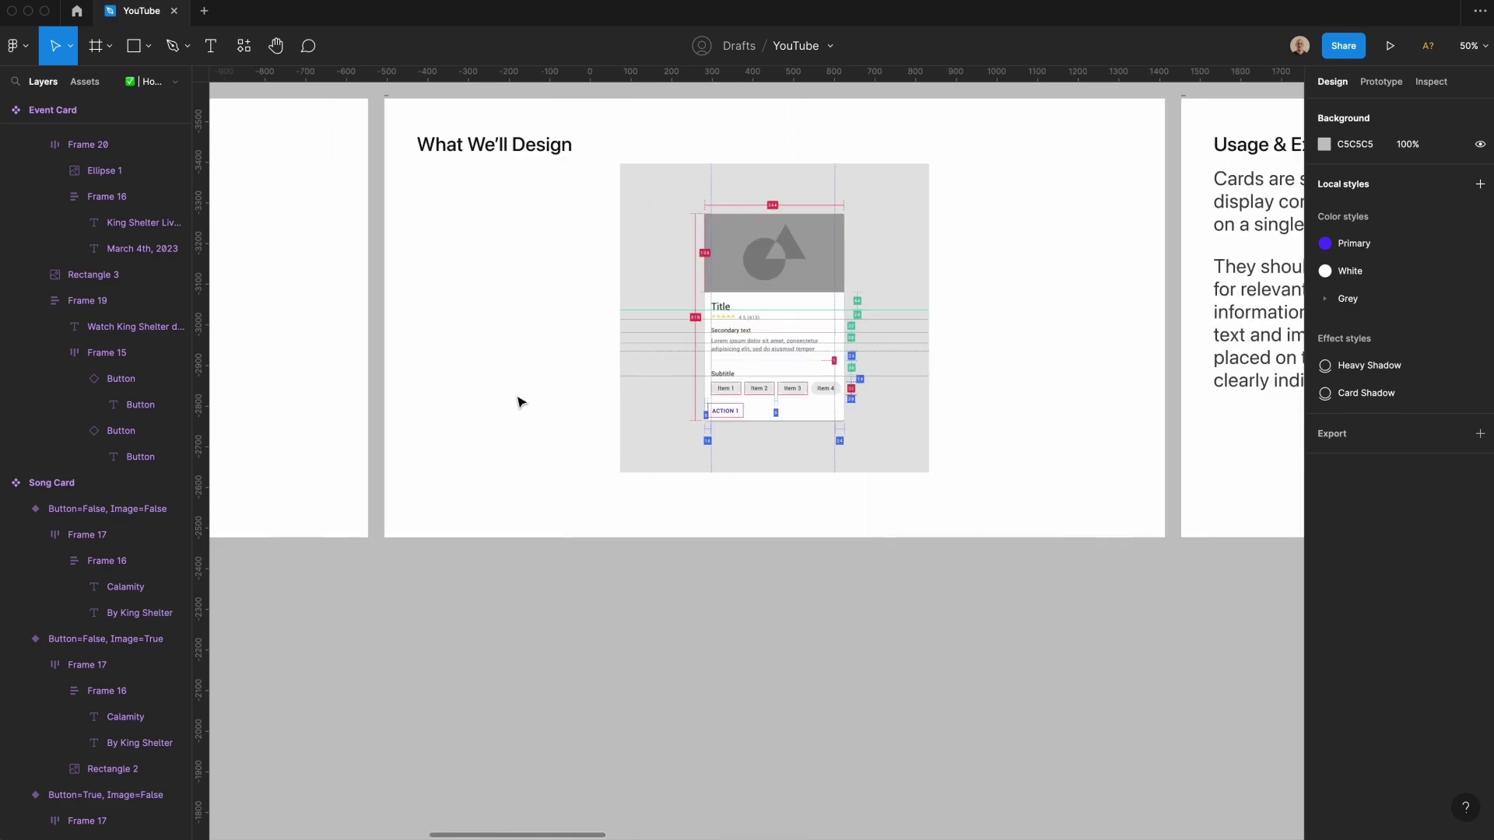
click(884, 317)
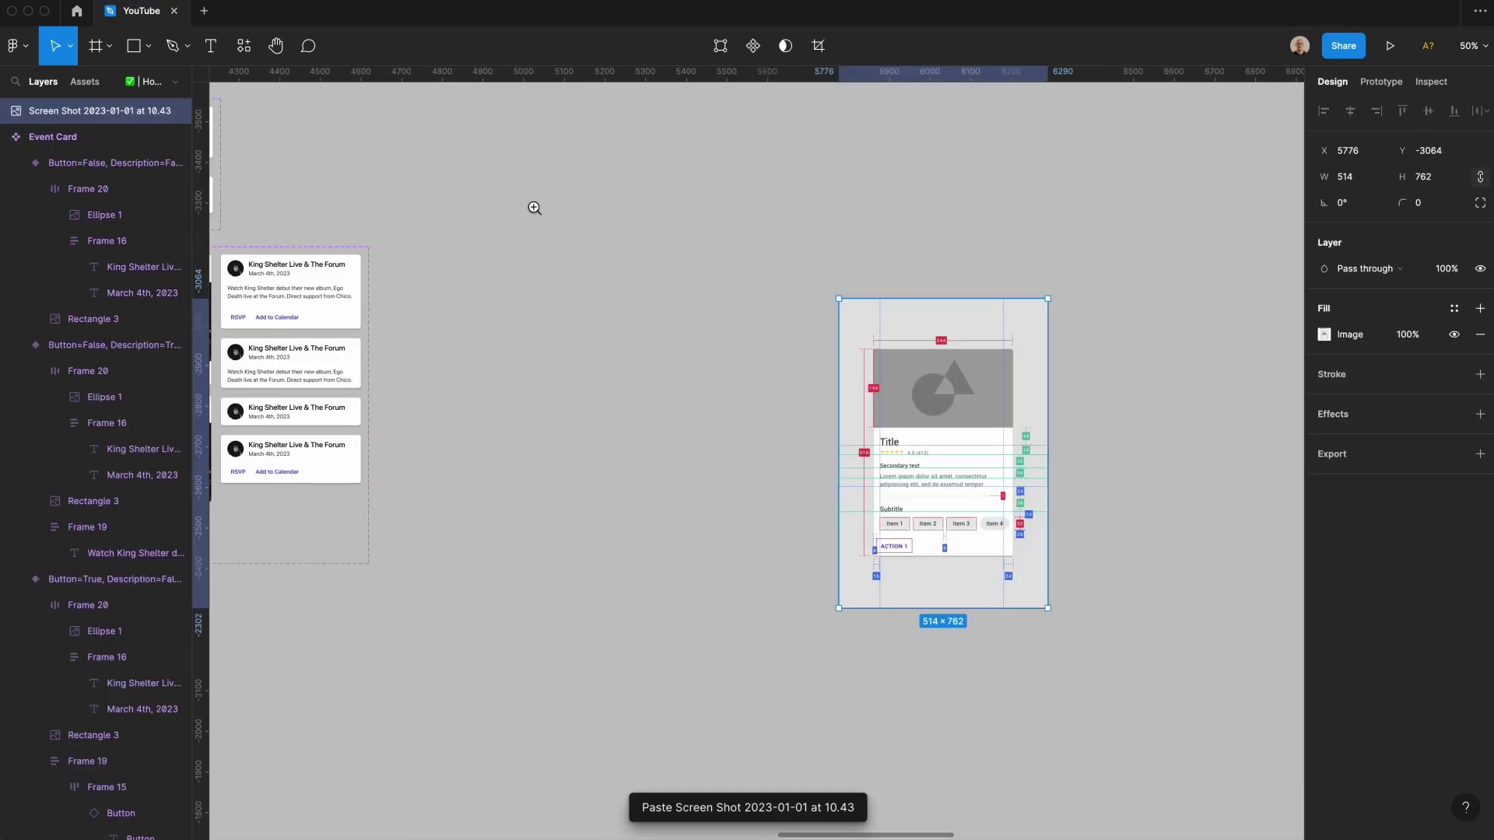
drag(534, 207, 1164, 824)
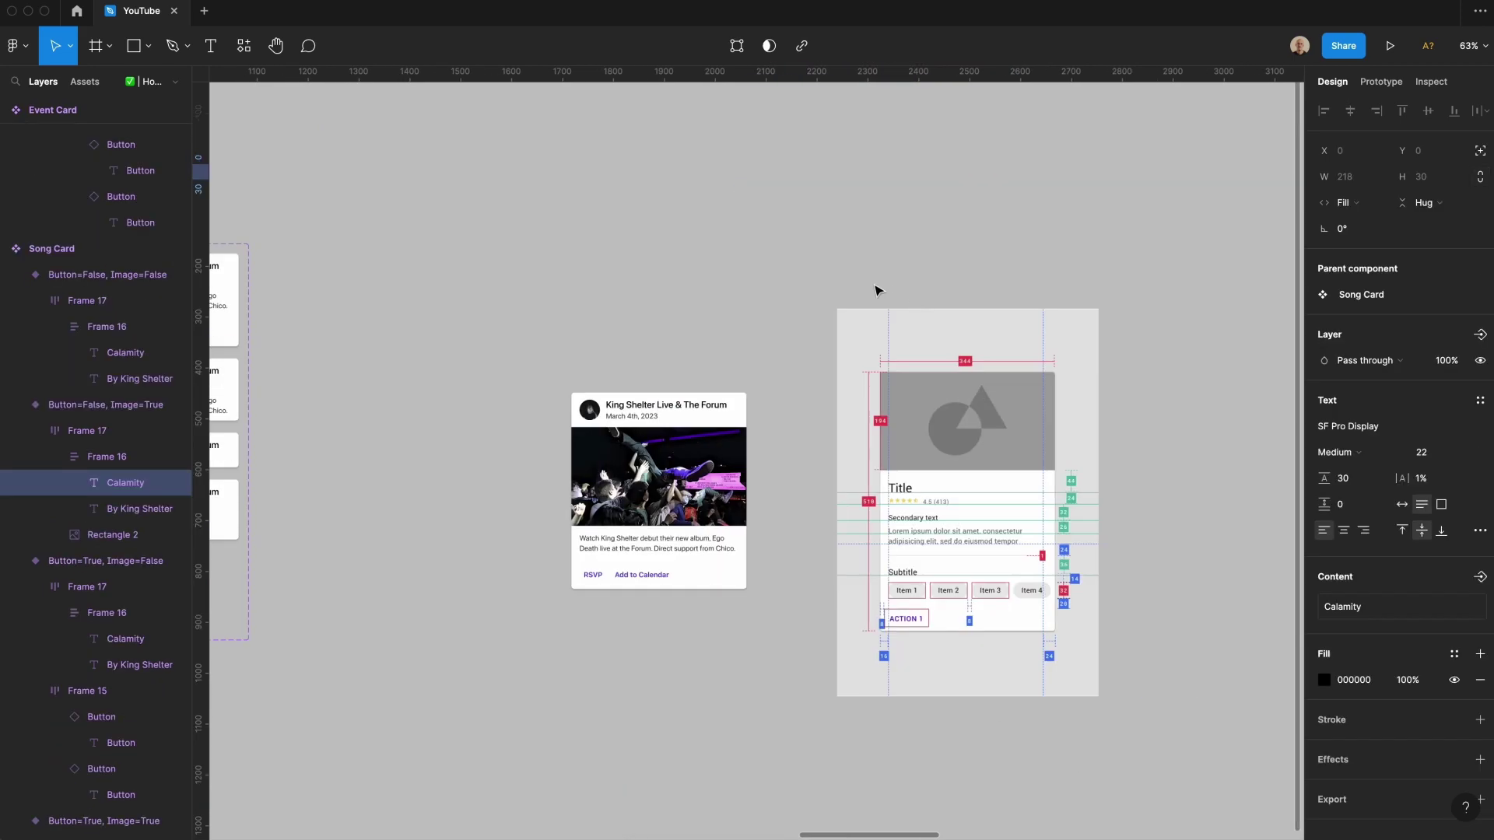
Step: Detach the Event Card instance from its component and move its header row below the image
click(877, 290)
right_click(628, 530)
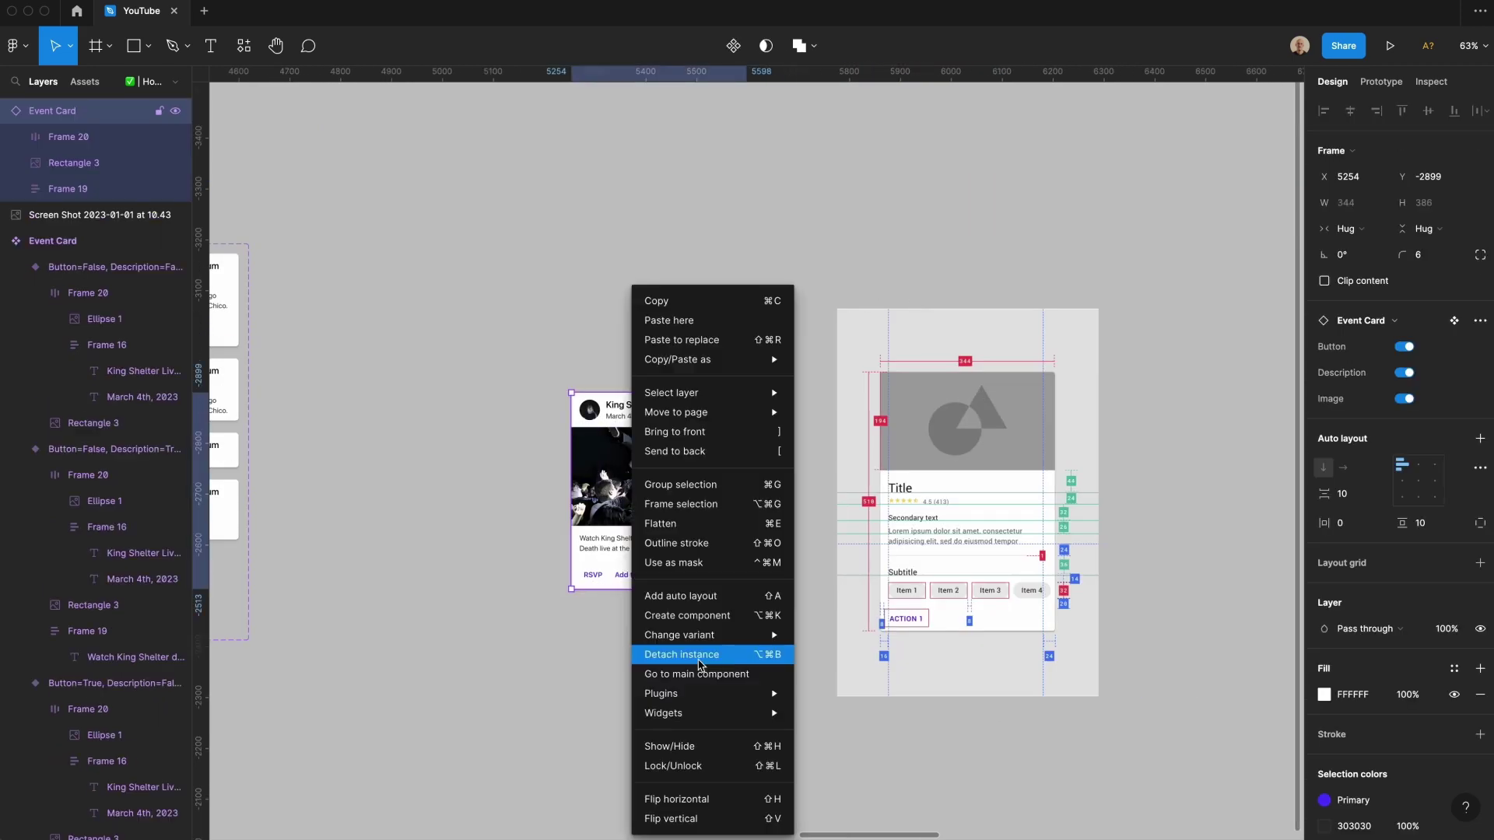
click(699, 663)
click(301, 161)
scroll(379, 268, up, 5)
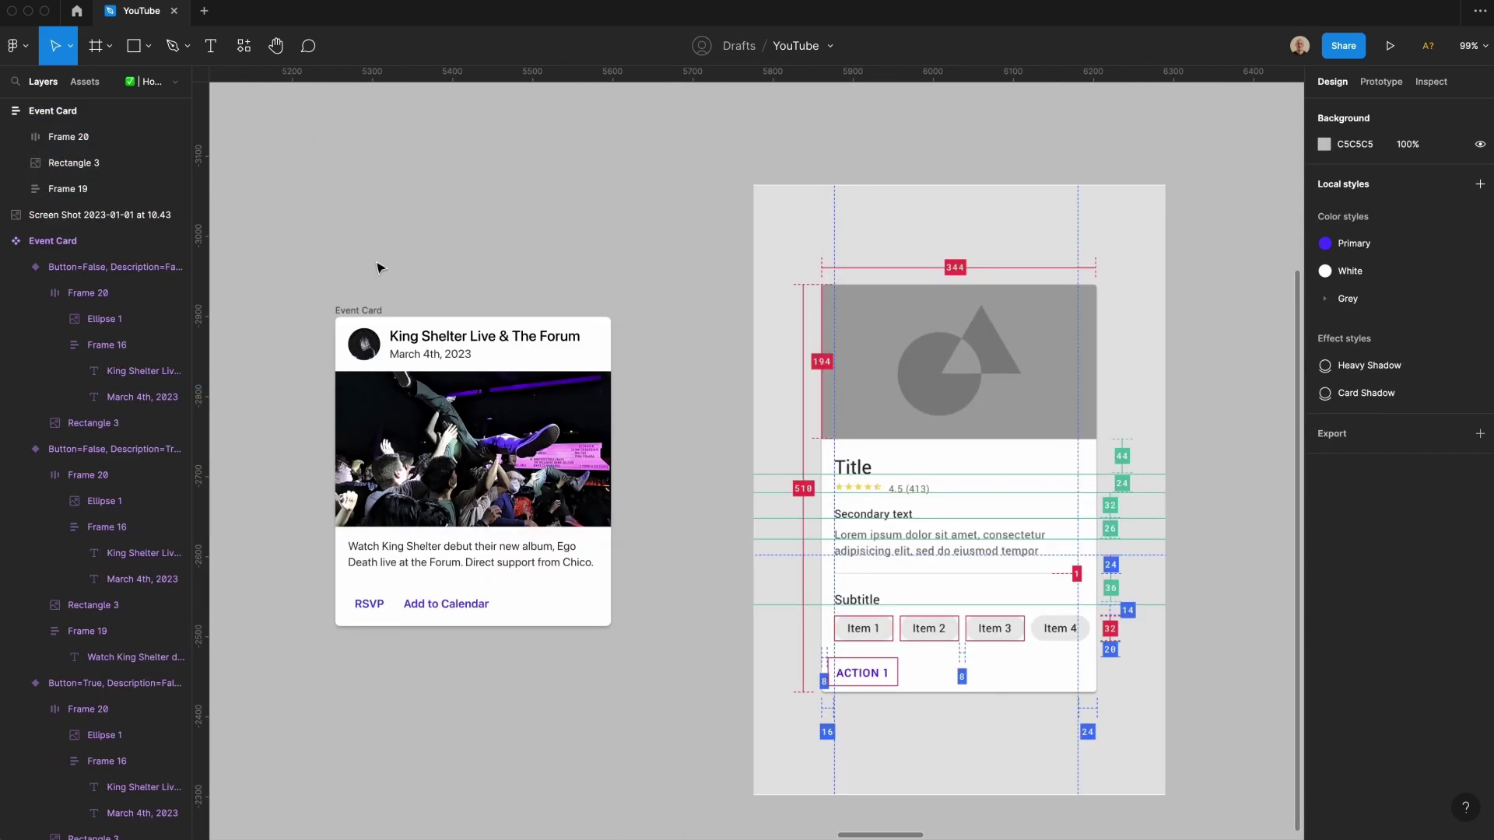
click(389, 348)
key(Down)
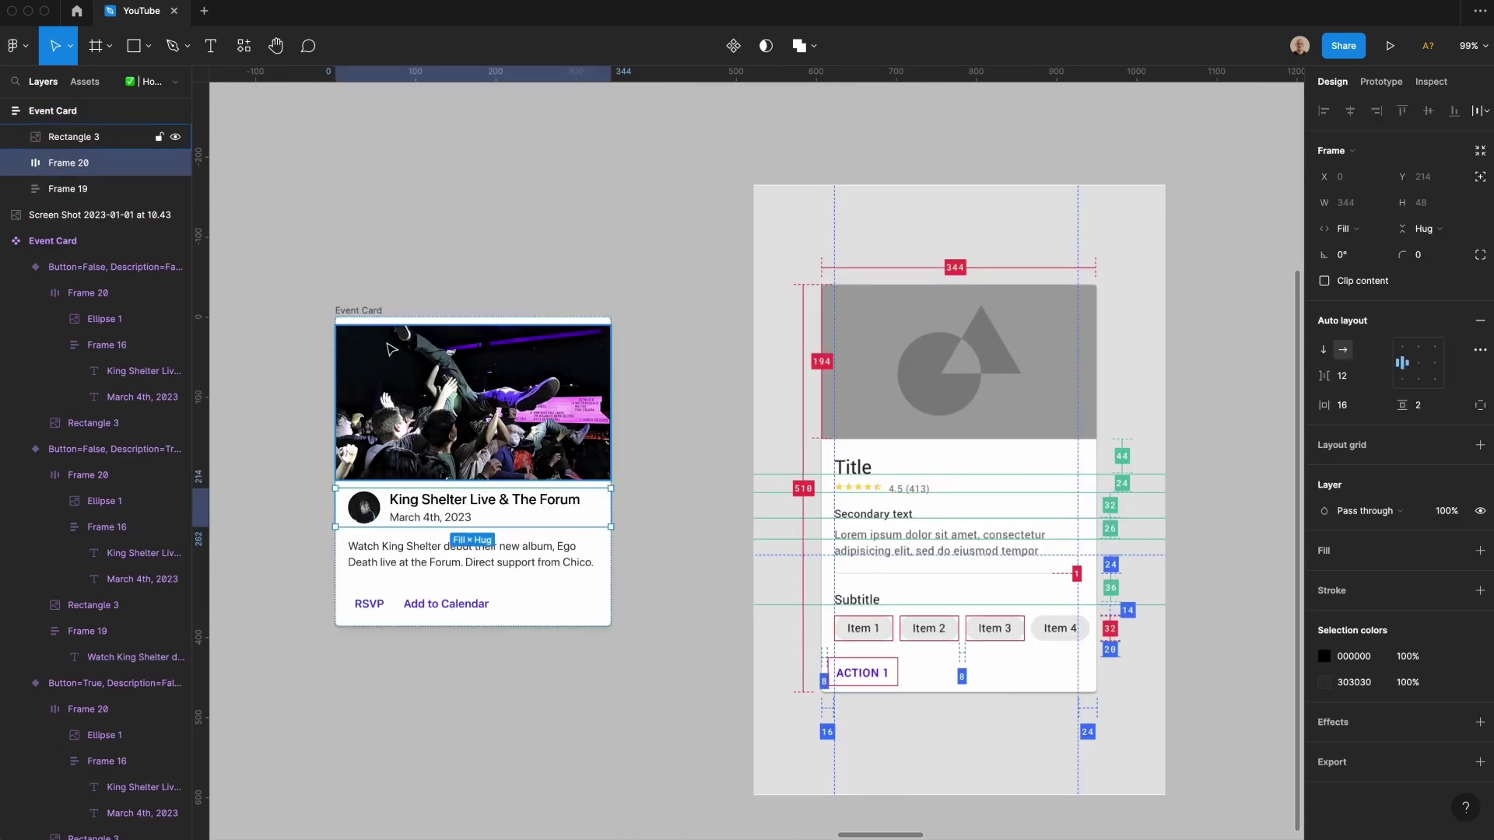
Step: Set the detached card's top padding to 0, separately from its bottom padding
click(363, 223)
click(358, 311)
click(1441, 414)
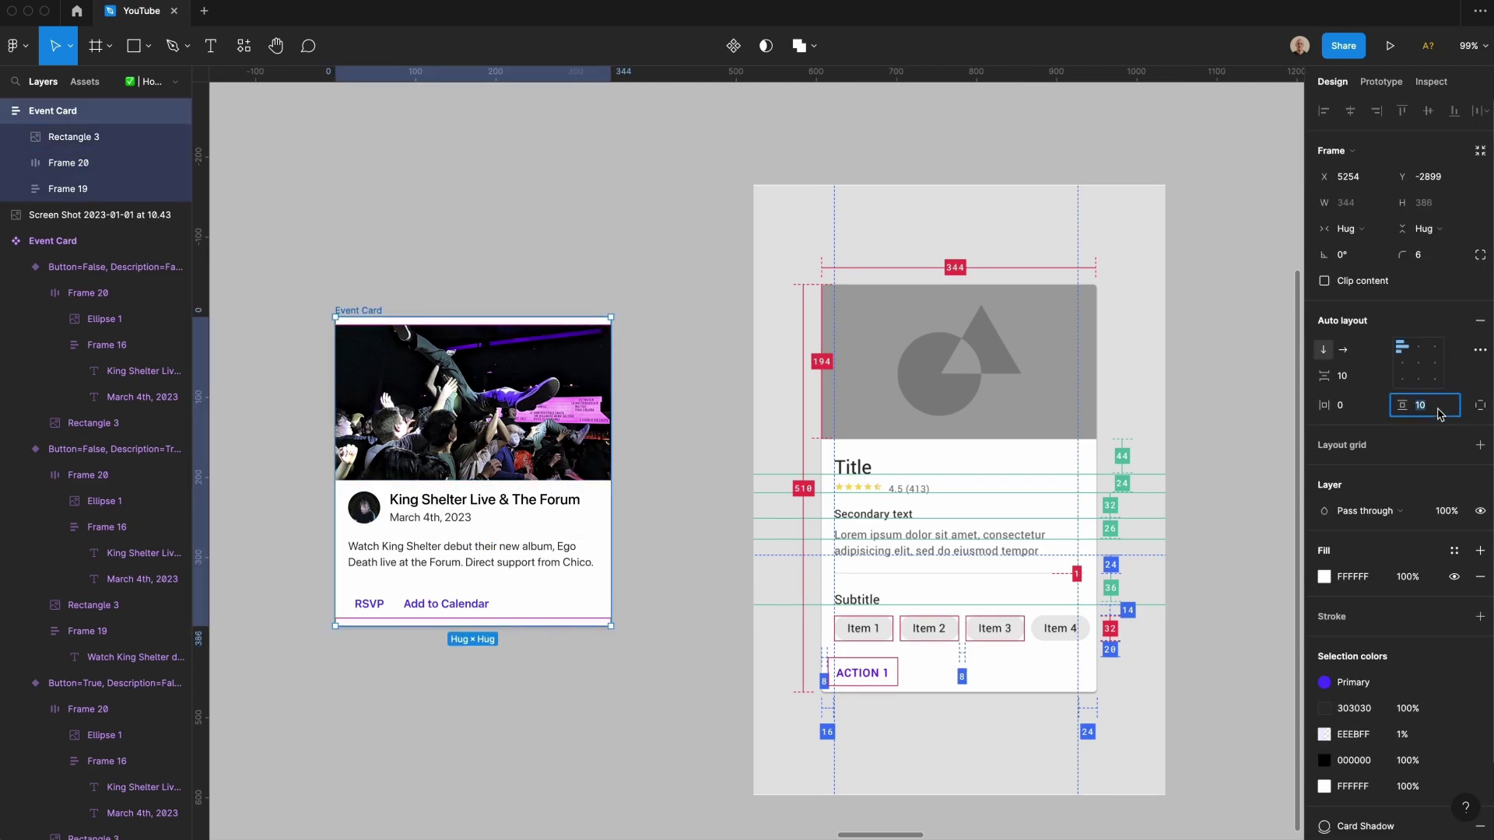
click(1475, 407)
click(1428, 417)
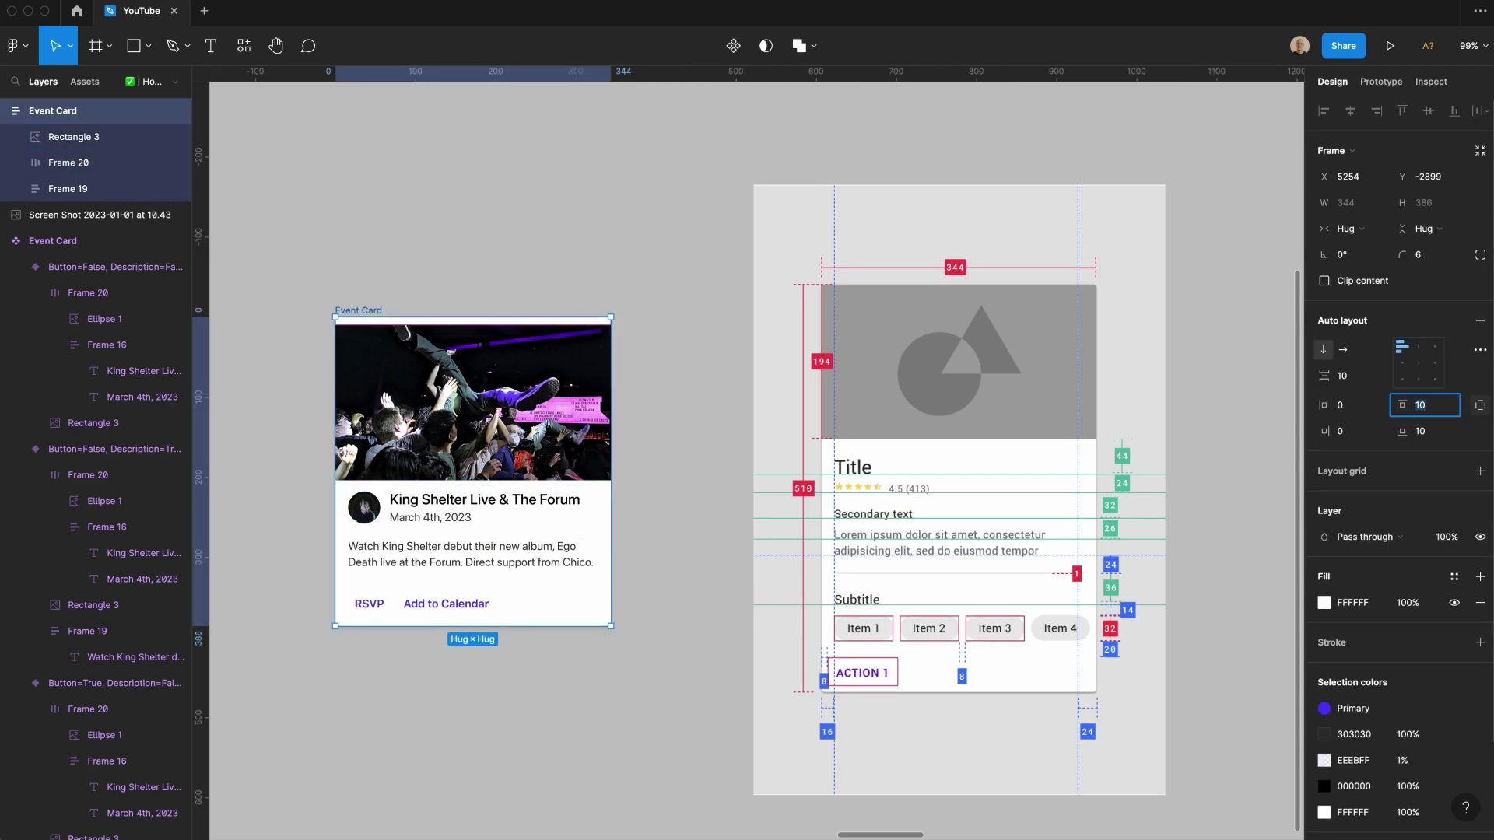
text(0)
key(Return)
click(604, 283)
Step: Replace the card's event title with the copied Calamity text layer and change its wording to Folks Pizza
click(456, 498)
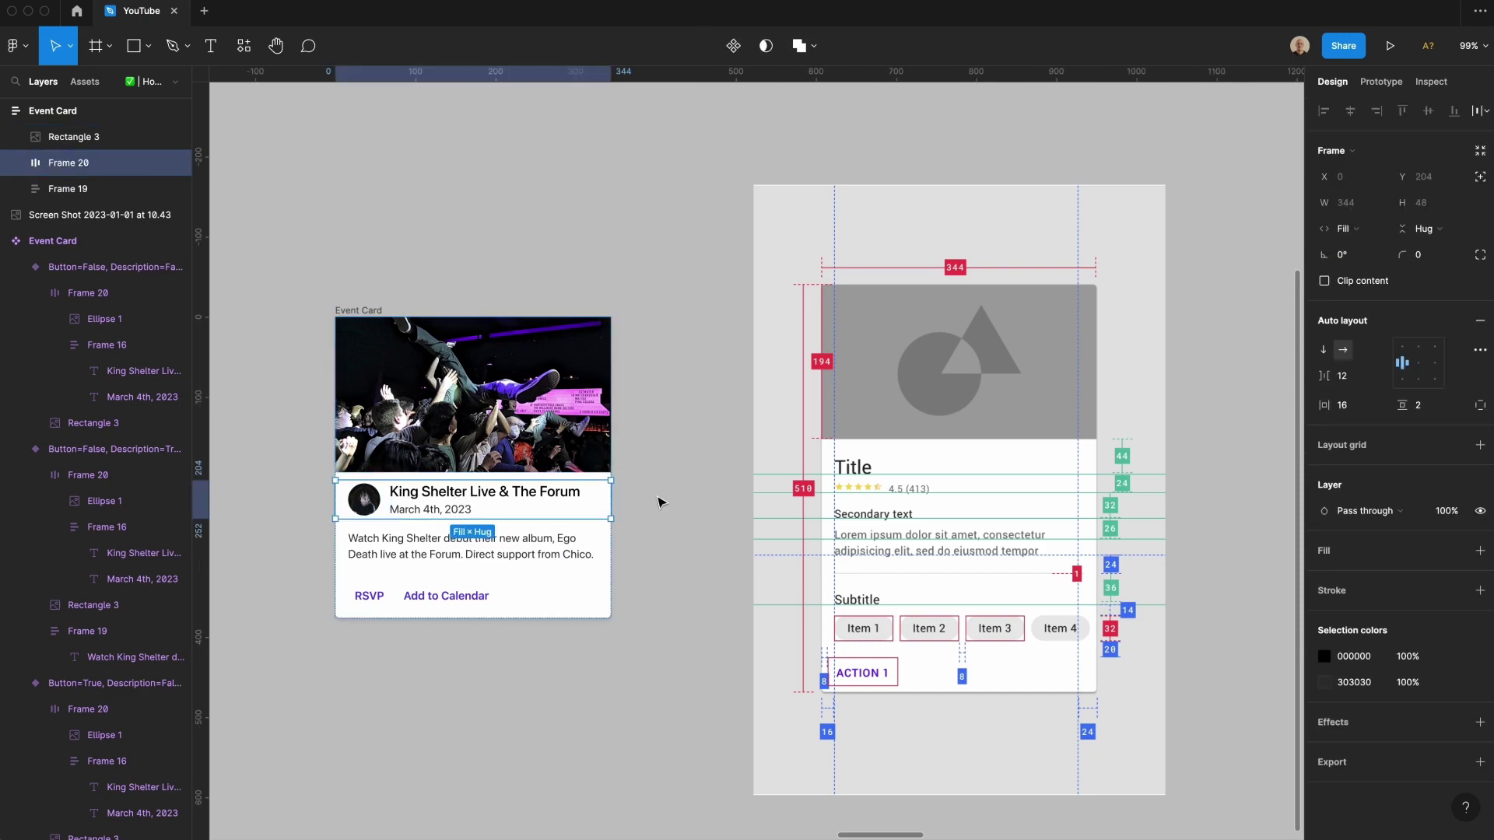
super+click(477, 497)
text(Calamity)
click(484, 492)
key(BackSpace)
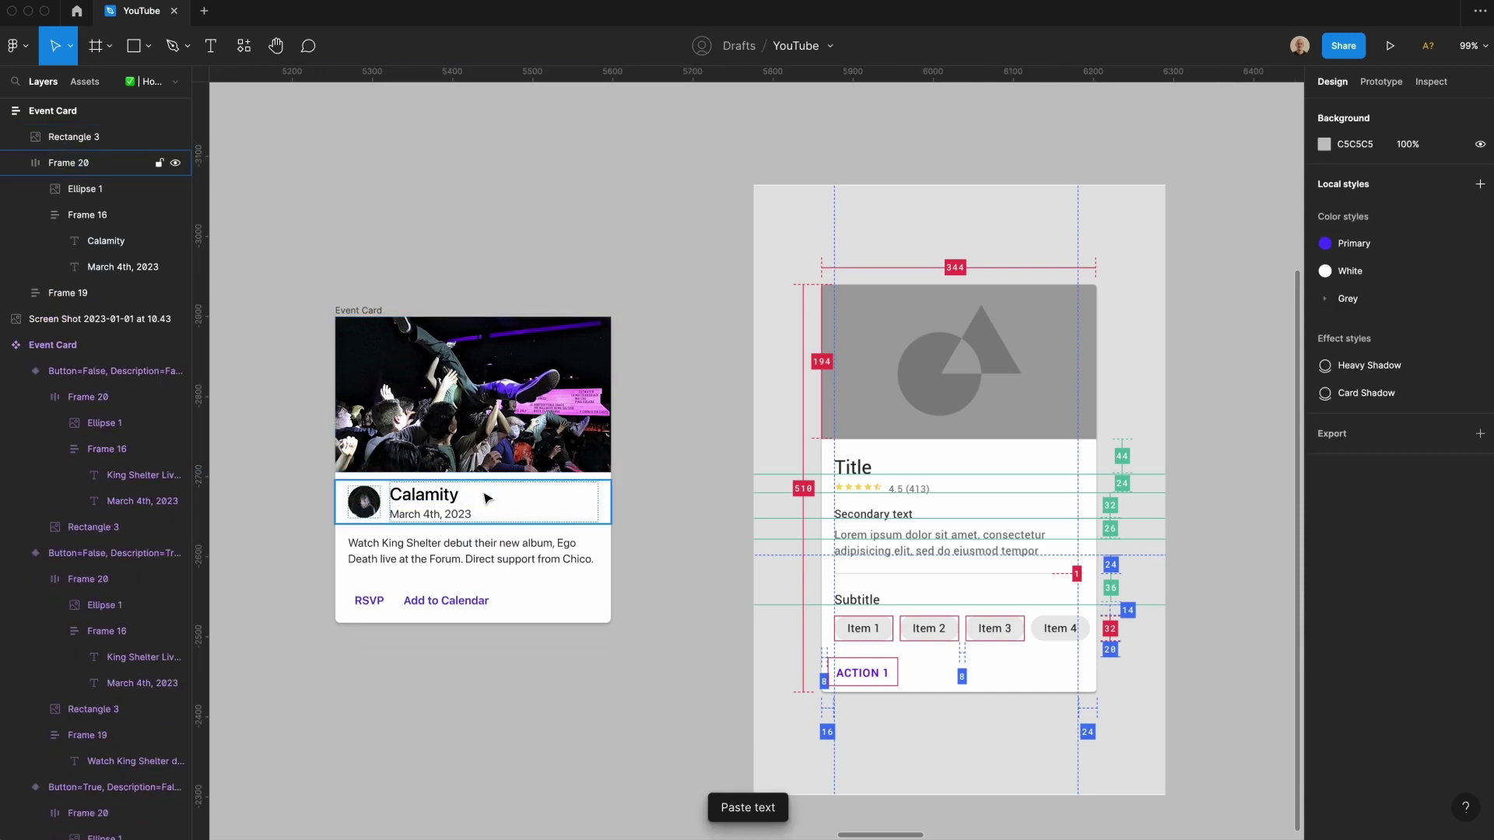
double_click(440, 494)
double_click(440, 494)
text(Folks Pizza)
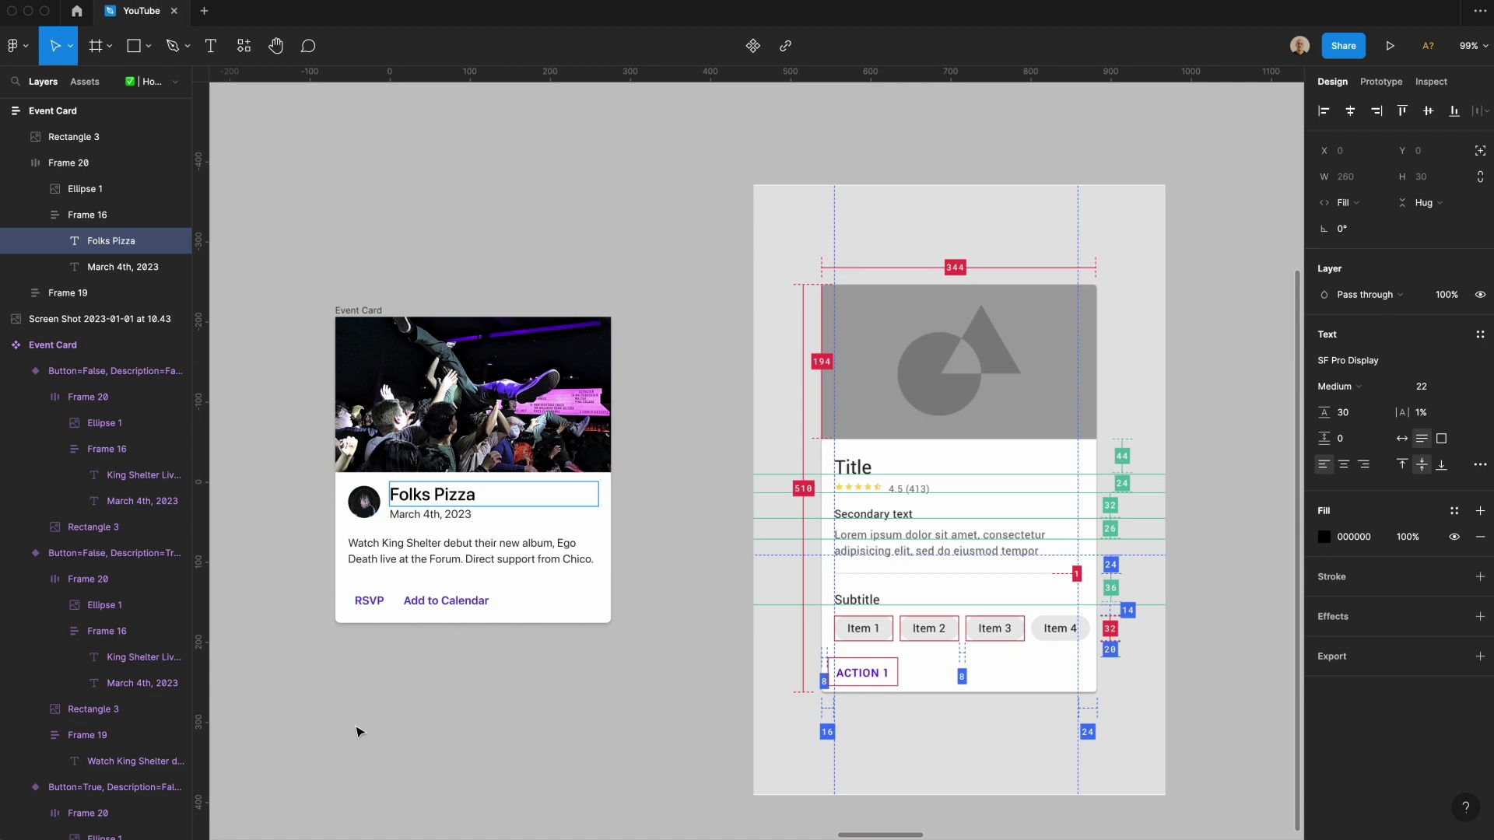
click(355, 732)
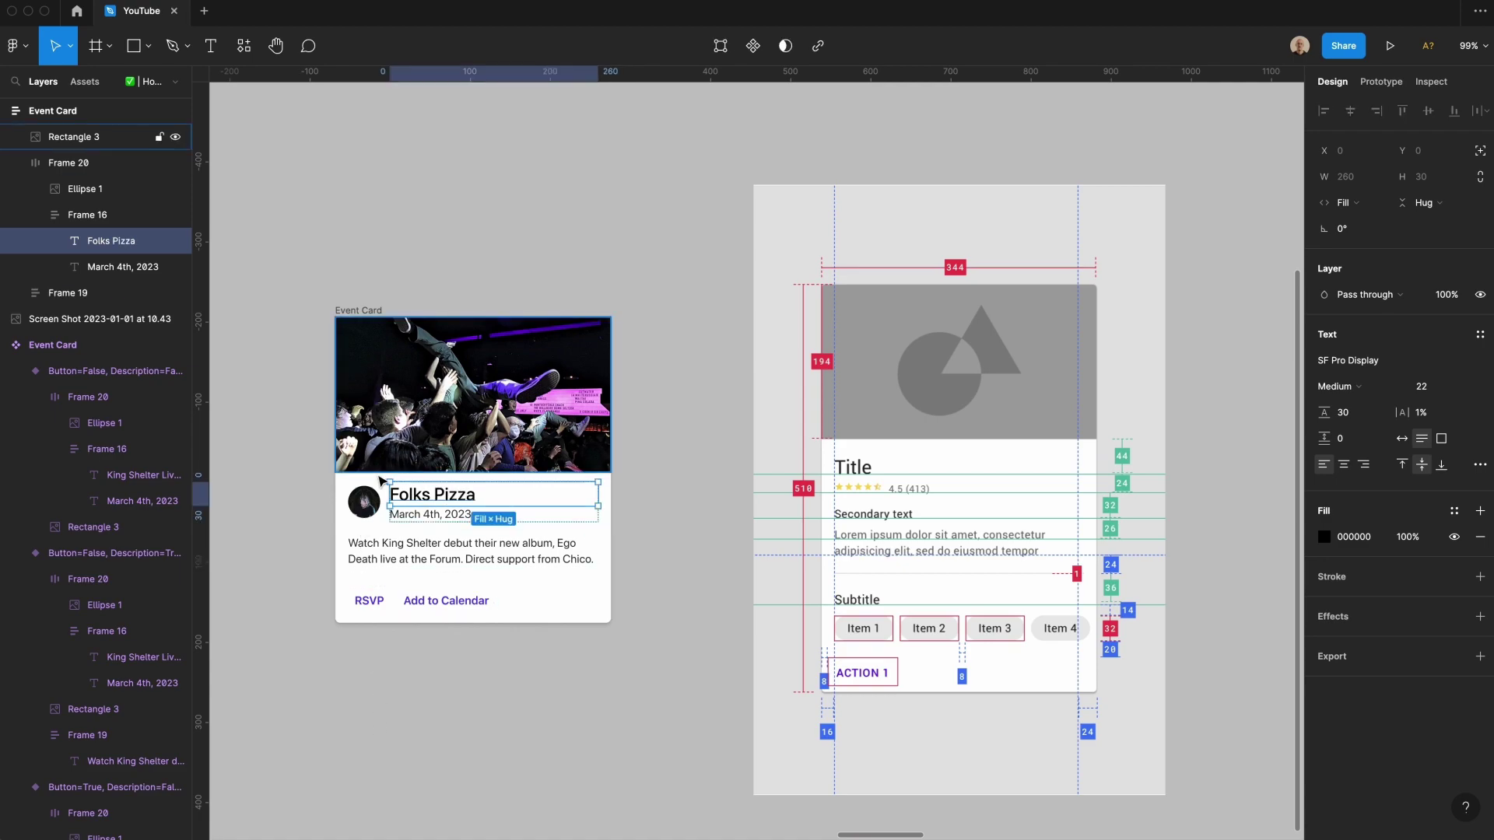
Step: Delete the avatar circle from the header row and change the date line to 4.5 (413)
click(381, 544)
click(364, 503)
text(4.5 (413)
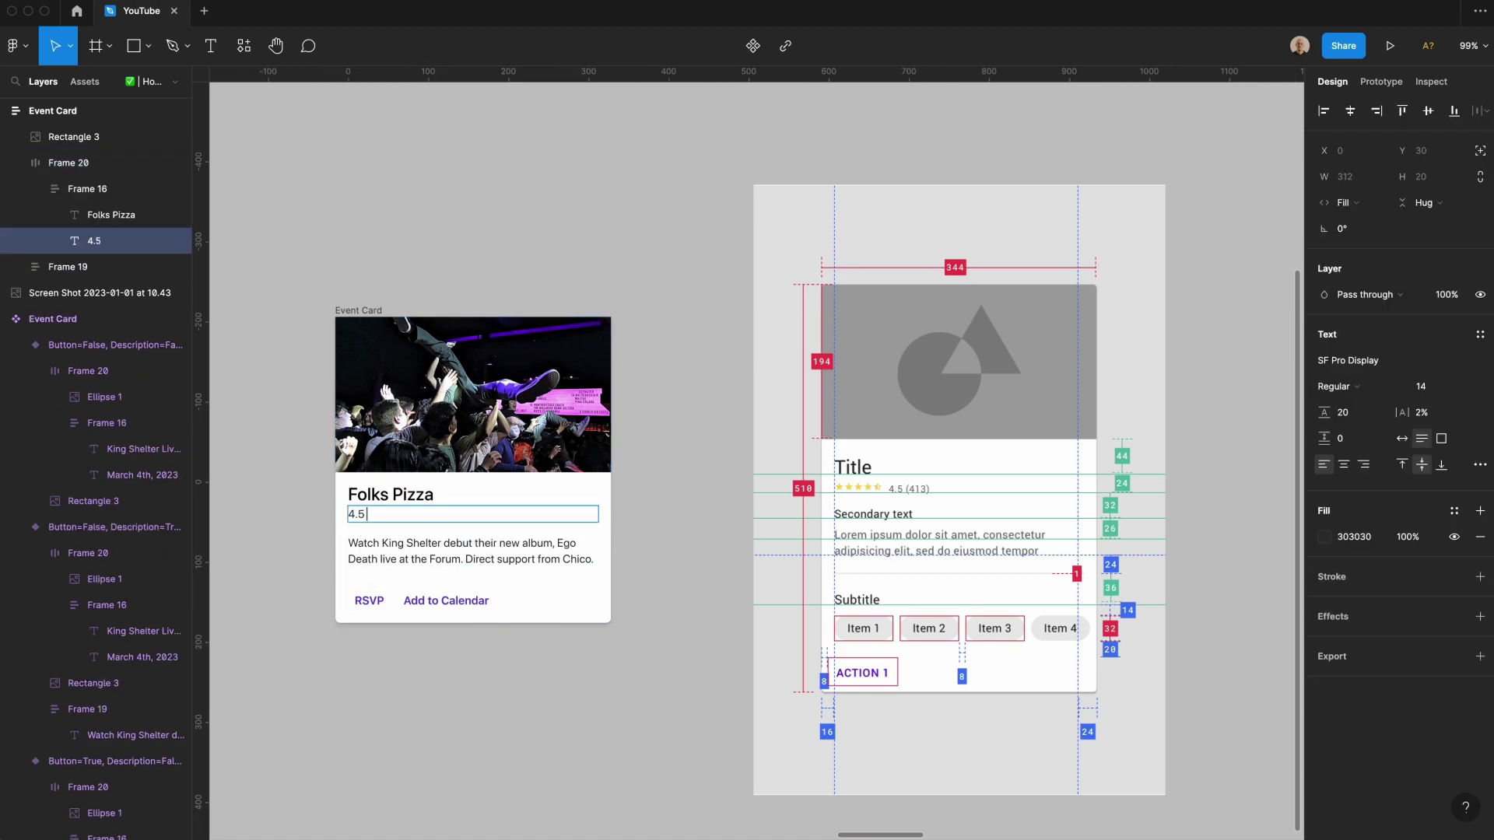
key(Escape)
Step: Set the rating text's font size to 12 and its line height to 16
click(1436, 386)
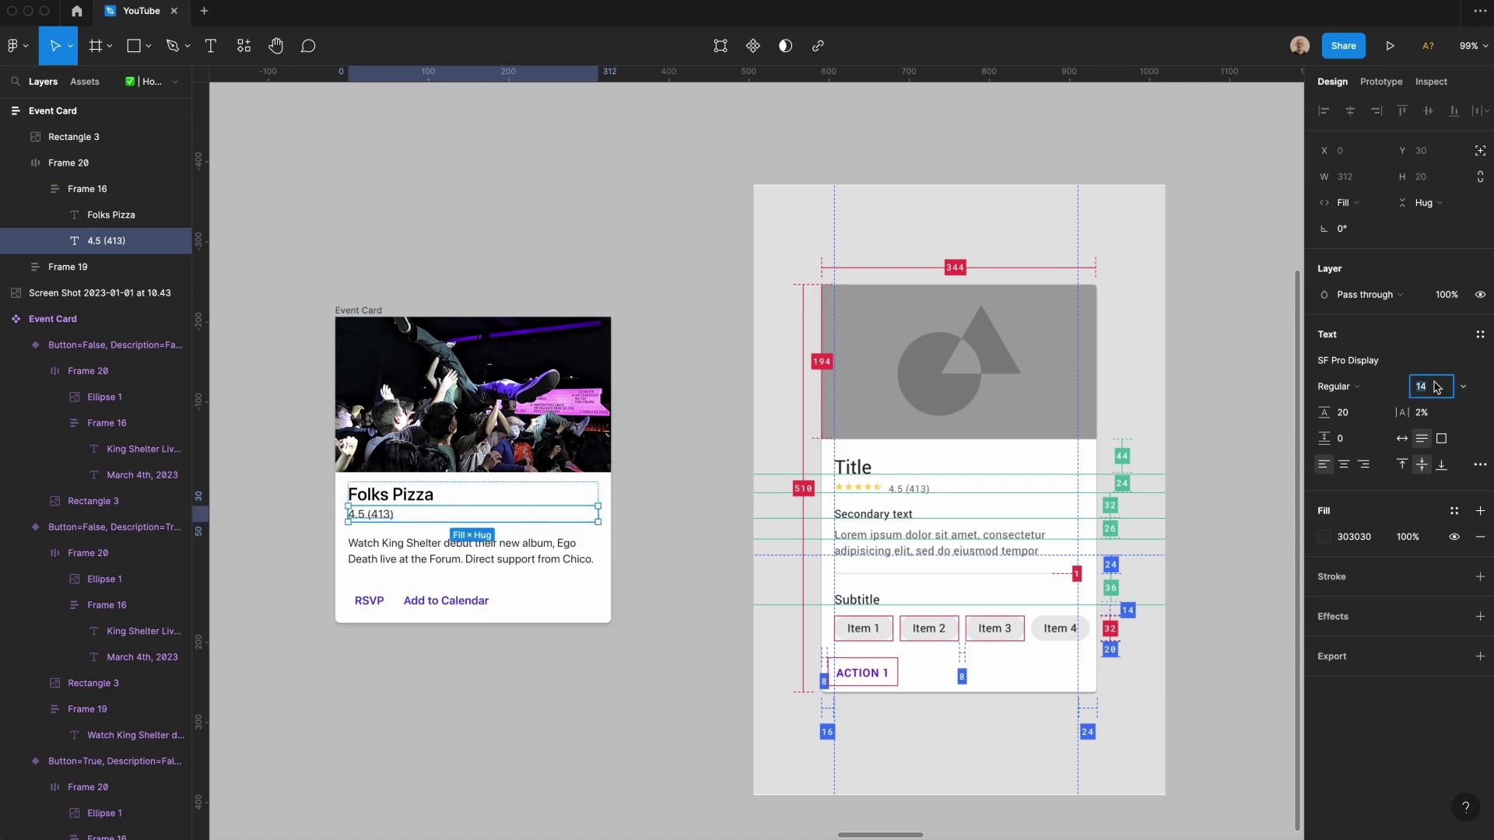
key(Down)
key(Down)
key(Tab)
key(Down)
key(Down)
key(Down)
key(Down)
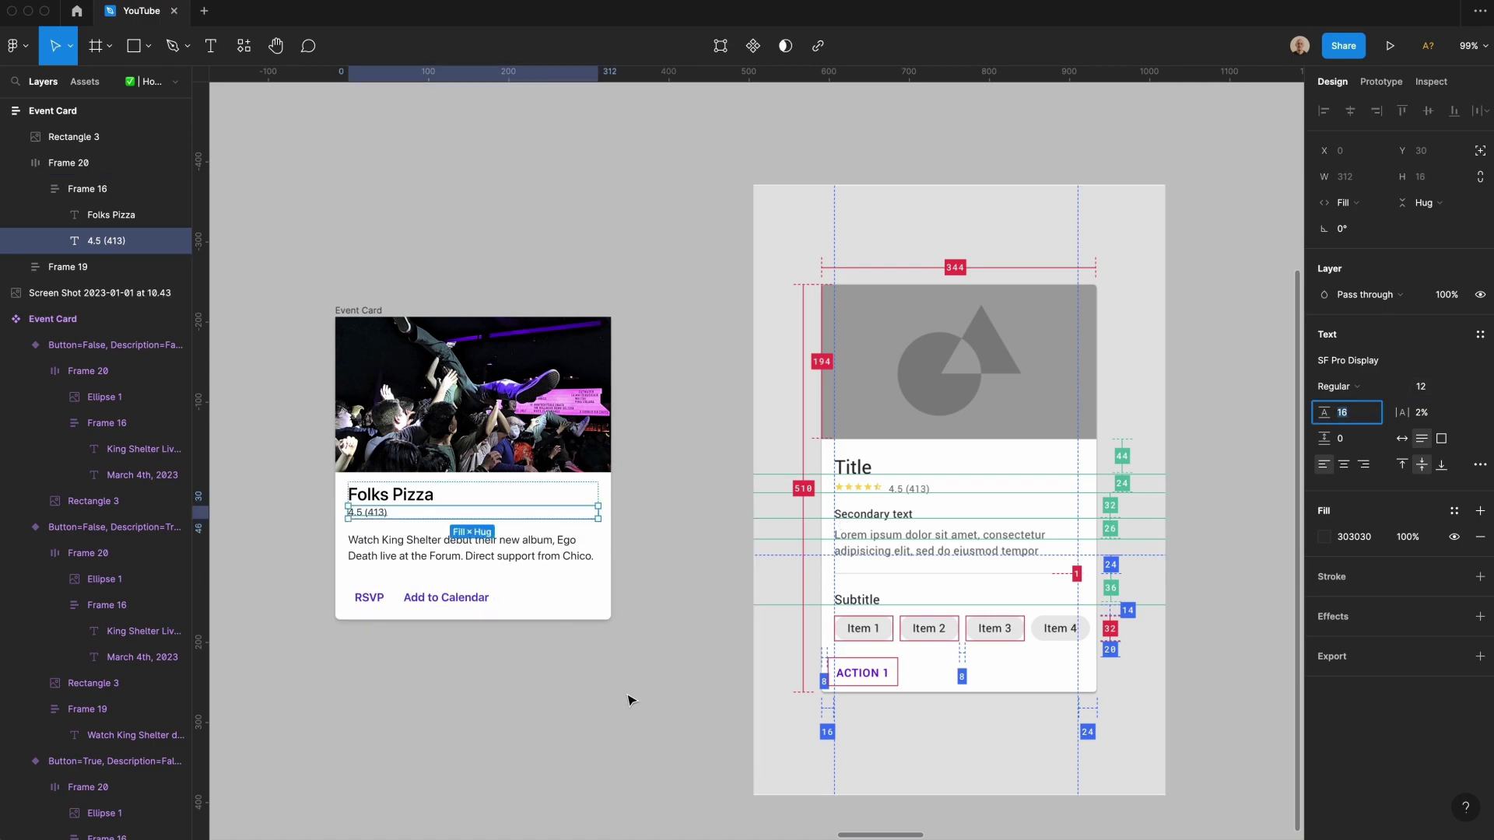
click(513, 666)
Step: Draw a star above the card and set its width and height to 12
click(148, 45)
click(124, 173)
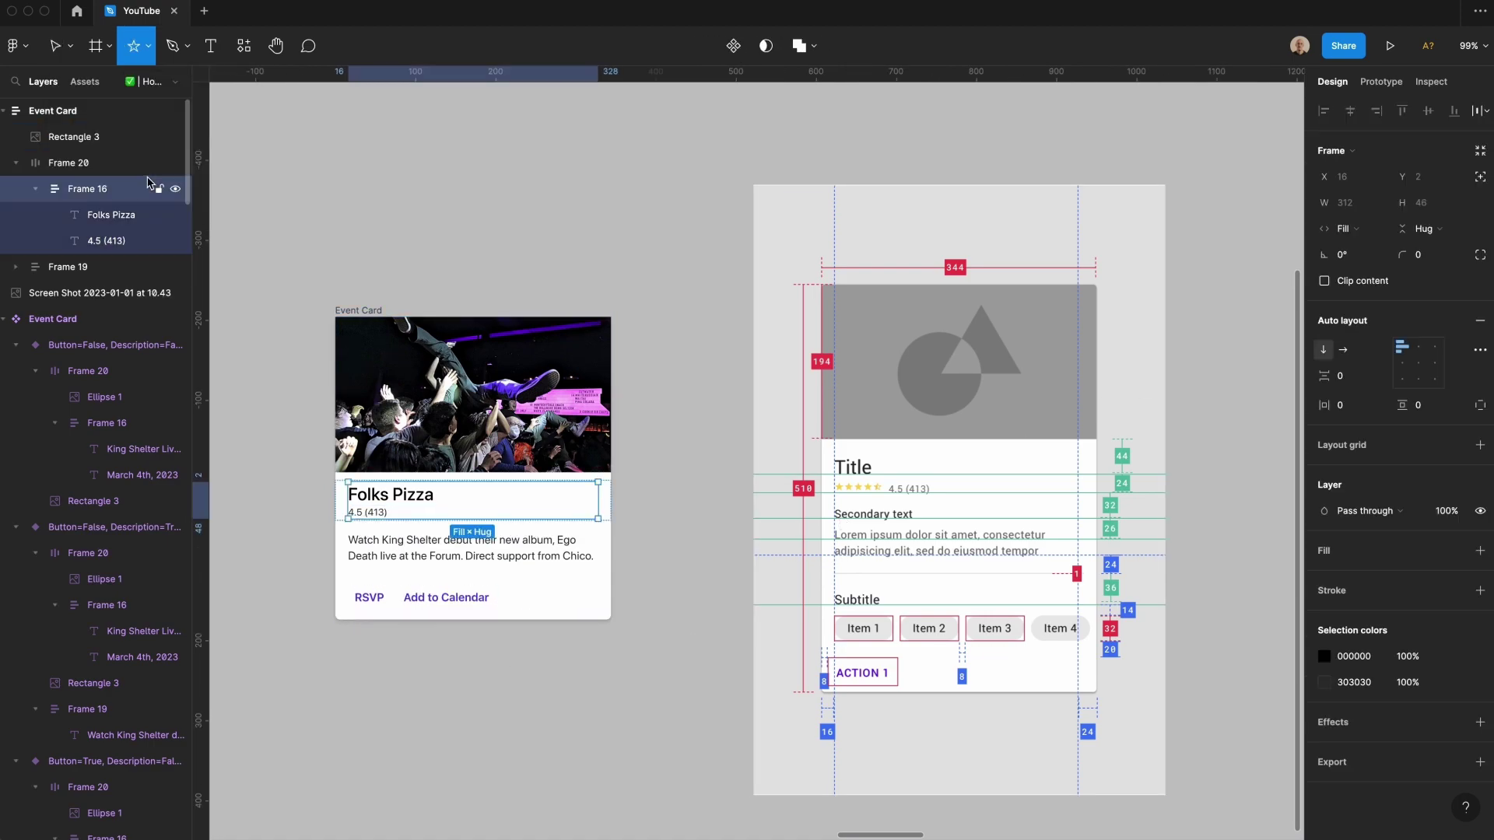
drag(430, 211, 472, 252)
click(1371, 178)
text(12)
key(Tab)
text(12)
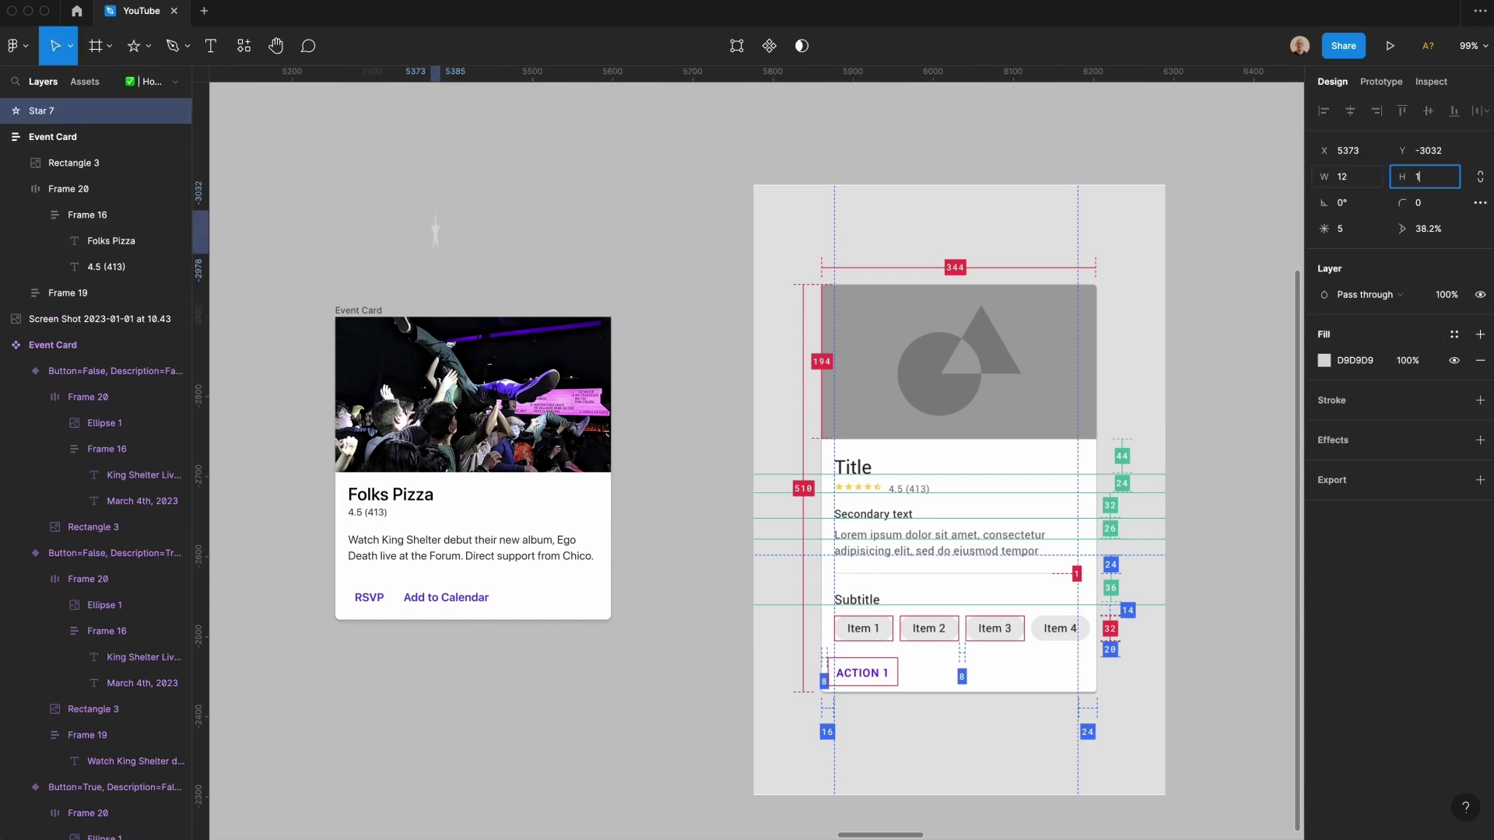
key(Tab)
Step: Fill the star with the yellow F8D656 sampled from the spec's rating stars and move it below the card
key(i)
click(847, 482)
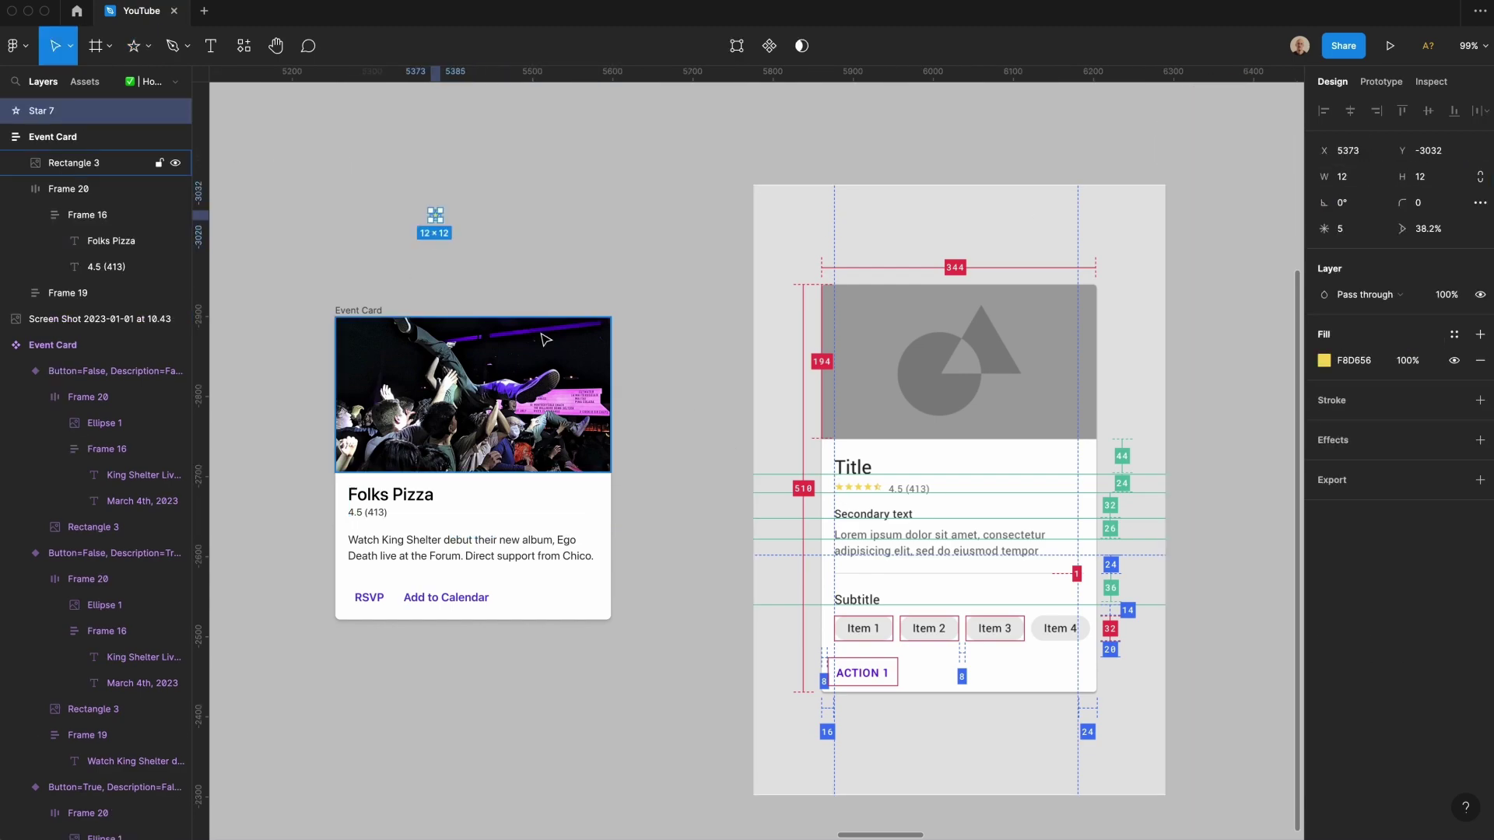
key(Escape)
drag(434, 215, 452, 671)
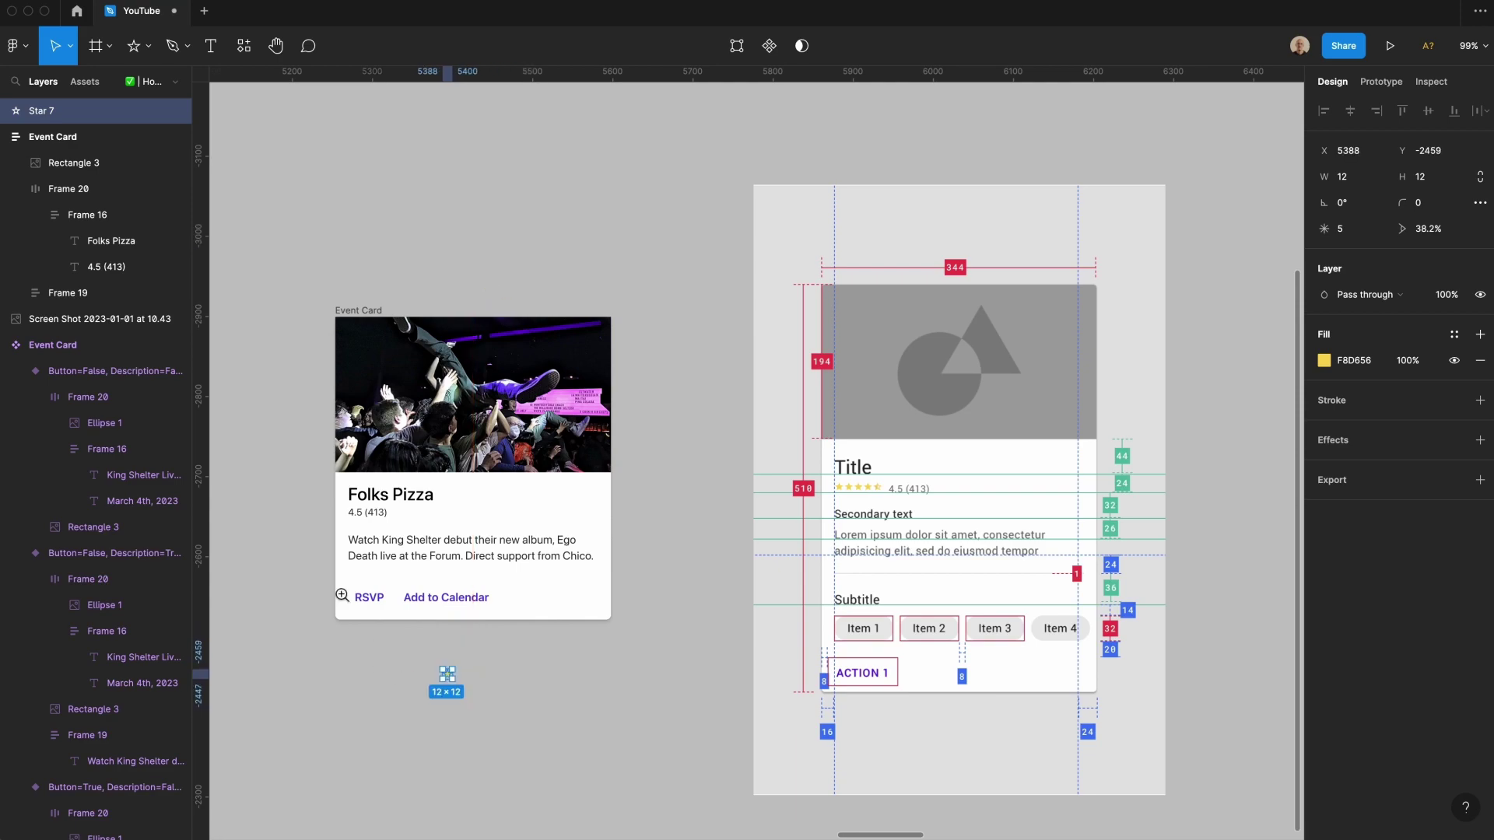
Step: Duplicate the yellow star four times at equal spacing to make a row of five
scroll(451, 671, up, 3)
key(super+d)
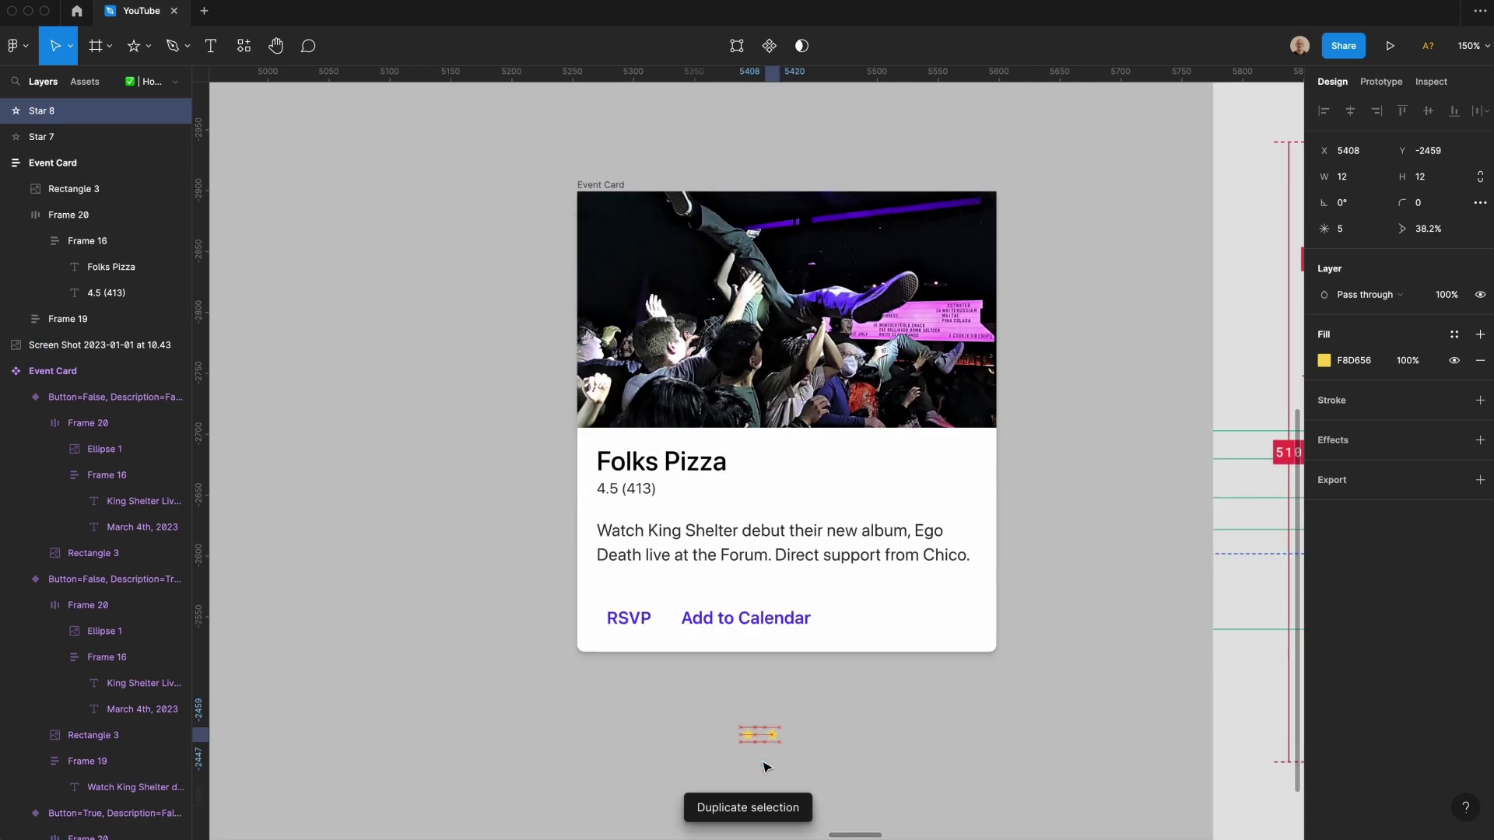
key(super+d)
key(super+d)
key(super+d)
Step: Set the spacing between the five stars to 4 and wrap them in a horizontal auto layout
drag(714, 699, 875, 759)
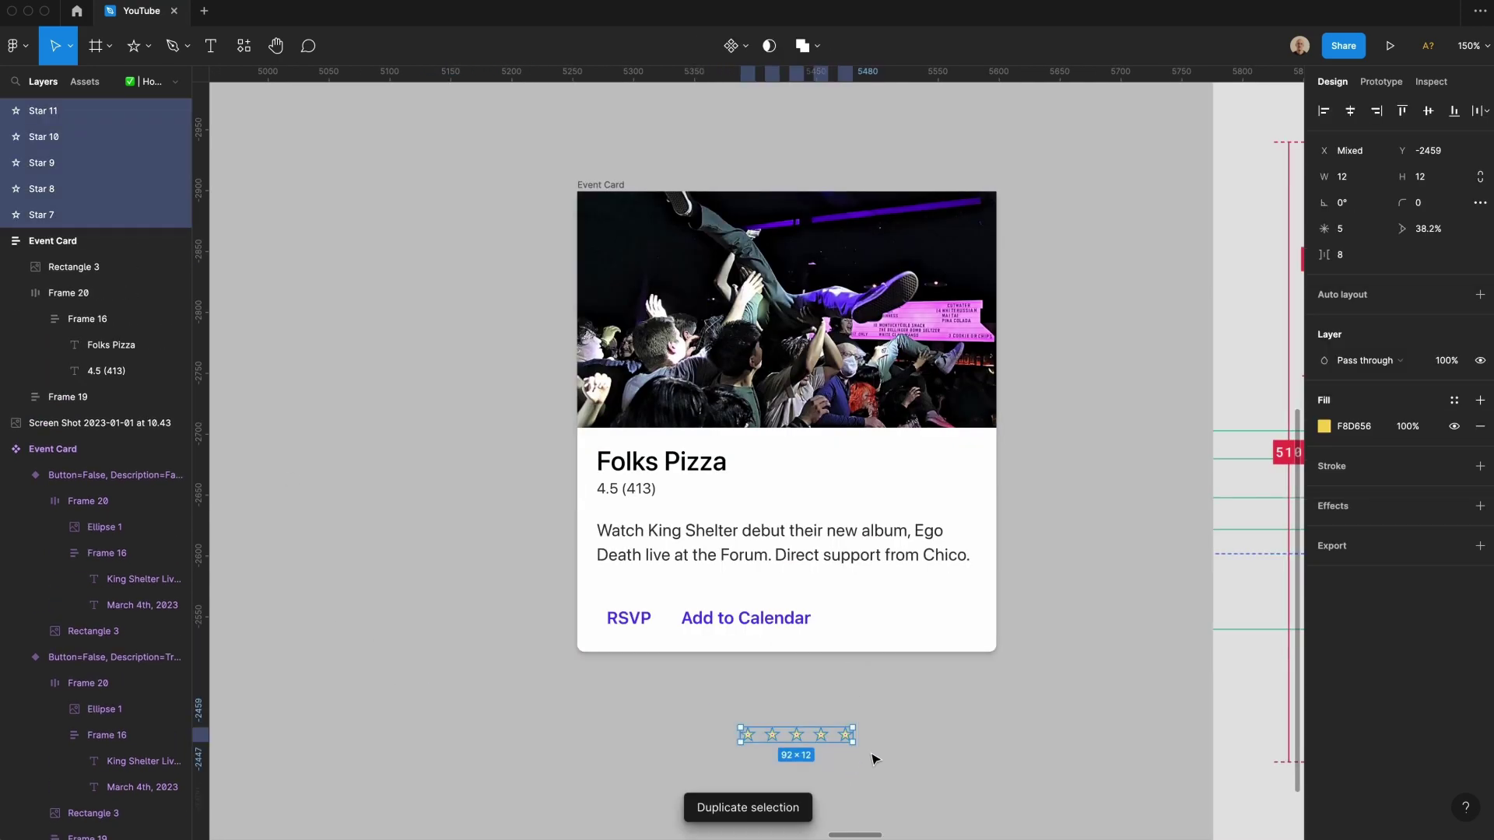
click(1346, 254)
key(Down)
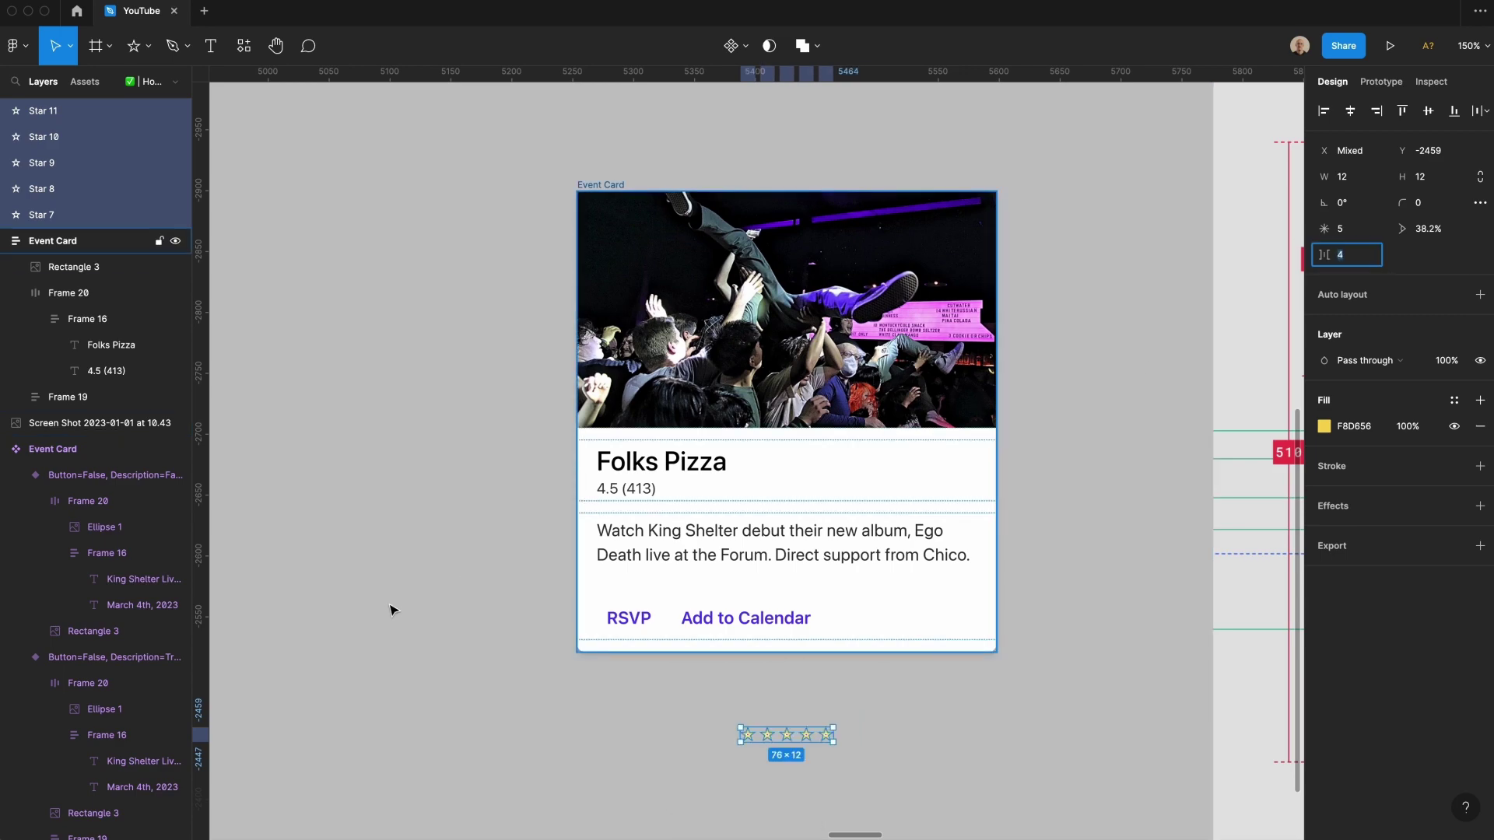
click(693, 763)
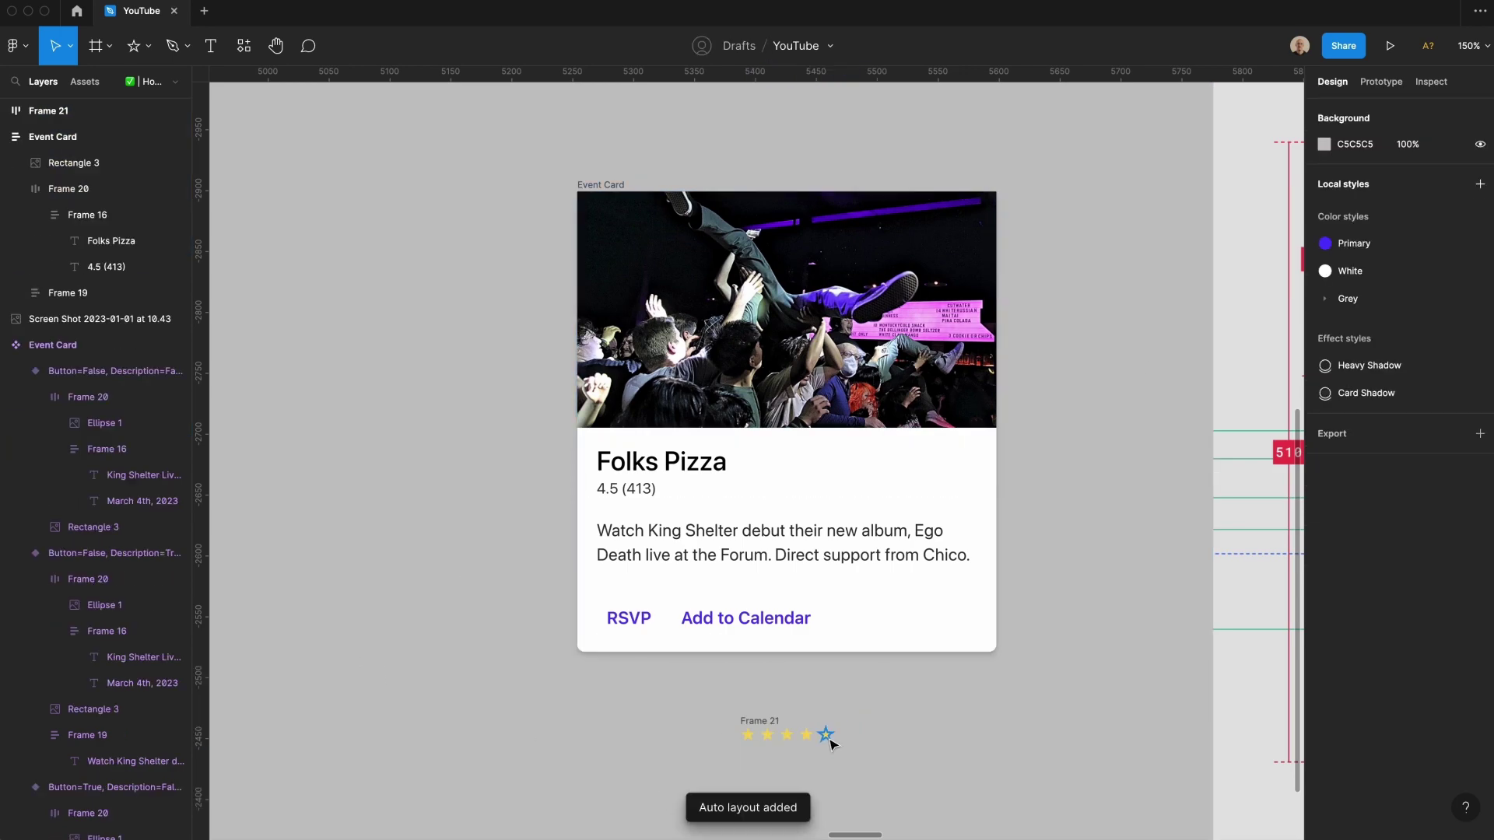
Step: Frame the fifth star on its own and swap its fill for a yellow outline with a 0.5 inside stroke
click(826, 737)
key(alt+super+g)
key(z)
drag(677, 638, 917, 800)
double_click(899, 573)
key(shift+x)
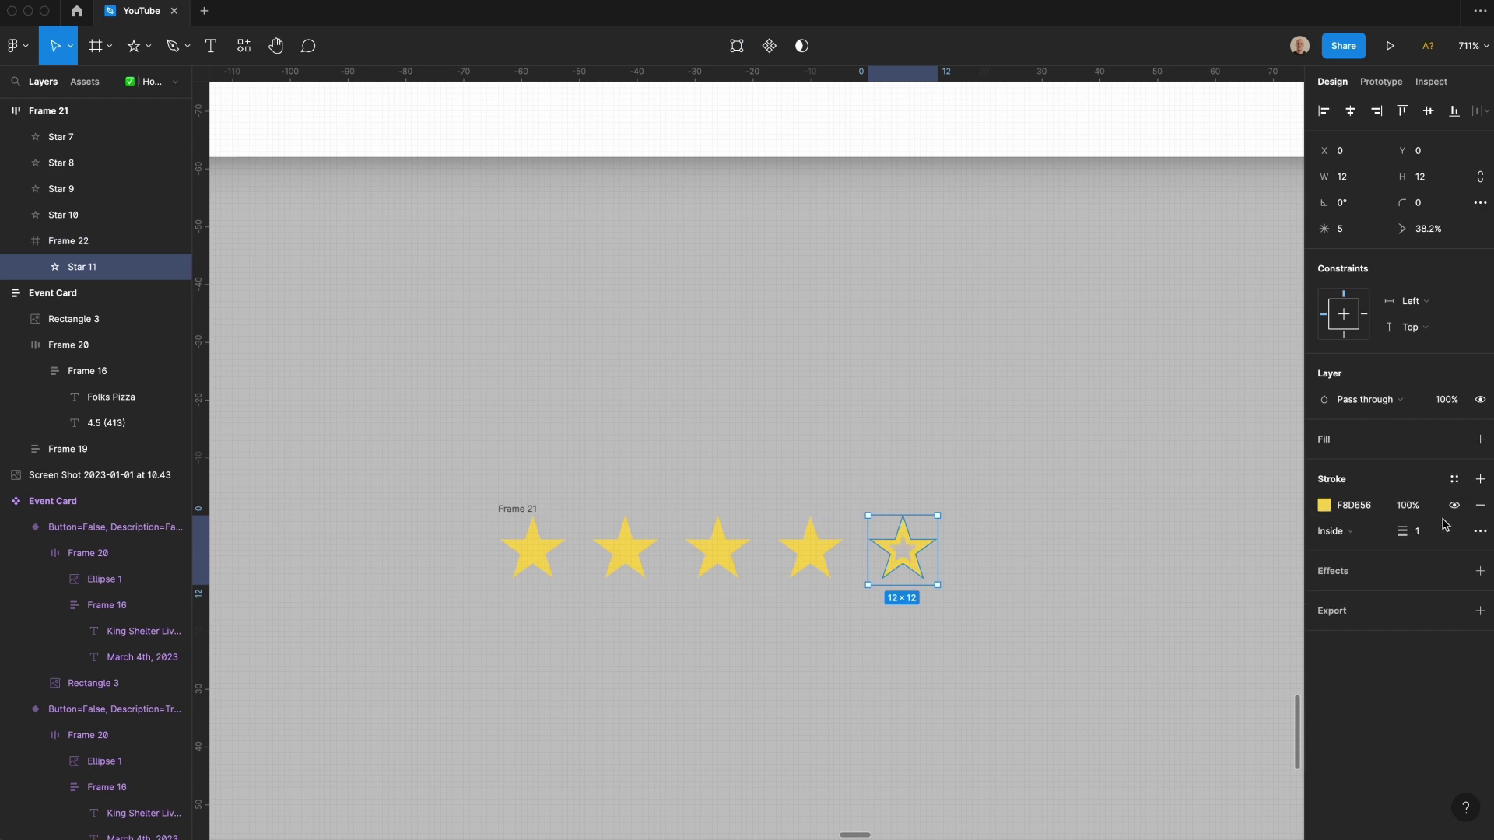
text(0.5)
key(Return)
click(1033, 687)
Step: Duplicate the outlined star, swap its stroke to a fill, and cut away its right half to make a half-filled star
super+click(906, 569)
key(ctrl+d)
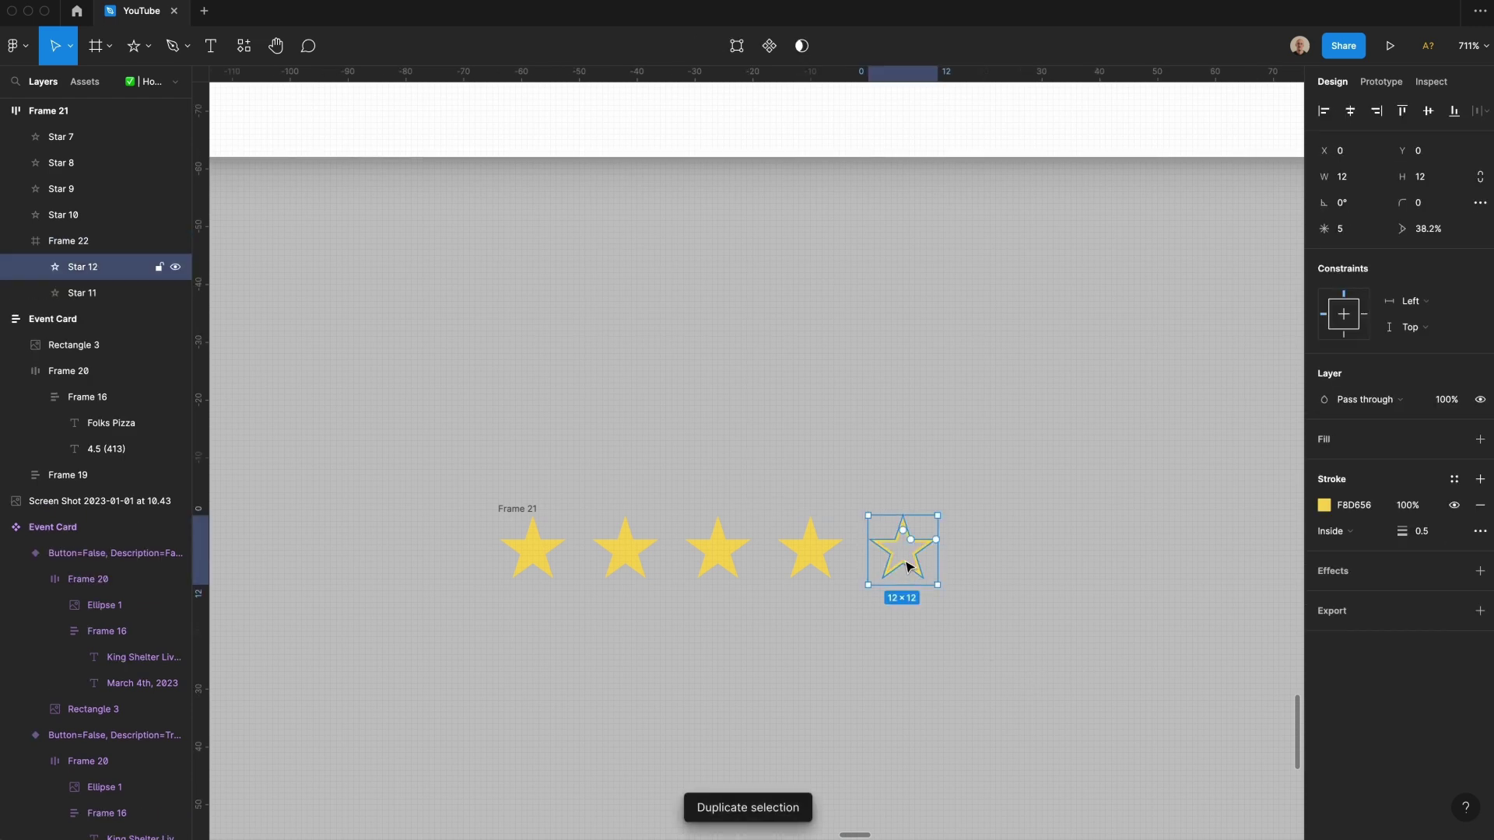
key(shift+x)
key(Return)
drag(983, 651, 911, 543)
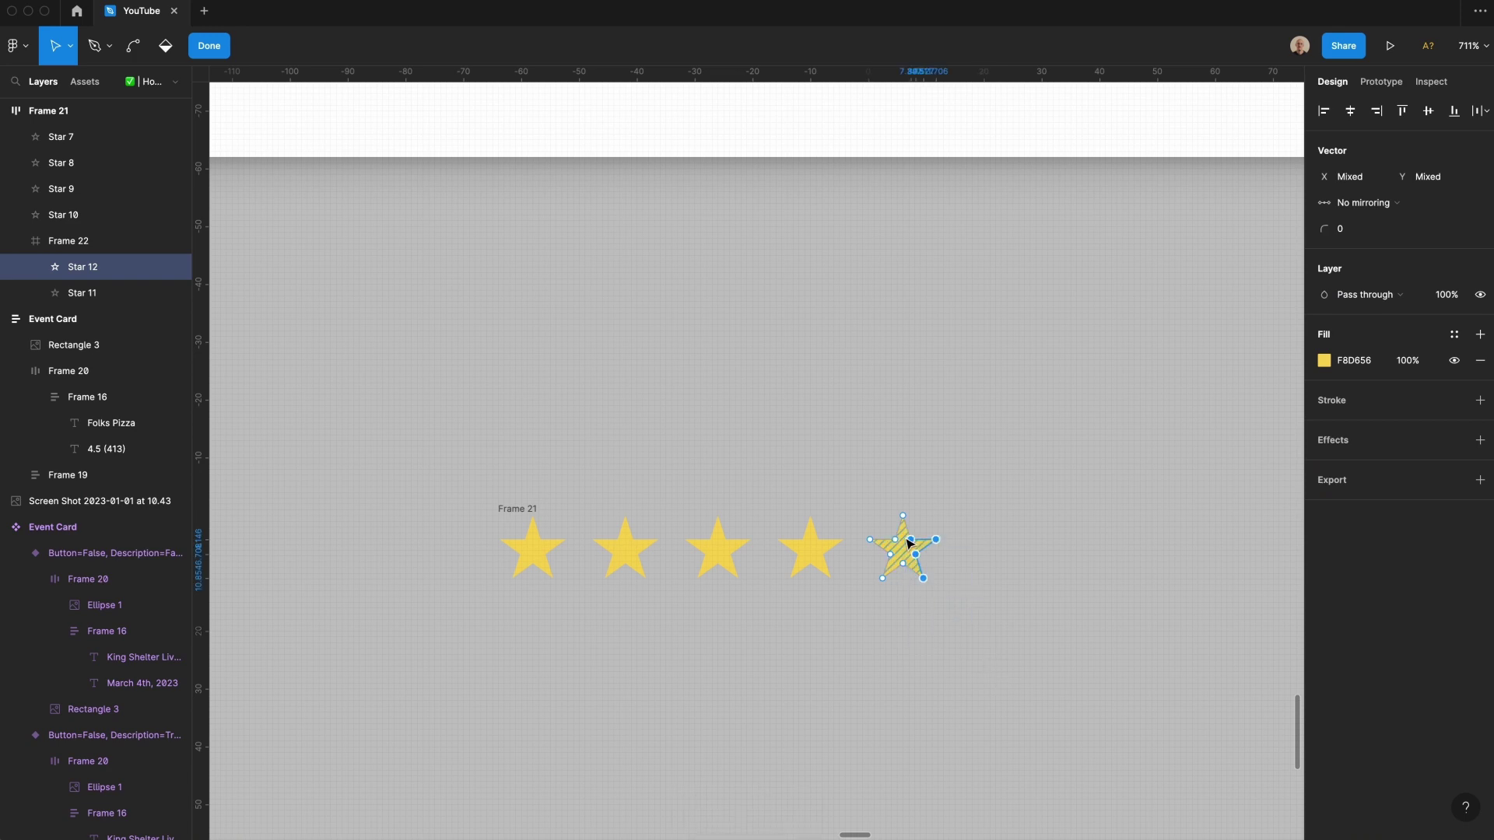
key(Delete)
key(p)
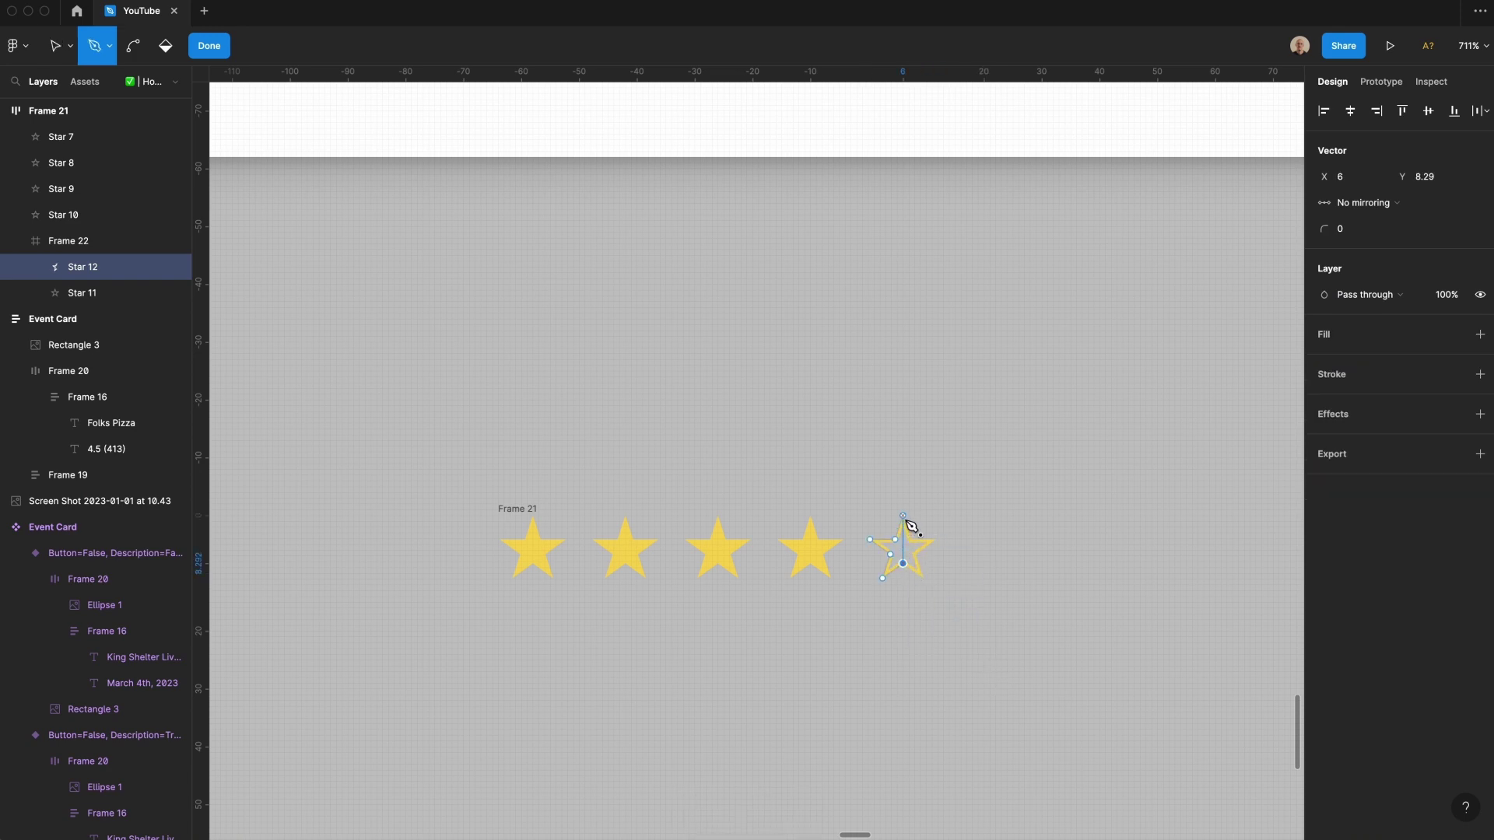
click(904, 517)
key(Escape)
click(974, 698)
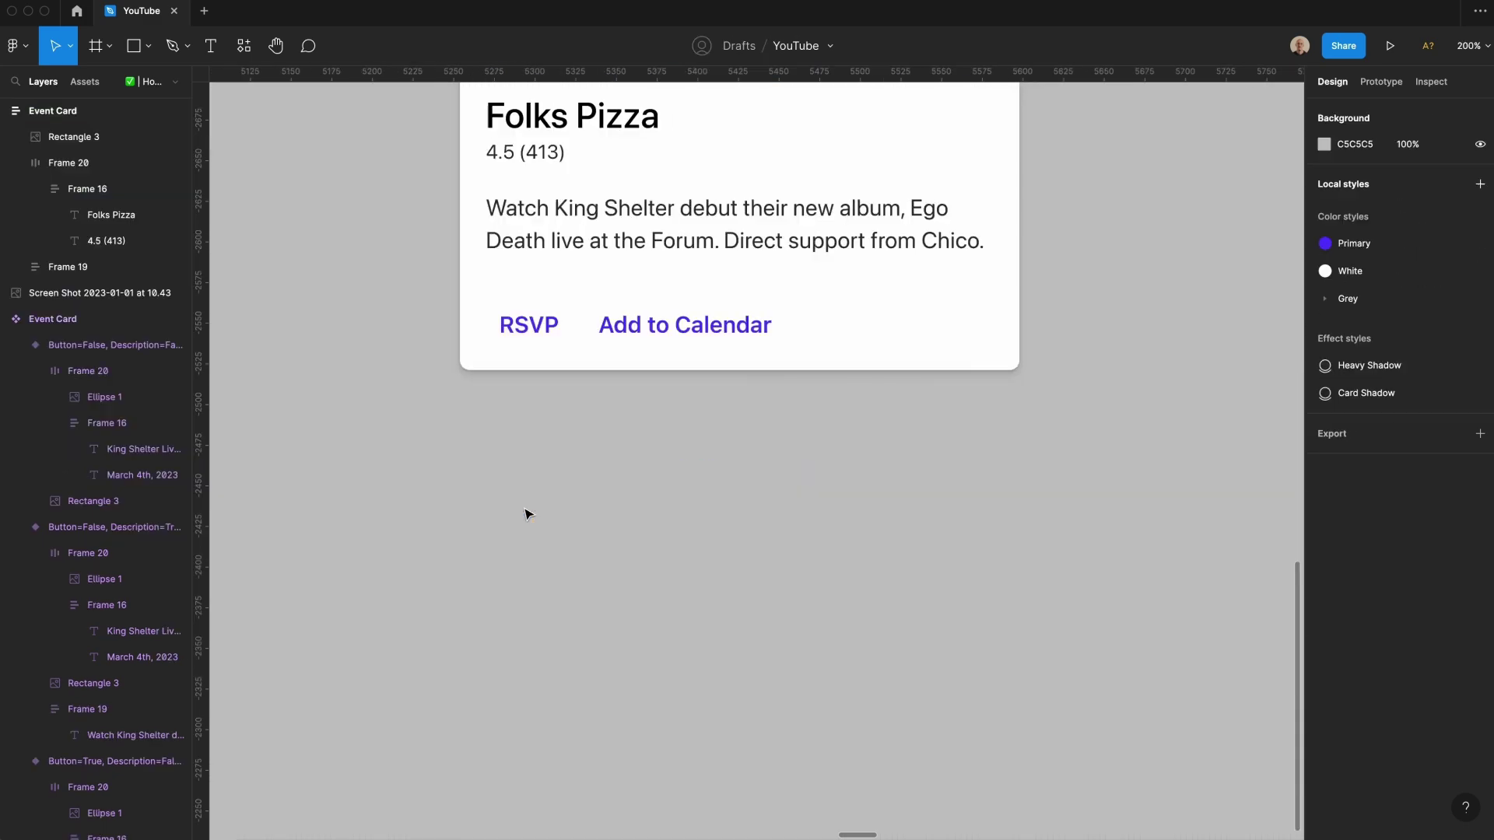
Step: Move the star row into the card and combine it with the rating text in a horizontal auto layout, stars first
scroll(529, 515, up, 3)
click(523, 265)
key(super+v)
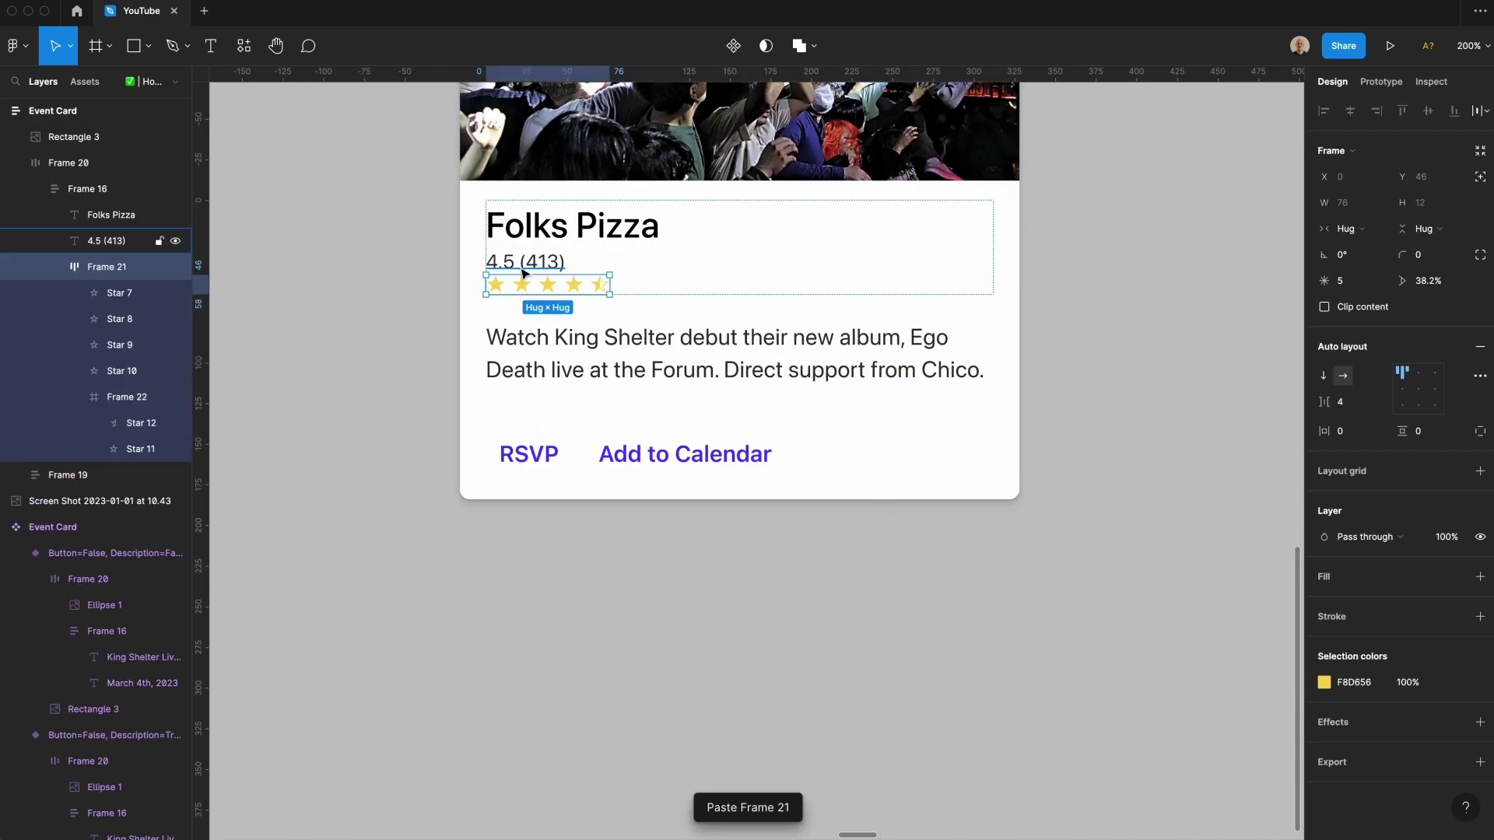
key(shift+a)
double_click(537, 267)
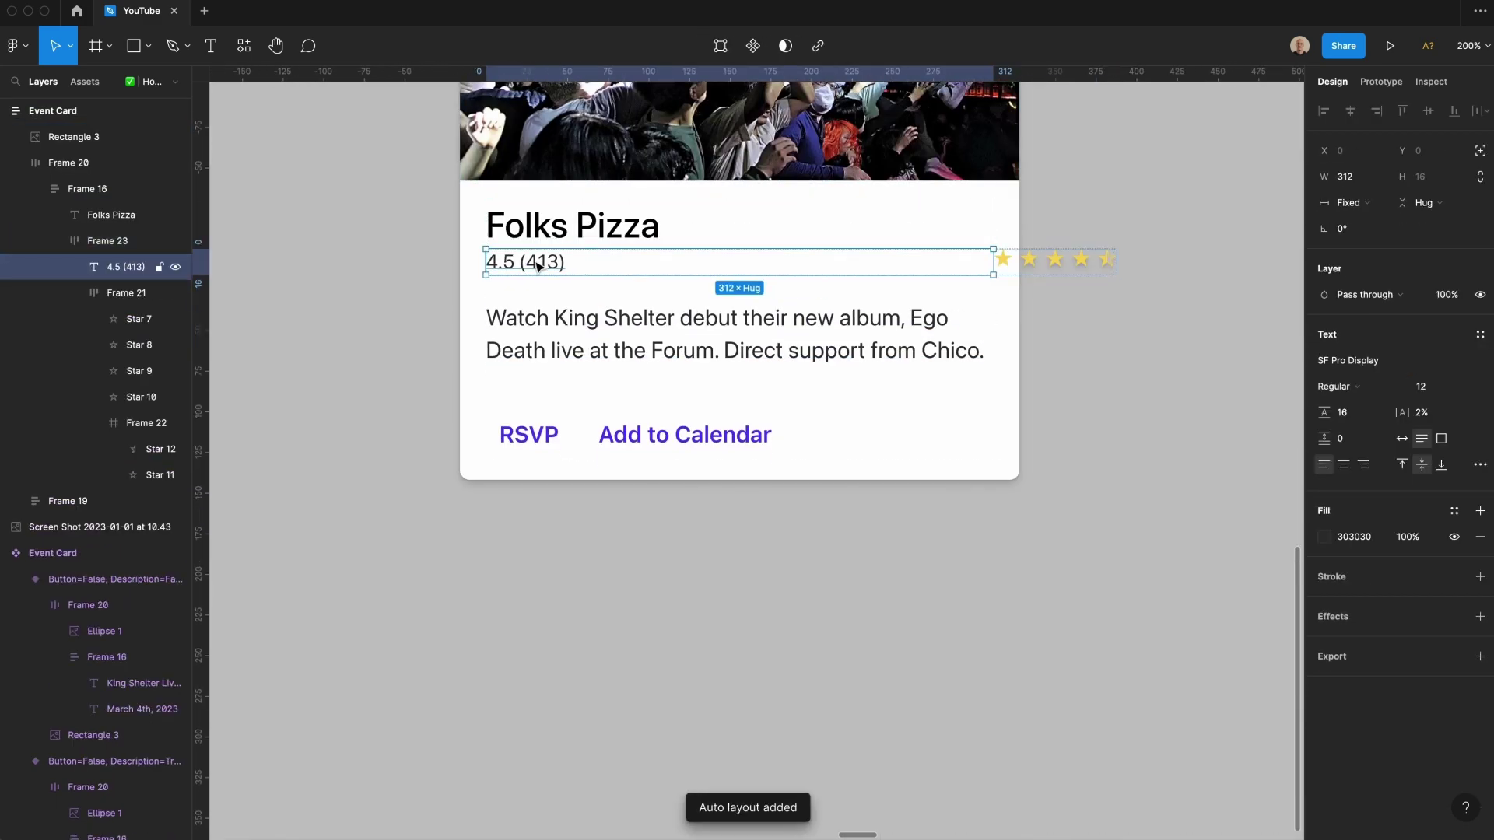
key(Right)
Step: Set the spacing between the stars in the card's rating row to 2
click(563, 264)
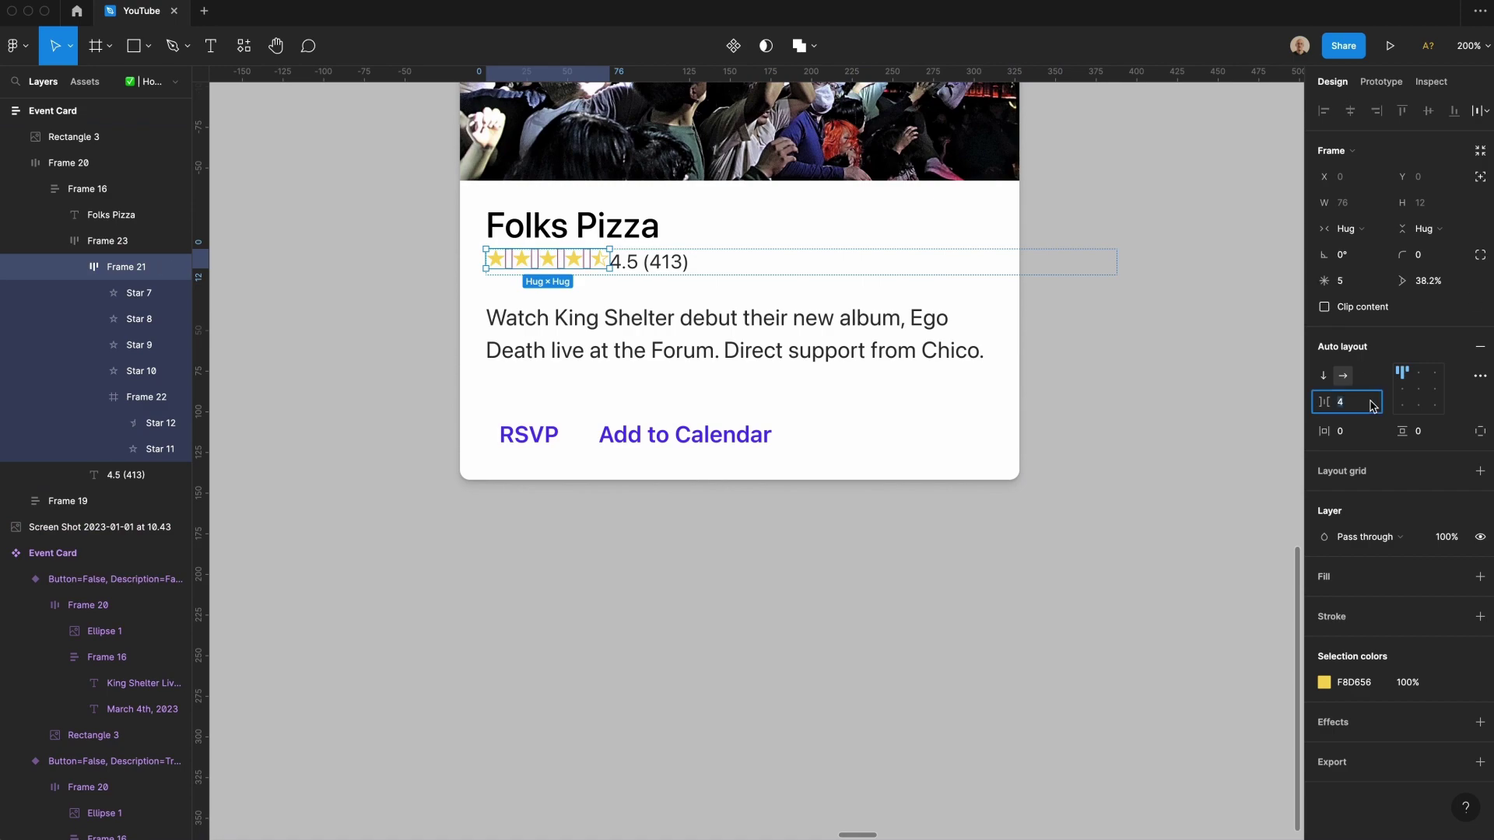
key(Down)
key(Down)
key(Down)
key(Up)
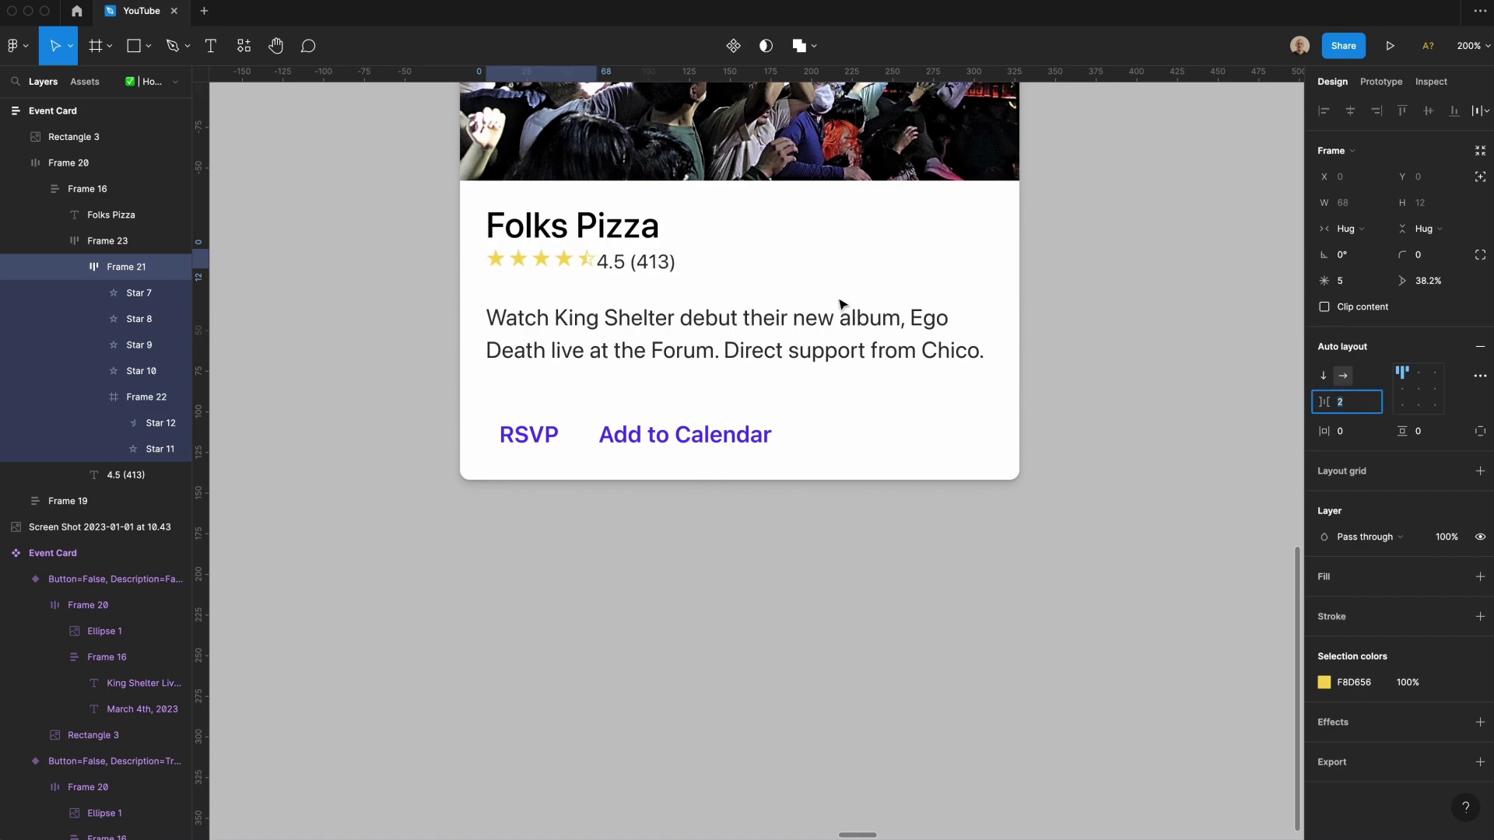
key(Escape)
Step: Align the rating row's contents to left centre and set the gap between stars and text to 6
key(Escape)
click(1399, 396)
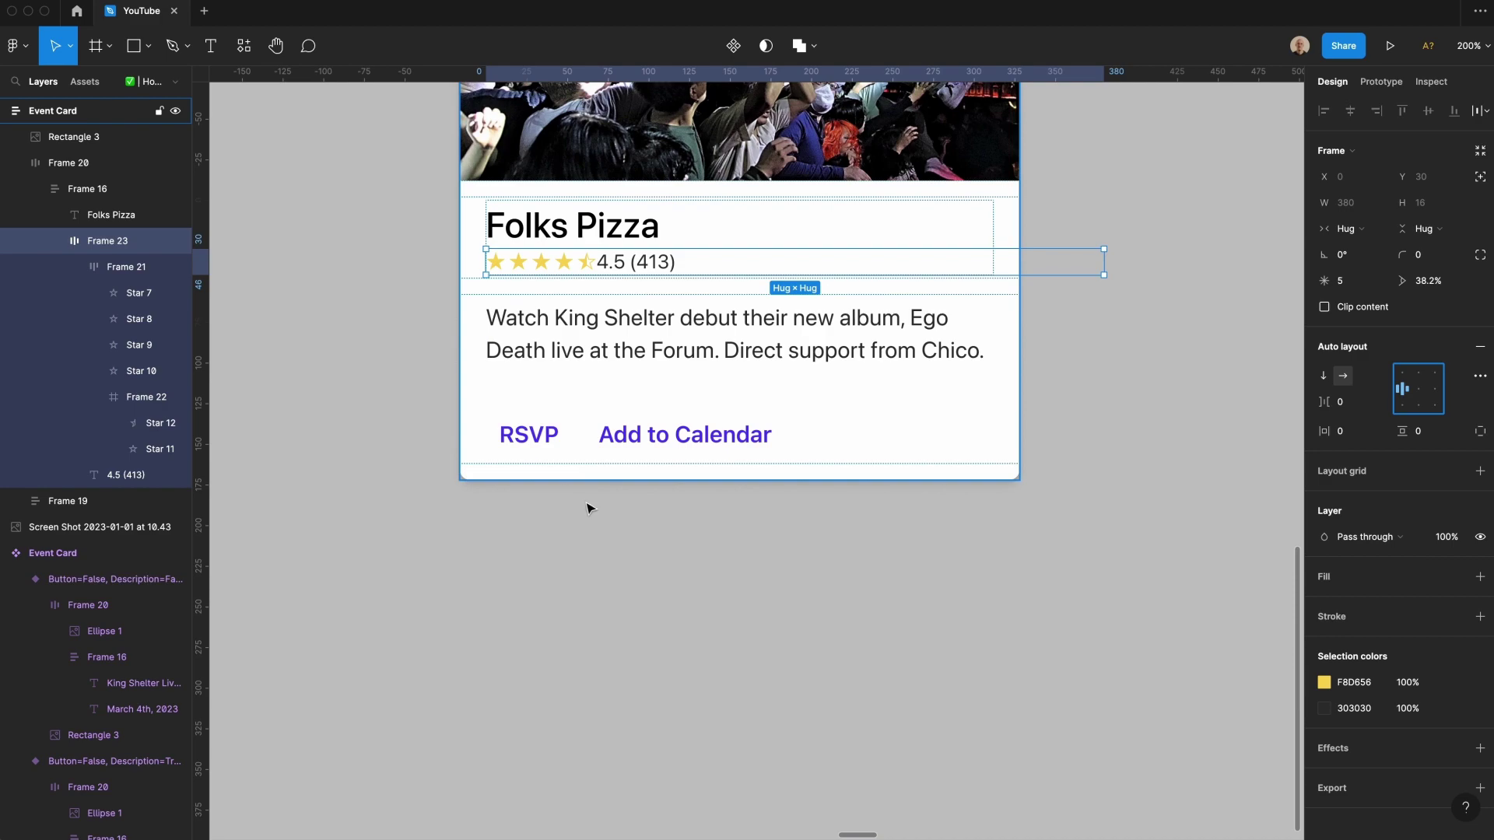
drag(1324, 401, 1330, 402)
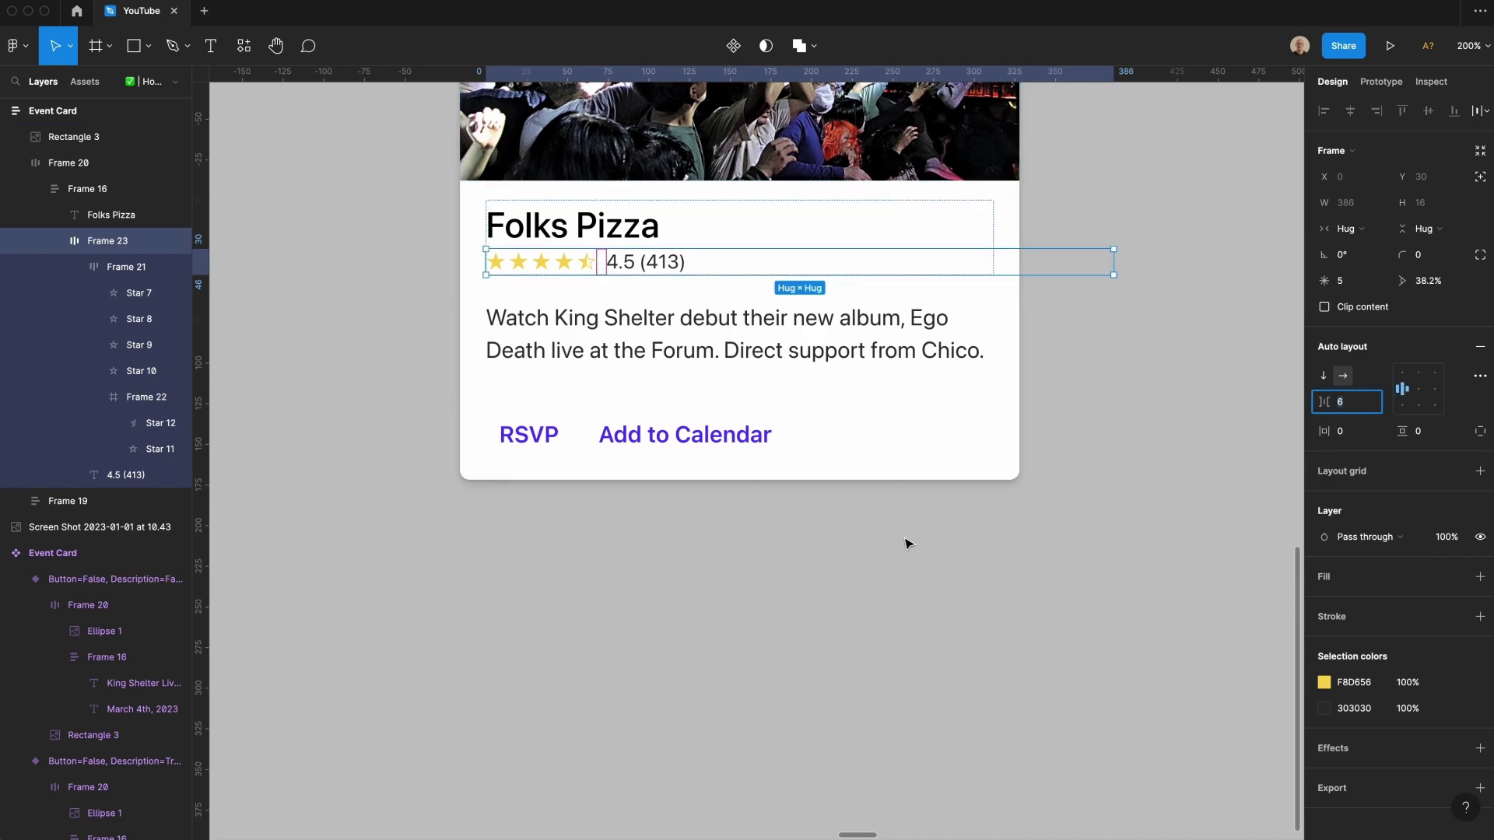
Step: Set the rating row and the rating text inside it to fill their containers' width
click(1346, 228)
click(1362, 247)
click(652, 261)
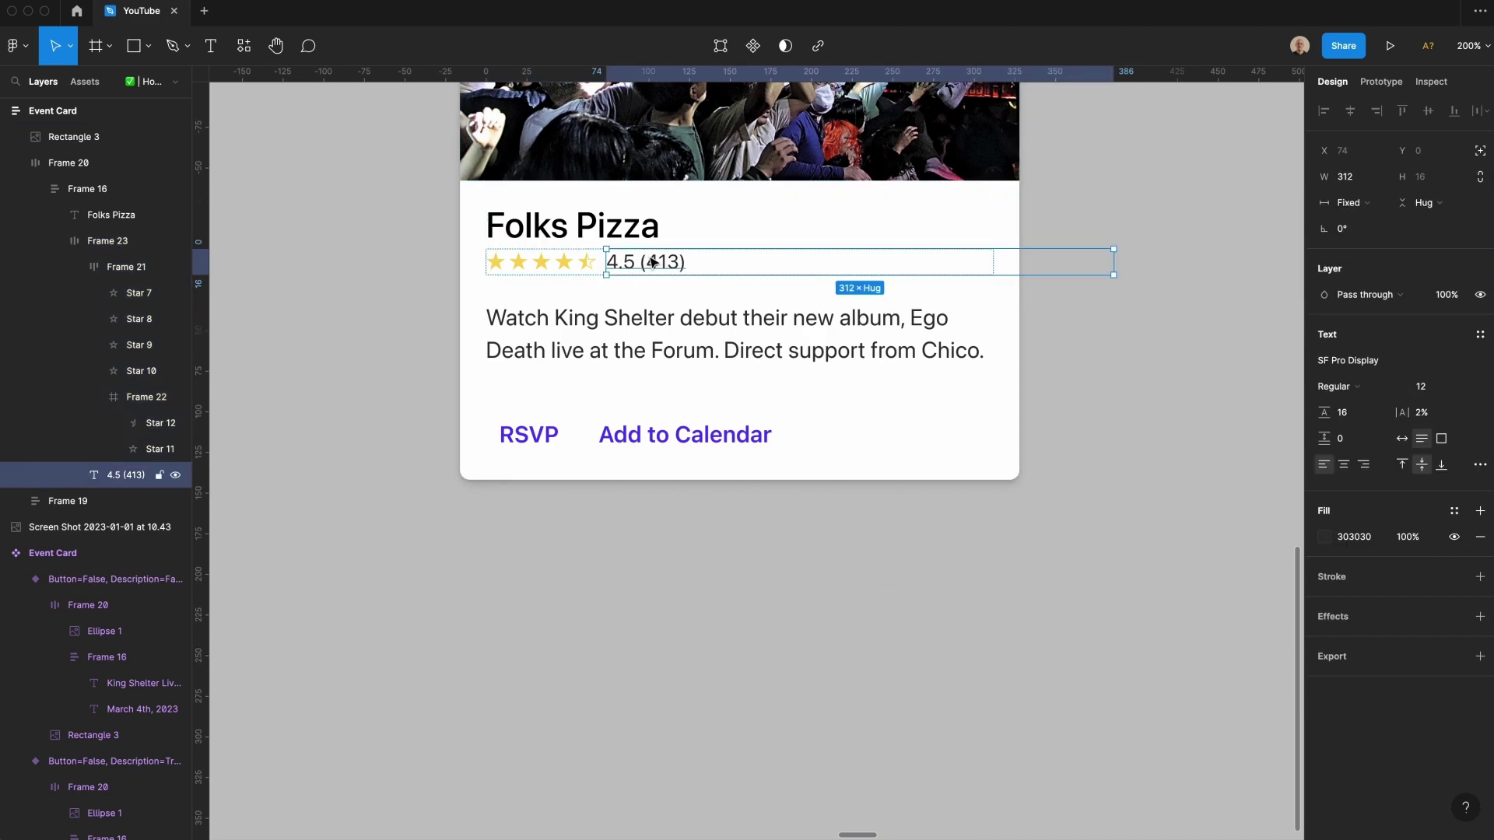
click(1345, 202)
click(1359, 242)
click(607, 490)
Step: Switch to the browser, copy the One Bite pizza photo from the folks pizza image results, and use it as the card's image
key(shift+0)
scroll(607, 490, up, 1)
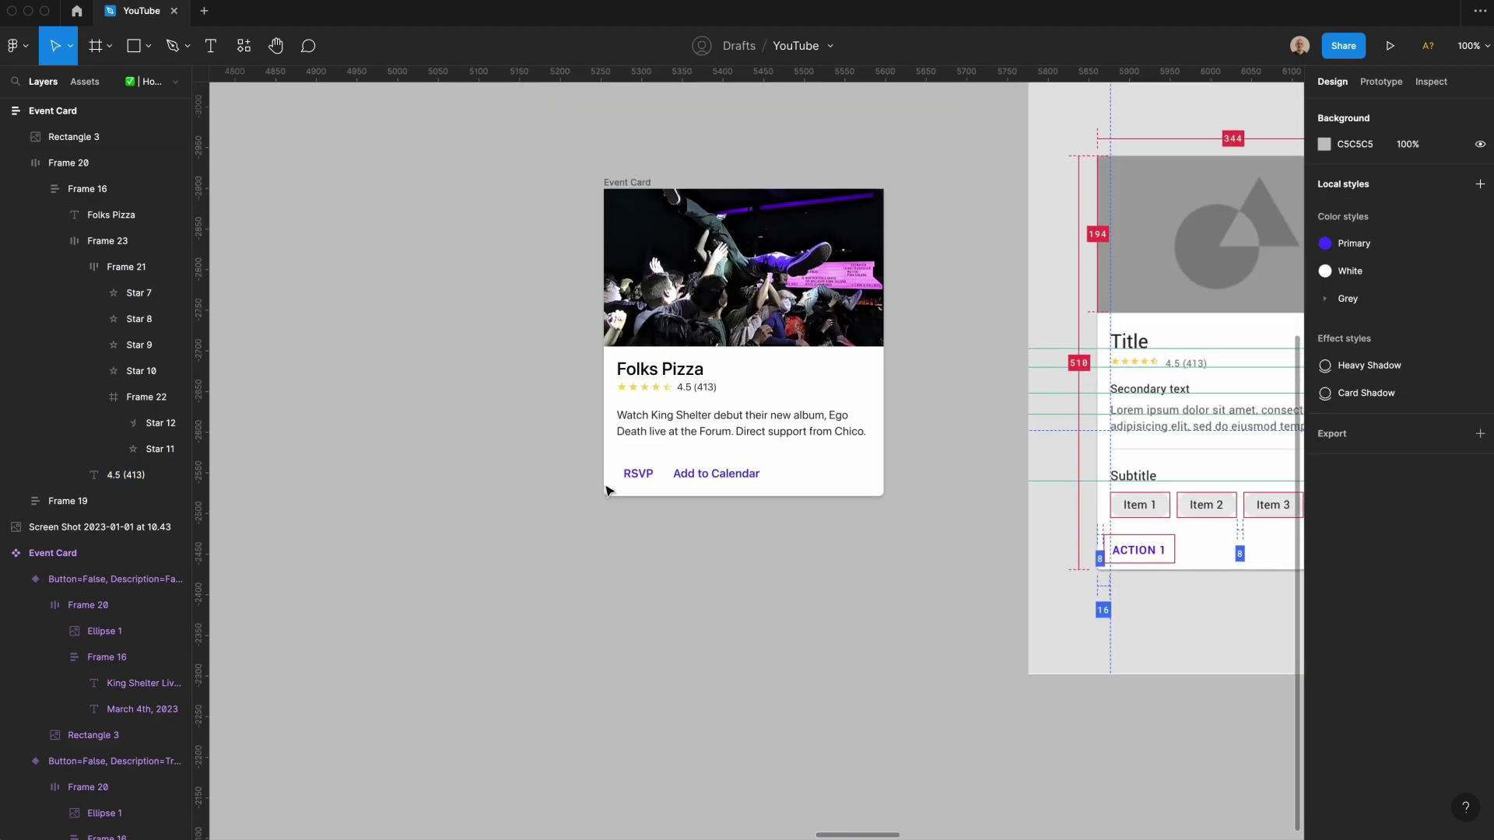
key(super+Tab)
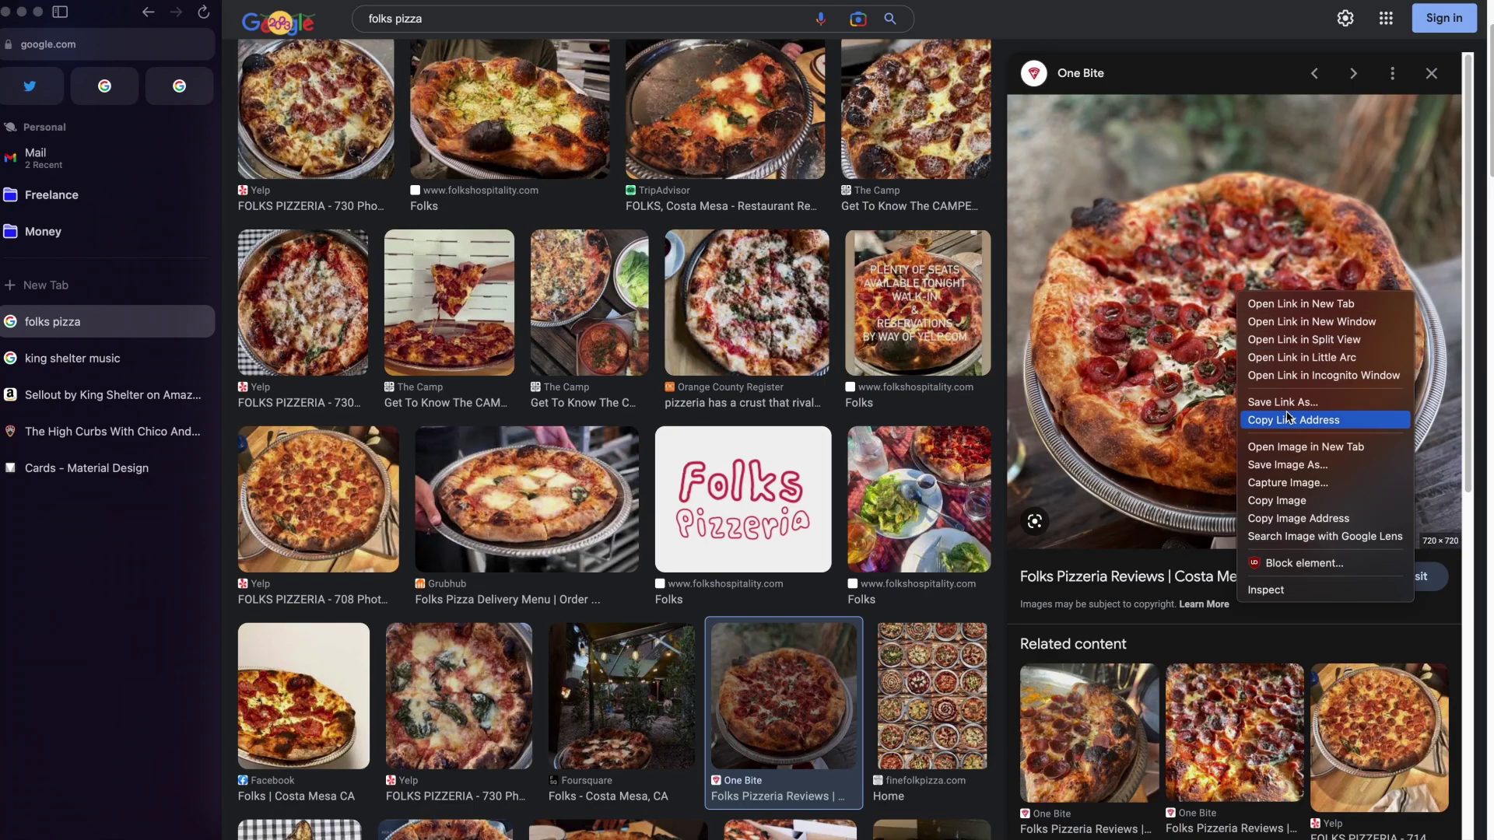
click(1277, 500)
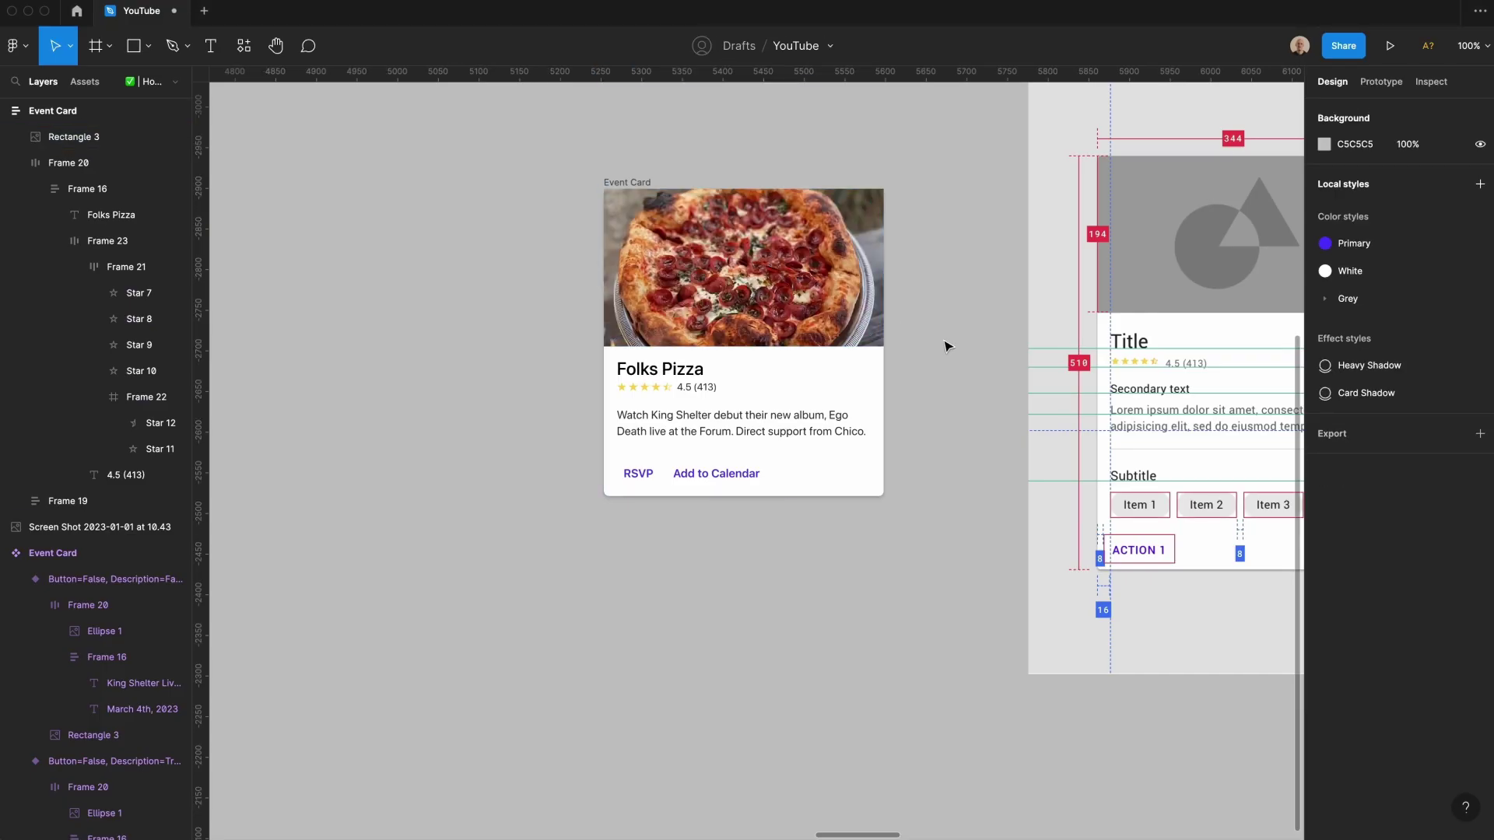
Step: Duplicate the card's description text, wrap both copies in a vertical auto layout frame, and set its spacing to 8
scroll(944, 346, right, 2)
super+click(729, 440)
key(super+d)
shift+click(644, 427)
key(shift+a)
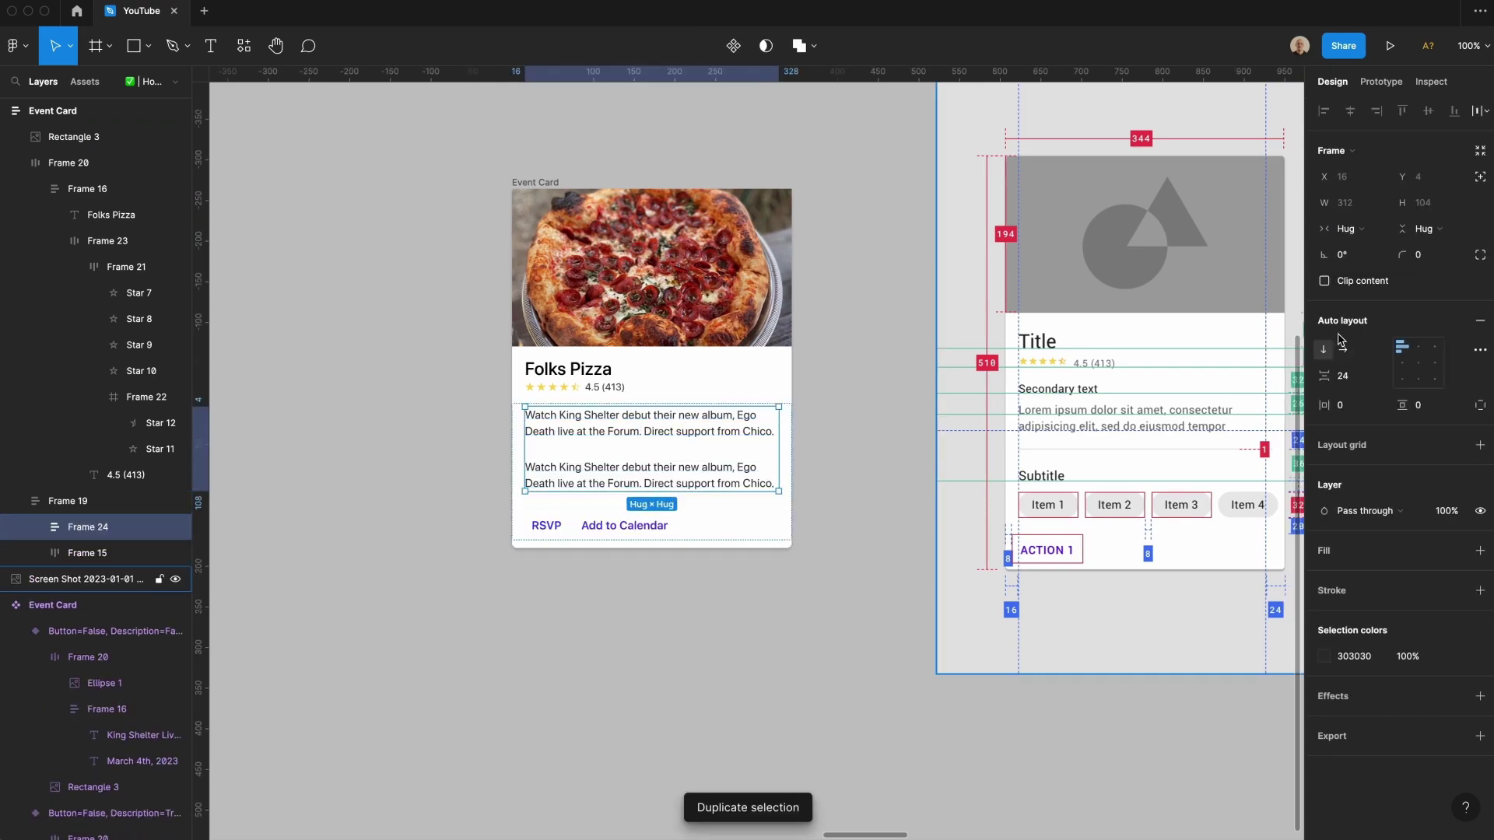
click(1359, 379)
text(8)
key(Return)
Step: Change the upper description copy to "Secondary text" and set its font weight to Medium
text(Secondary text)
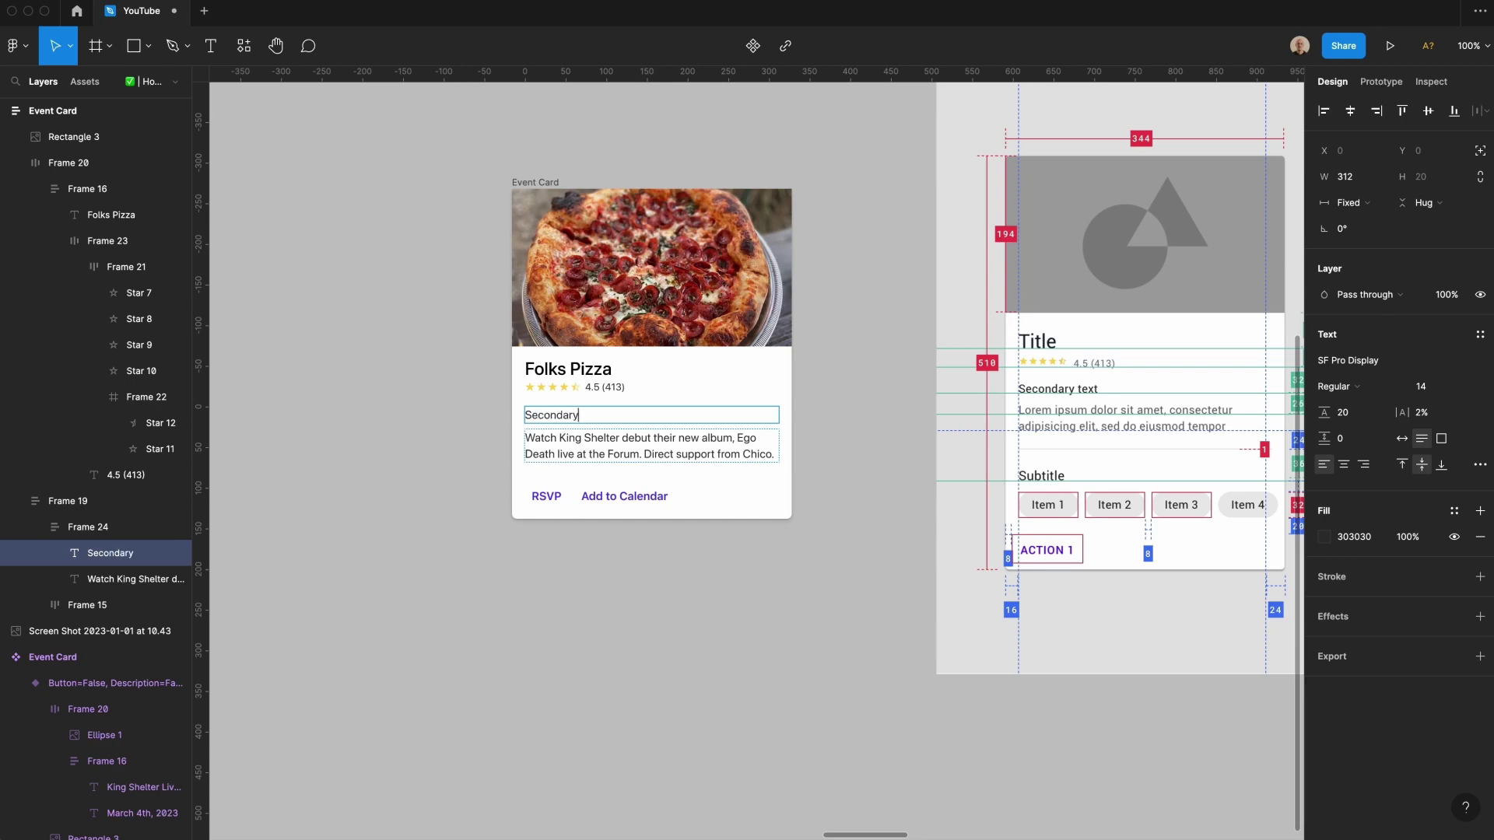
key(Escape)
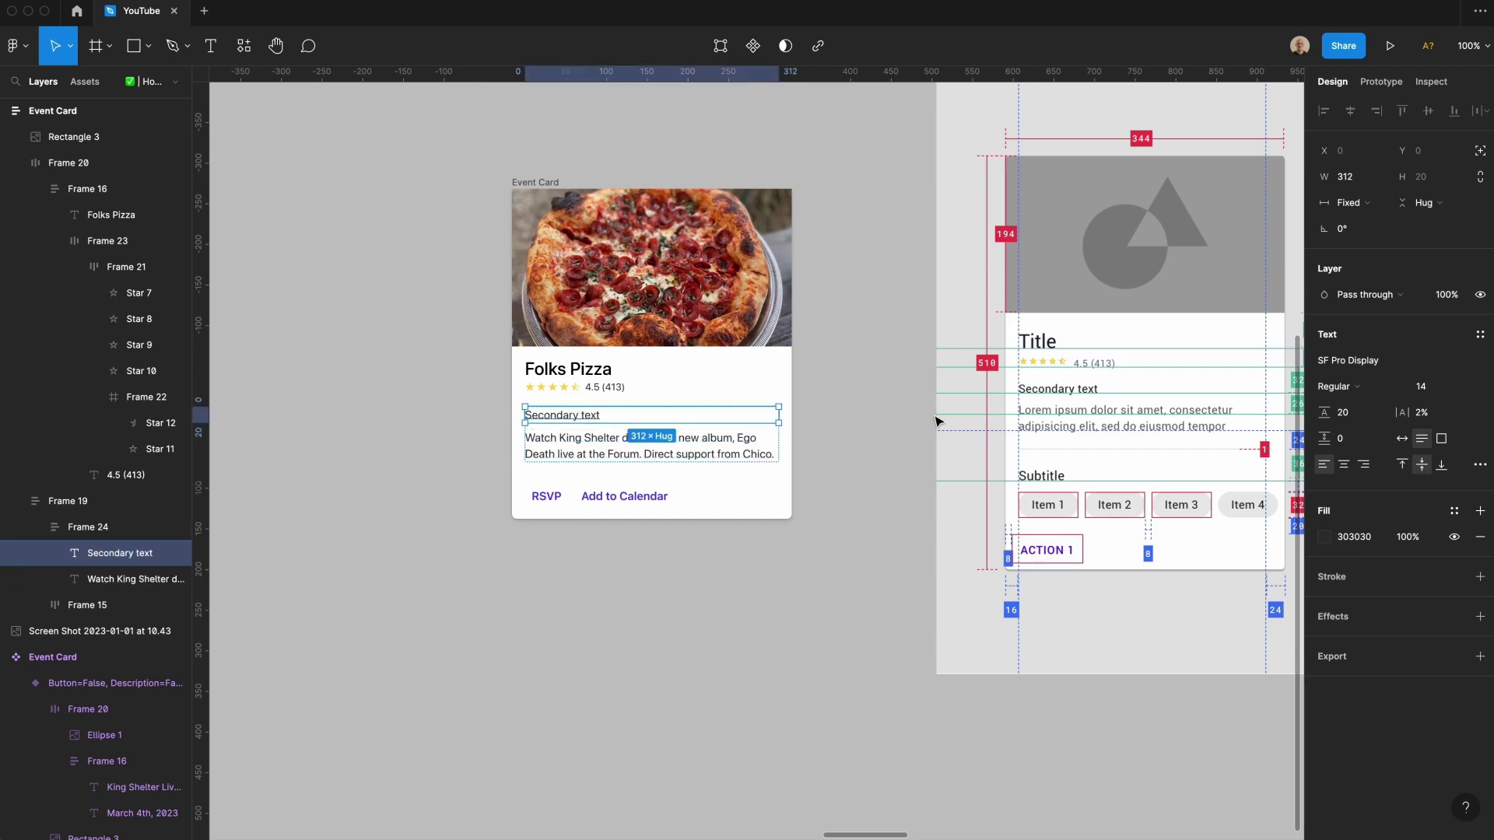
click(1345, 386)
click(1351, 408)
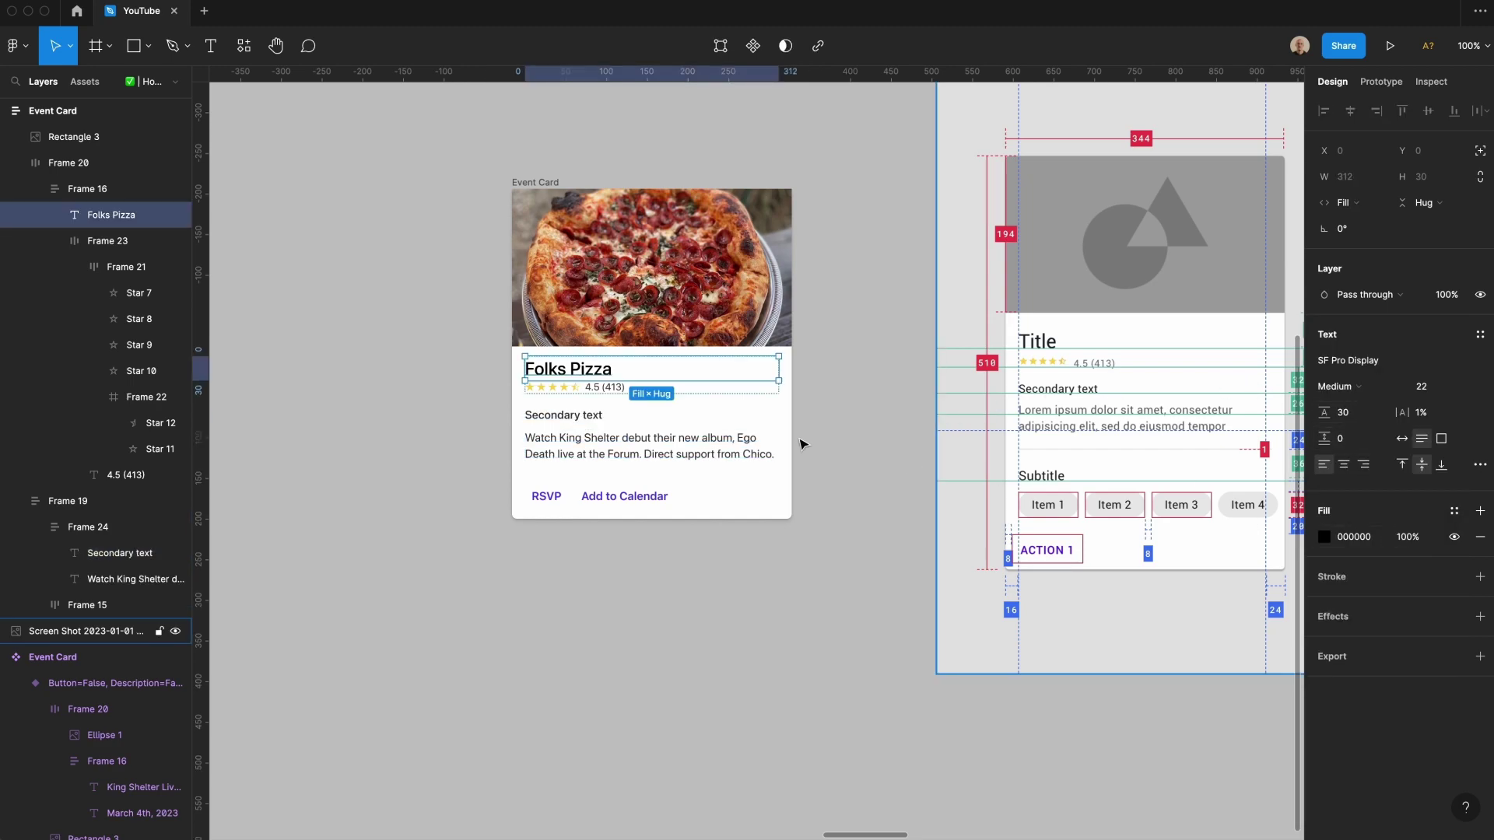
Step: Replace the description with "A full-service, dine-in experience with limited seats, pizza dough balls, and pizza oven capacity." and label the button "Go to Website"
click(633, 418)
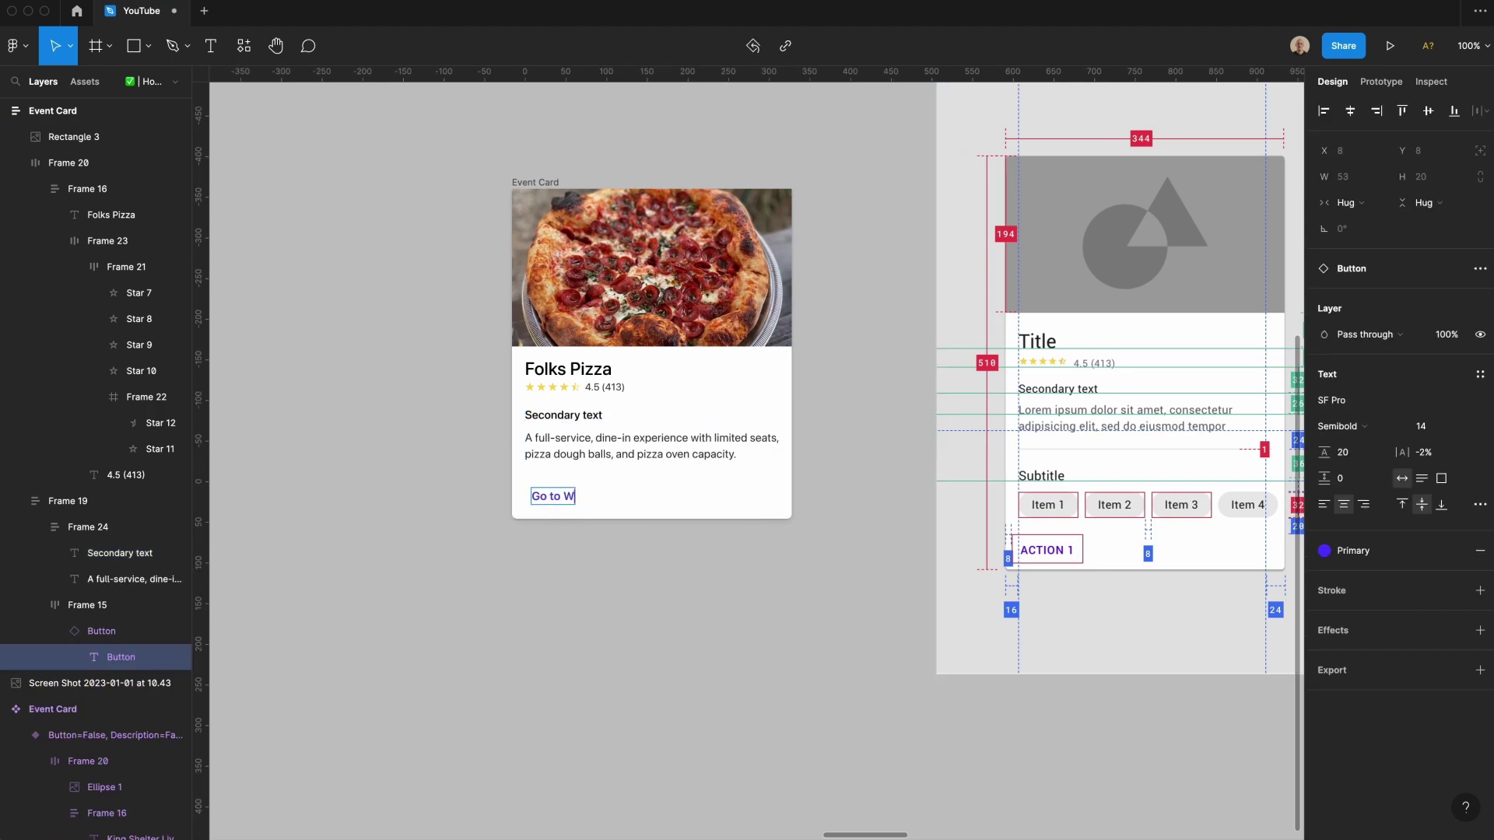
key(Escape)
Step: Duplicate the heading and description block in the card and change the copy's heading to "Reservations tonight"
click(537, 457)
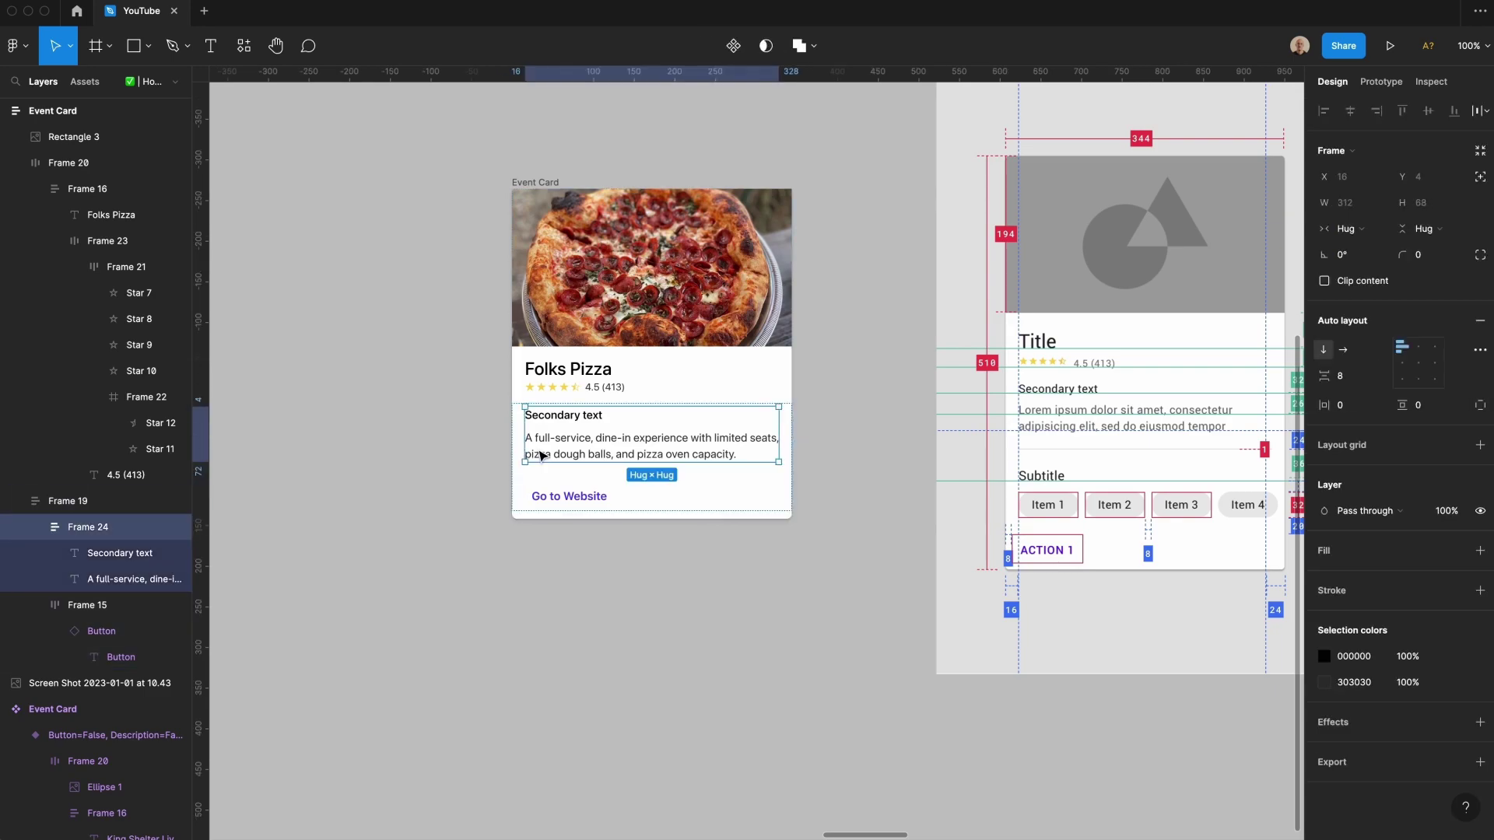
key(ctrl+d)
double_click(564, 490)
text(Reserv)
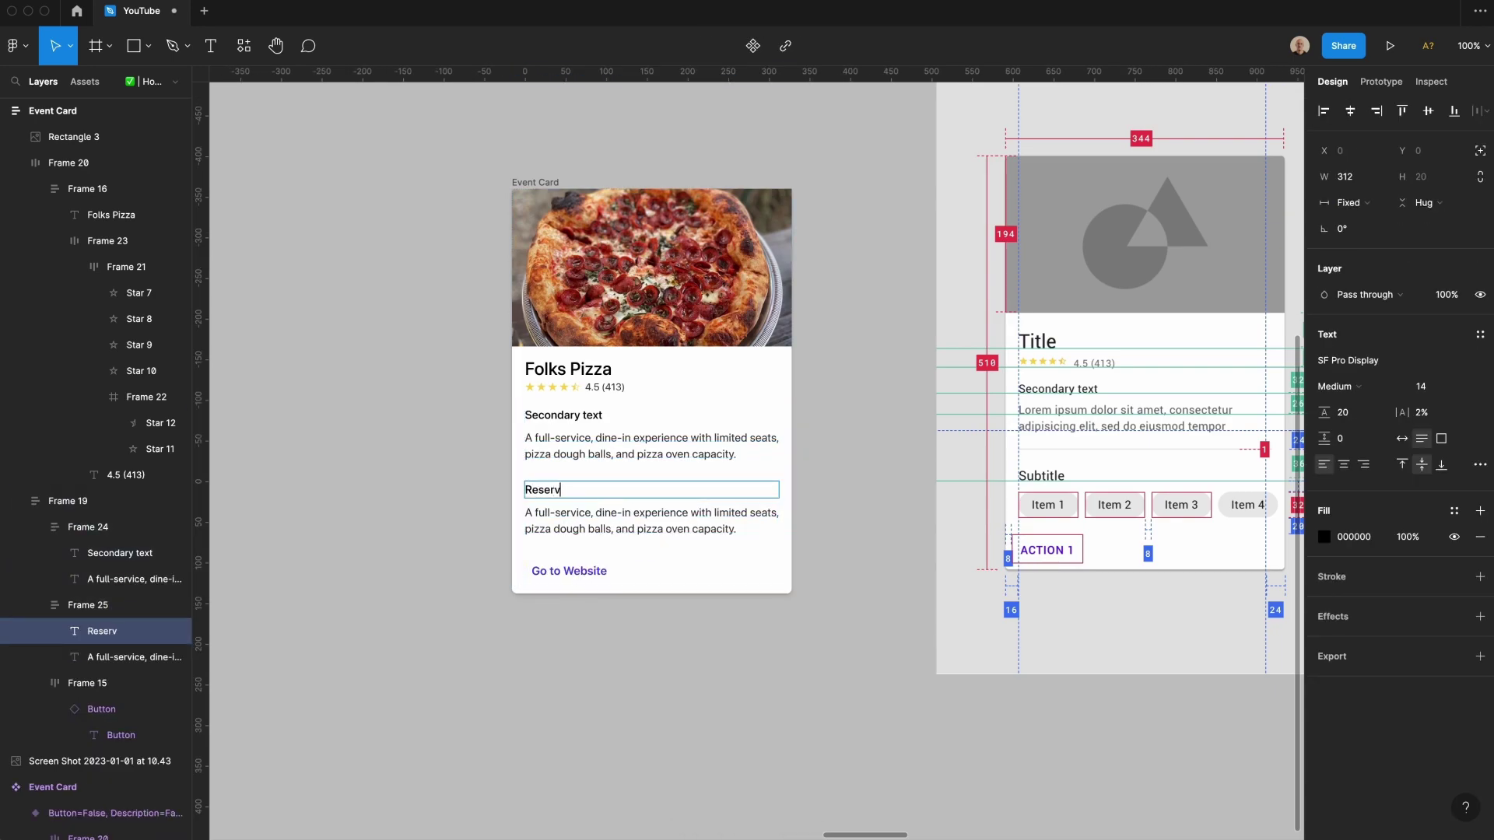
text(ations tonight)
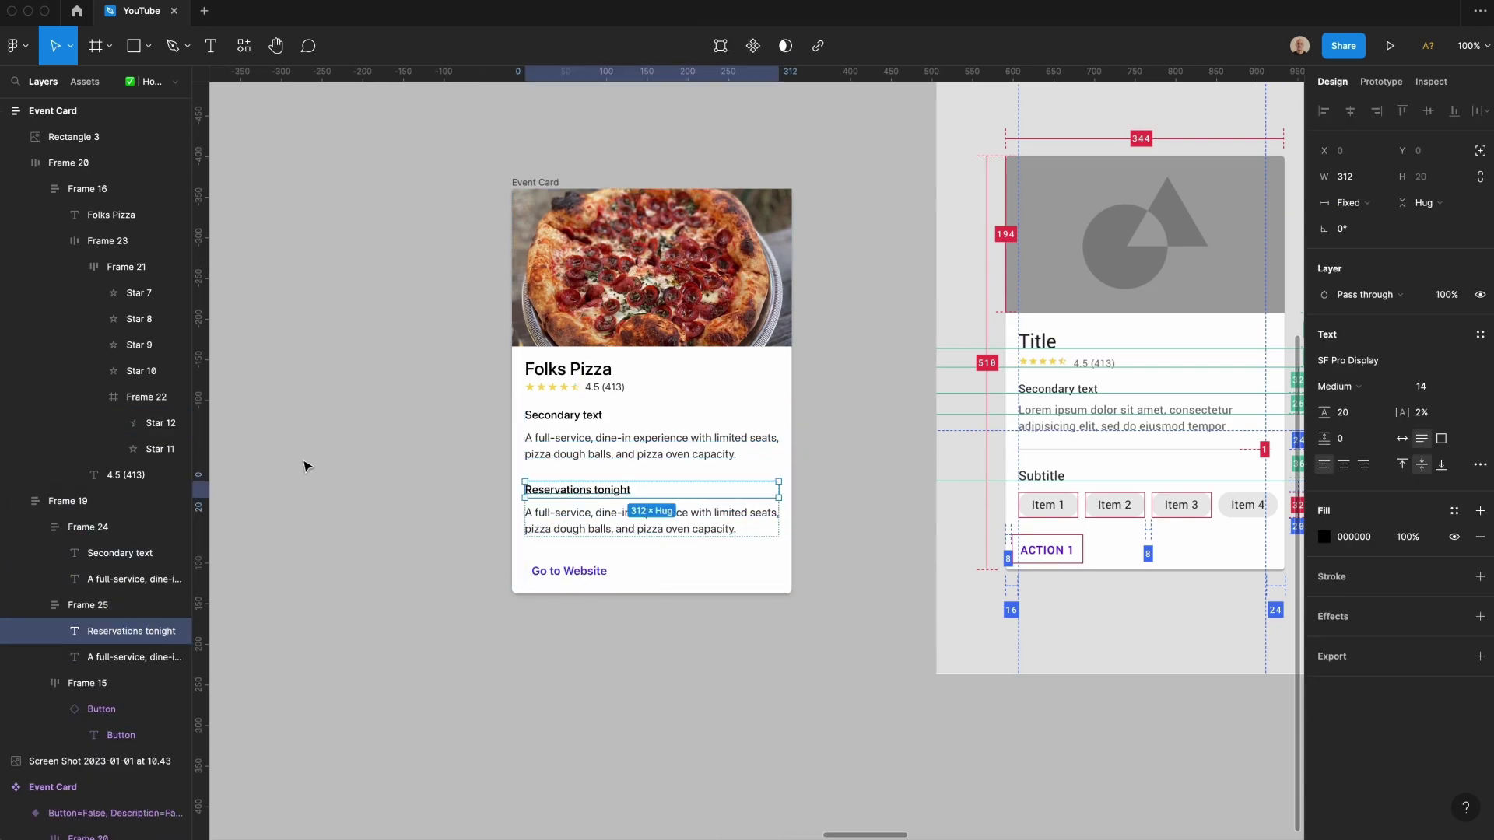
Step: Draw a divider rectangle beside the card, about 143 wide, with a height of 1 and a 000000 fill at 8% opacity
click(337, 465)
key(r)
drag(334, 463, 452, 604)
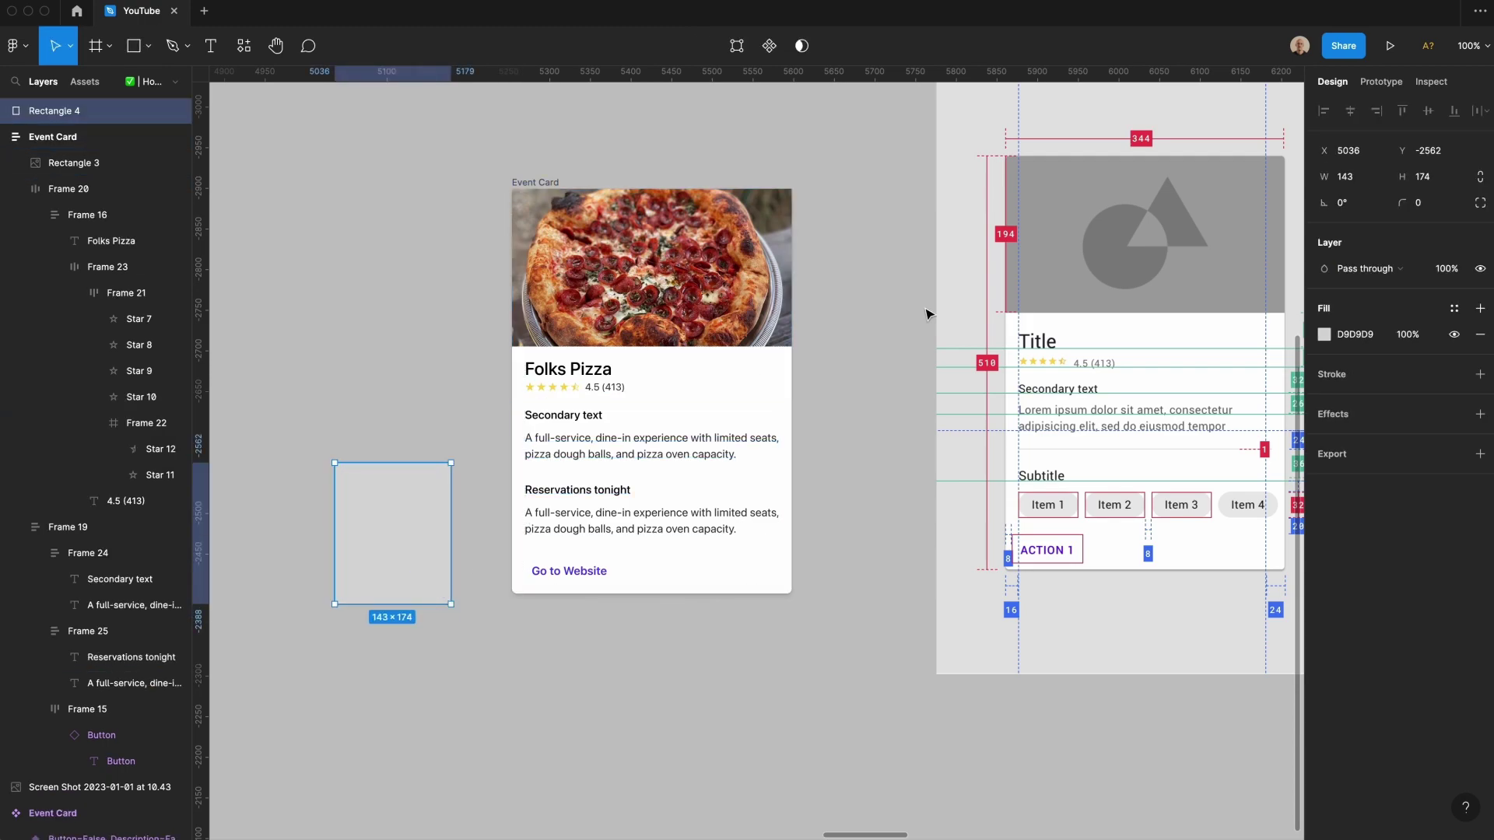
click(1353, 335)
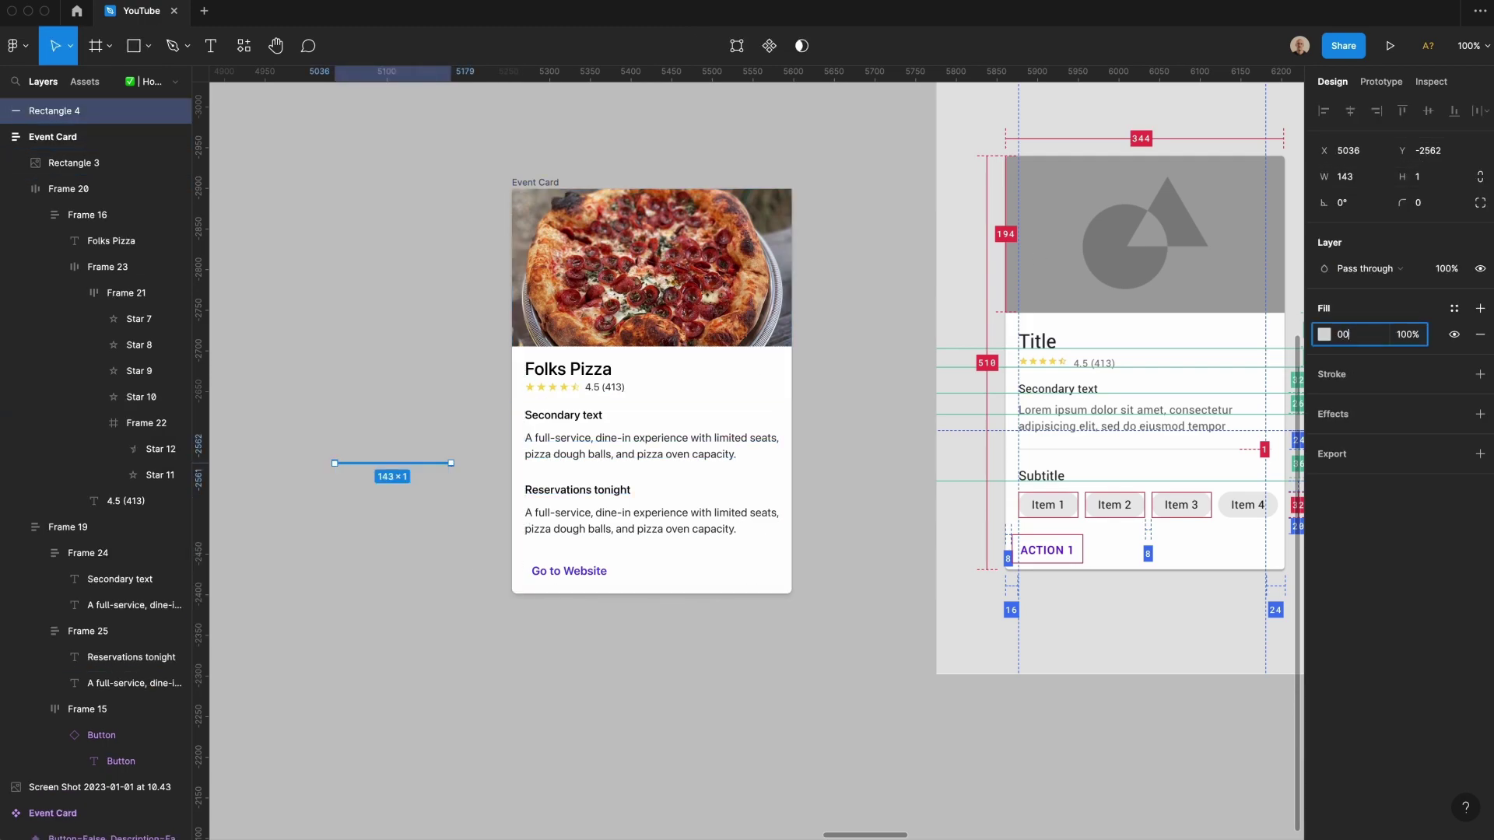
Step: Move the divider into the card, between the description block and the Reservations tonight block
key(ctrl+x)
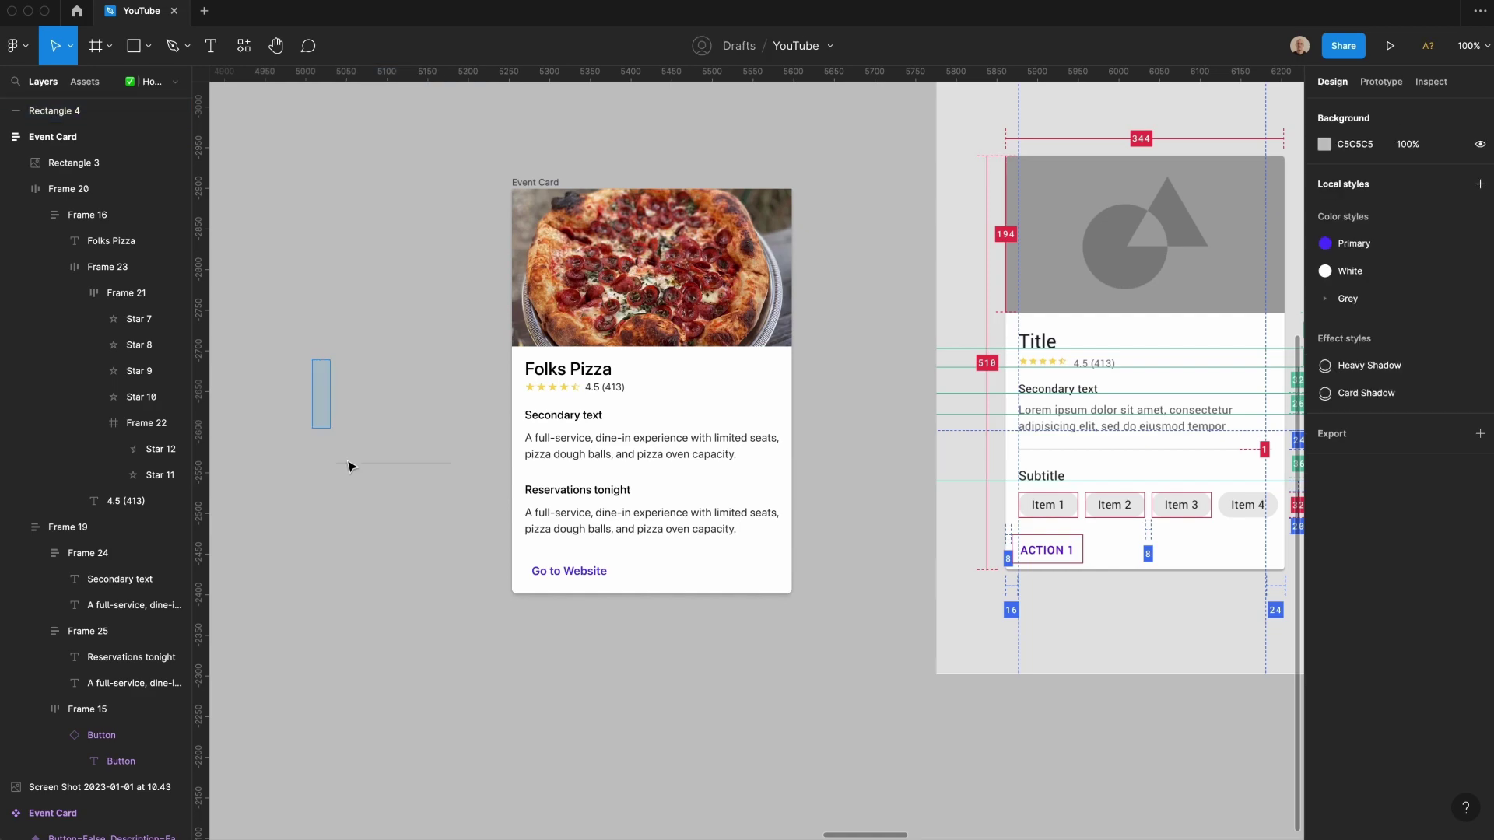
click(583, 494)
key(ctrl+v)
key(Up)
key(Up)
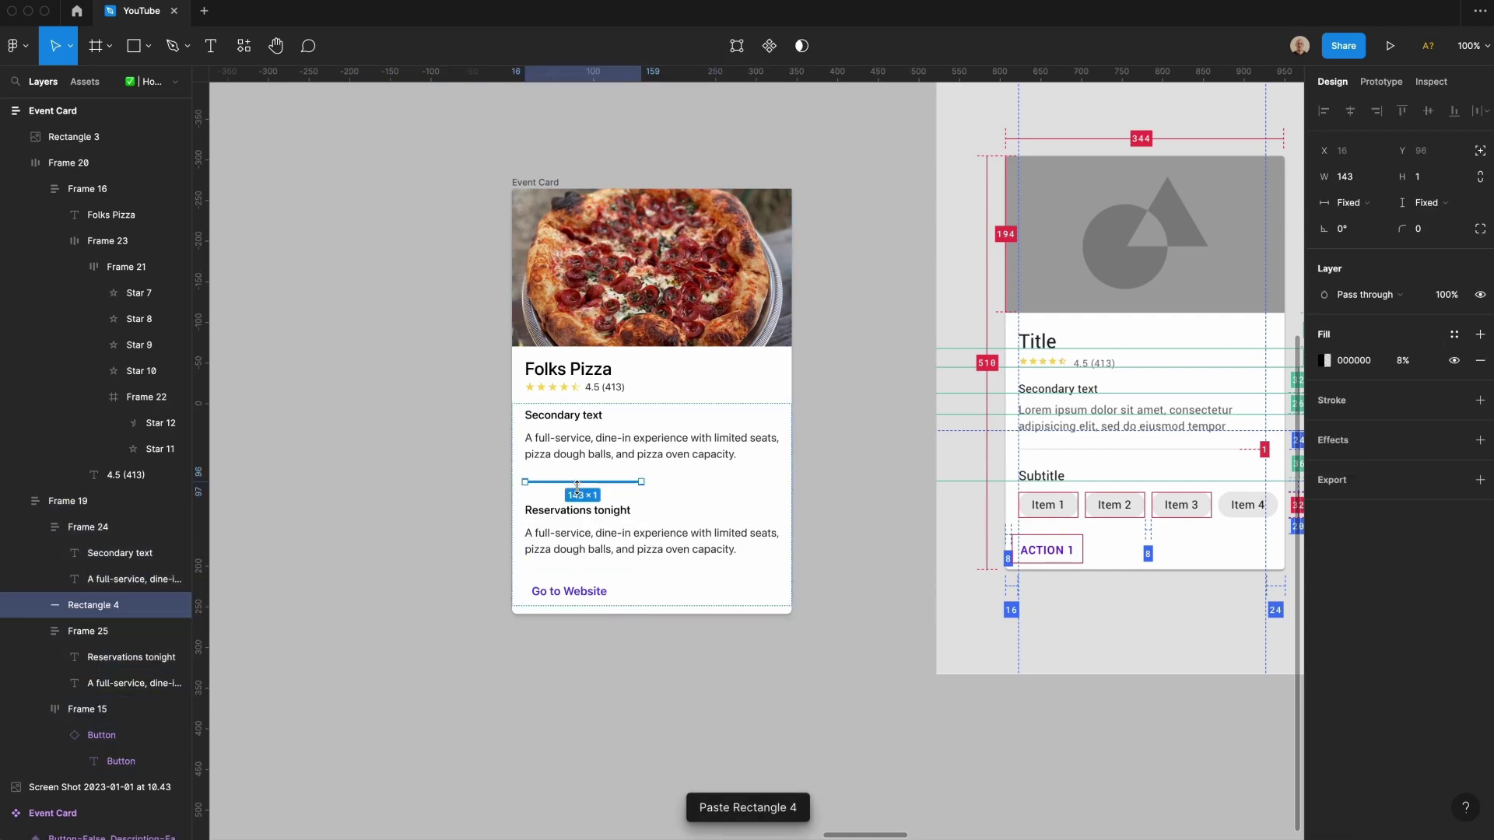
Step: Set the divider's width to fill its container
click(484, 494)
double_click(614, 482)
click(1353, 202)
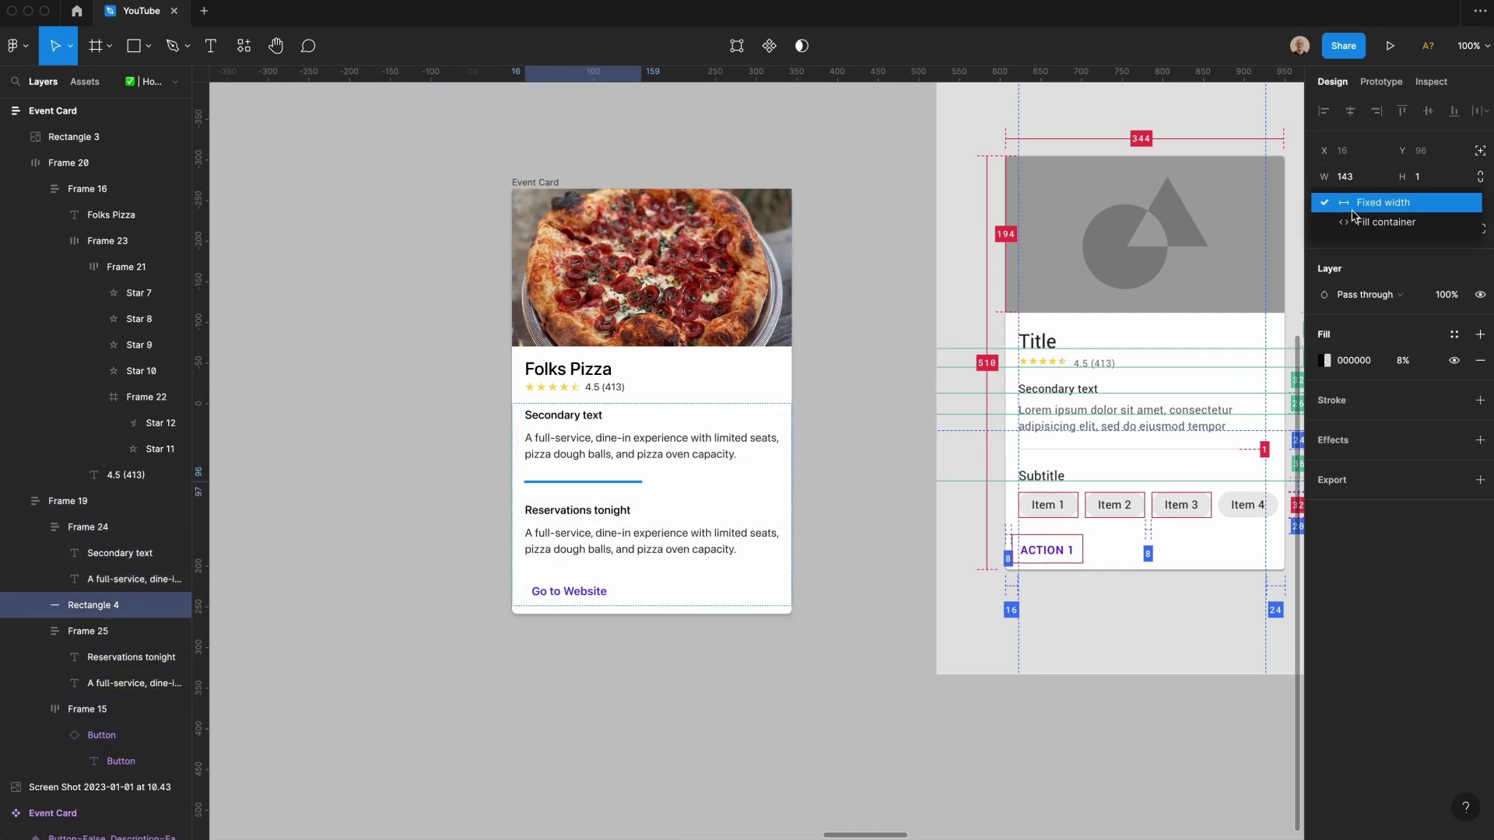
click(1368, 230)
Step: Set the vertical spacing of the frame holding the card's text blocks, divider and button to 16
click(600, 434)
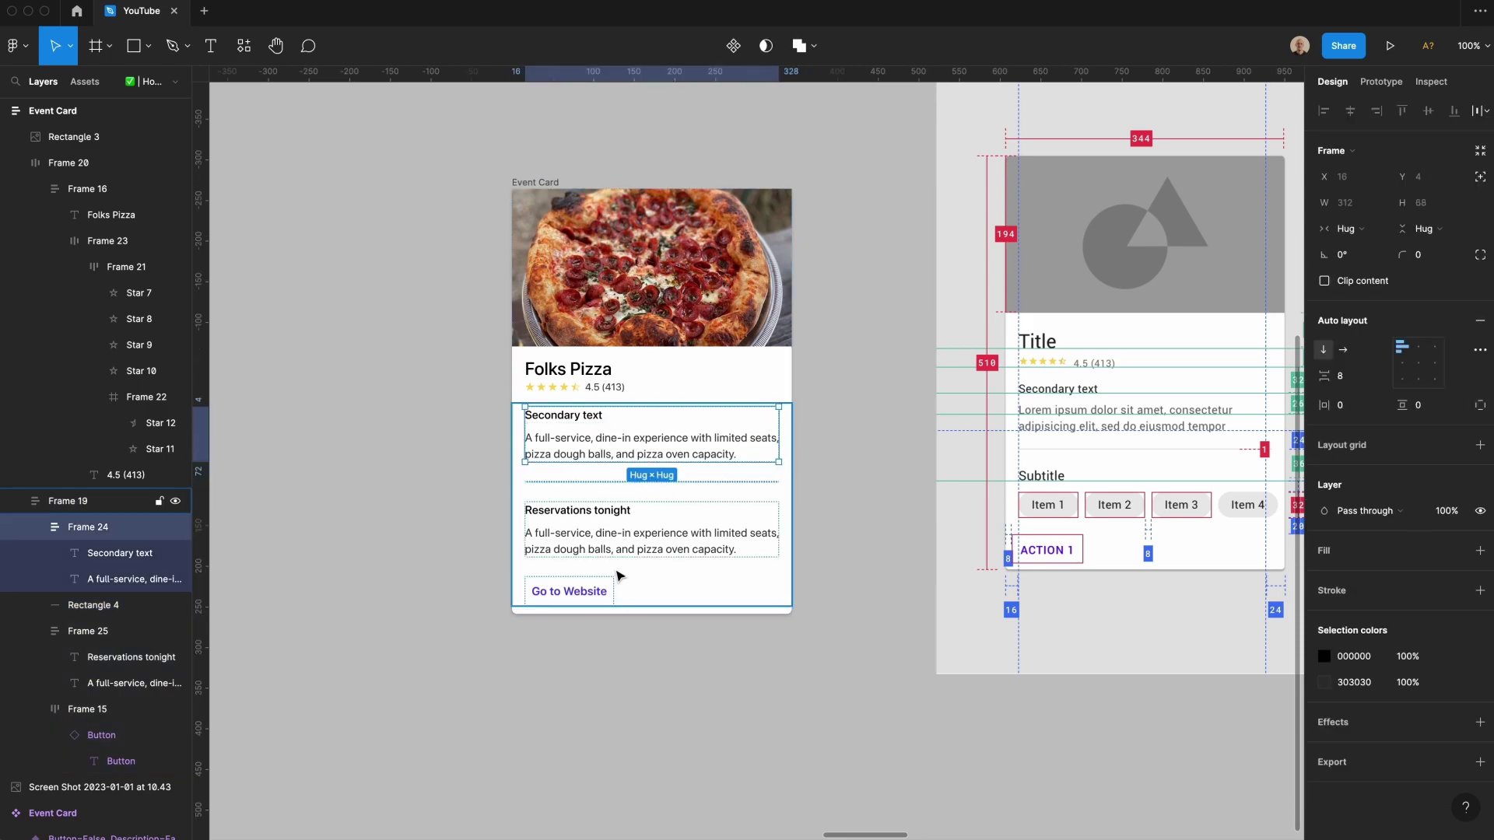
click(660, 579)
click(1367, 381)
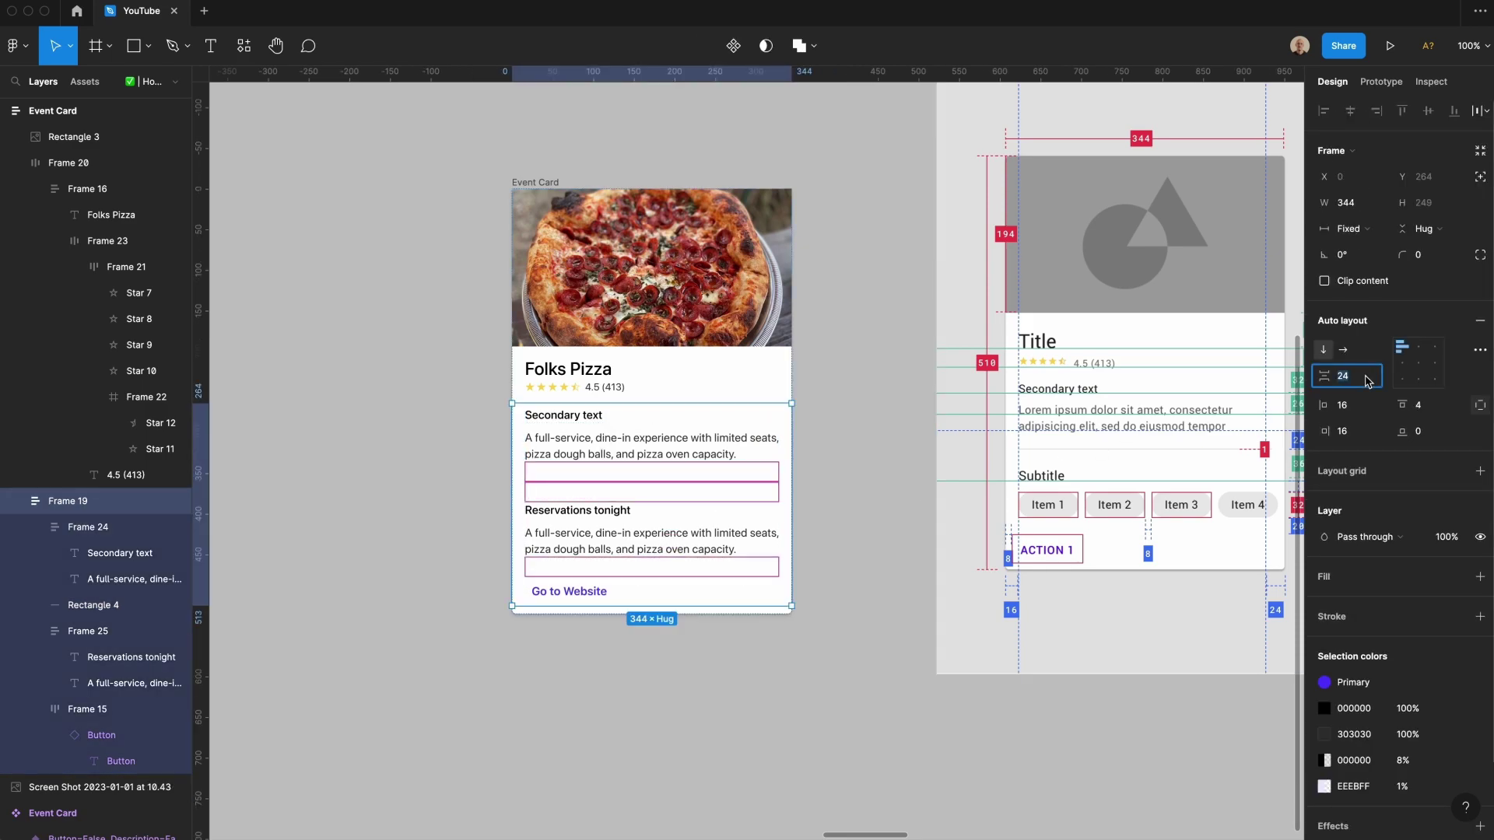
text(16)
key(Return)
click(695, 617)
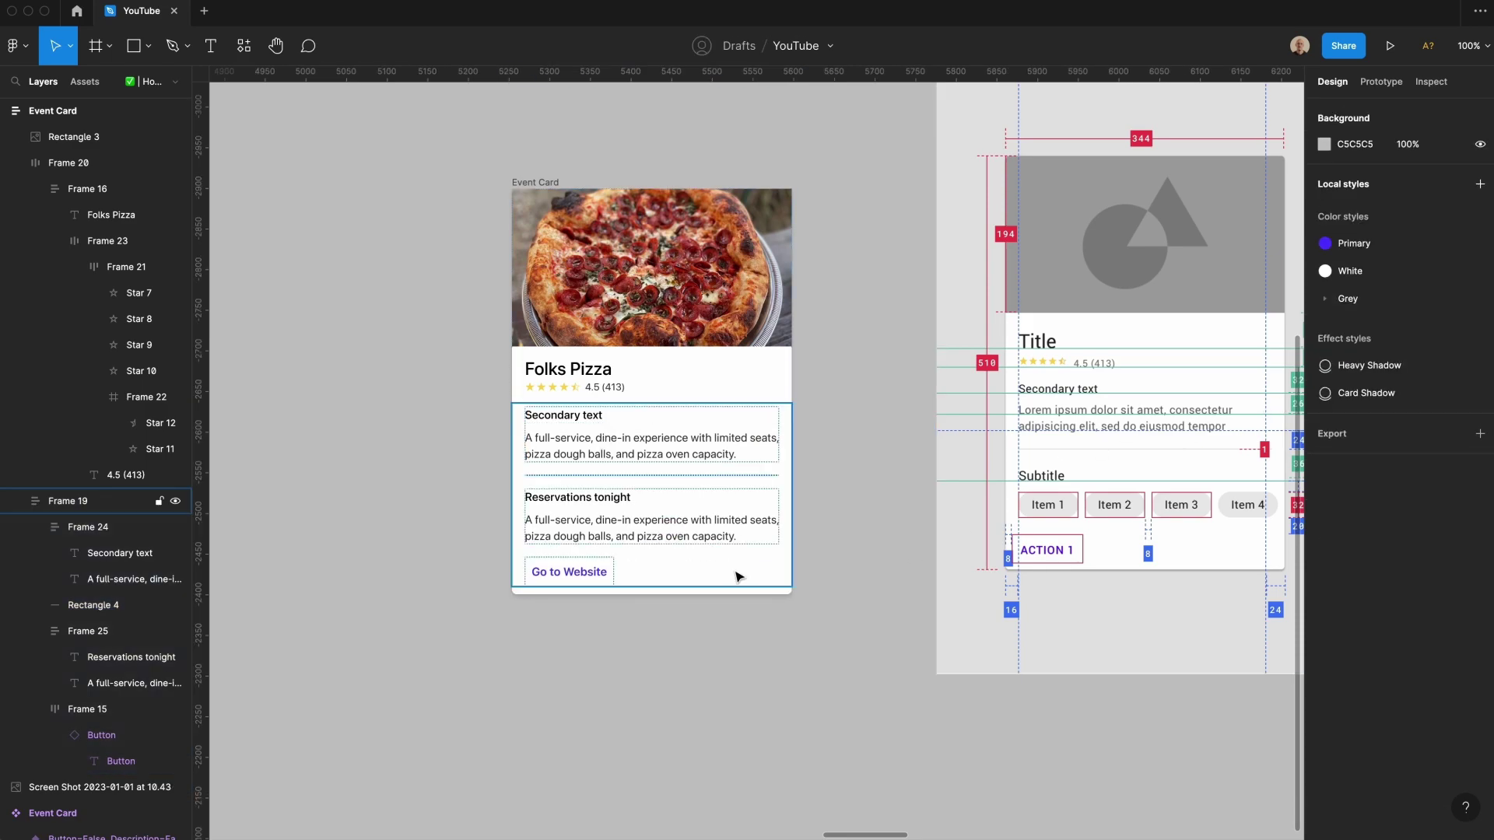
Step: Copy the Go to Website button row into the Reservations tonight block and delete that block's description text
super+click(684, 537)
click(611, 581)
key(ctrl+c)
click(687, 525)
key(ctrl+v)
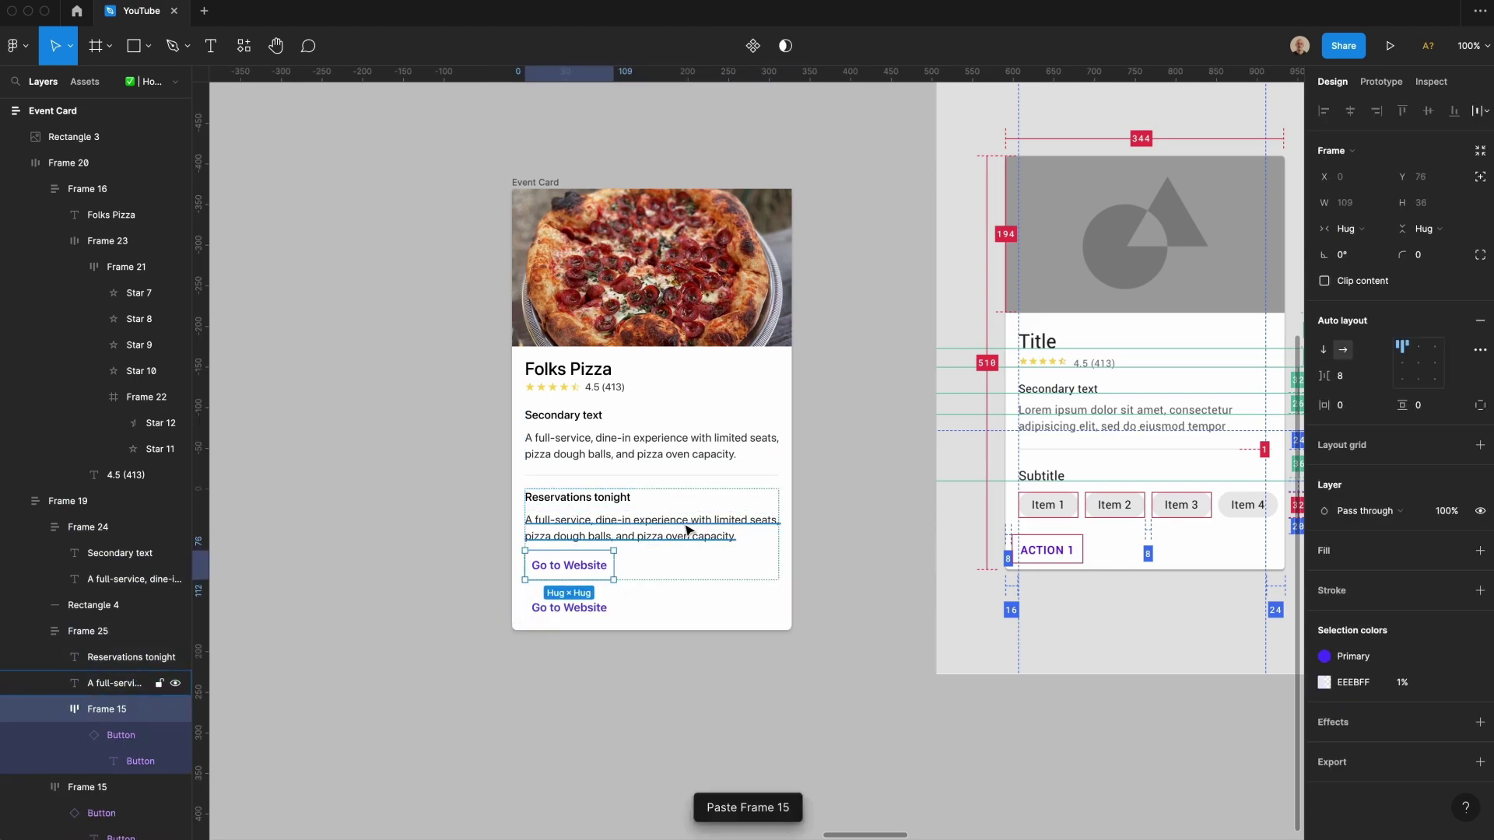
key(BackSpace)
Step: Label the copied button "5:30 PM" in Regular weight and sample the reference Item 1 text colour, 1E1E1E, for it
double_click(568, 525)
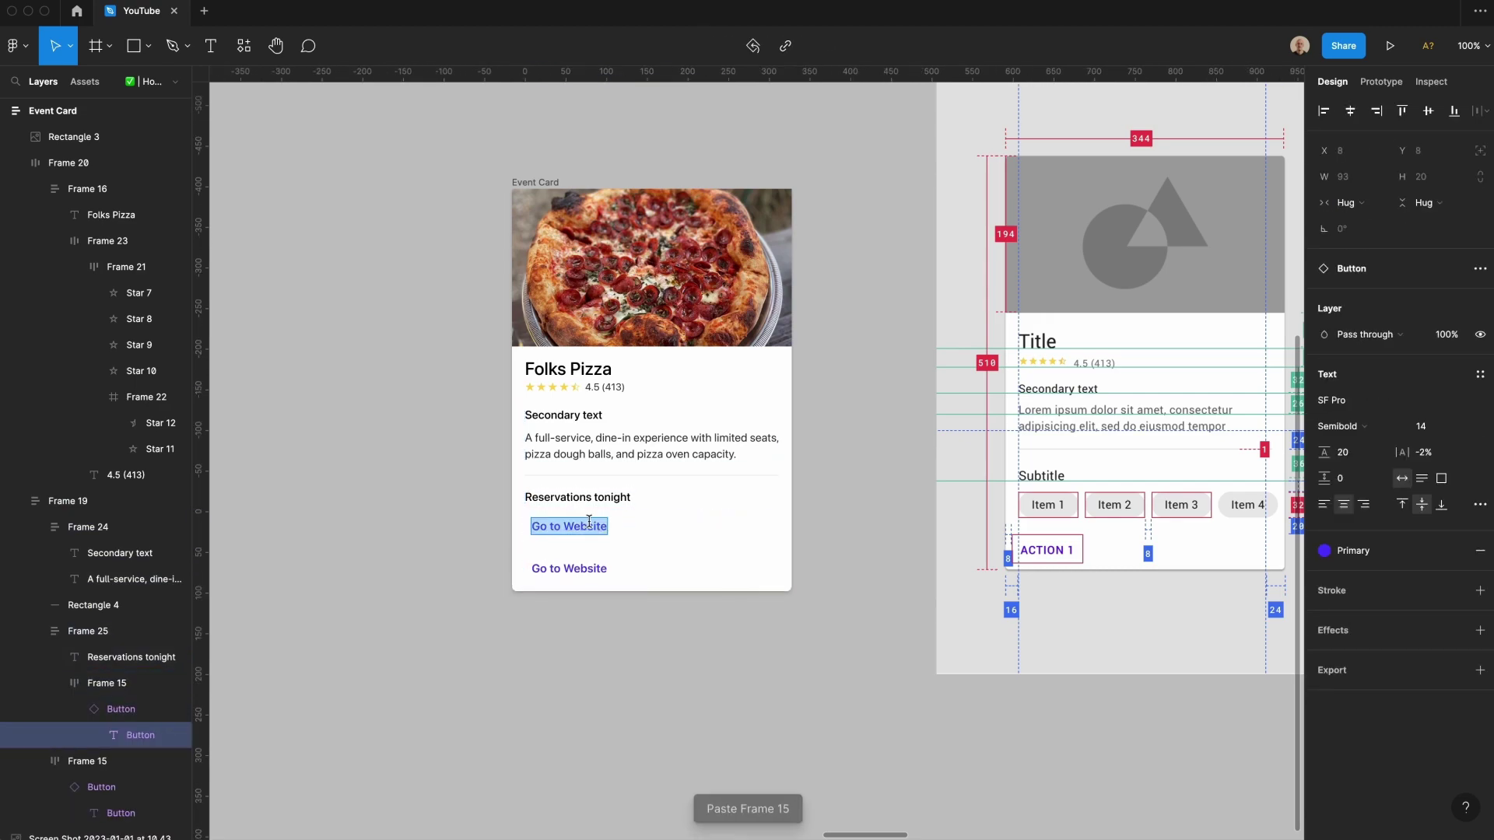
text(5:4)
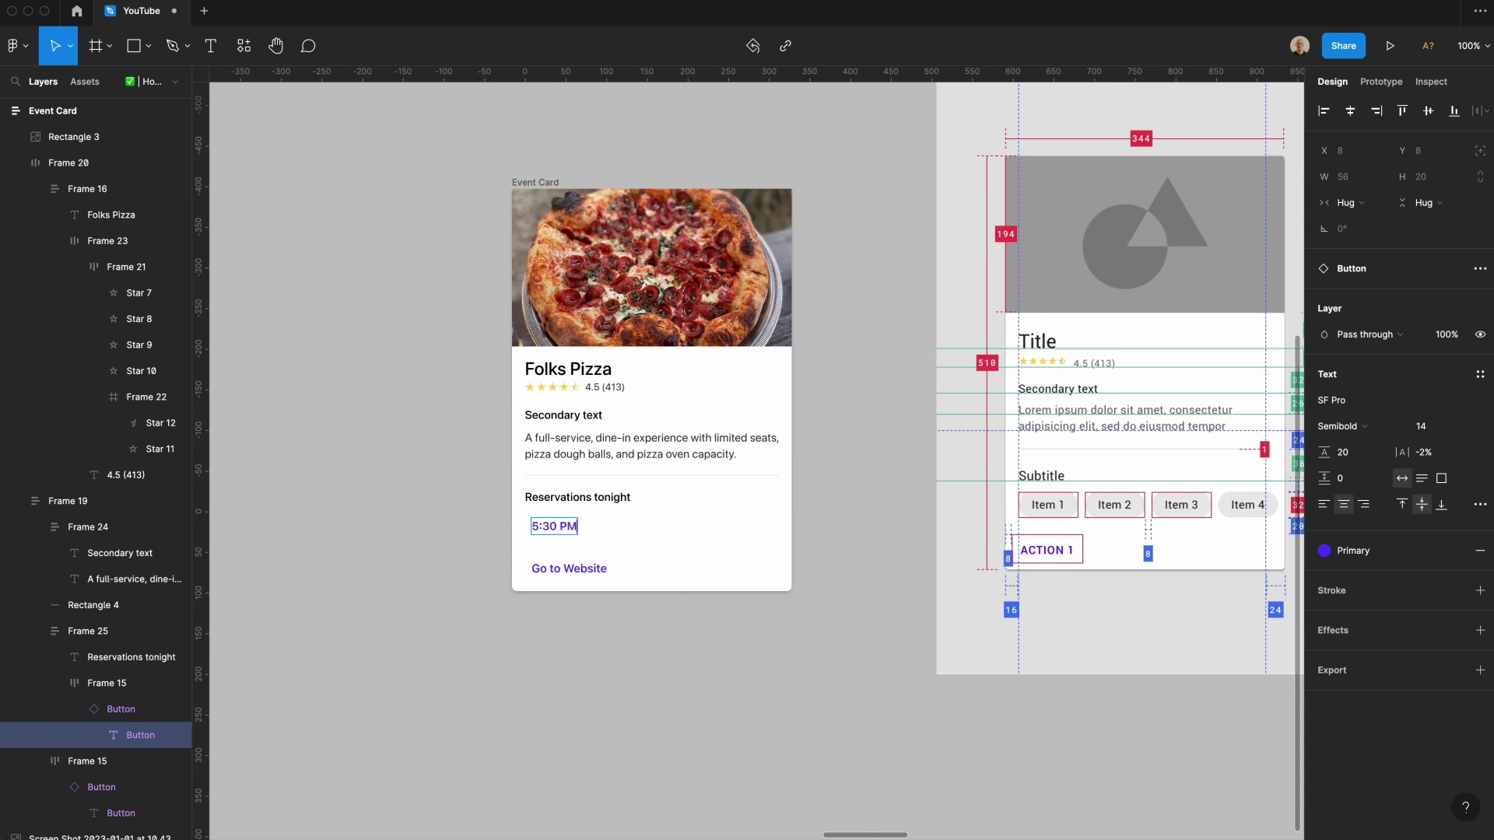
click(1340, 427)
click(1357, 387)
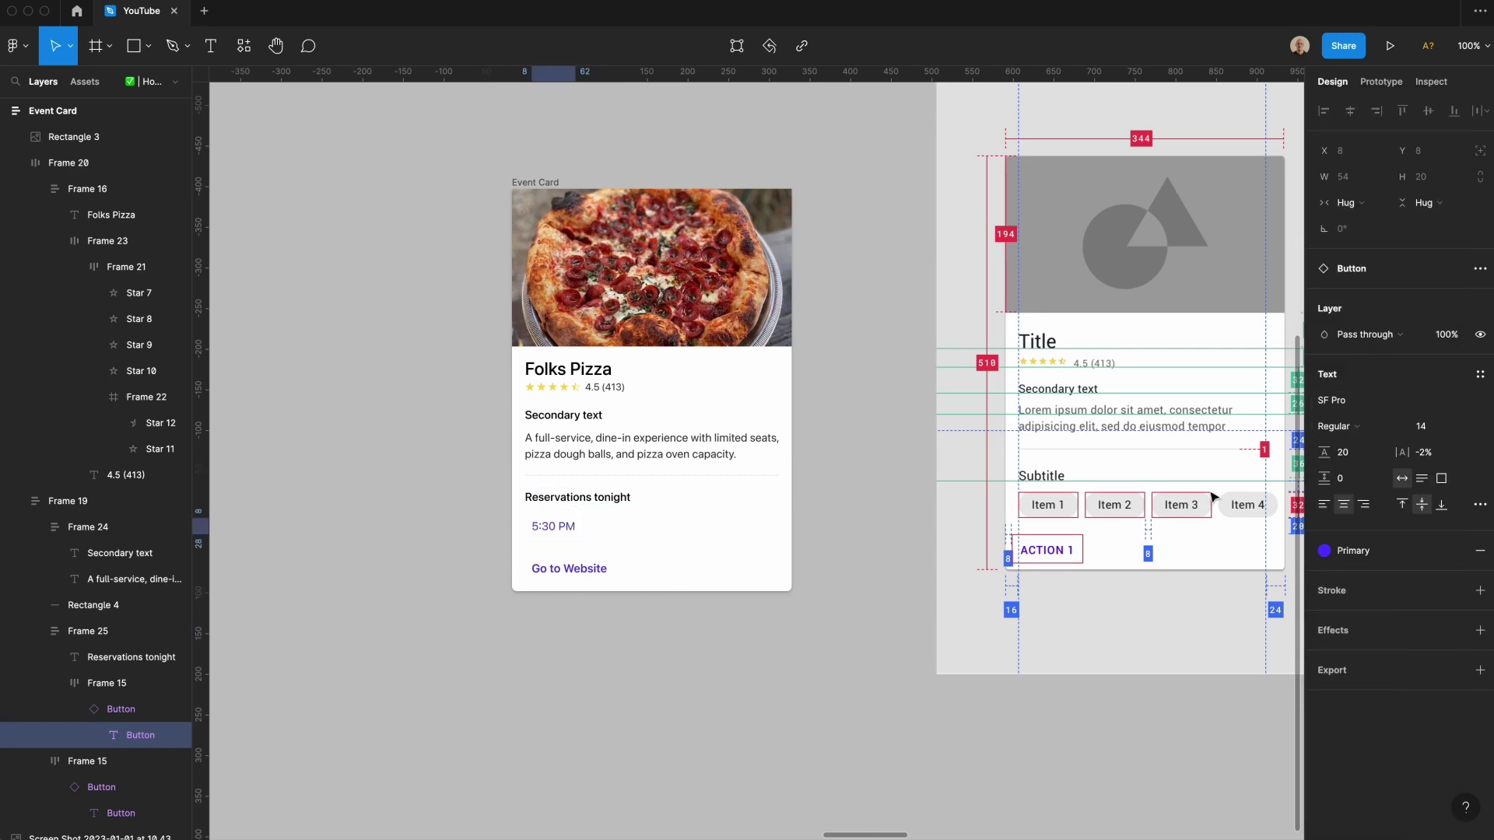
key(i)
click(1061, 504)
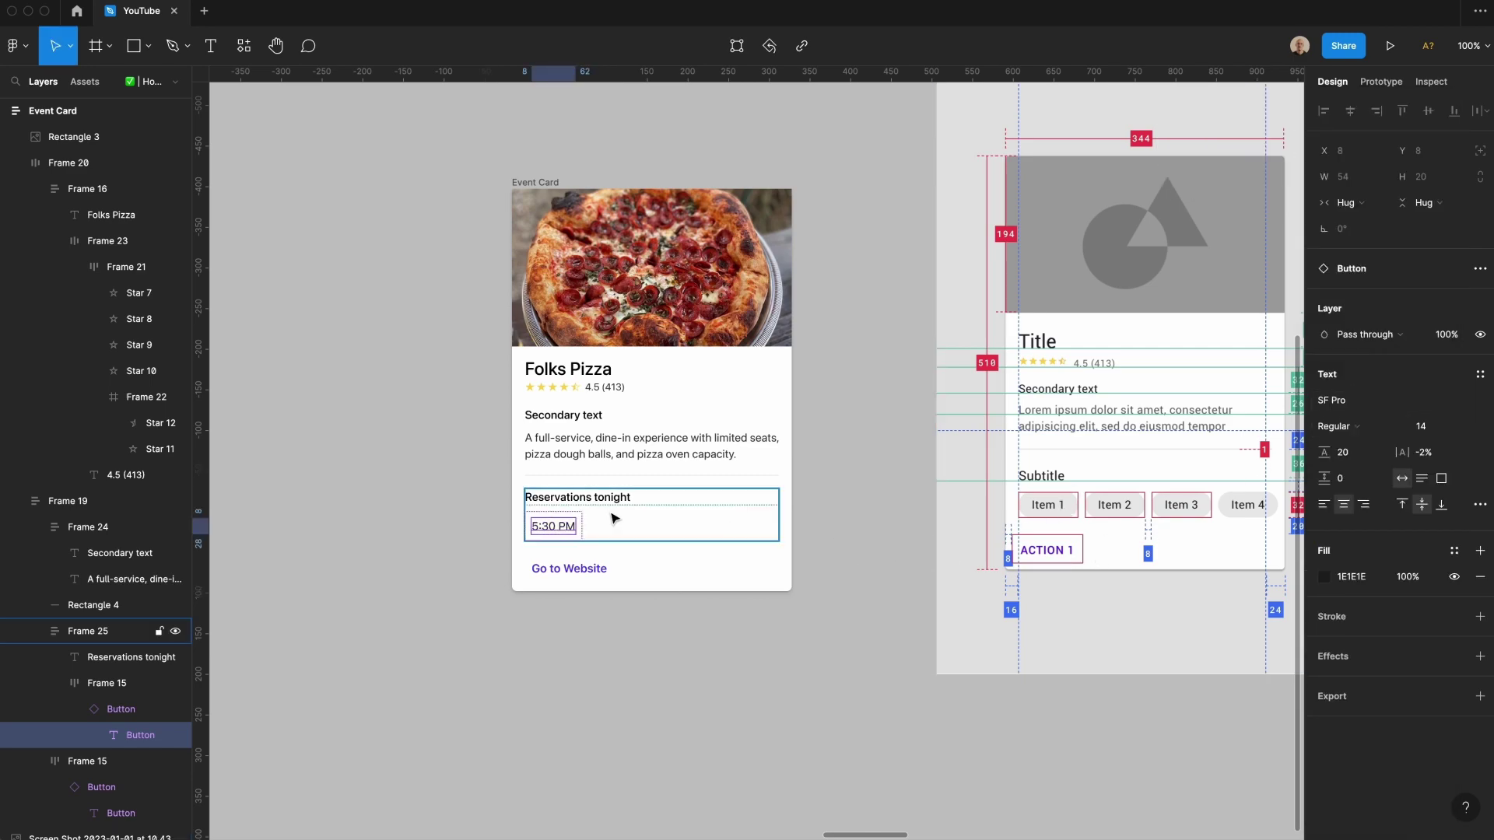
Step: Give the 5:30 PM button the EBEBEB background sampled from the reference item chips
key(shift+Return)
key(shift+Return)
key(i)
click(1070, 505)
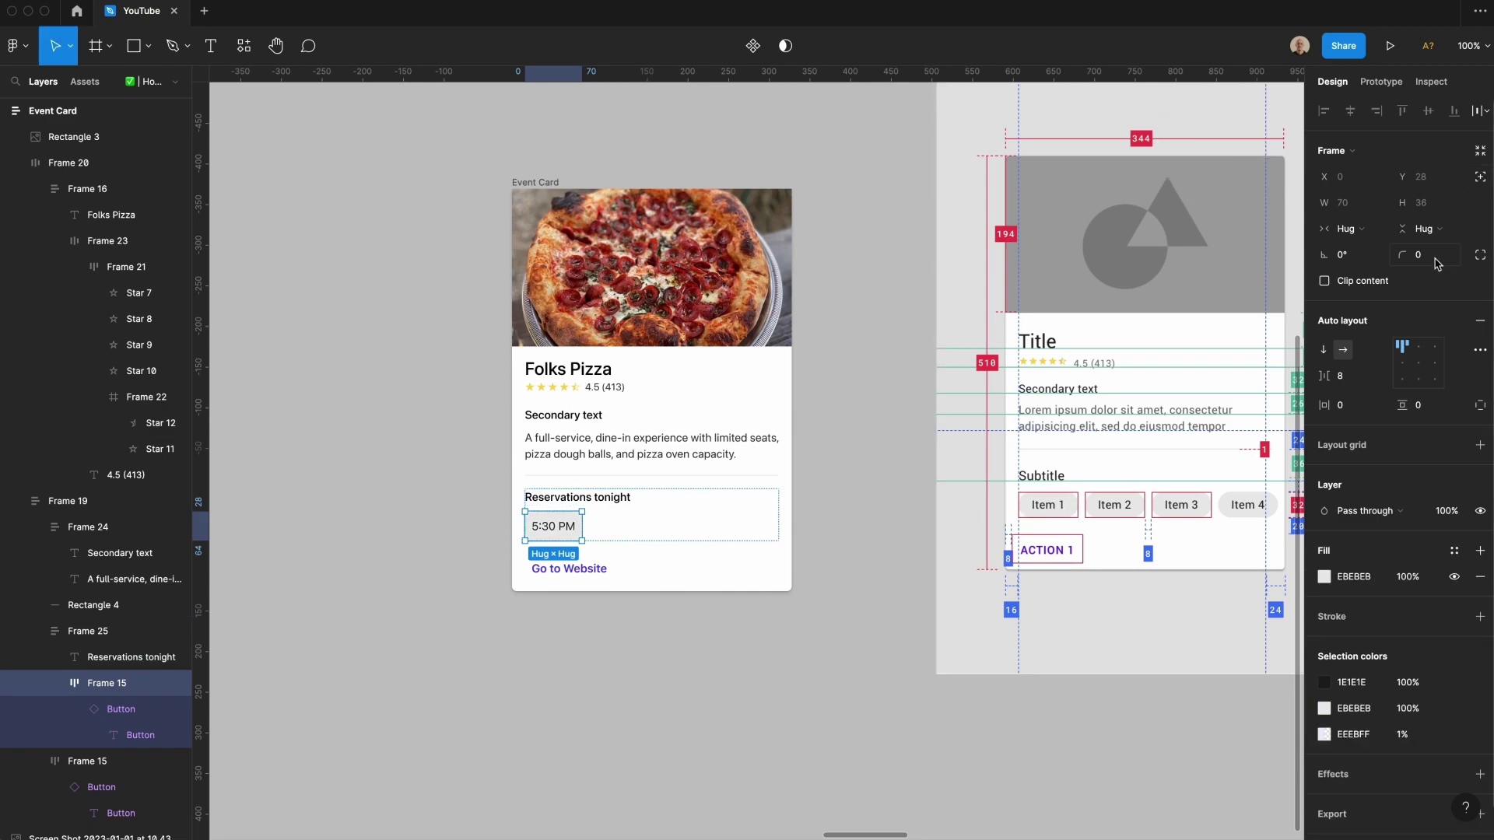
key(Return)
key(i)
click(1226, 140)
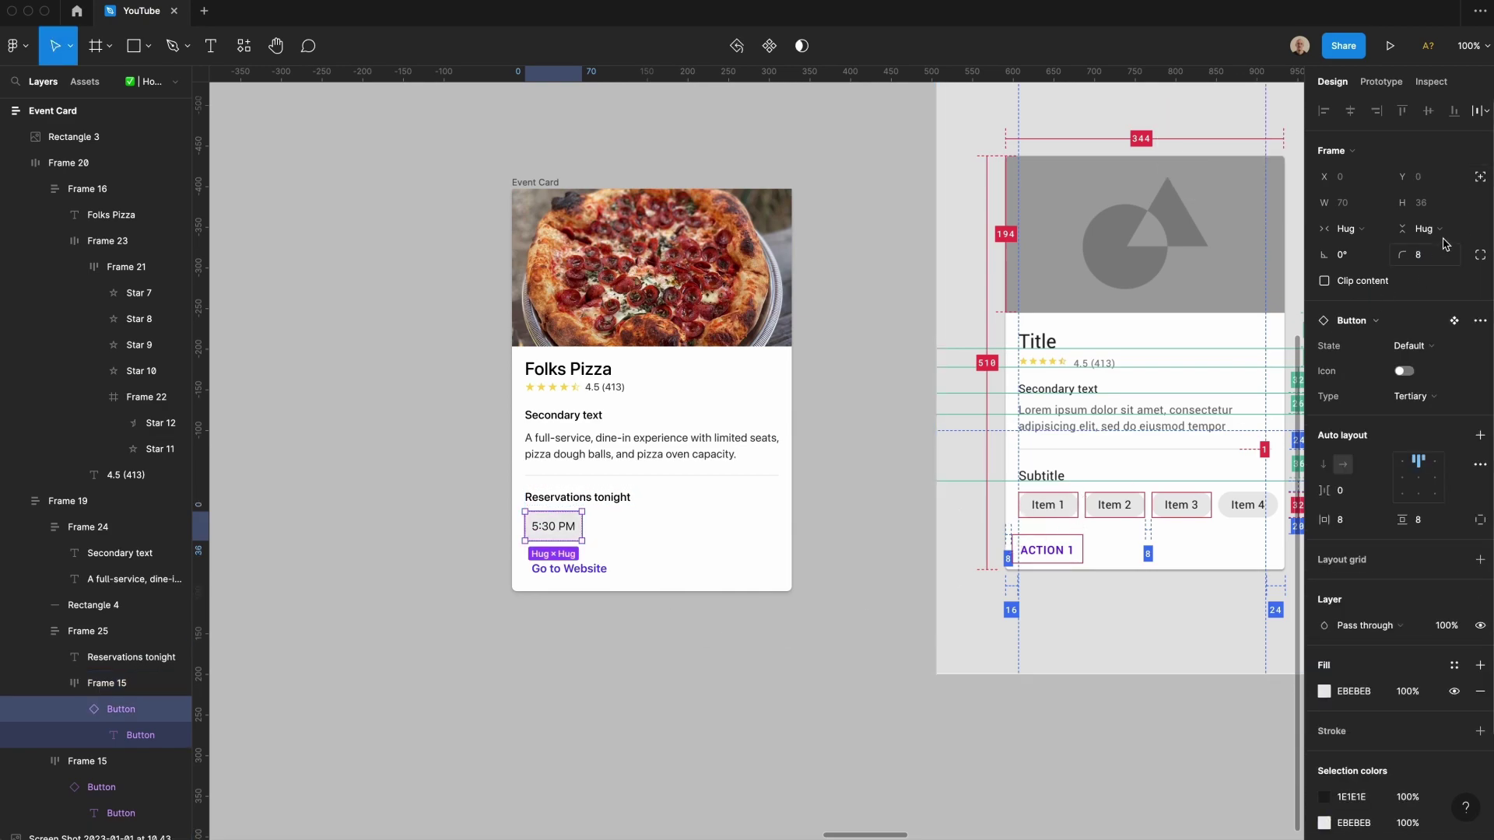
Step: Set the 5:30 PM button's corner radius to 38 and its horizontal padding to 16
text(38)
key(Return)
click(1340, 520)
text(15)
key(Return)
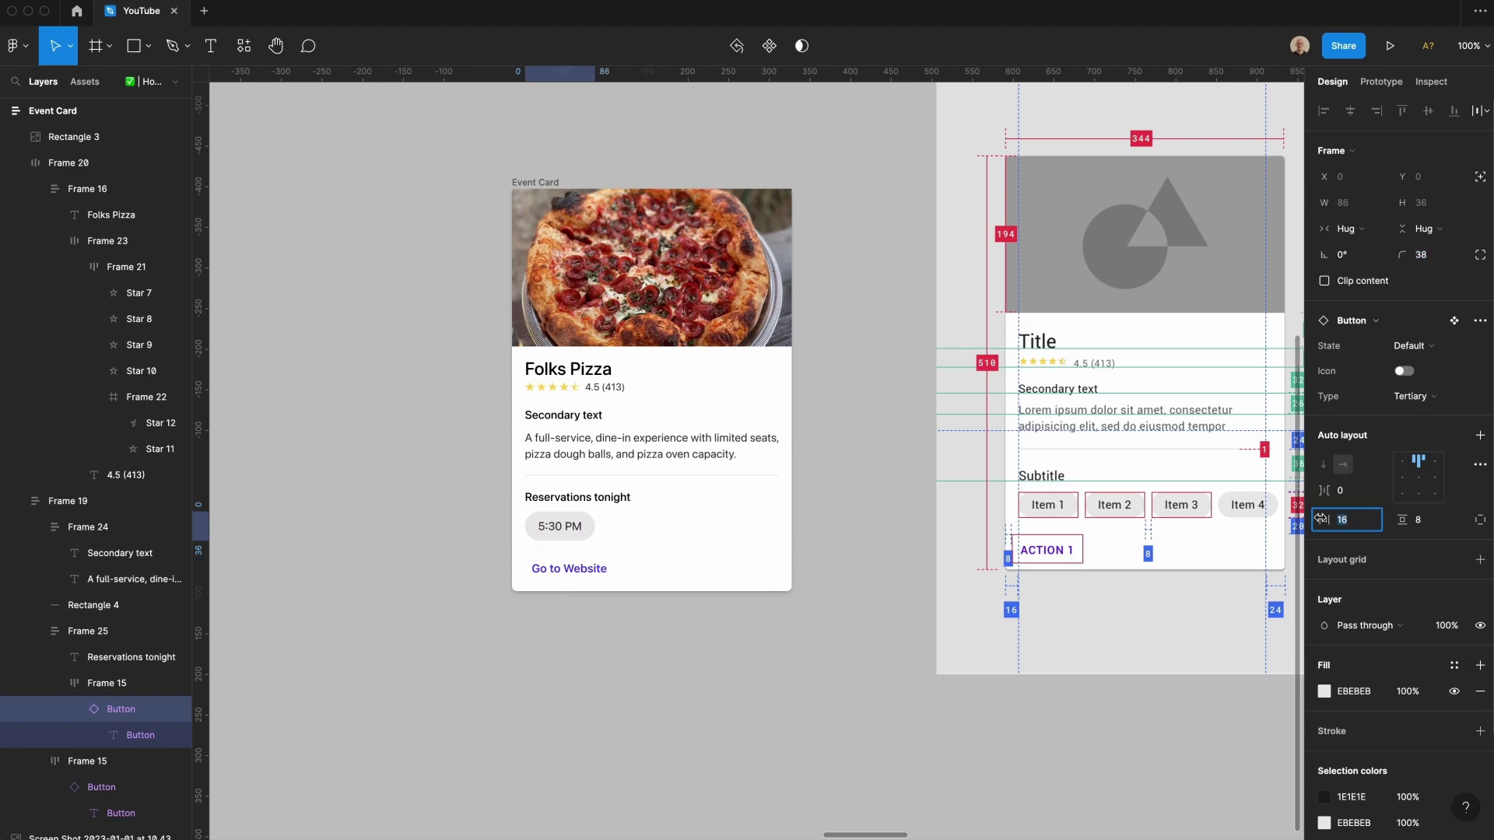
click(695, 702)
Step: Duplicate the 5:30 PM chip three times within its row and clip the content of the Event Card frame
triple_click(583, 535)
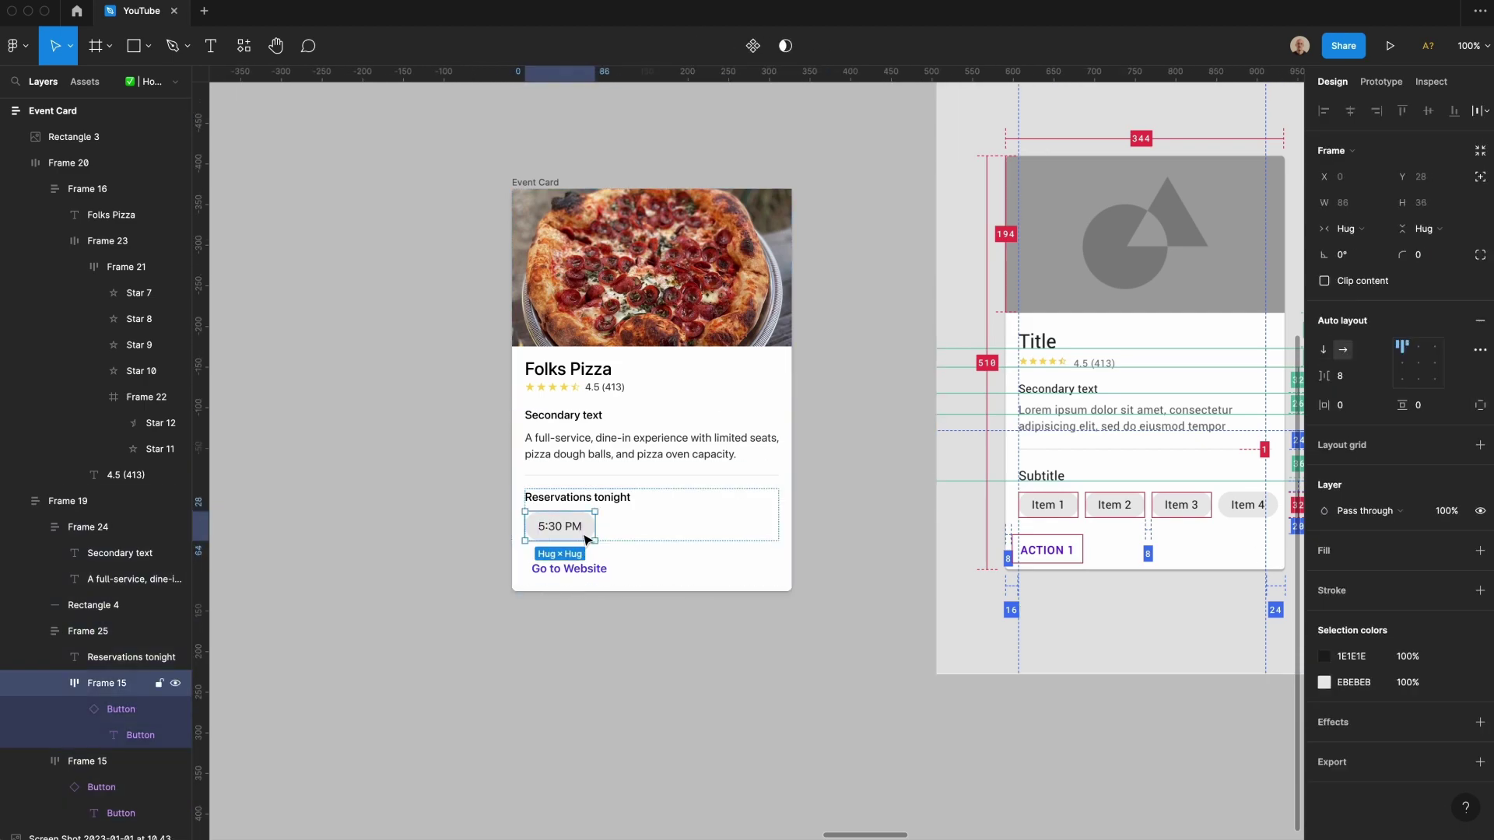
double_click(587, 539)
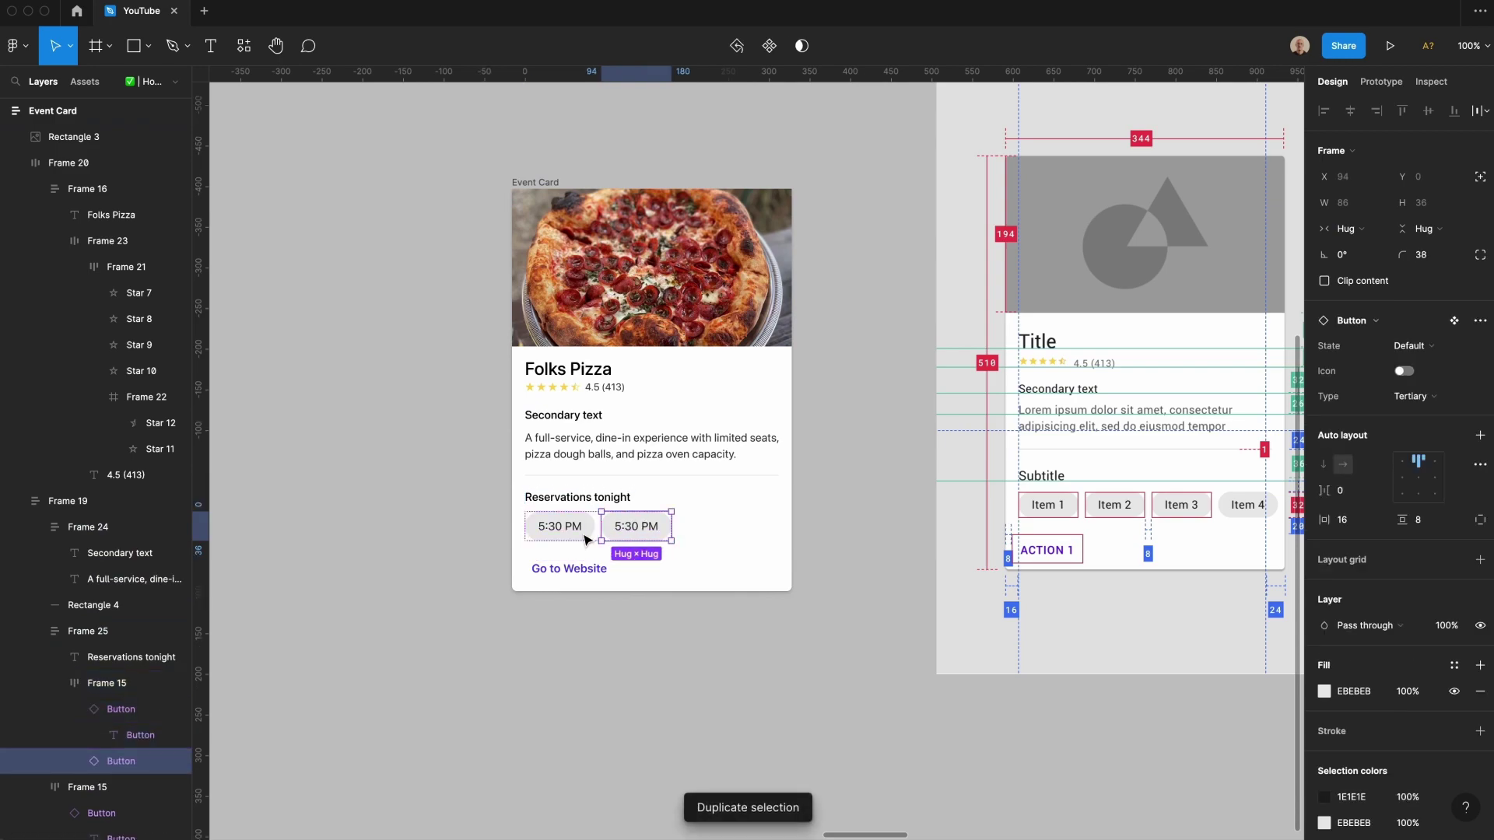
key(ctrl+d)
click(652, 665)
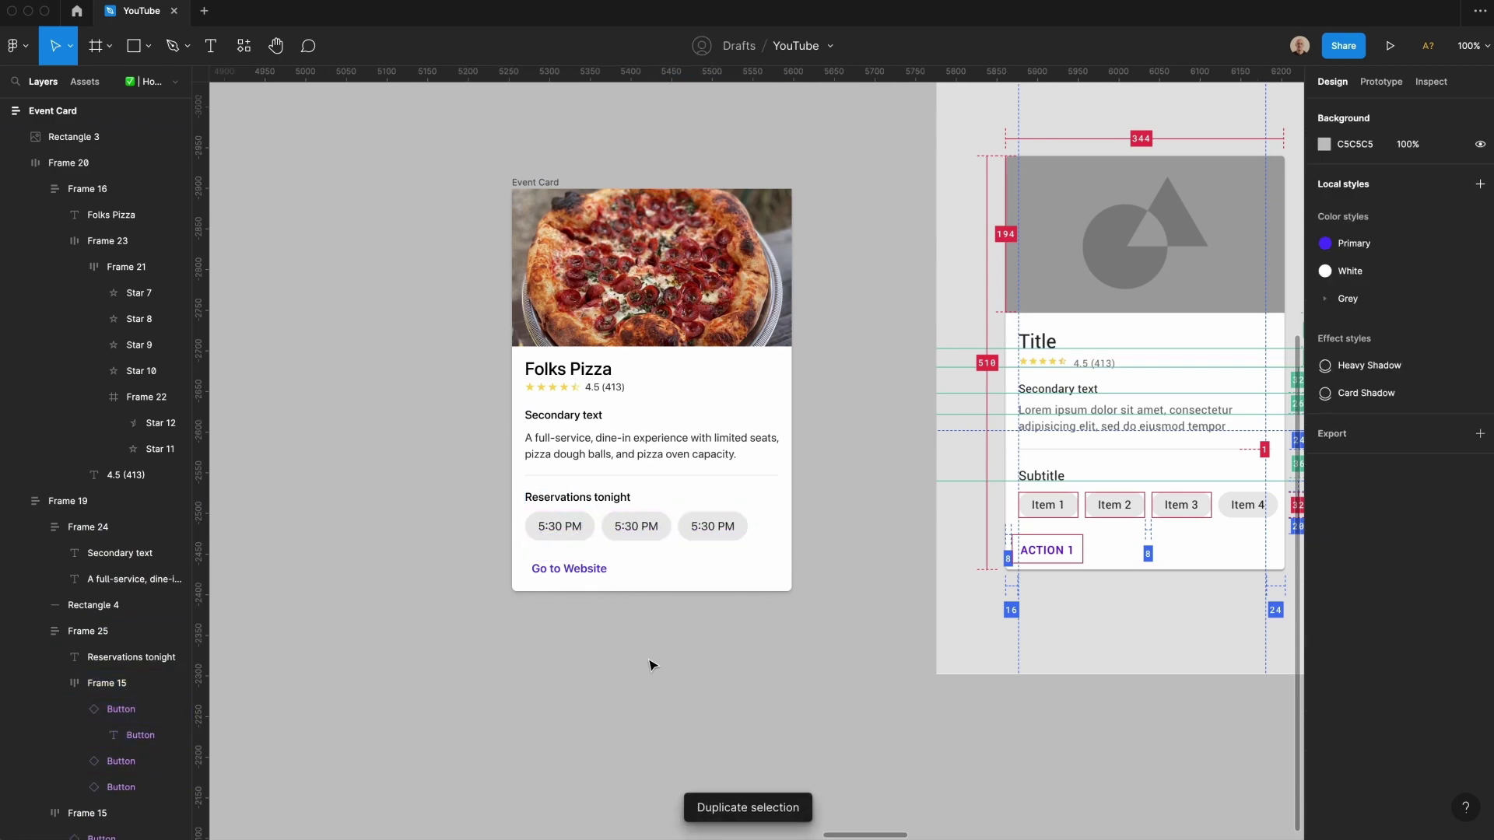
click(537, 182)
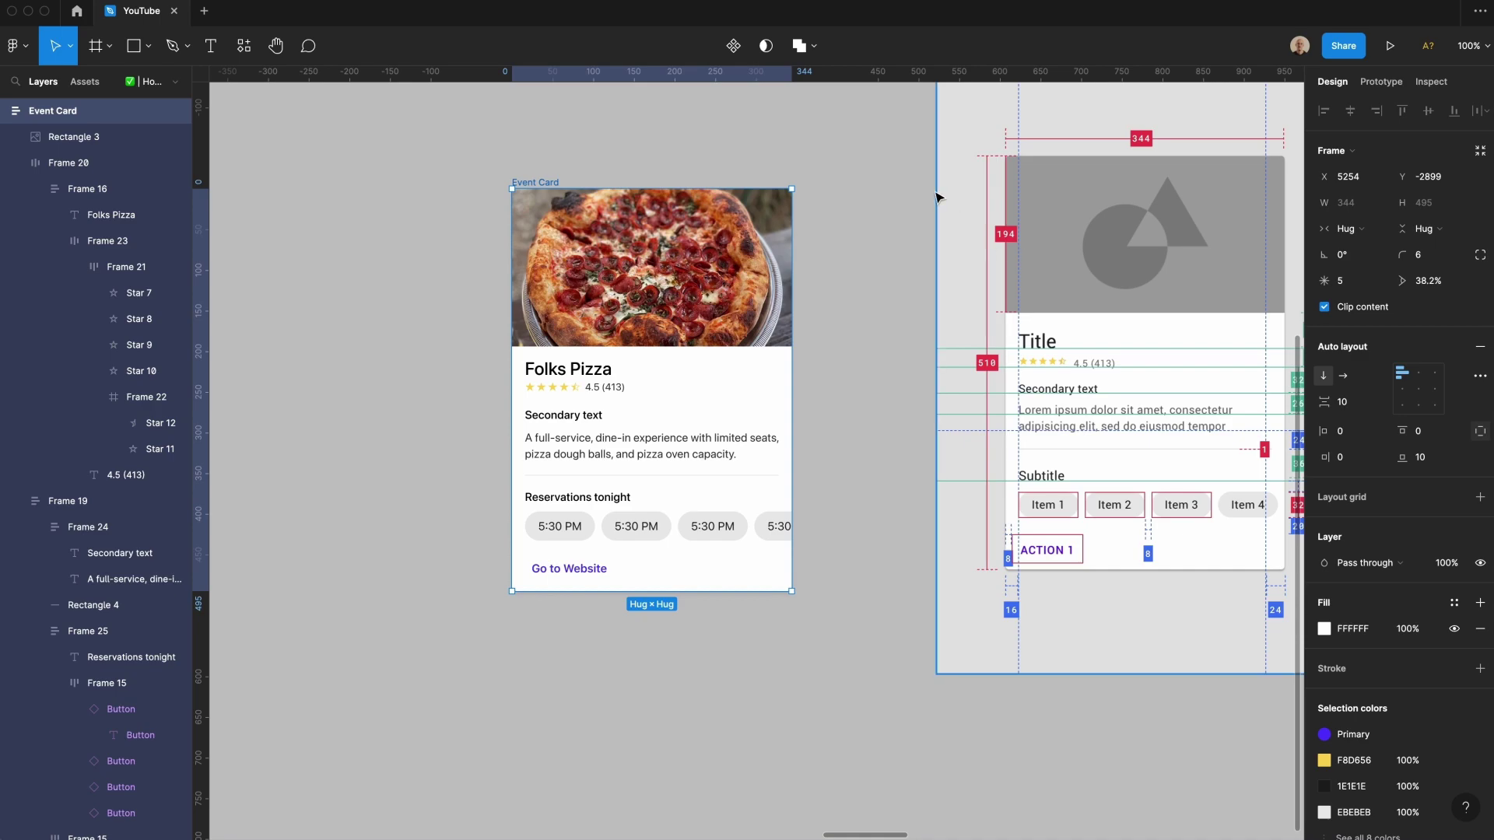
click(879, 201)
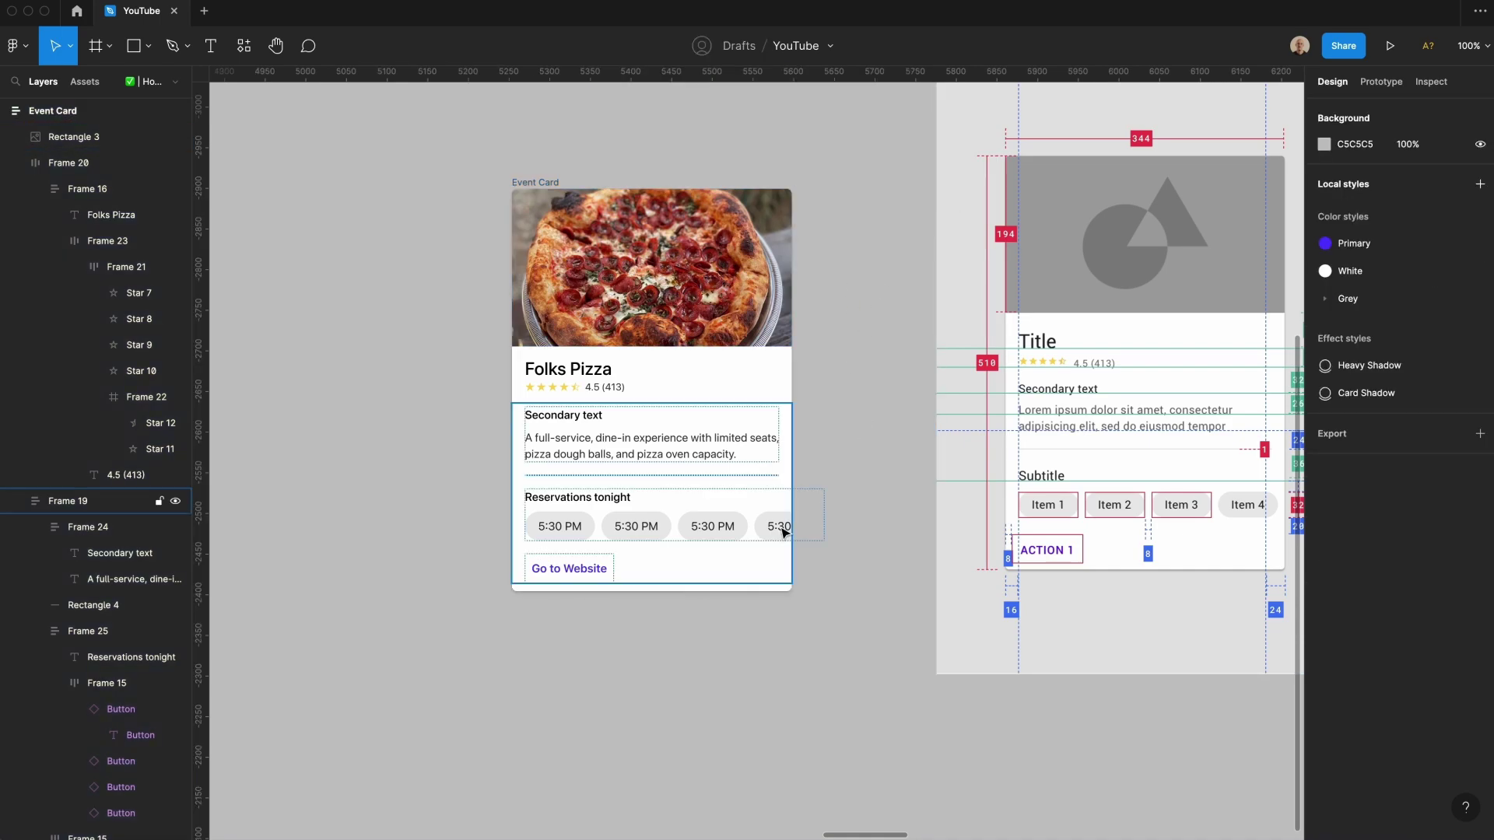
Step: Change the second, third and fourth time chips to 8:00 PM, 8:30 PM and 9:30 PM
double_click(615, 526)
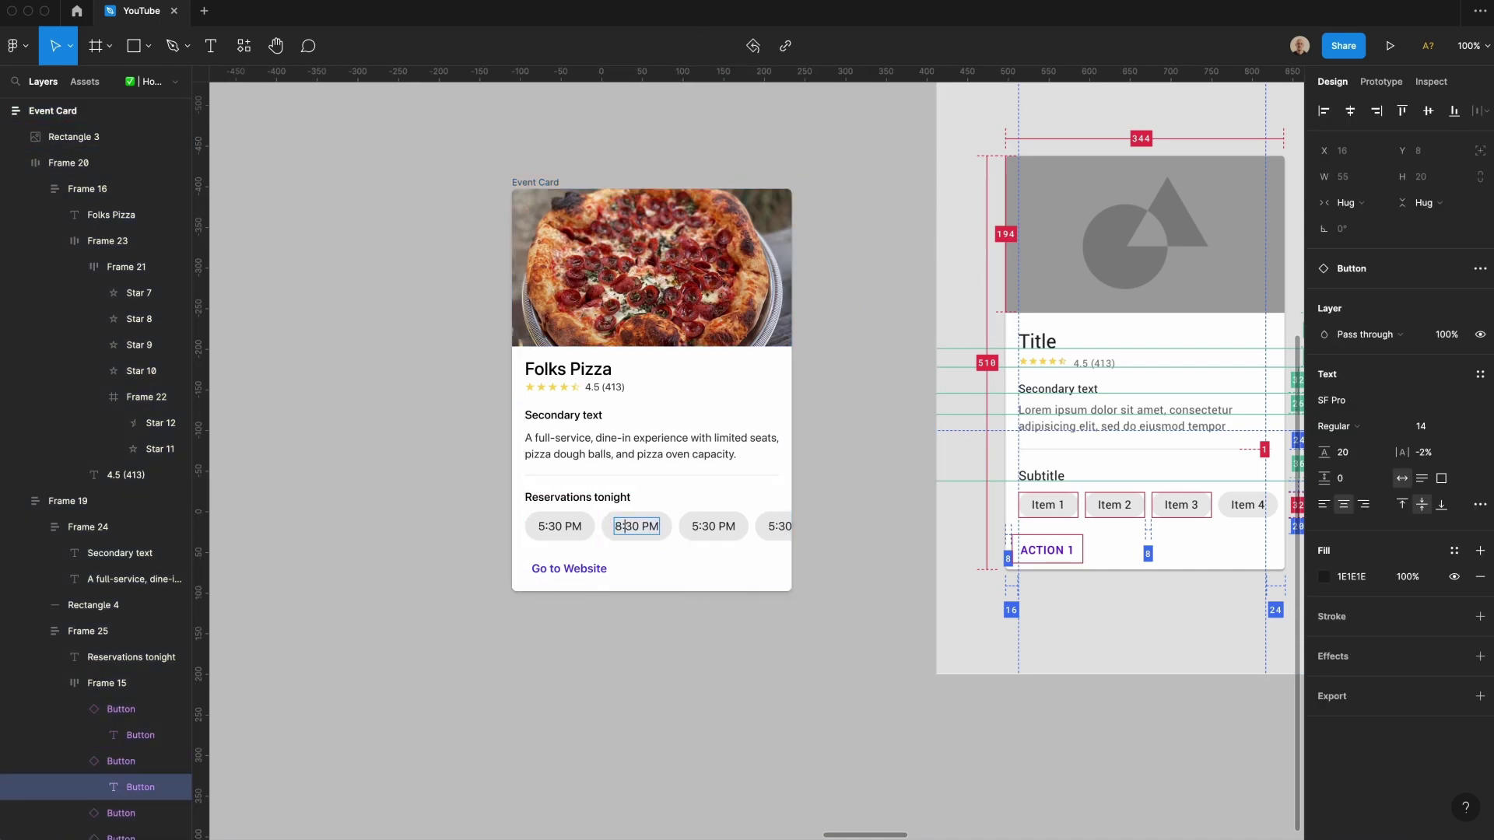
text(8:00 PM)
text(8)
drag(699, 527, 762, 527)
text(9)
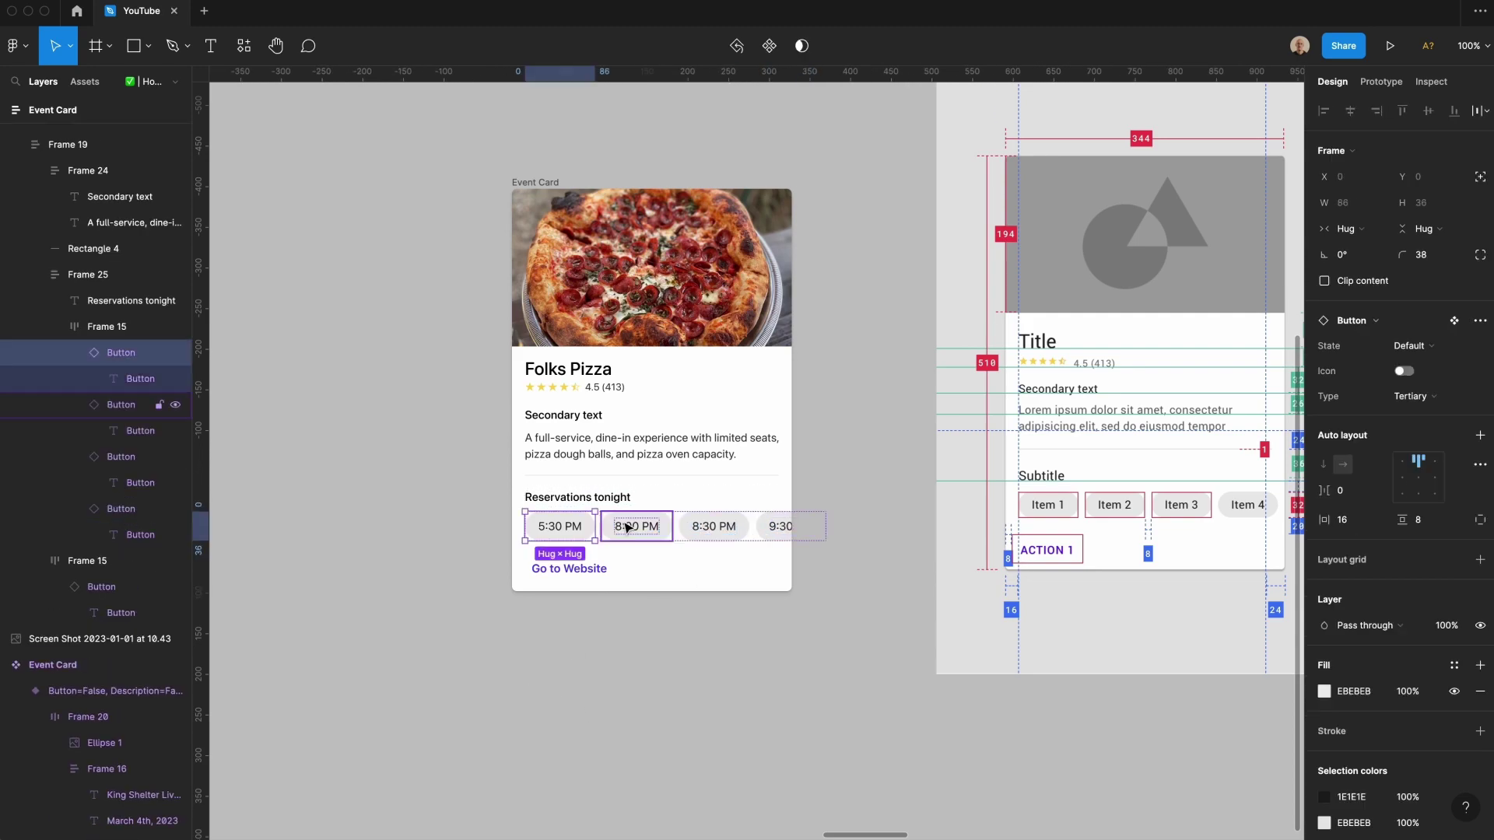
click(635, 526)
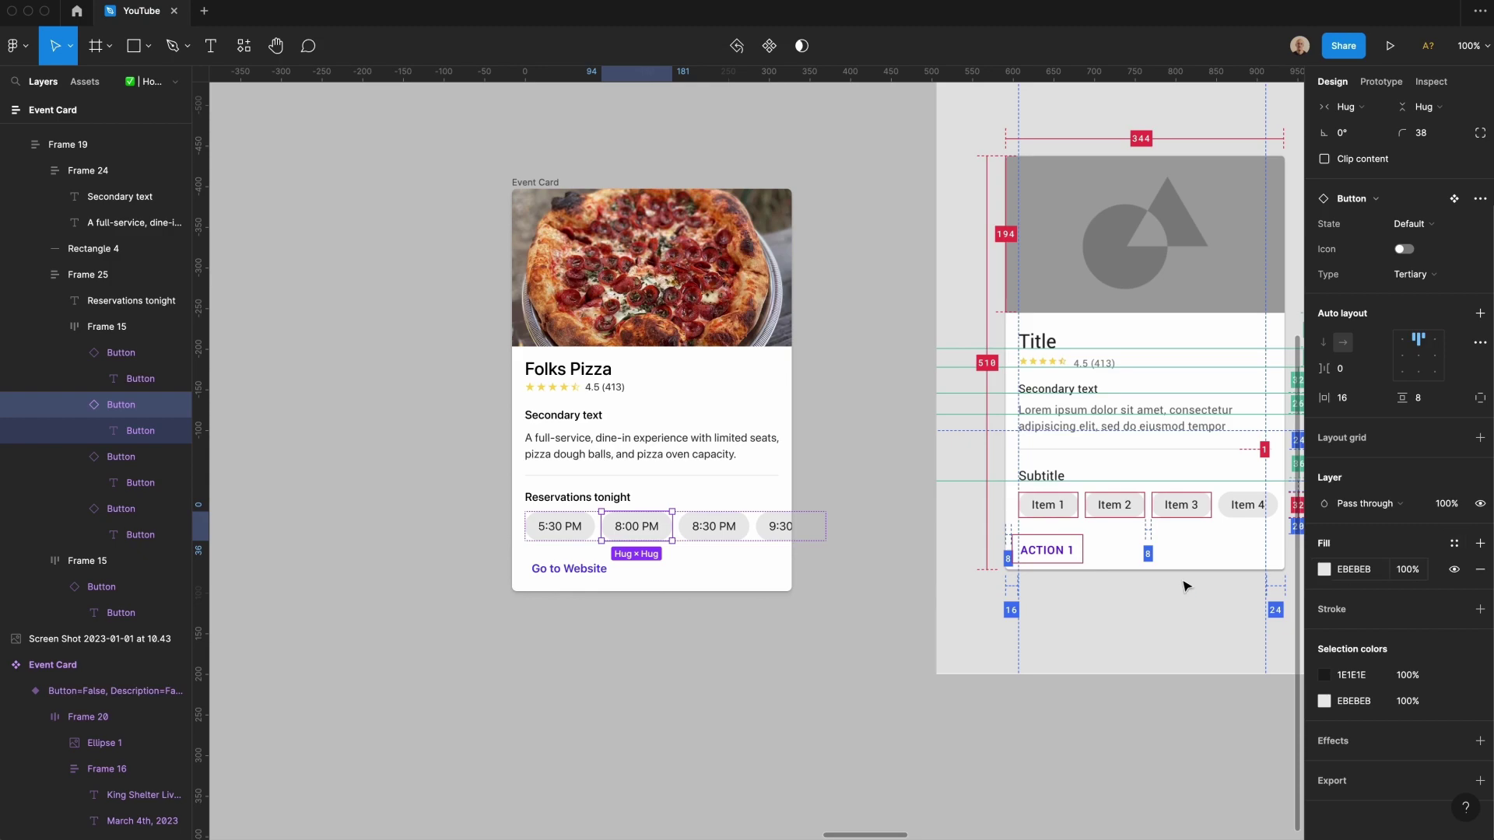
Step: Apply the Primary colour style to the text of the 8:00 PM chip
key(Return)
click(1454, 550)
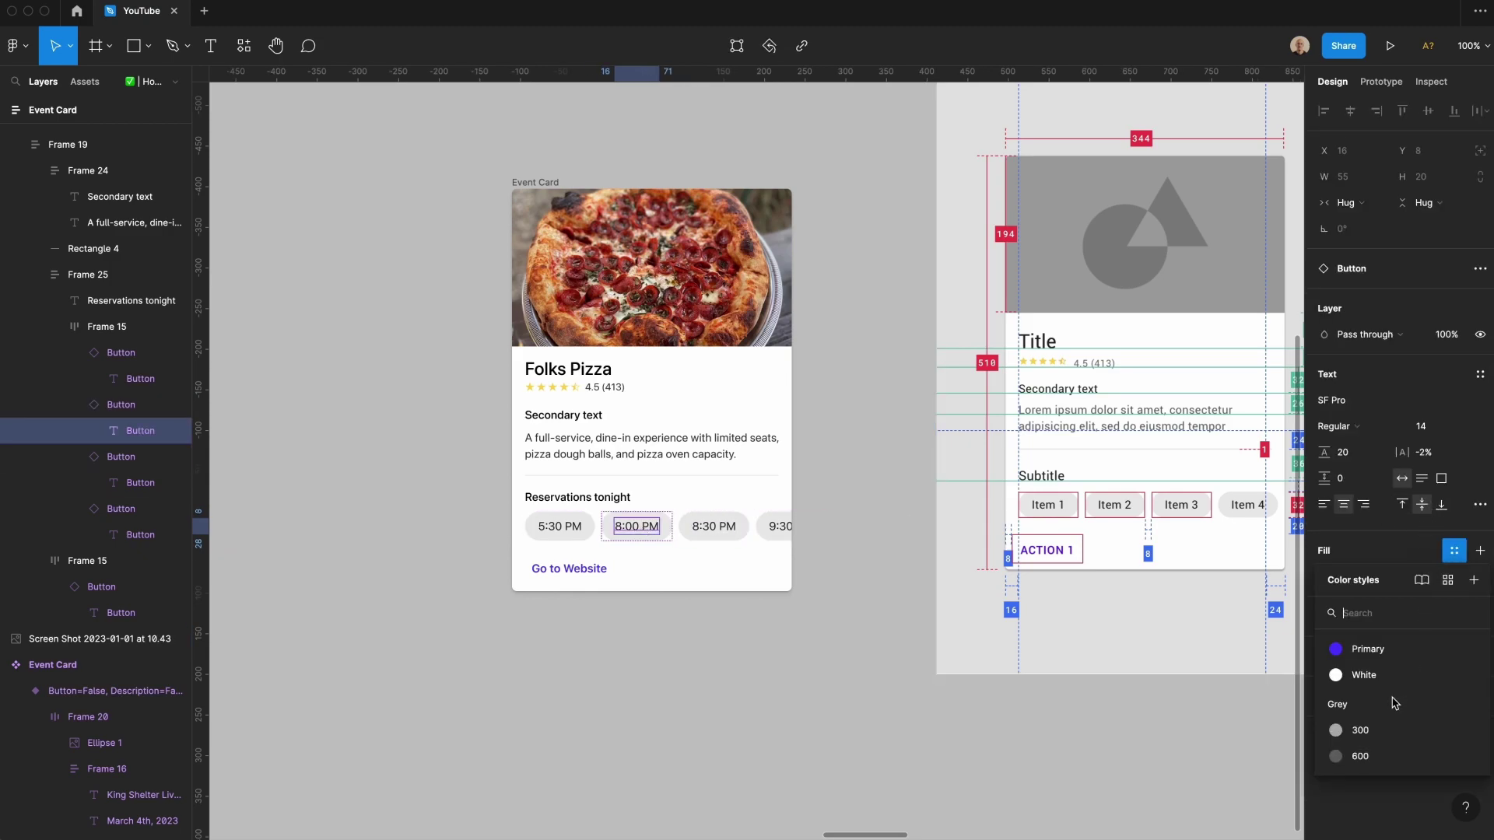
click(1366, 649)
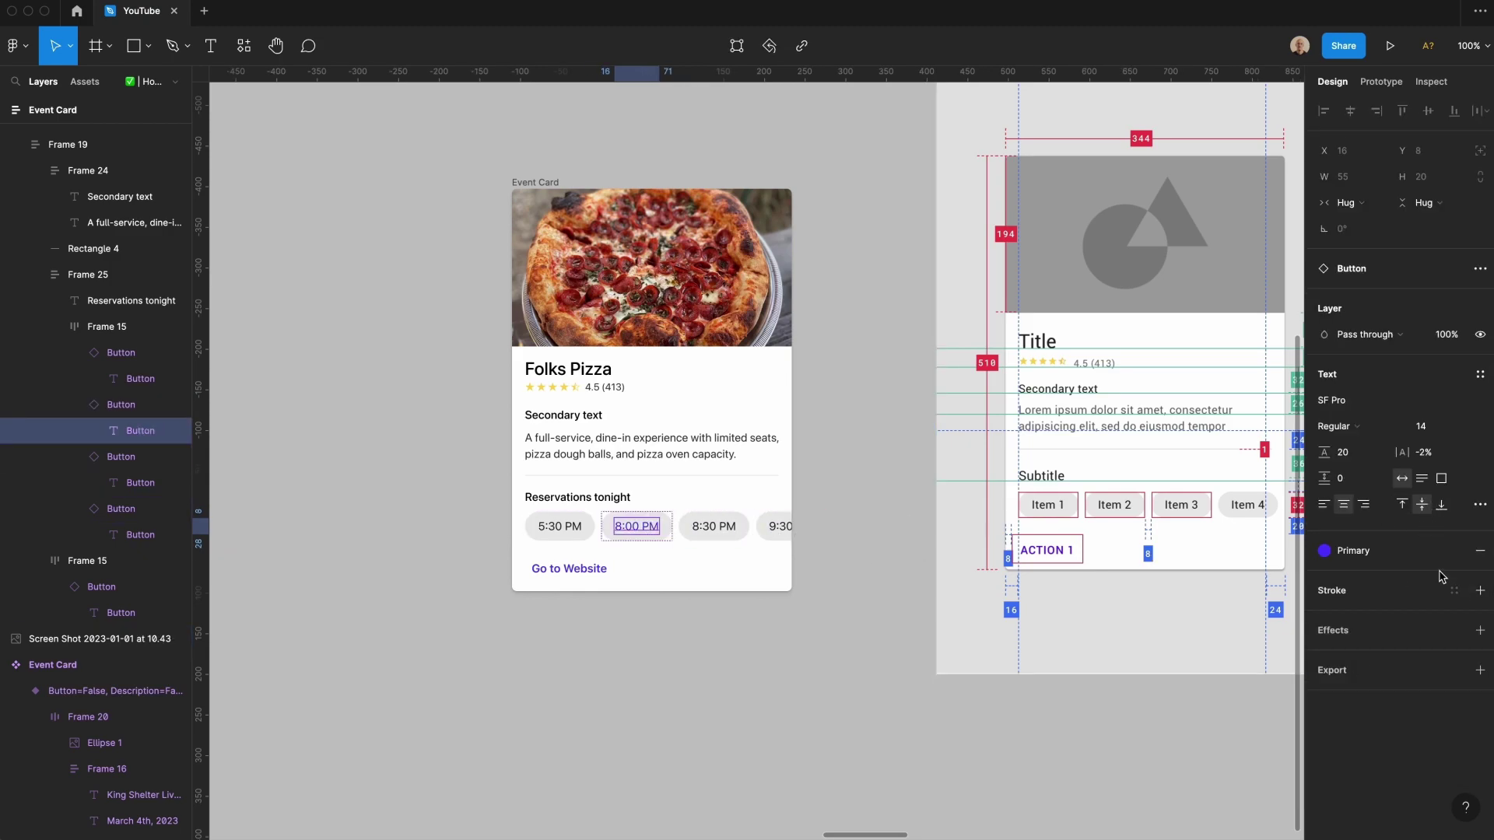
click(1454, 550)
click(1356, 577)
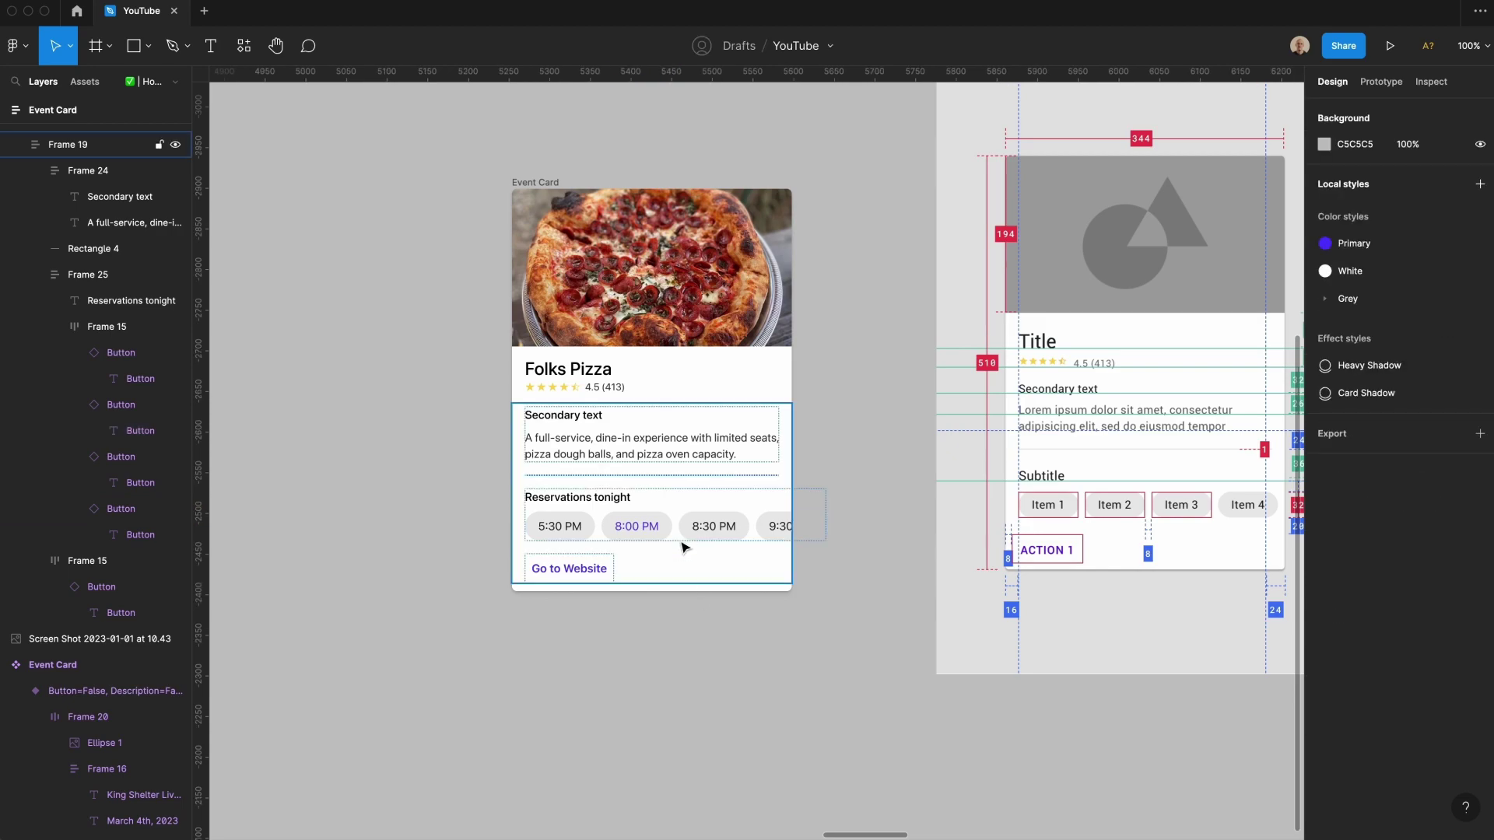
Step: Fill the 8:00 PM time chip with 5536FF at 16% opacity
super+click(650, 530)
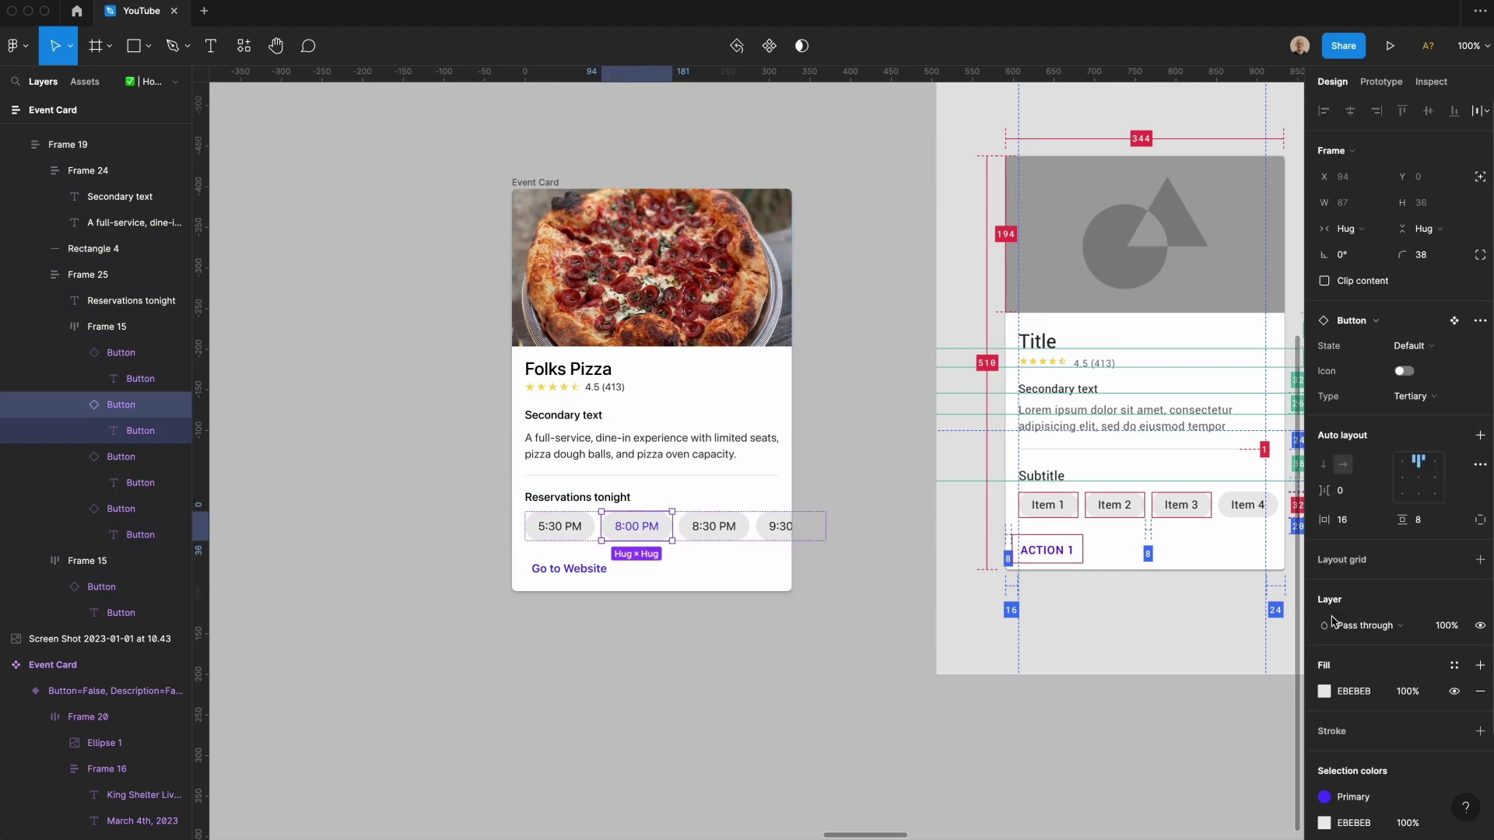
click(1357, 698)
text(5536FF)
click(1405, 692)
text(16)
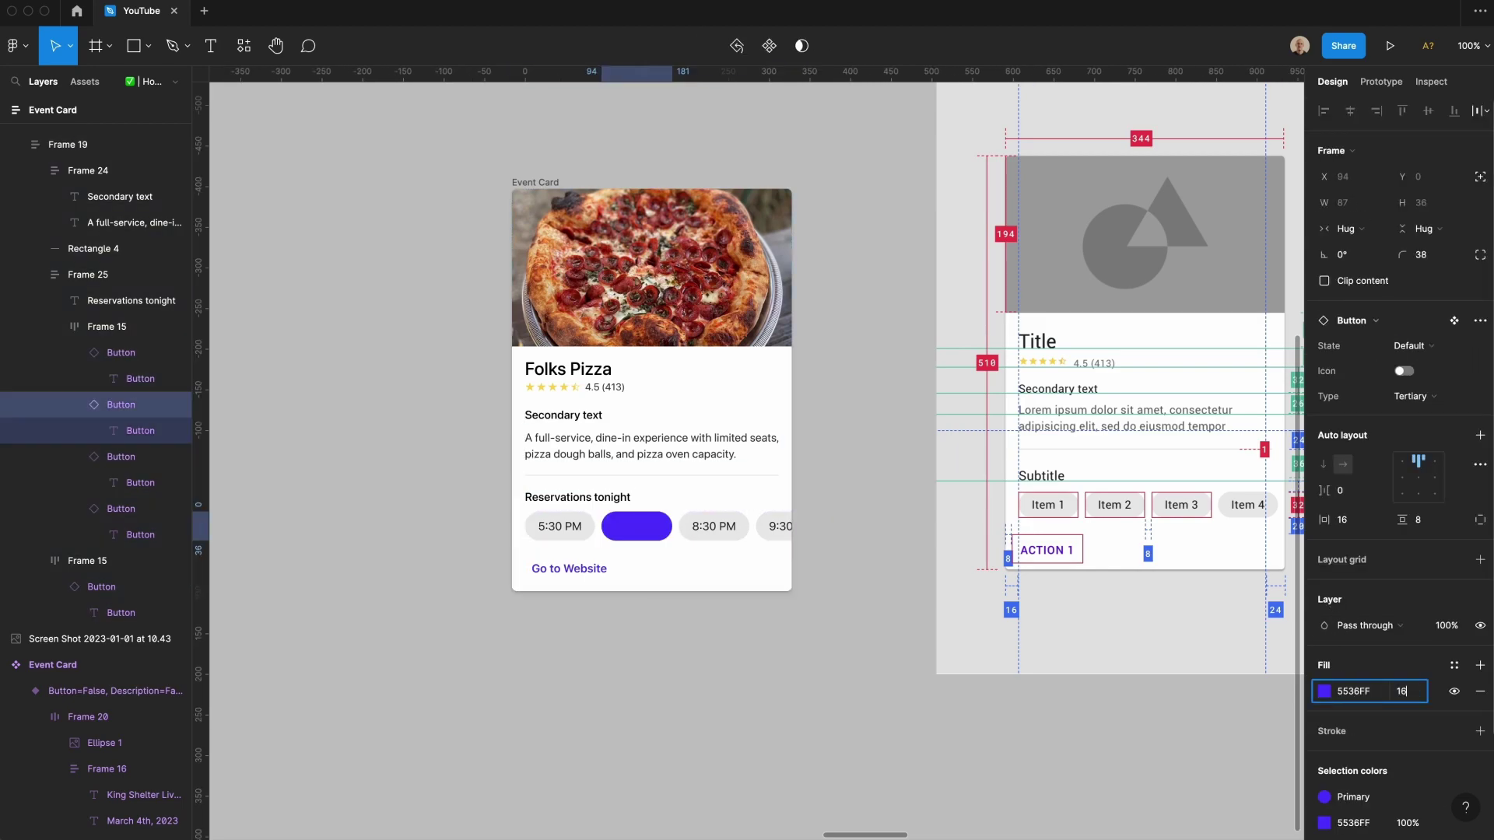
key(Return)
click(658, 697)
scroll(544, 140, right, 1)
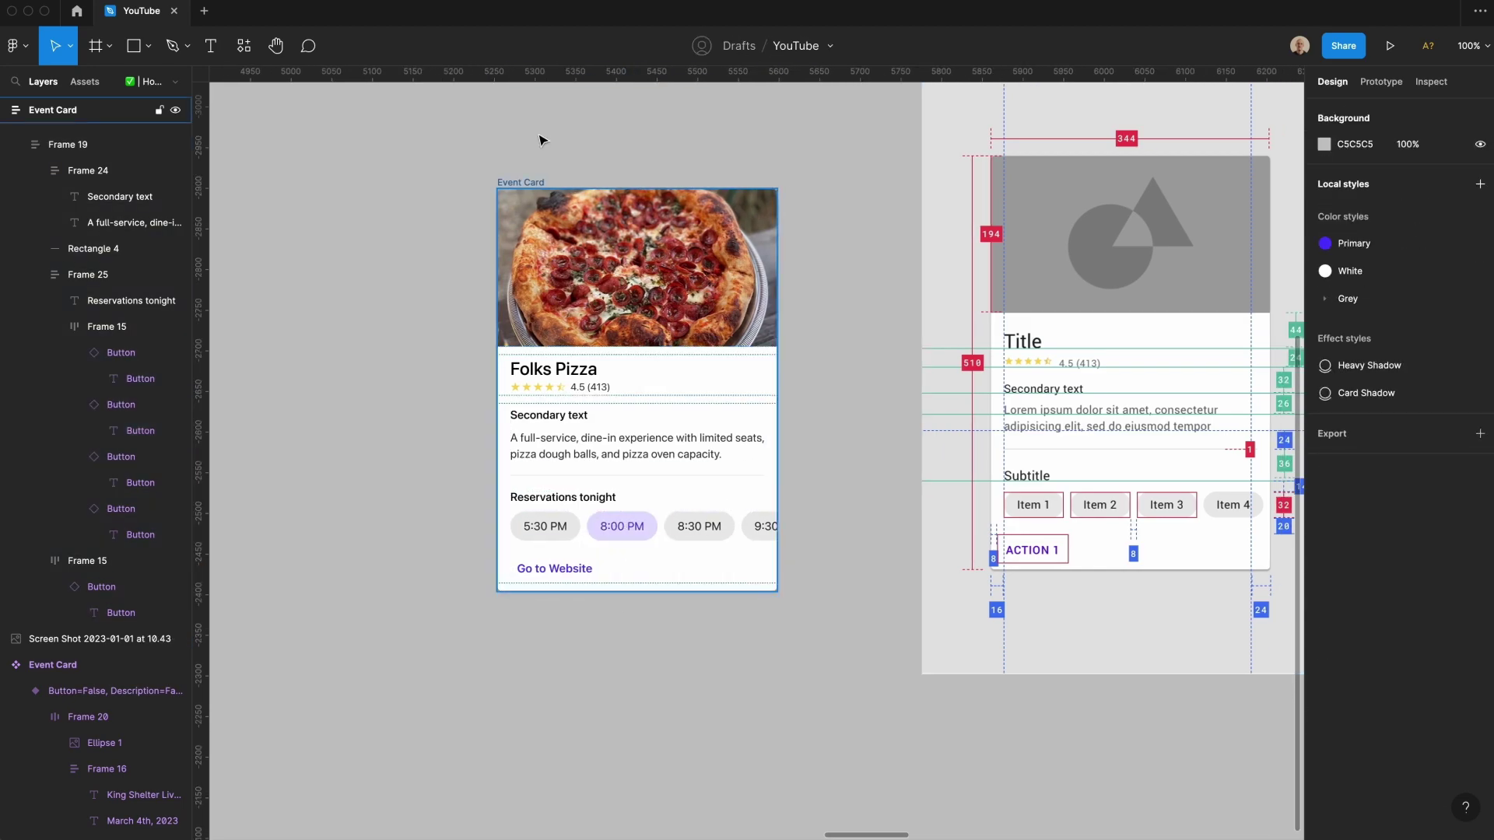
Step: Paste an instance of the Reservation Card with image, reviews, description and button onto the empty canvas beside its component set
click(99, 638)
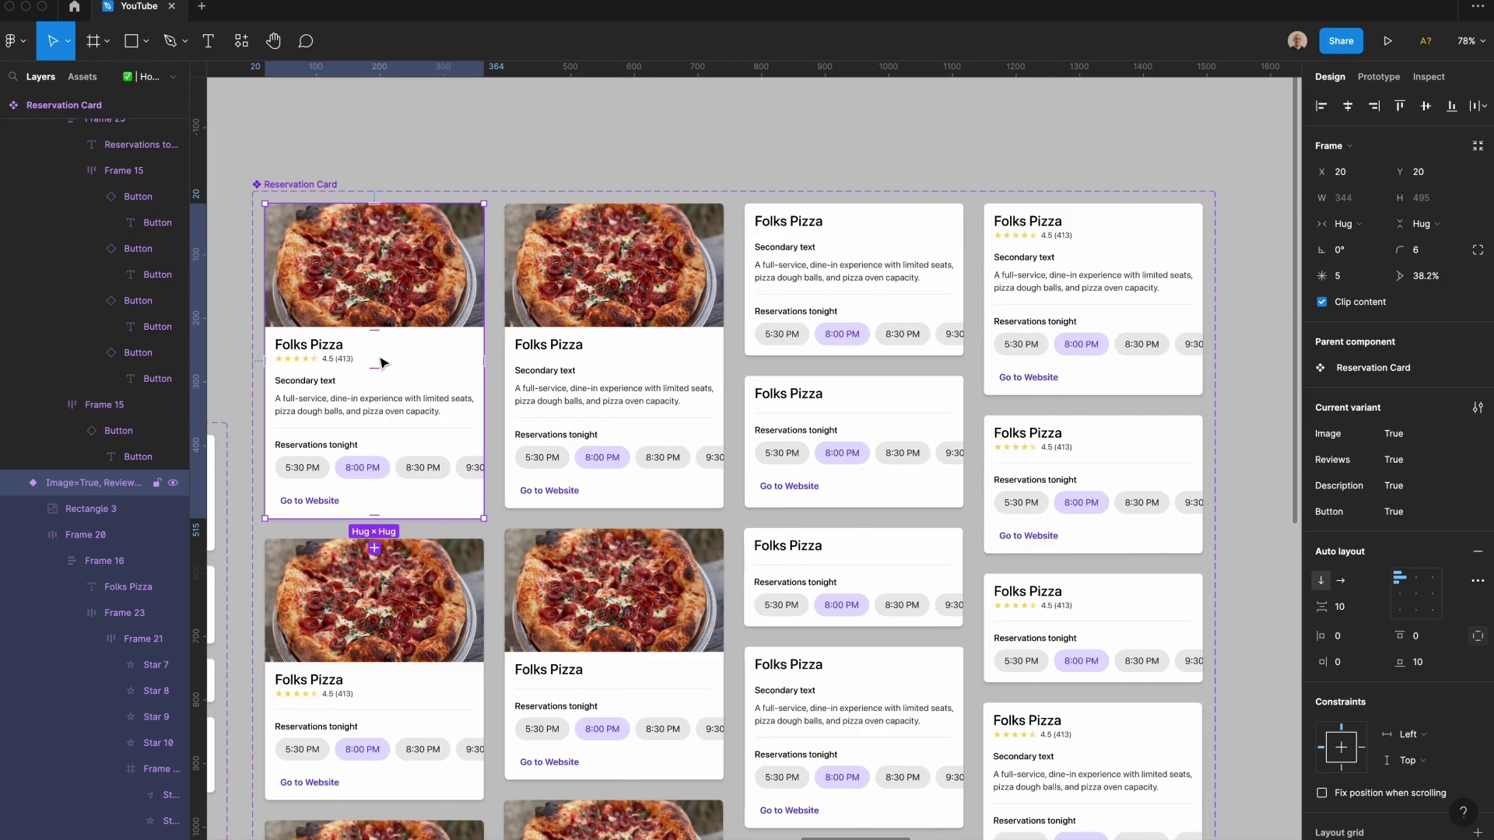
click(402, 145)
scroll(555, 310, down, 3)
scroll(555, 310, up, 4)
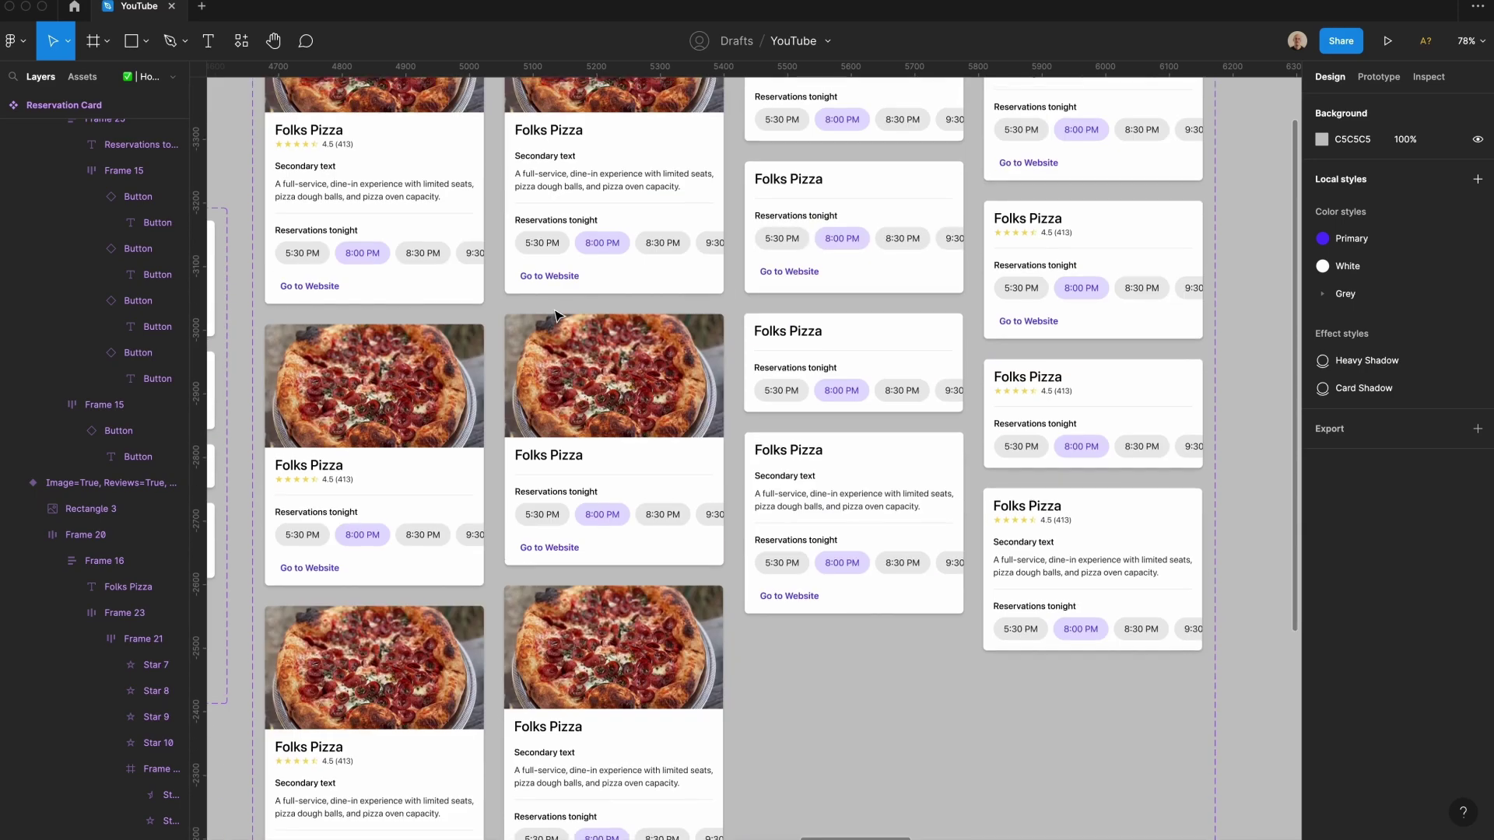
scroll(555, 311, down, 1)
scroll(558, 315, right, 10)
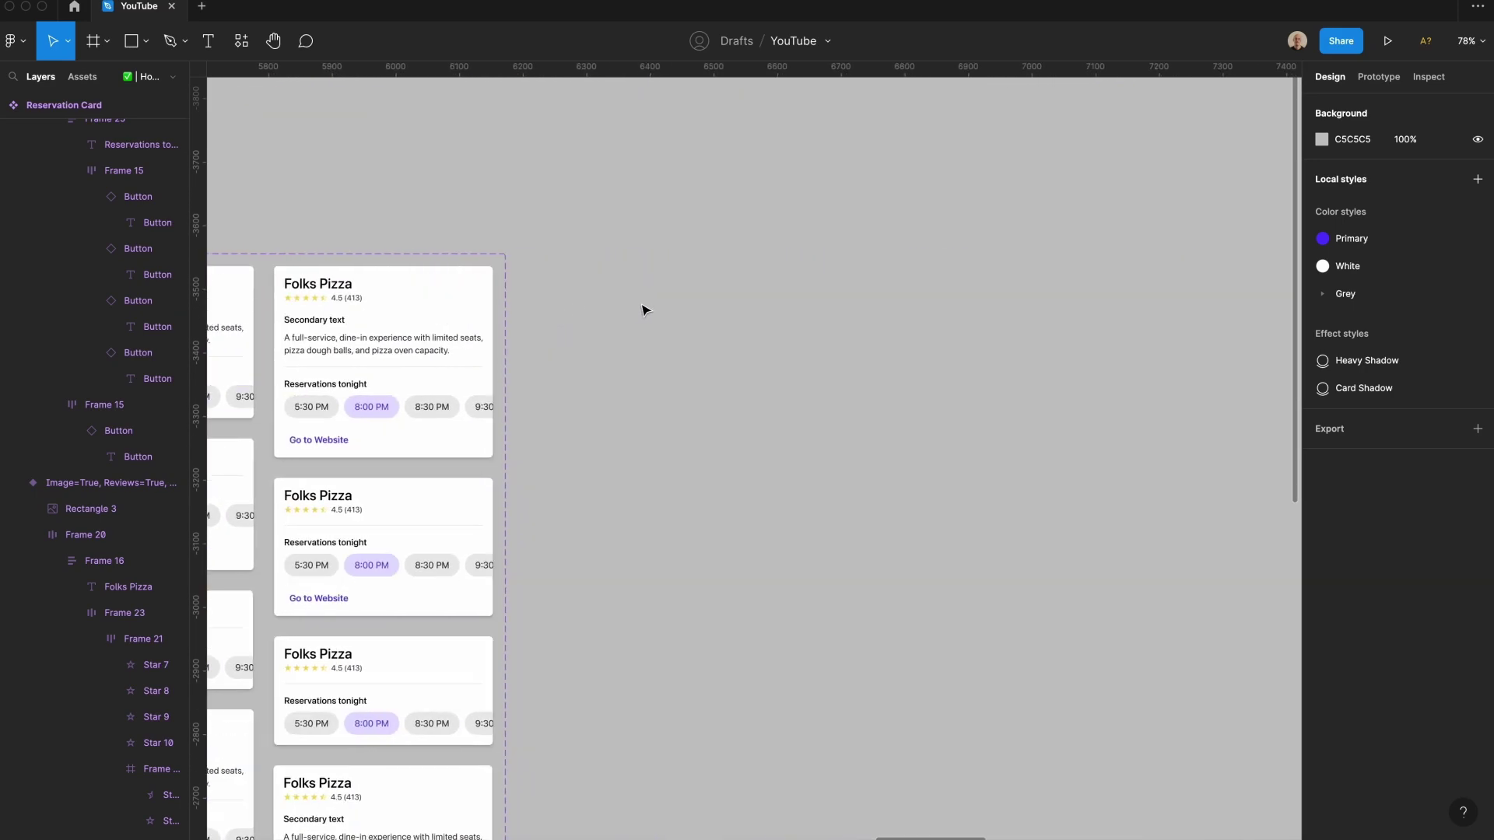
key(super+v)
Step: Test the pasted card's Image, Description, Button and Reviews properties by switching each off and back on
click(1404, 369)
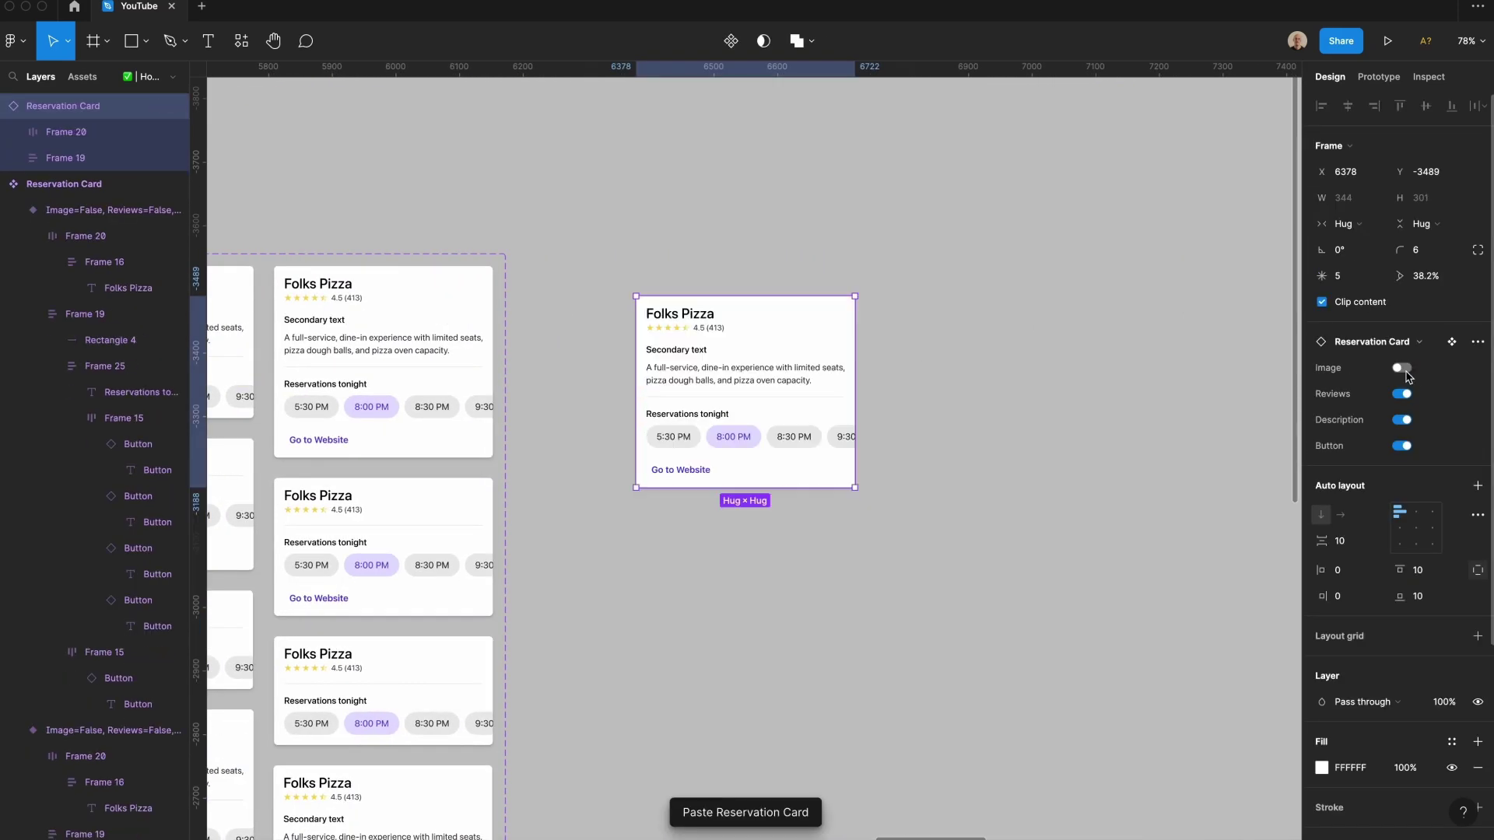
click(1405, 370)
click(1403, 420)
click(1403, 420)
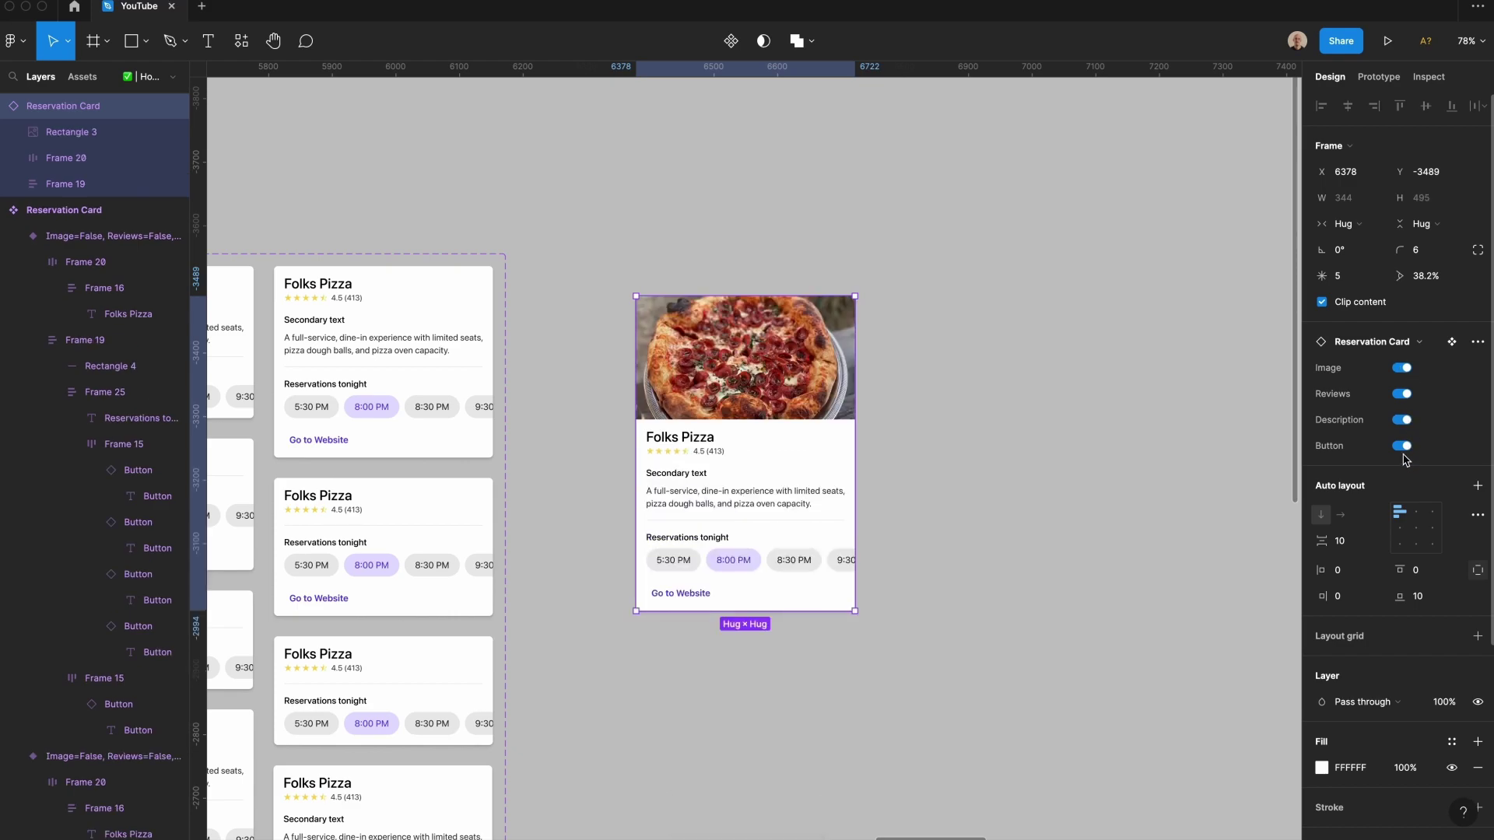
click(1403, 446)
click(1402, 446)
click(1402, 396)
click(1402, 395)
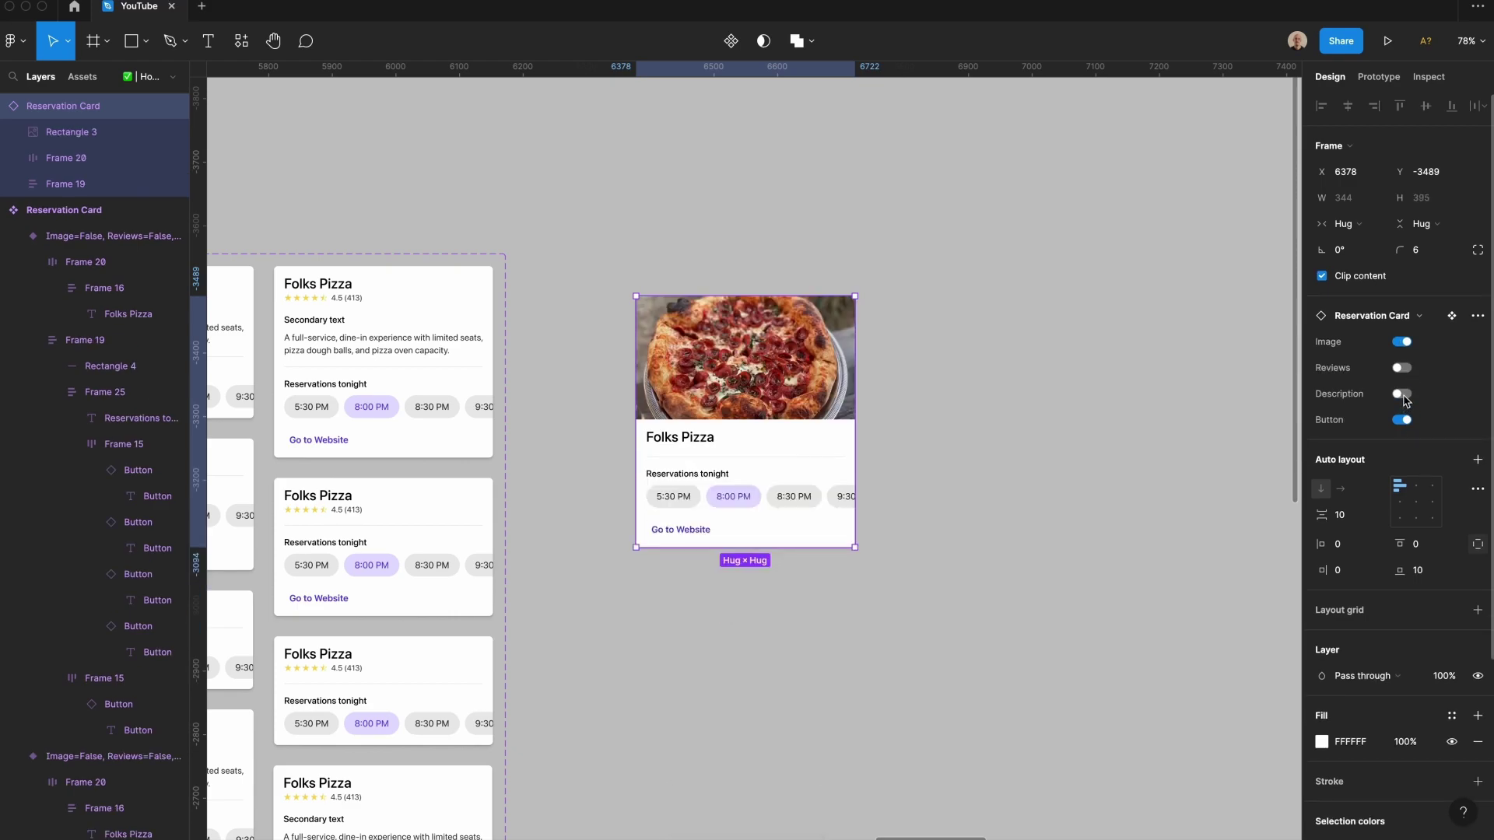
click(1402, 395)
click(1402, 368)
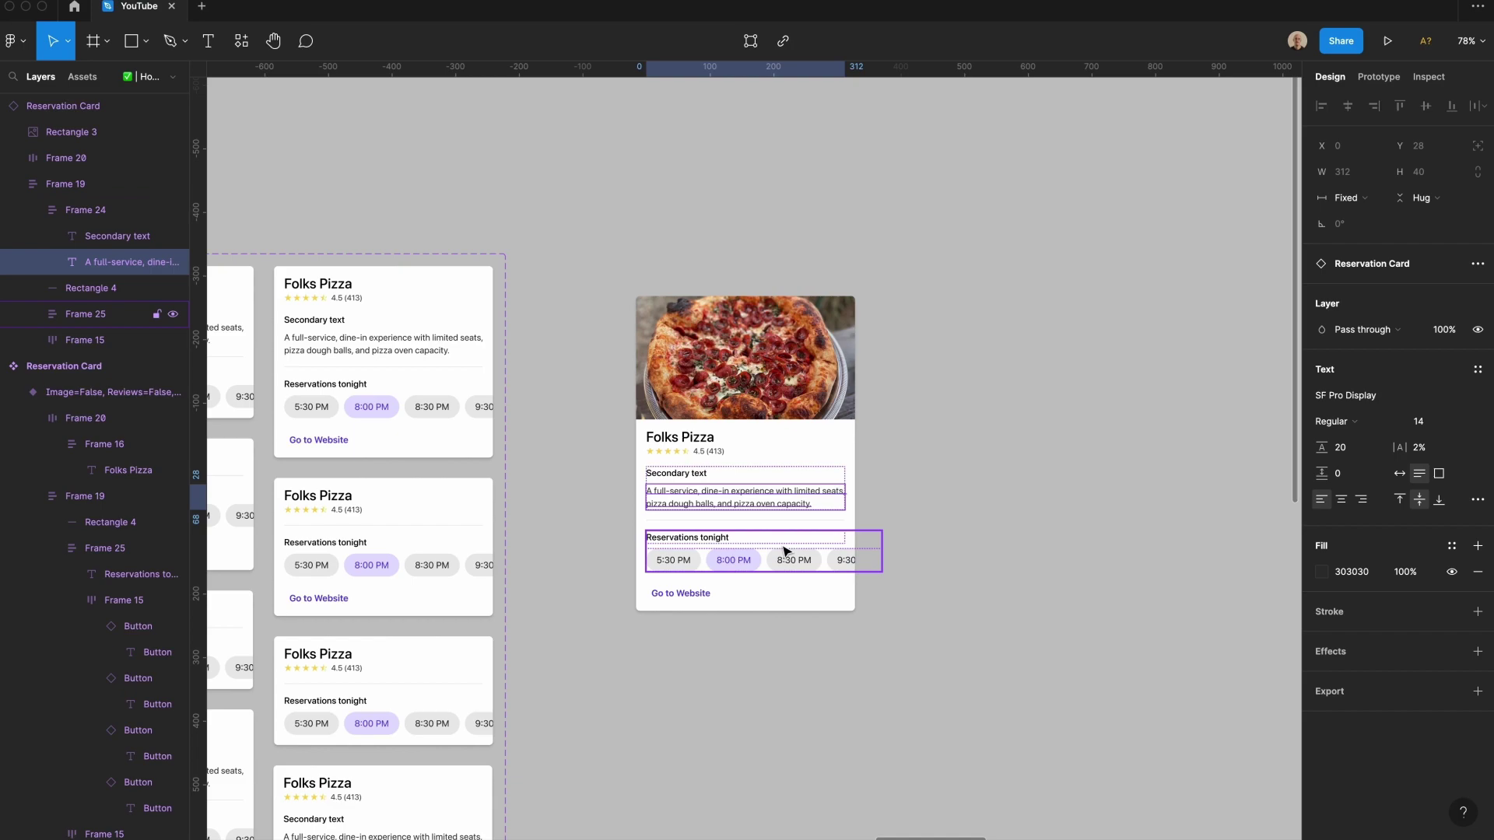
Step: Try hiding the Reservations tonight section in the pasted card instance, and undo it
click(783, 558)
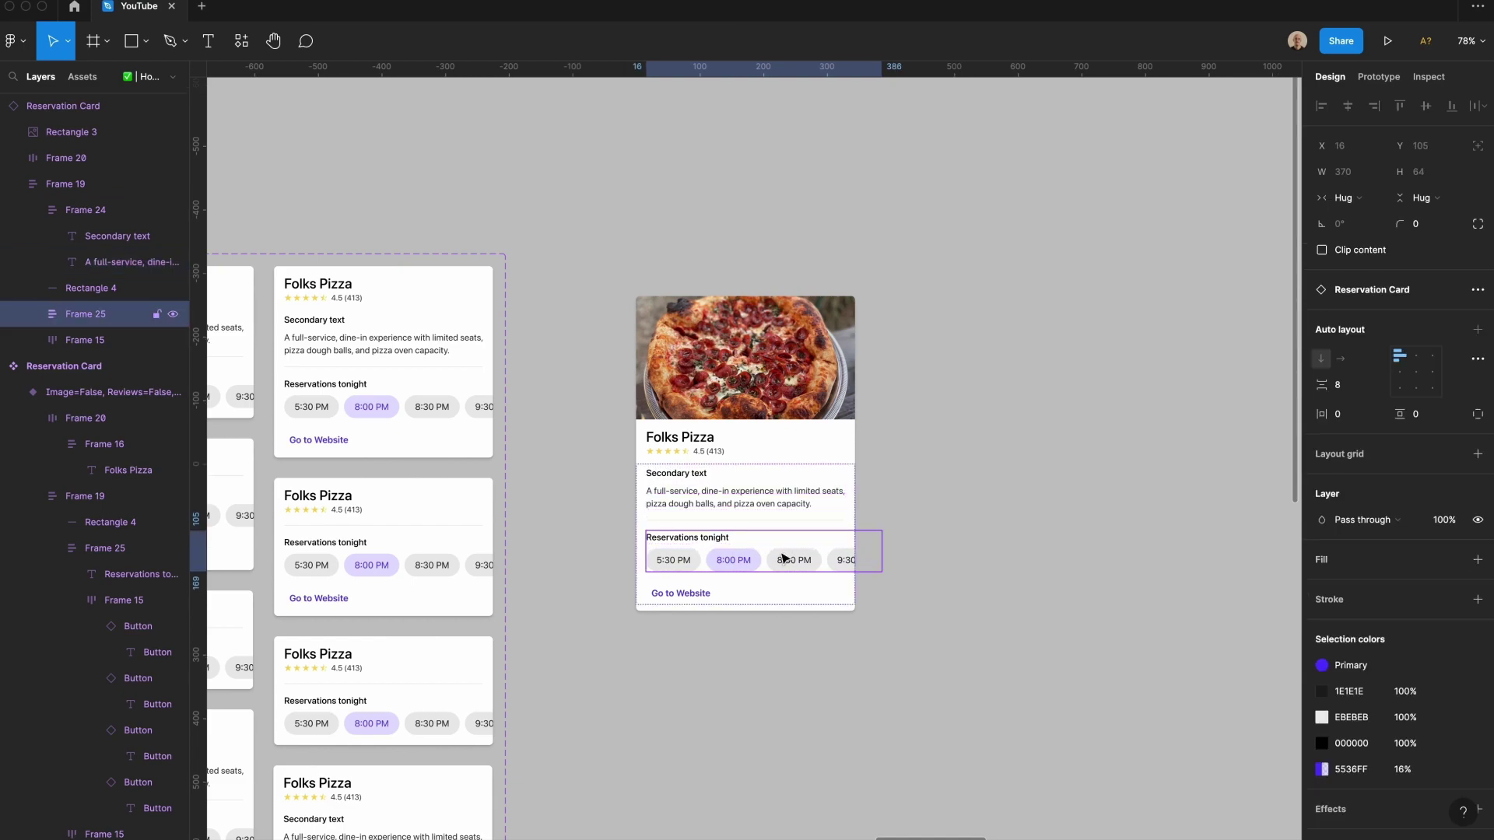
key(ctrl+shift+h)
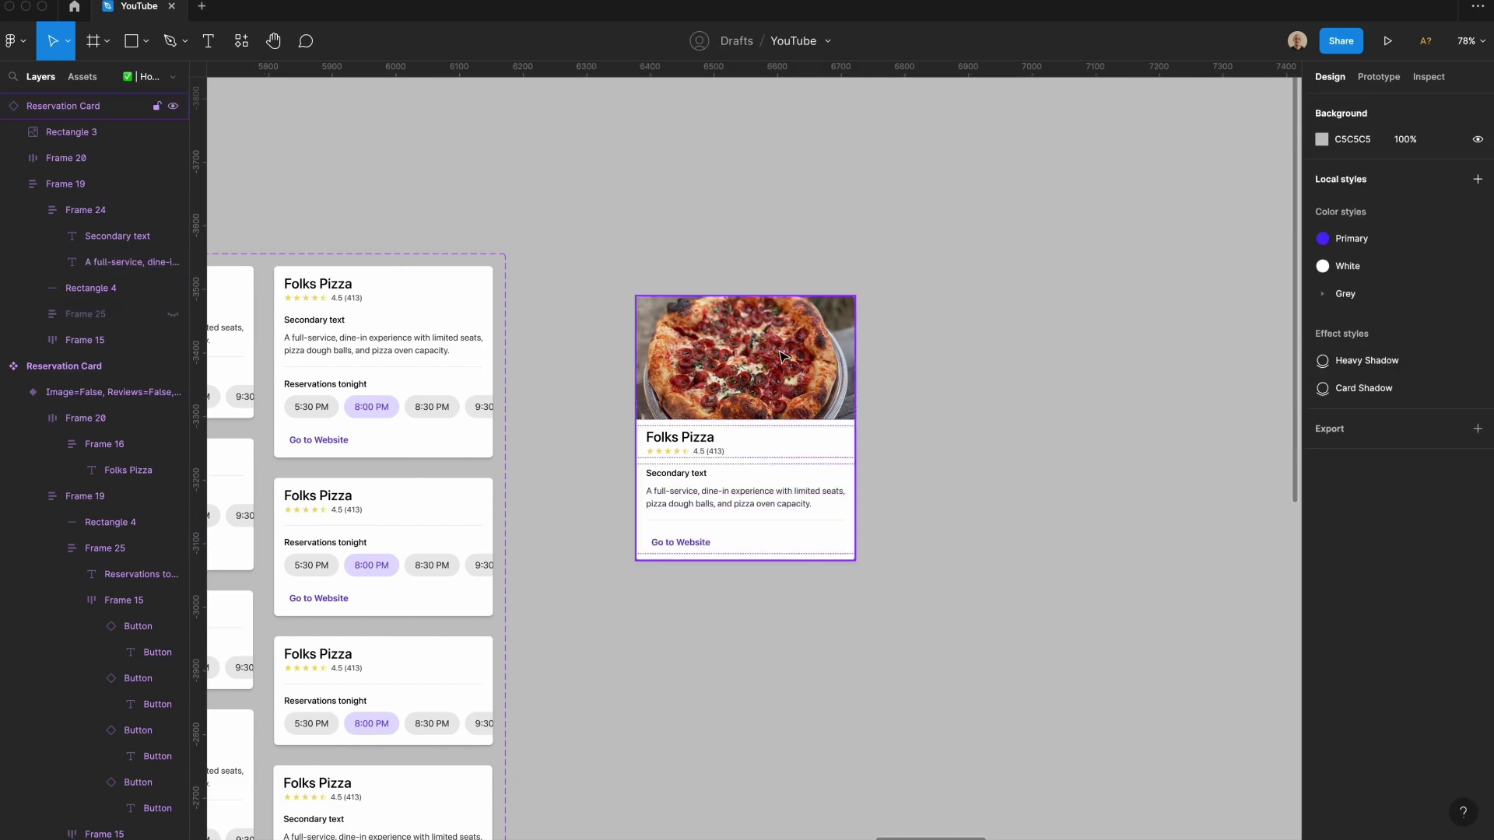
key(ctrl+z)
click(870, 365)
scroll(895, 327, left, 5)
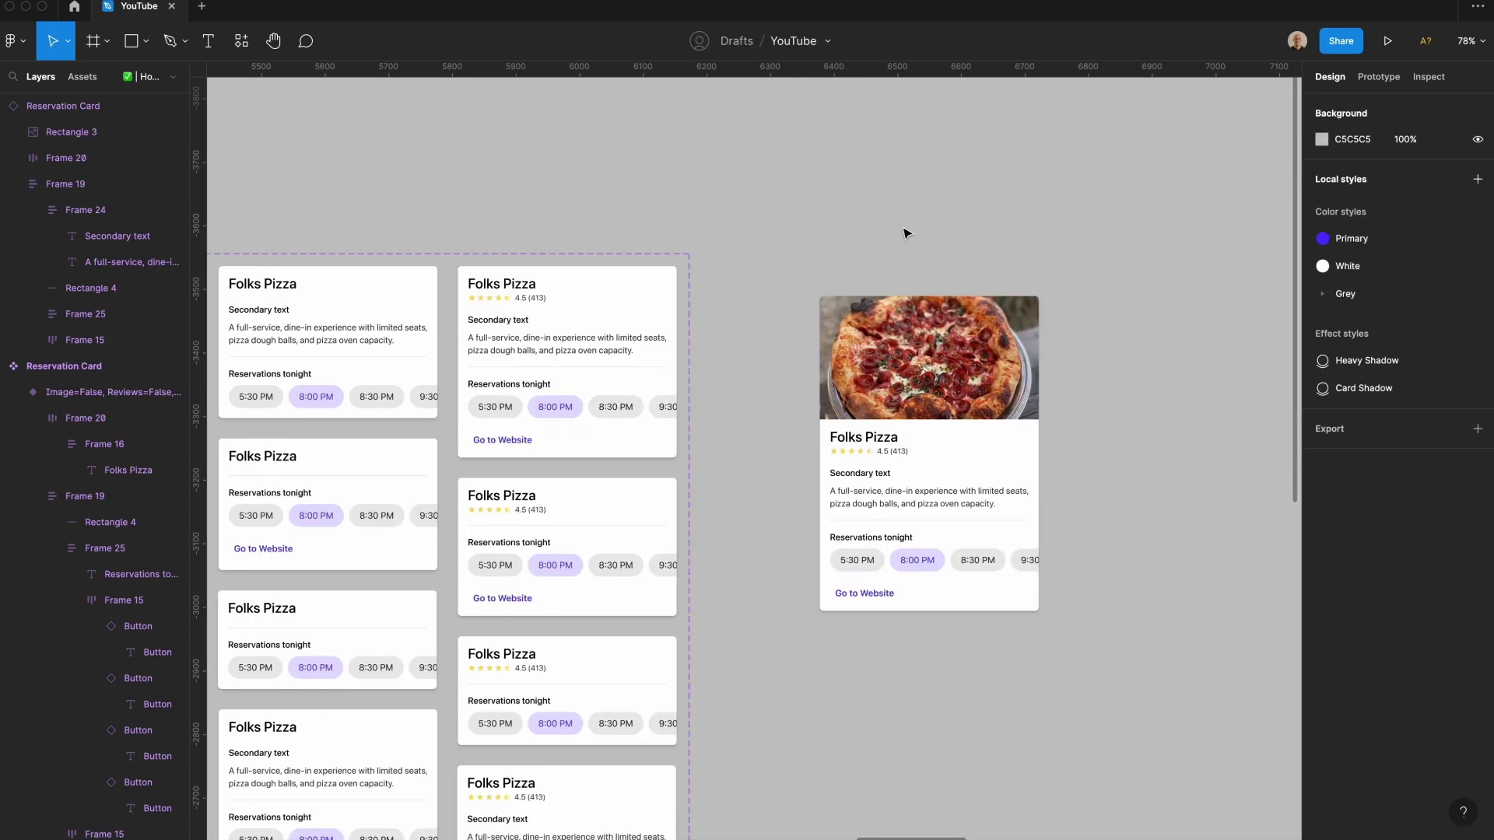
scroll(923, 276, down, 5)
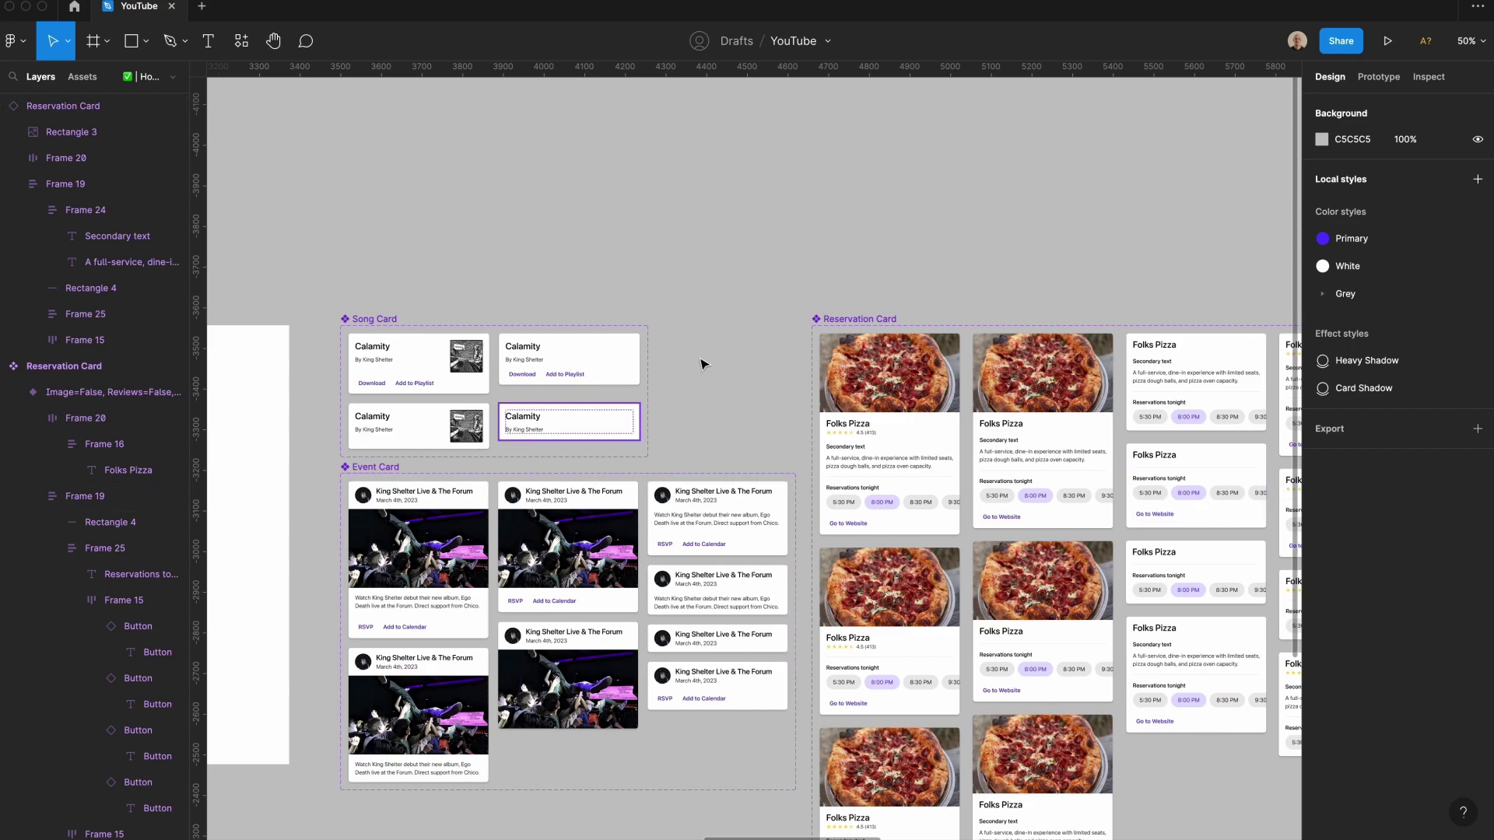
scroll(846, 316, right, 1)
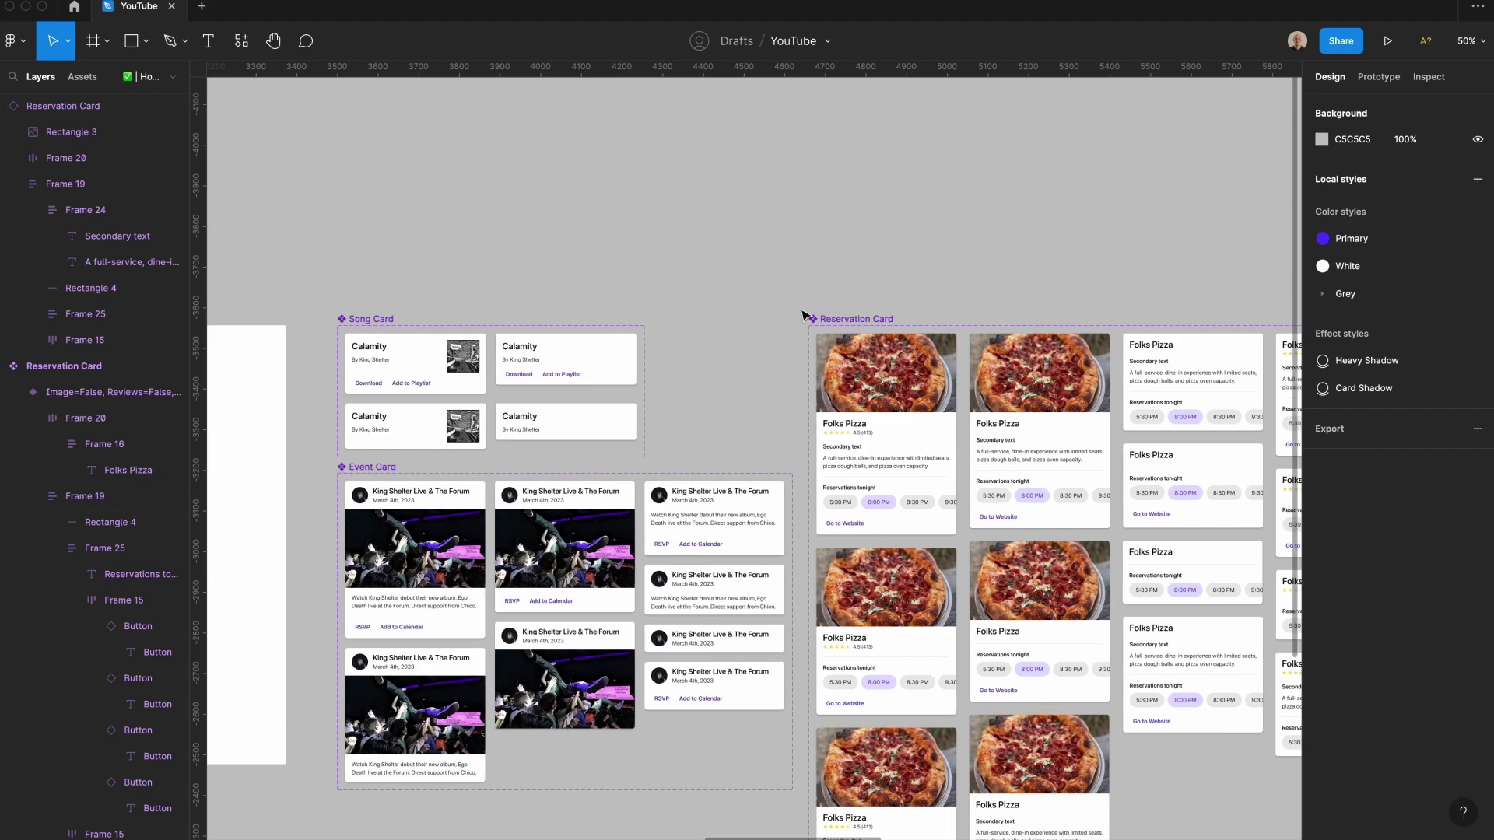
scroll(734, 328, down, 2)
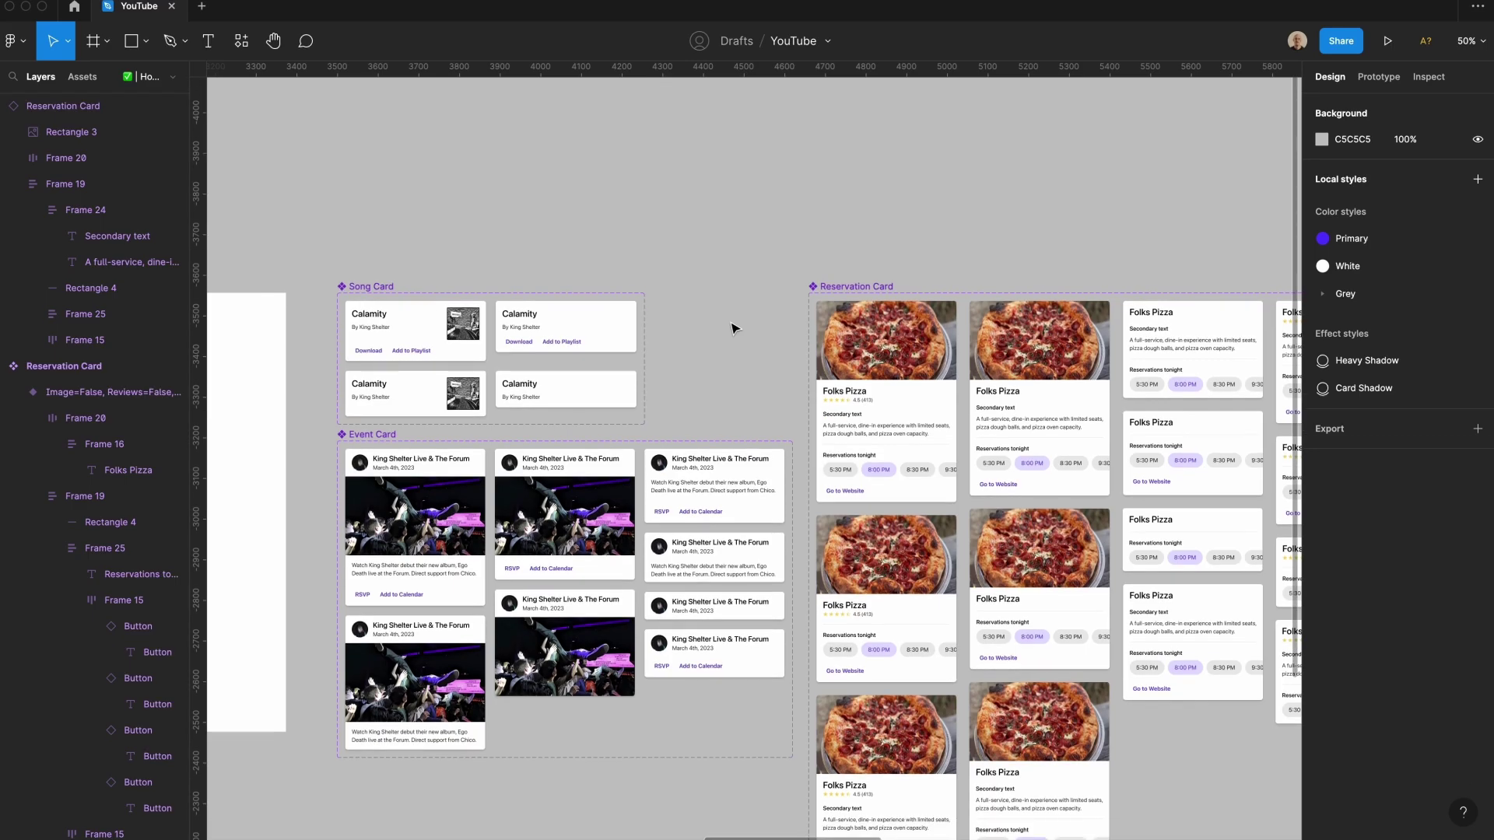